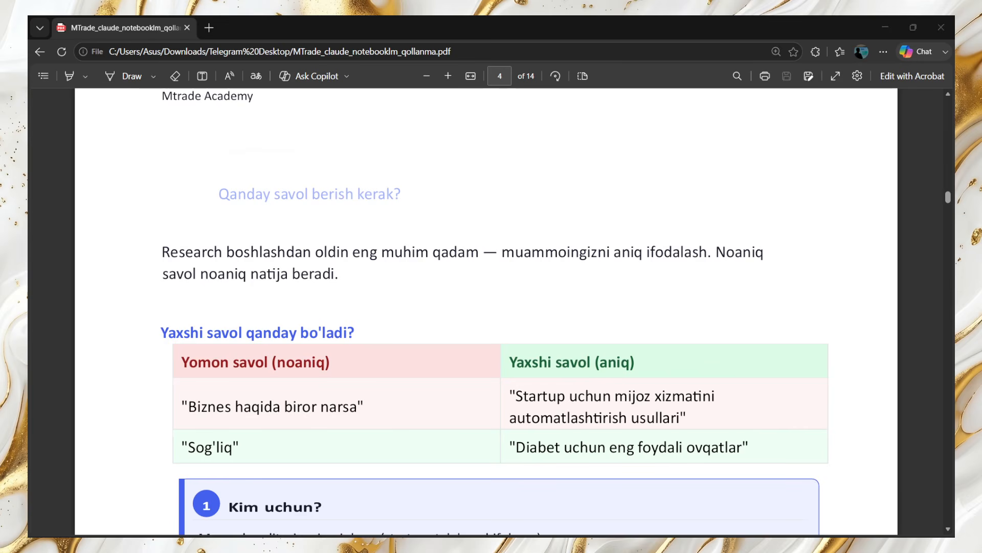
Step: Return to the cover page of the Claude va NotebookLM guide and look over its title and logo
{"action": "scroll", "coordinate": [463, 353], "scroll_direction": "up", "scroll_amount": 8}
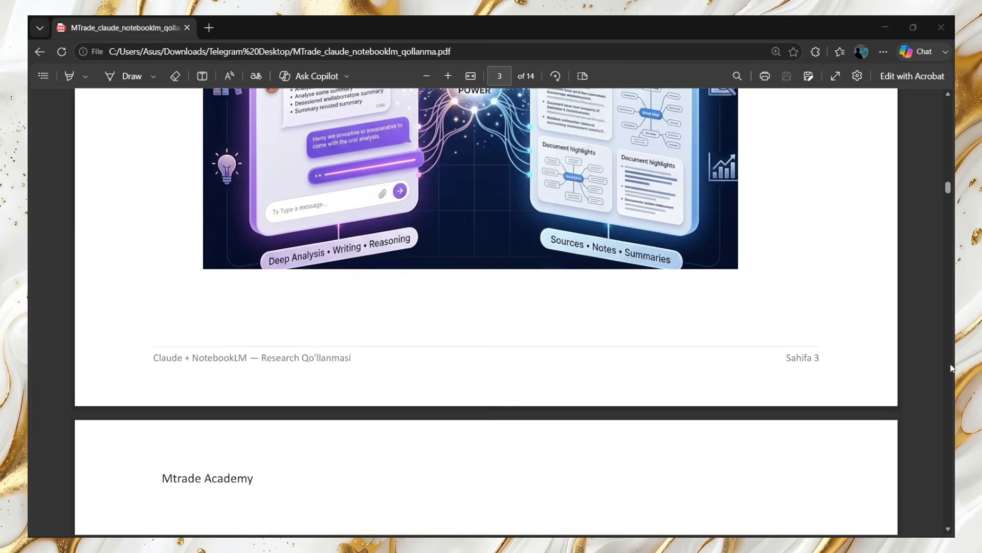
{"action": "left_click_drag", "start_coordinate": [938, 187], "coordinate": [938, 53]}
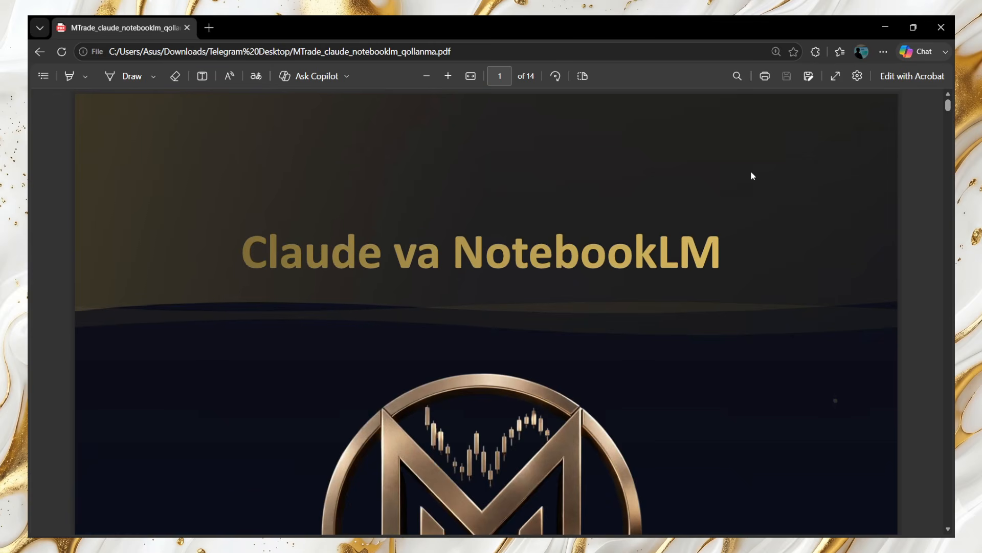
{"action": "scroll", "coordinate": [754, 252], "scroll_direction": "down", "scroll_amount": 1}
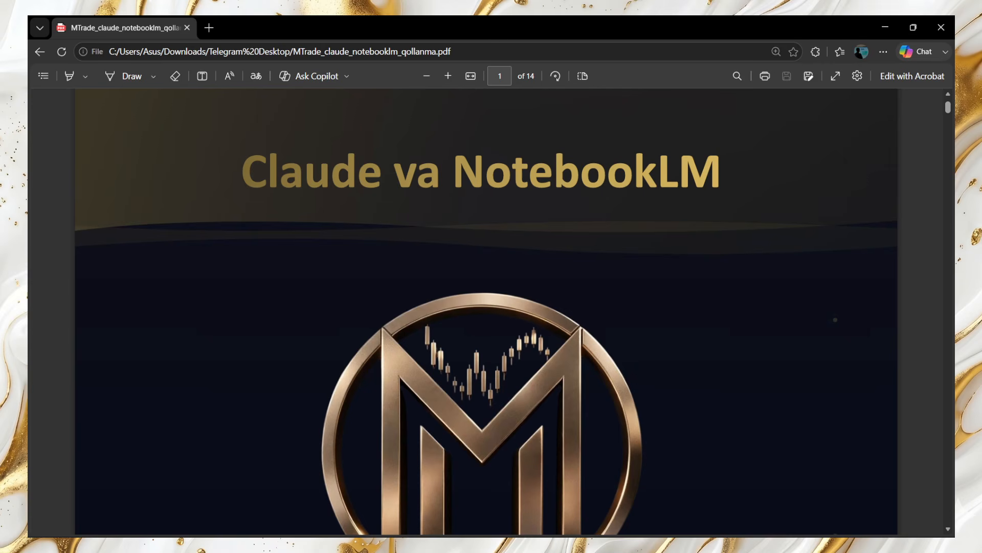
{"action": "key", "text": "alt+Tab"}
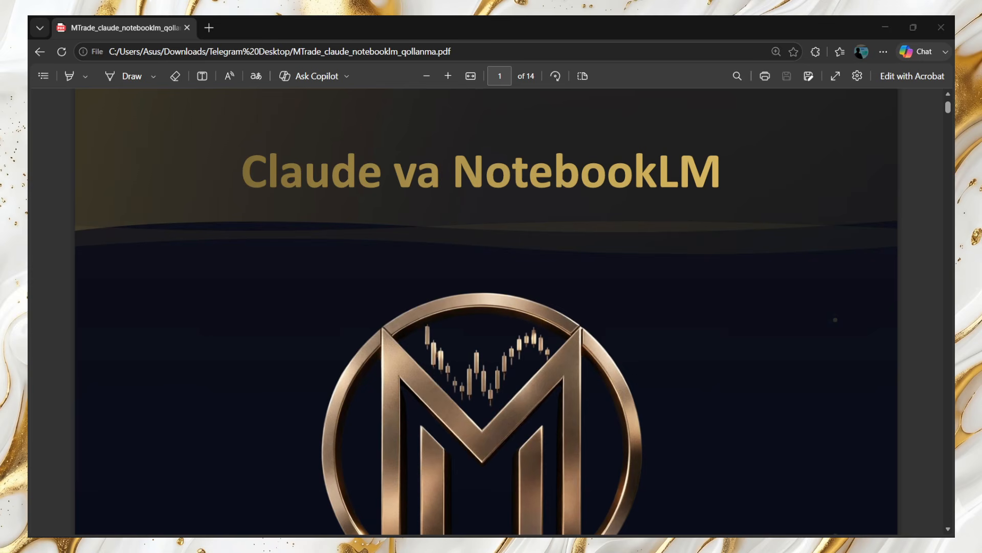
{"action": "scroll", "coordinate": [475, 504], "scroll_direction": "down", "scroll_amount": 2}
{"action": "scroll", "coordinate": [475, 505], "scroll_direction": "up", "scroll_amount": 1}
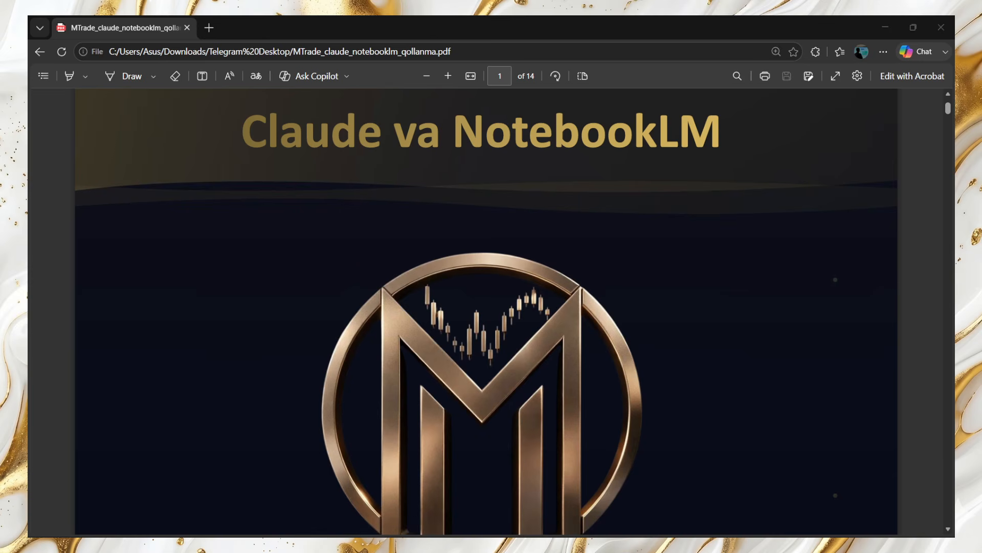
{"action": "scroll", "coordinate": [152, 205], "scroll_direction": "down", "scroll_amount": 5}
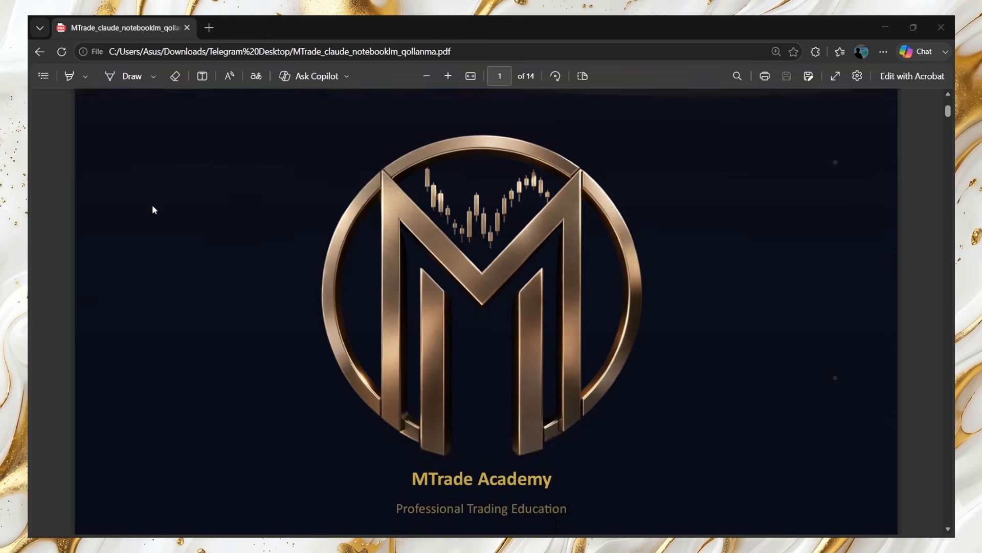
{"action": "scroll", "coordinate": [152, 207], "scroll_direction": "up", "scroll_amount": 1}
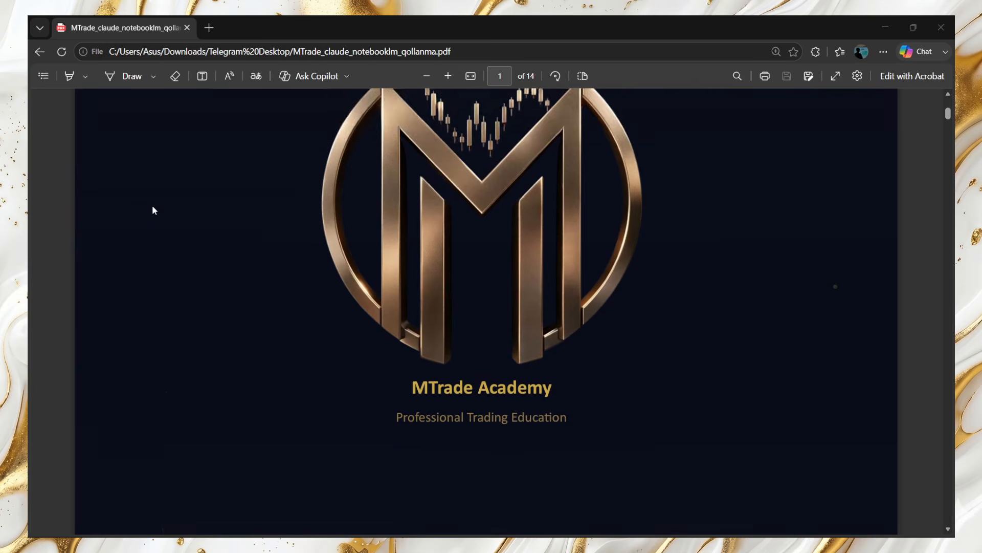
Step: Read the guide's introduction and the "Qo'llanmada nima bor" contents list on page 2
{"action": "scroll", "coordinate": [152, 207], "scroll_direction": "down", "scroll_amount": 7}
{"action": "scroll", "coordinate": [164, 240], "scroll_direction": "down", "scroll_amount": 12}
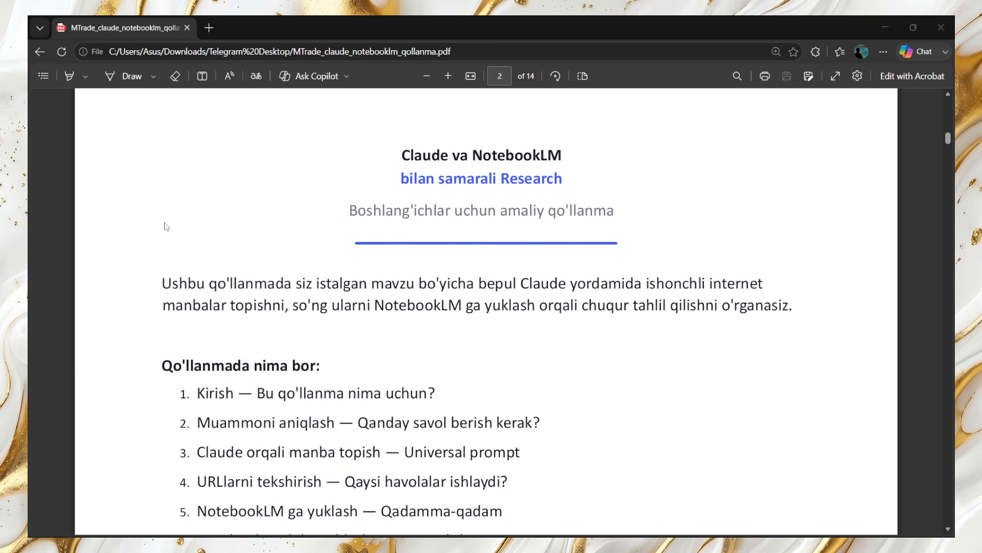
{"action": "scroll", "coordinate": [649, 392], "scroll_direction": "down", "scroll_amount": 2}
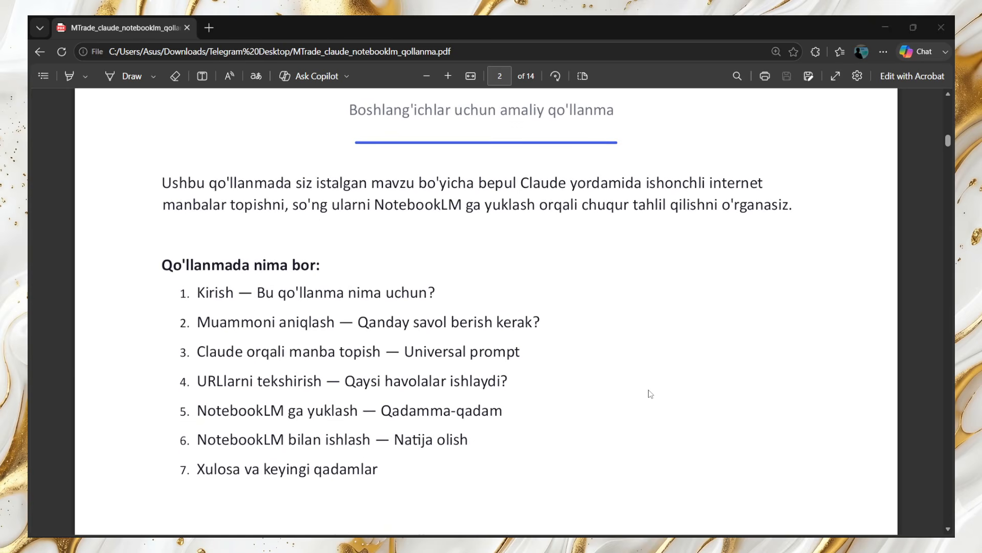
{"action": "scroll", "coordinate": [649, 392], "scroll_direction": "up", "scroll_amount": 4}
{"action": "scroll", "coordinate": [629, 381], "scroll_direction": "down", "scroll_amount": 2}
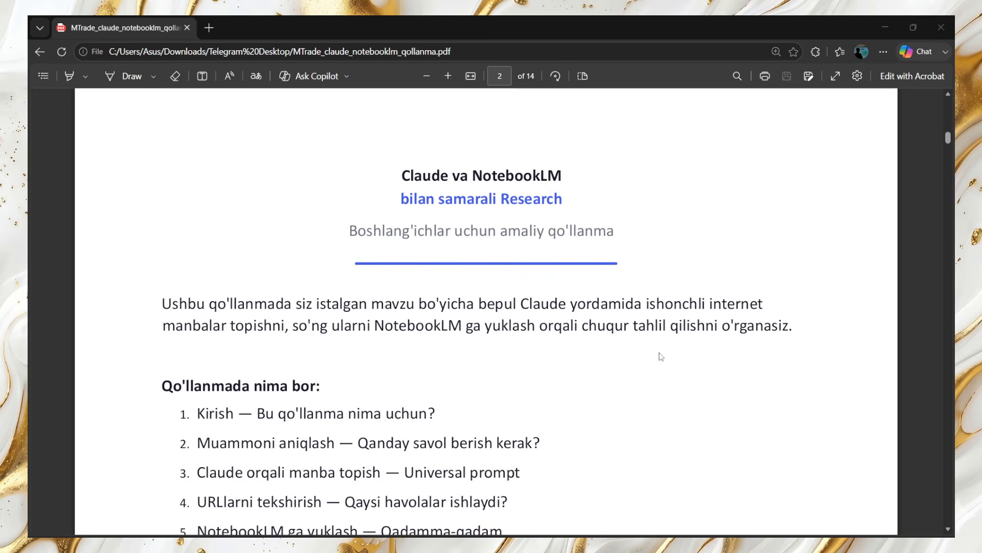
{"action": "scroll", "coordinate": [435, 313], "scroll_direction": "down", "scroll_amount": 4}
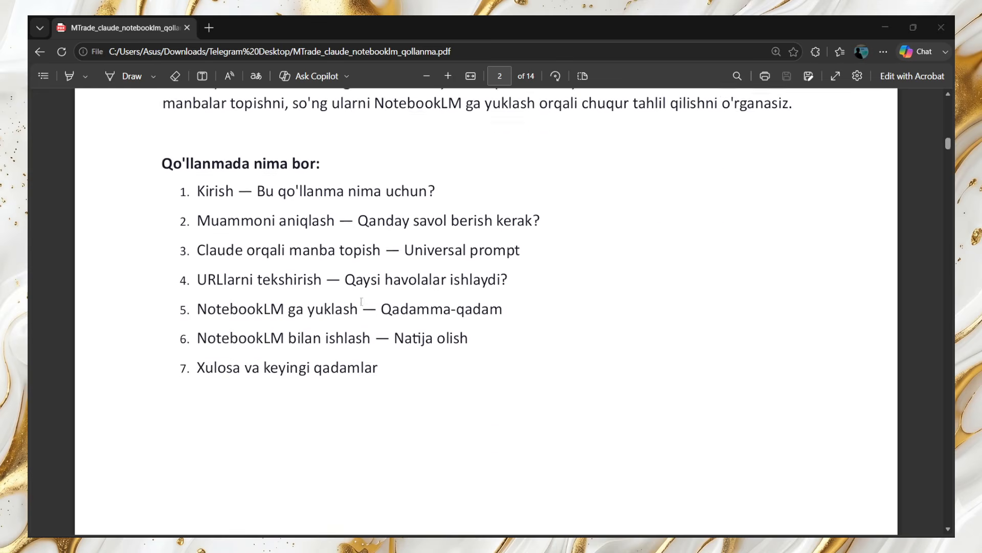
{"action": "scroll", "coordinate": [361, 301], "scroll_direction": "down", "scroll_amount": 4}
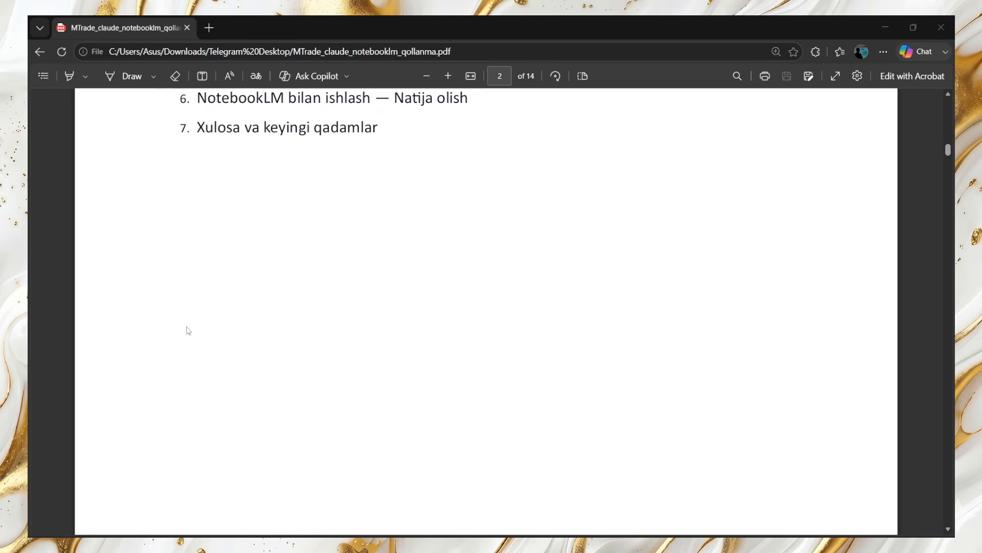
{"action": "scroll", "coordinate": [534, 328], "scroll_direction": "down", "scroll_amount": 2}
{"action": "scroll", "coordinate": [534, 328], "scroll_direction": "up", "scroll_amount": 8}
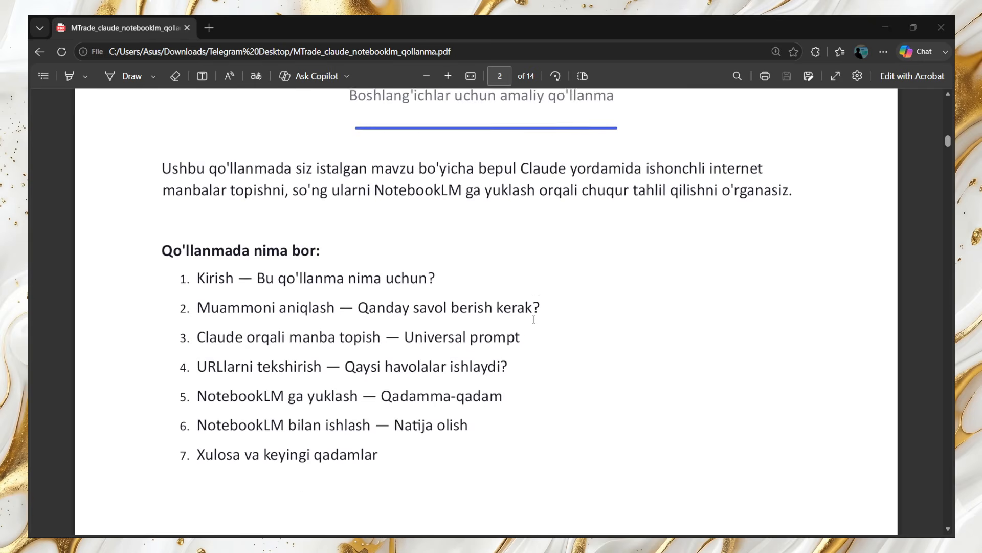
{"action": "scroll", "coordinate": [533, 320], "scroll_direction": "up", "scroll_amount": 7}
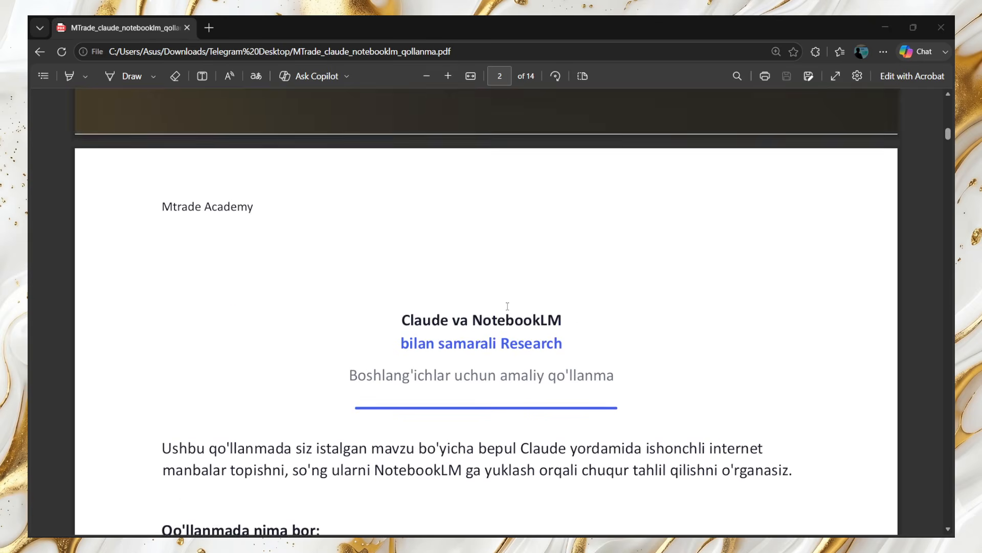
{"action": "scroll", "coordinate": [508, 316], "scroll_direction": "up", "scroll_amount": 3}
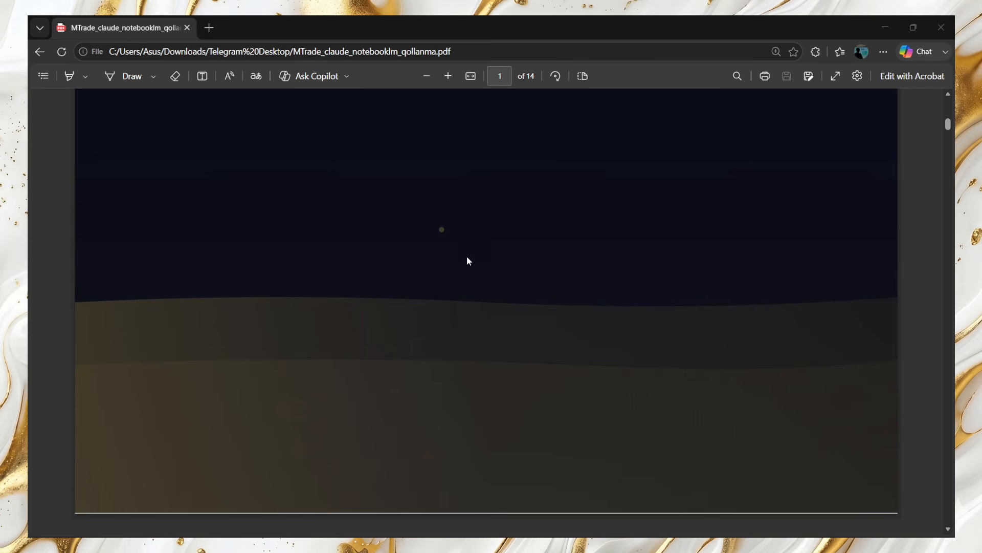
{"action": "scroll", "coordinate": [367, 171], "scroll_direction": "down", "scroll_amount": 2}
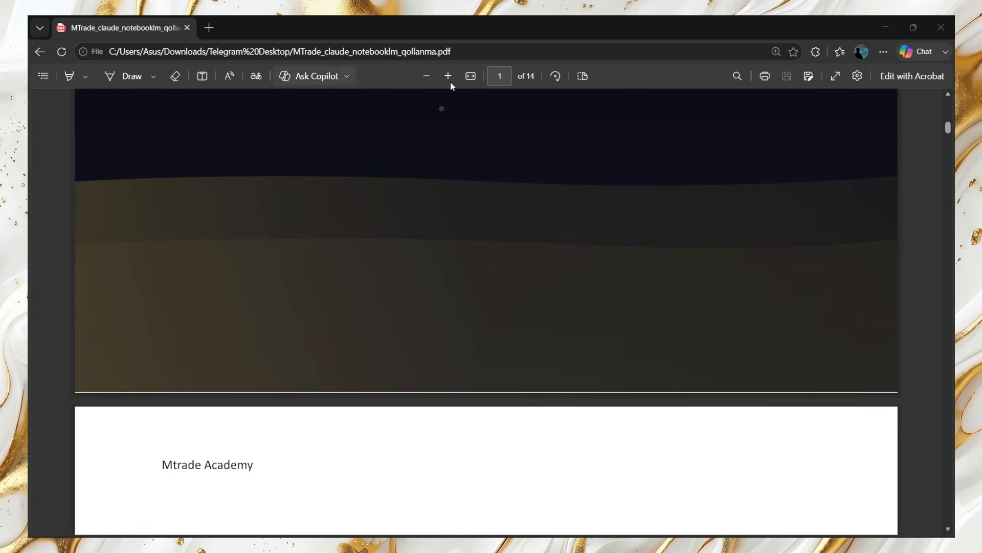
Step: Switch to Chrome, search for "google meet" in a new tab, open the Google Meet site and decline its desktop notifications
{"action": "left_click", "coordinate": [887, 25]}
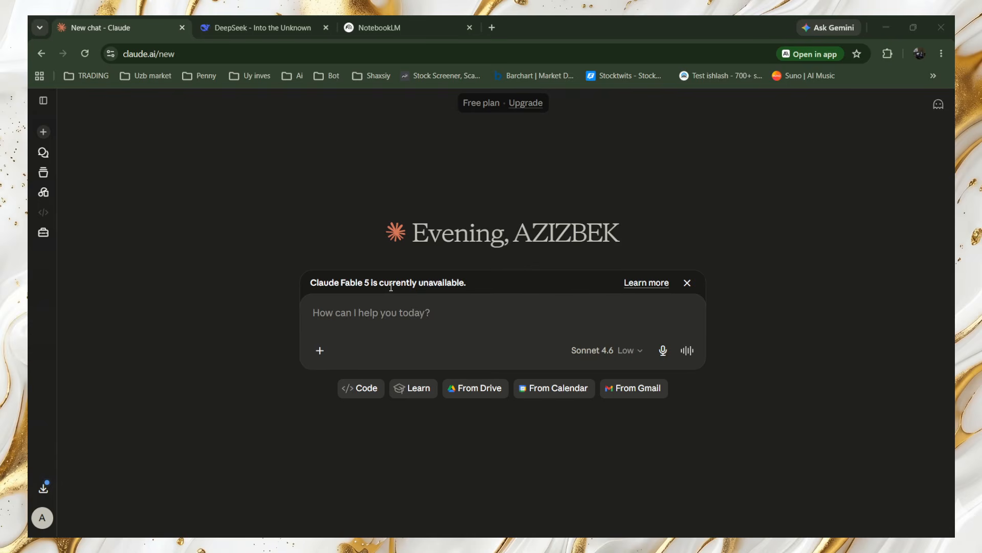
{"action": "left_click", "coordinate": [492, 27]}
{"action": "left_click", "coordinate": [475, 50]}
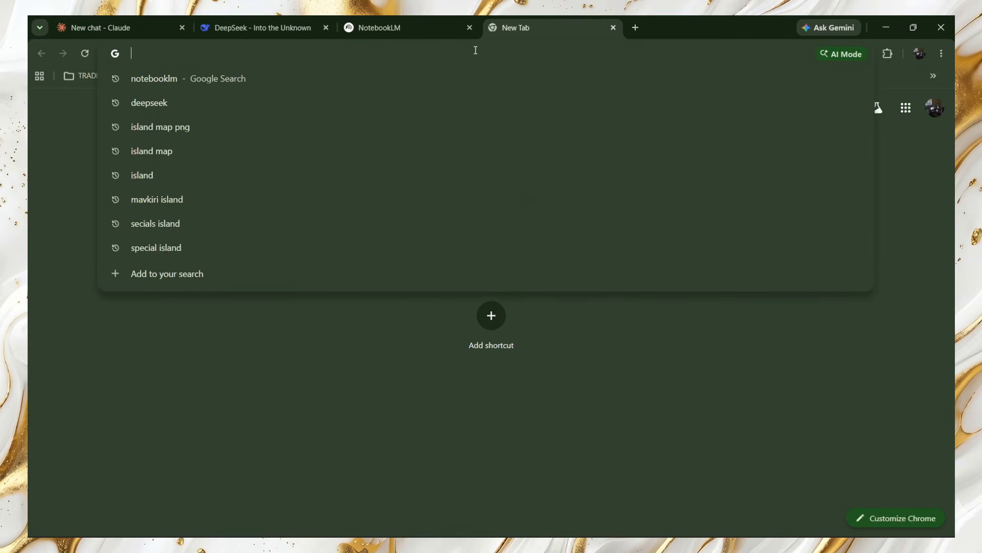
{"action": "type", "text": "google "}
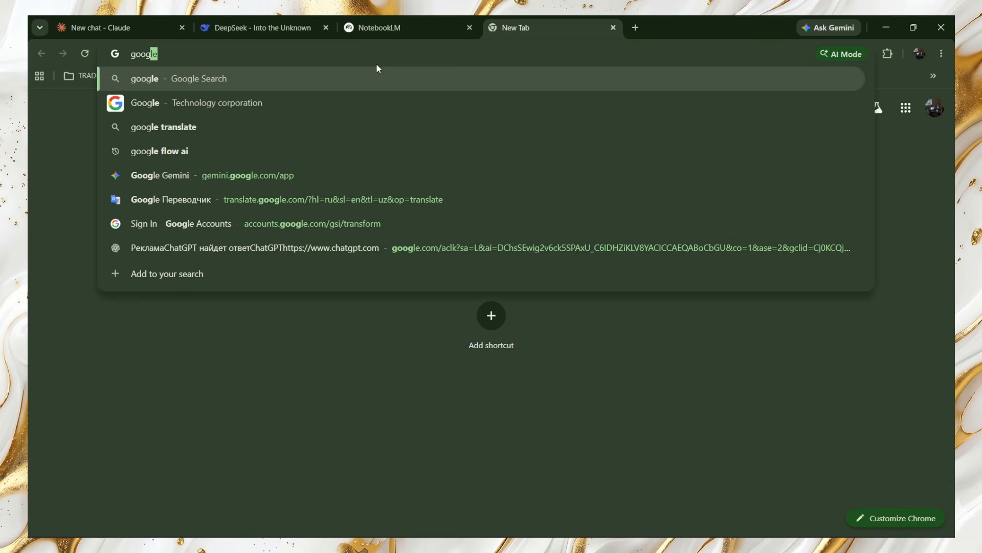
{"action": "type", "text": "meet"}
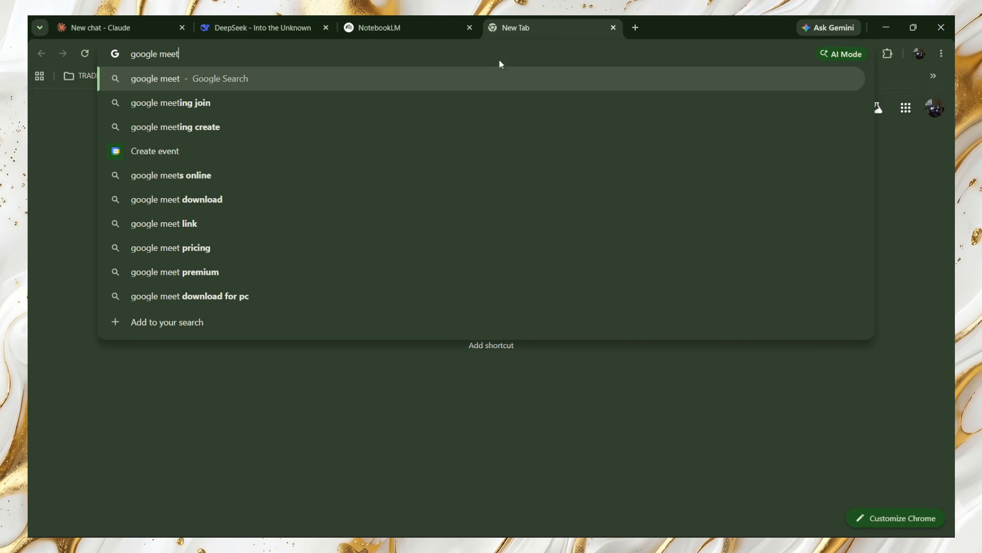
{"action": "key", "text": "Return"}
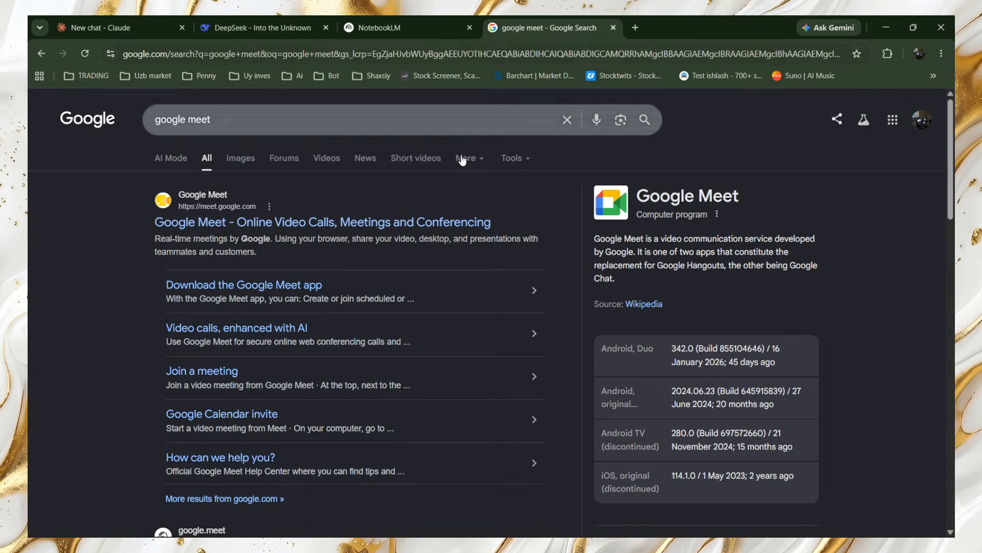
{"action": "left_click", "coordinate": [191, 194]}
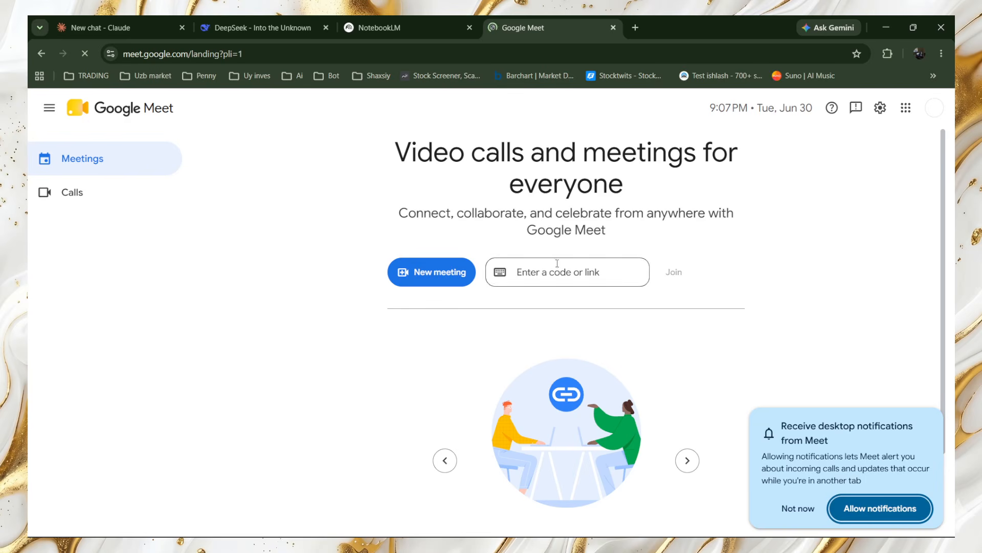
{"action": "left_click", "coordinate": [790, 508]}
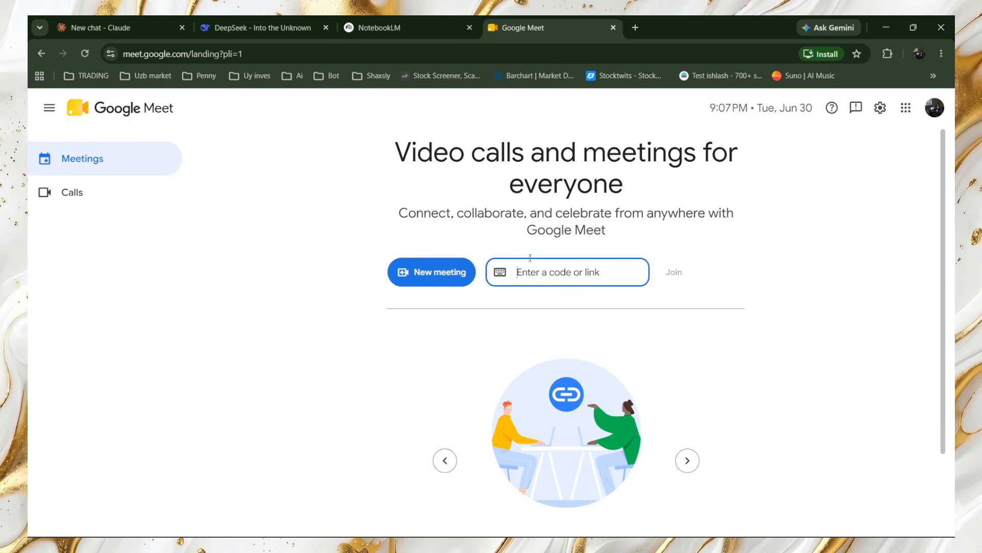
Step: Examine Google Meet's new-meeting options, the meeting code entry and the list of other Google apps
{"action": "left_click", "coordinate": [427, 272]}
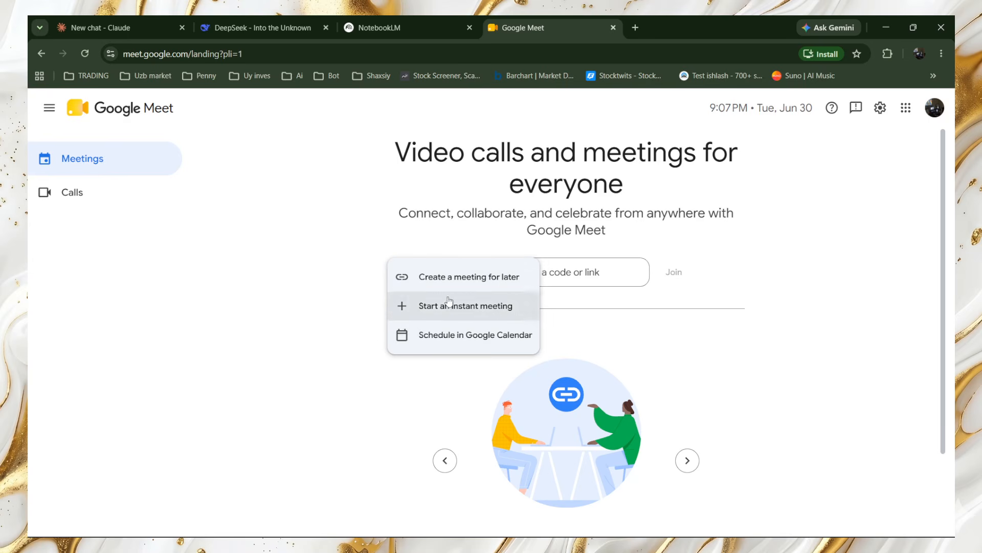
{"action": "left_click", "coordinate": [694, 259]}
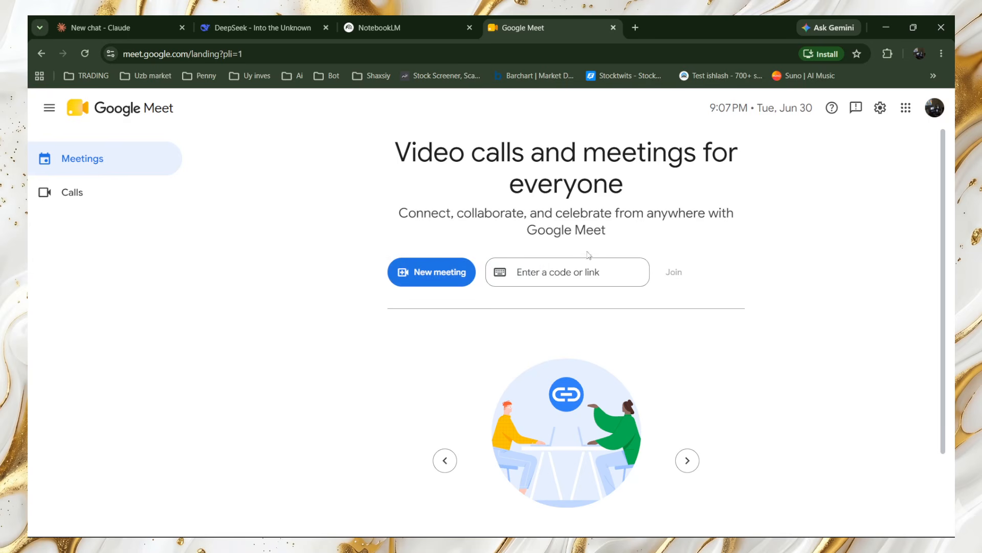
{"action": "left_click", "coordinate": [583, 269]}
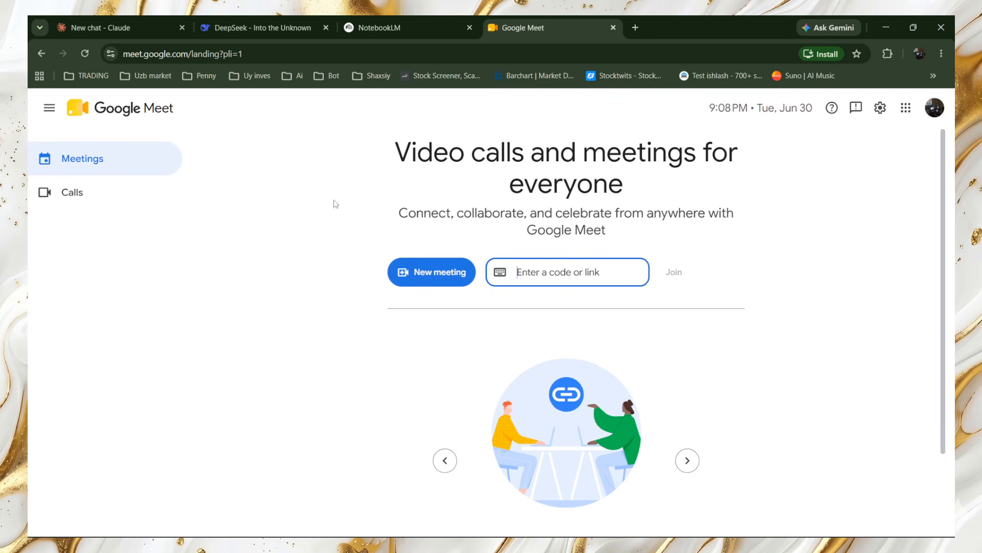
{"action": "left_click", "coordinate": [908, 109]}
{"action": "scroll", "coordinate": [847, 333], "scroll_direction": "down", "scroll_amount": 2}
{"action": "scroll", "coordinate": [843, 327], "scroll_direction": "up", "scroll_amount": 1}
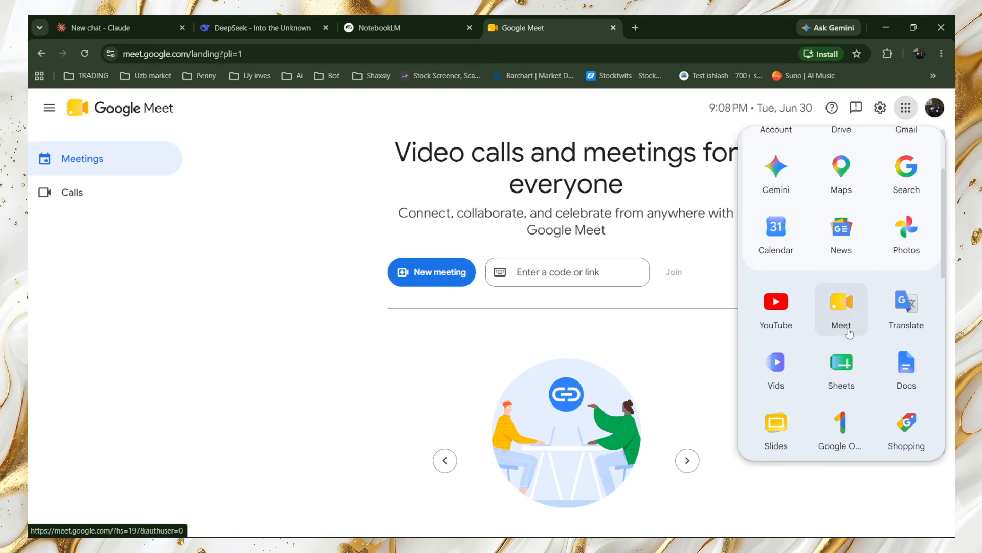
{"action": "scroll", "coordinate": [849, 322], "scroll_direction": "down", "scroll_amount": 2}
{"action": "scroll", "coordinate": [849, 317], "scroll_direction": "up", "scroll_amount": 1}
{"action": "left_click", "coordinate": [580, 317]}
Step: Start an instant Google Meet meeting without microphone and camera
{"action": "left_click", "coordinate": [432, 272]}
{"action": "left_click", "coordinate": [450, 311]}
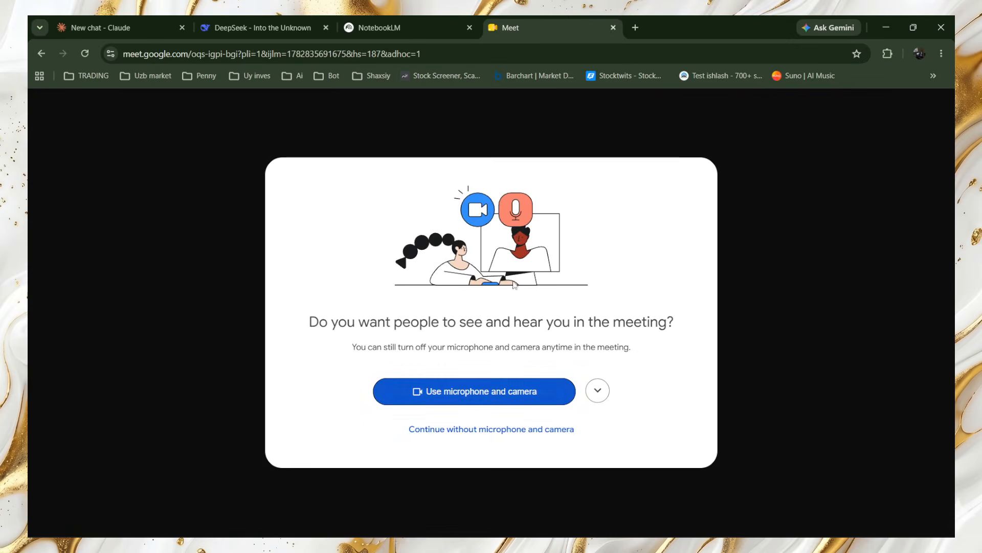
{"action": "left_click", "coordinate": [467, 430]}
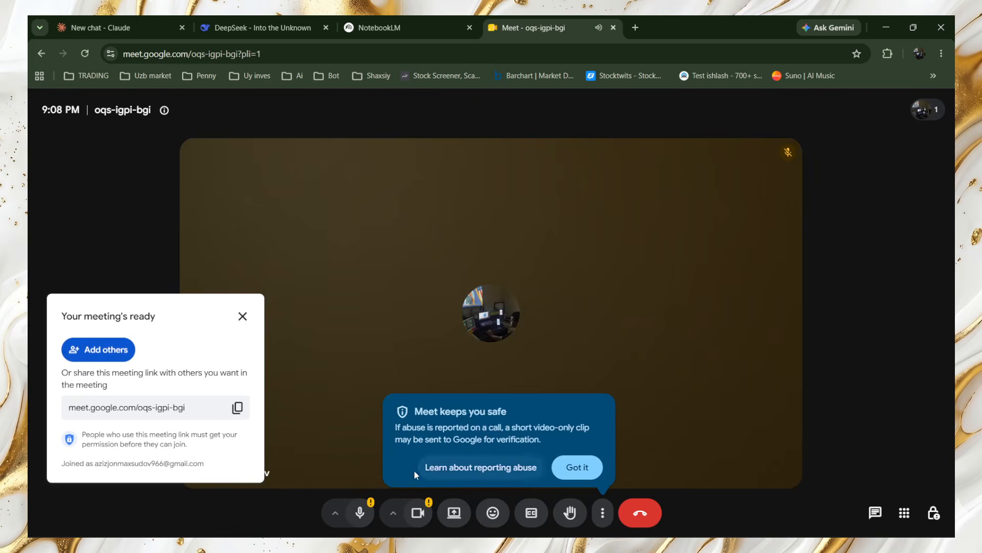
{"action": "left_click", "coordinate": [416, 512]}
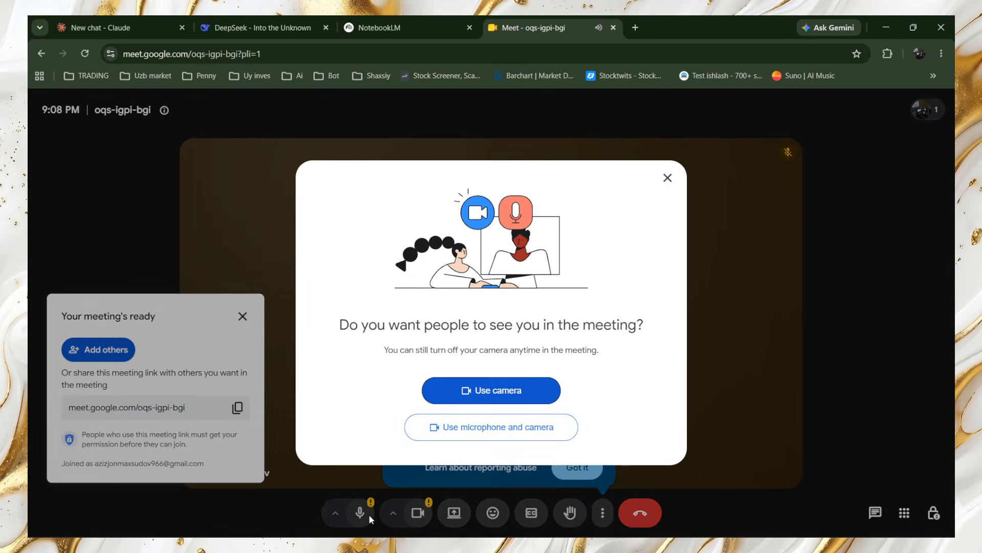
{"action": "left_click", "coordinate": [494, 427]}
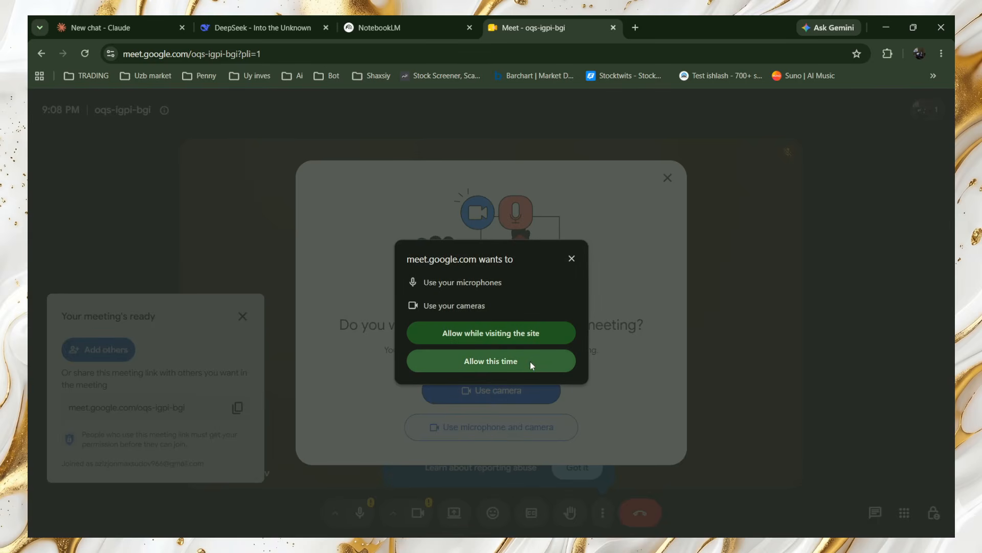
{"action": "left_click", "coordinate": [666, 185]}
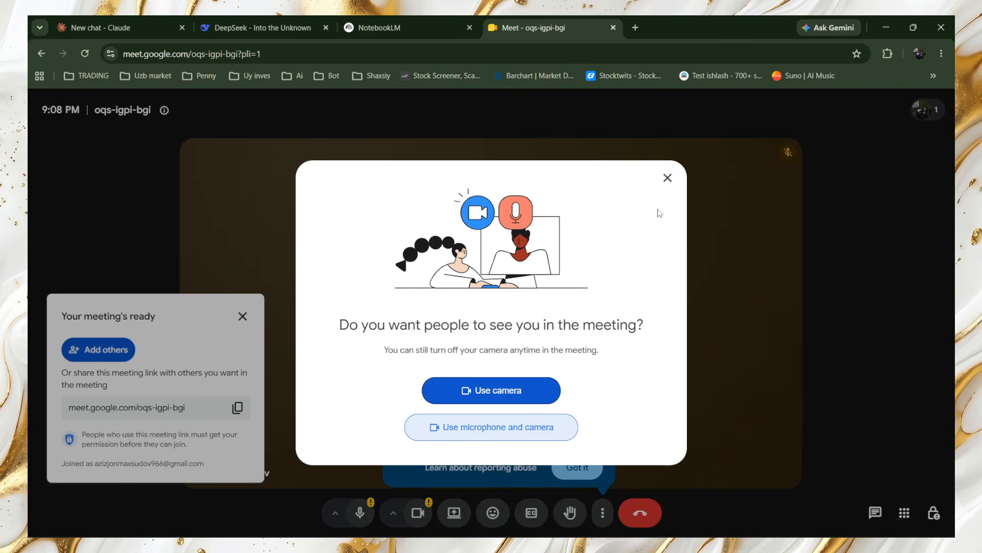
{"action": "left_click", "coordinate": [667, 177]}
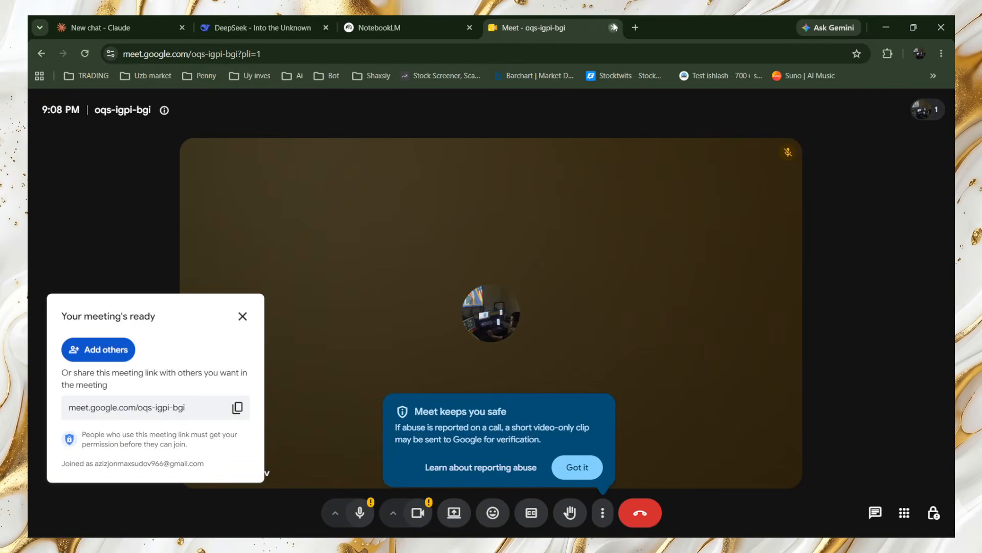
Step: Close the Google Meet meeting tab and minimize the browser window to reach the desktop
{"action": "left_click", "coordinate": [613, 27]}
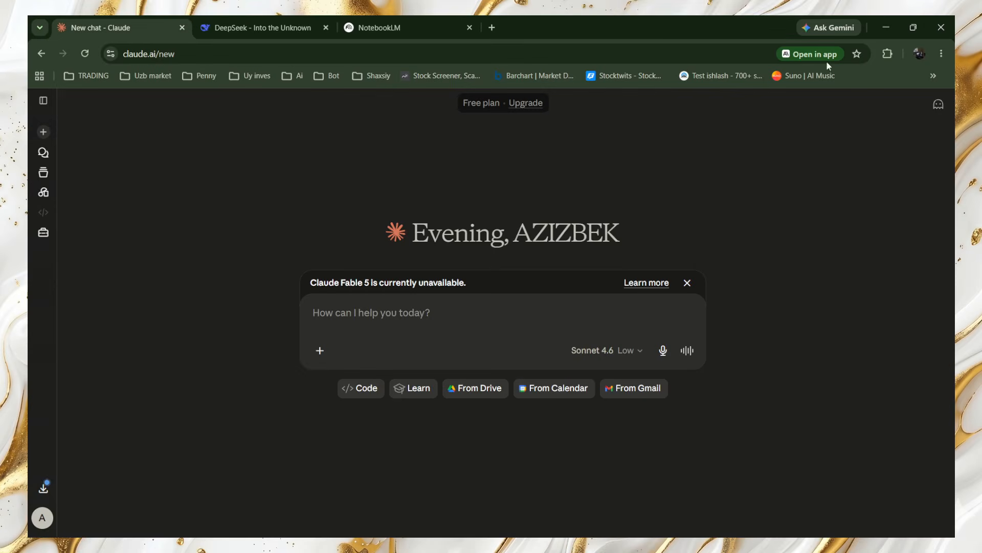
{"action": "left_click", "coordinate": [888, 26]}
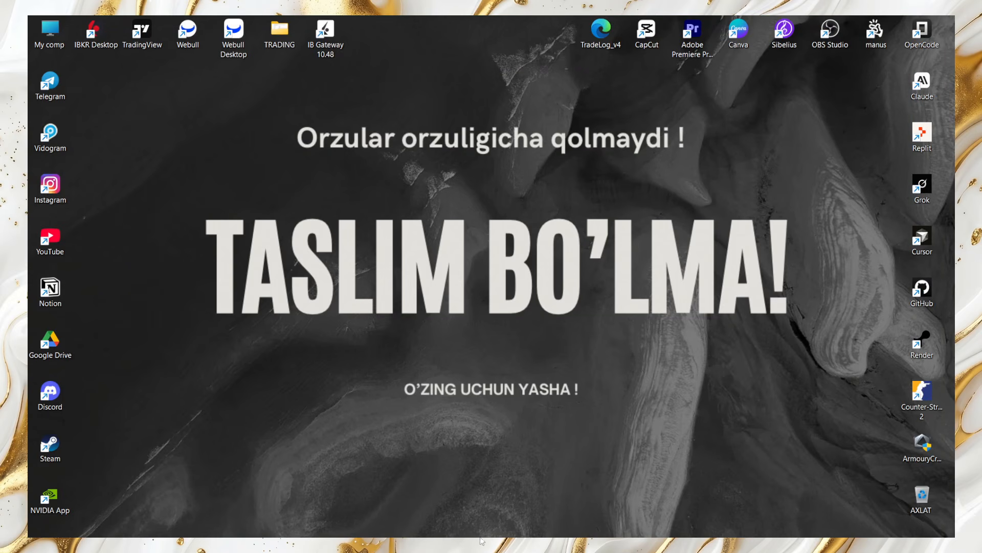
Step: Bring up the DeepSeek tab in Chrome and switch to the MTrade_claude_notebooklm_qollanma.pdf guide in Edge, at its cover page
{"action": "left_click", "coordinate": [576, 534]}
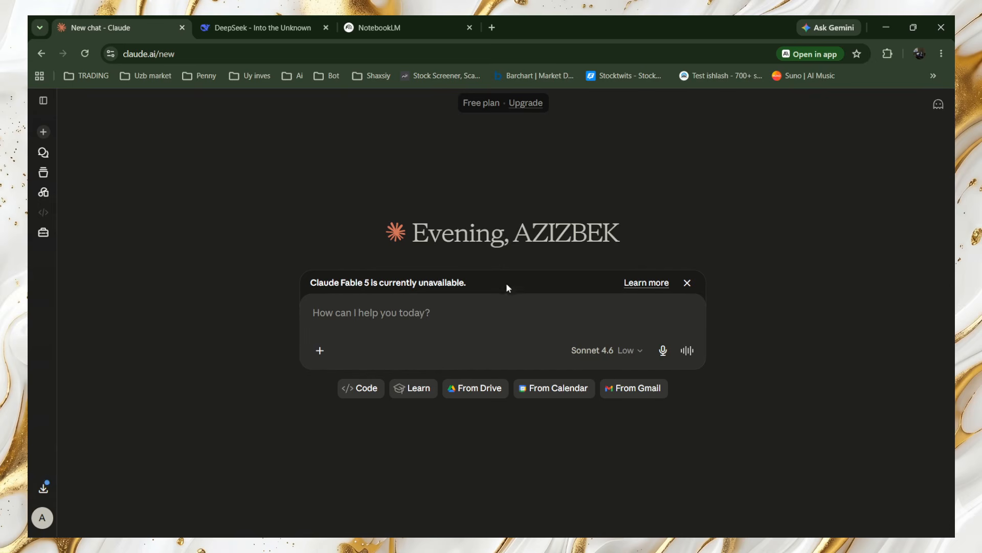
{"action": "left_click", "coordinate": [329, 34]}
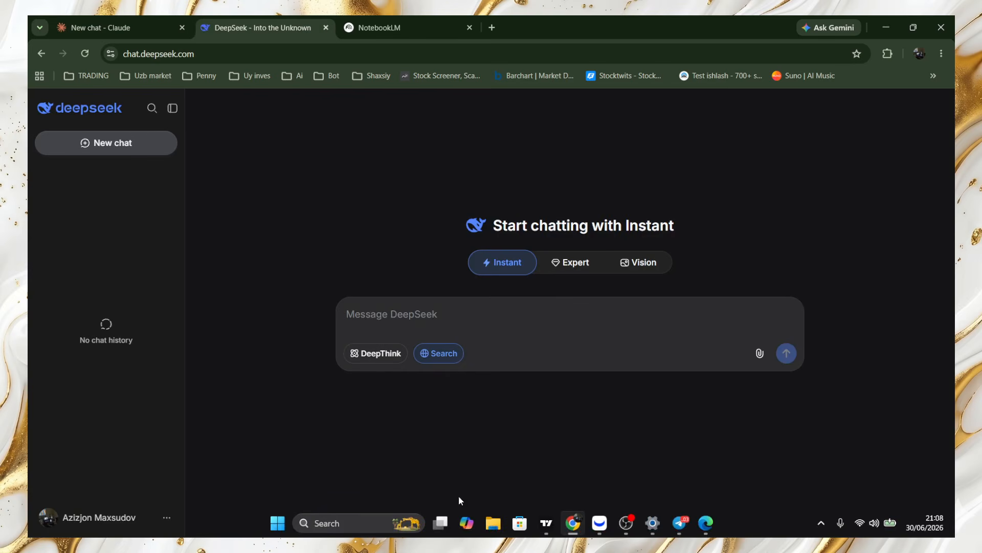
{"action": "left_click", "coordinate": [706, 522]}
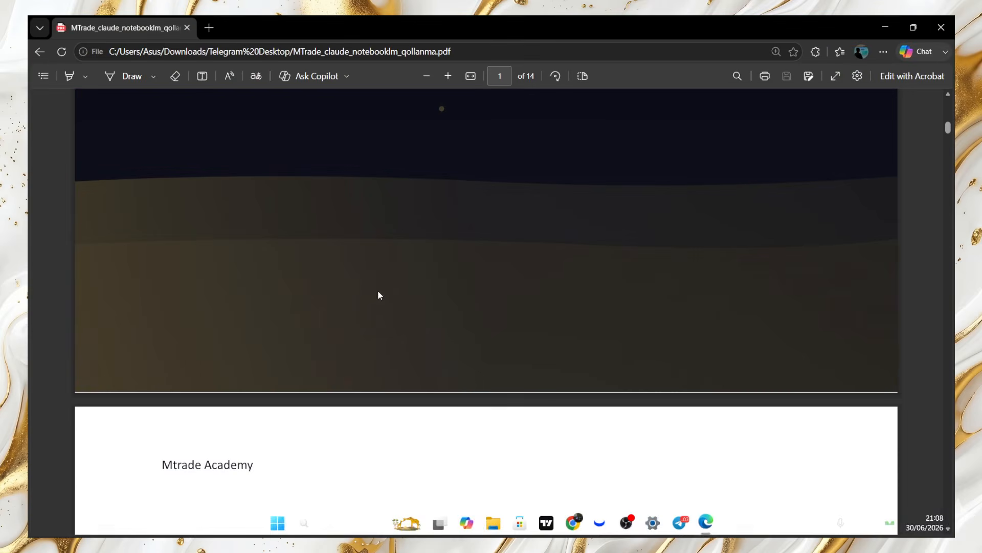
{"action": "scroll", "coordinate": [386, 283], "scroll_direction": "up", "scroll_amount": 5}
{"action": "scroll", "coordinate": [390, 283], "scroll_direction": "up", "scroll_amount": 8}
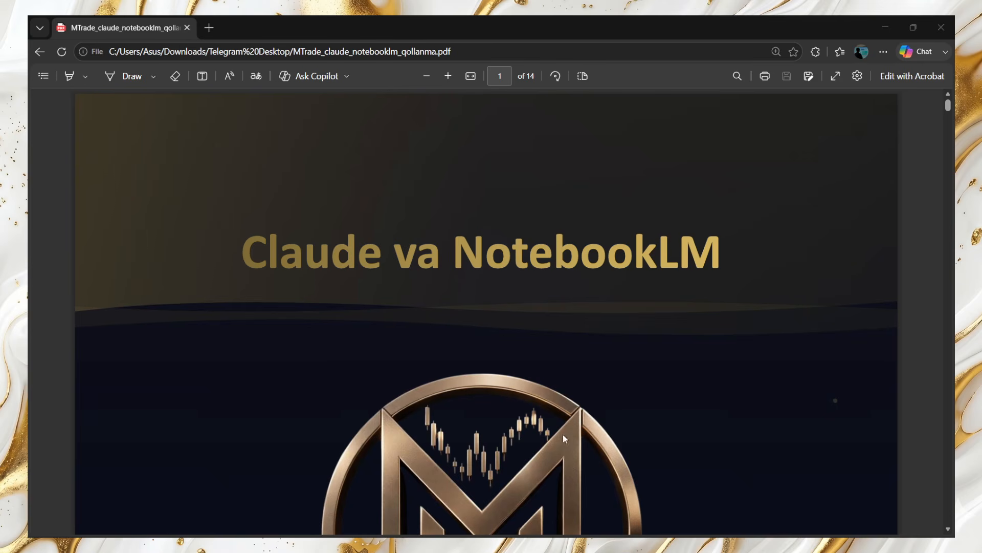
Step: Read the guide's cover, its introduction and the "Qo'llanmada nima bor" contents list on page 2
{"action": "scroll", "coordinate": [224, 208], "scroll_direction": "down", "scroll_amount": 3}
{"action": "scroll", "coordinate": [271, 246], "scroll_direction": "up", "scroll_amount": 1}
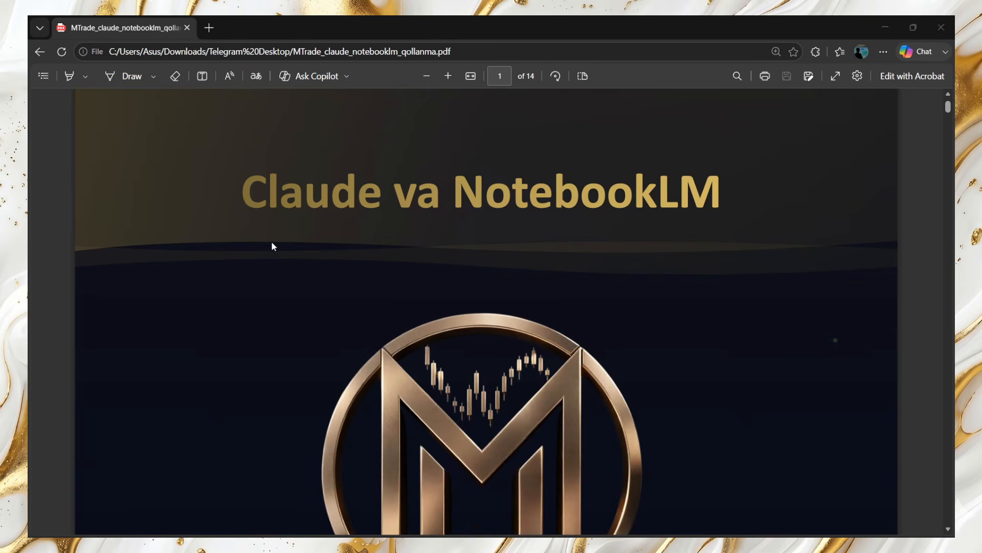
{"action": "scroll", "coordinate": [272, 246], "scroll_direction": "down", "scroll_amount": 1}
{"action": "scroll", "coordinate": [272, 246], "scroll_direction": "down", "scroll_amount": 12}
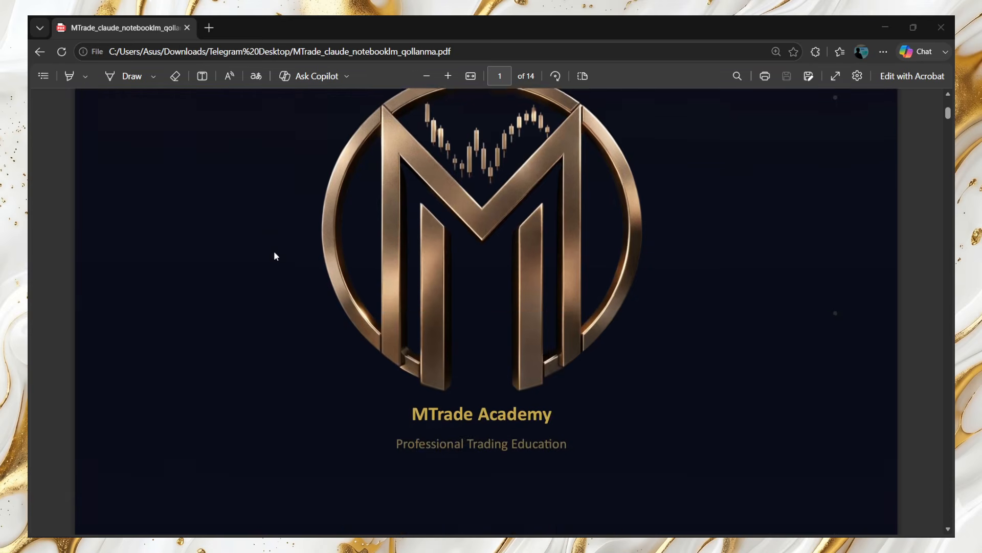
{"action": "scroll", "coordinate": [289, 266], "scroll_direction": "down", "scroll_amount": 6}
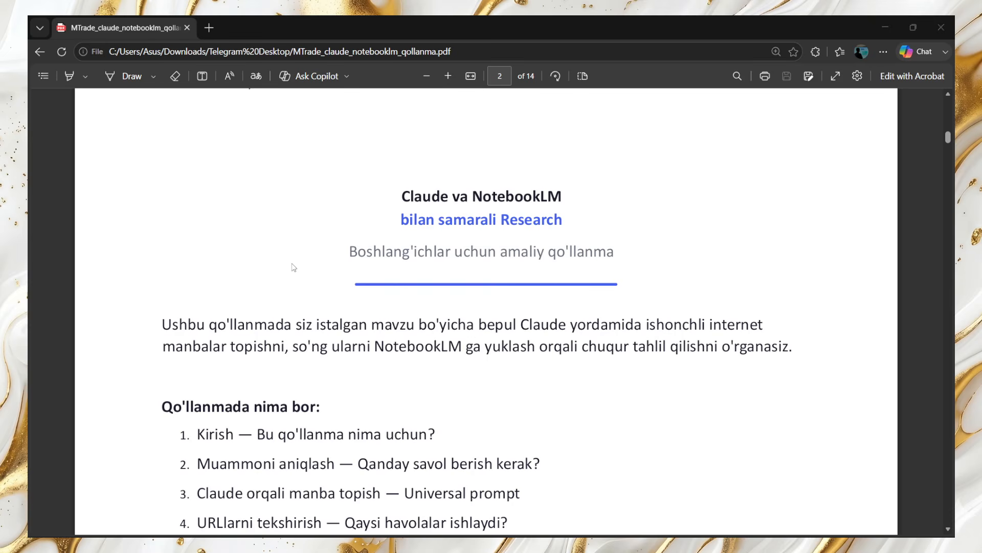
{"action": "scroll", "coordinate": [427, 302], "scroll_direction": "down", "scroll_amount": 1}
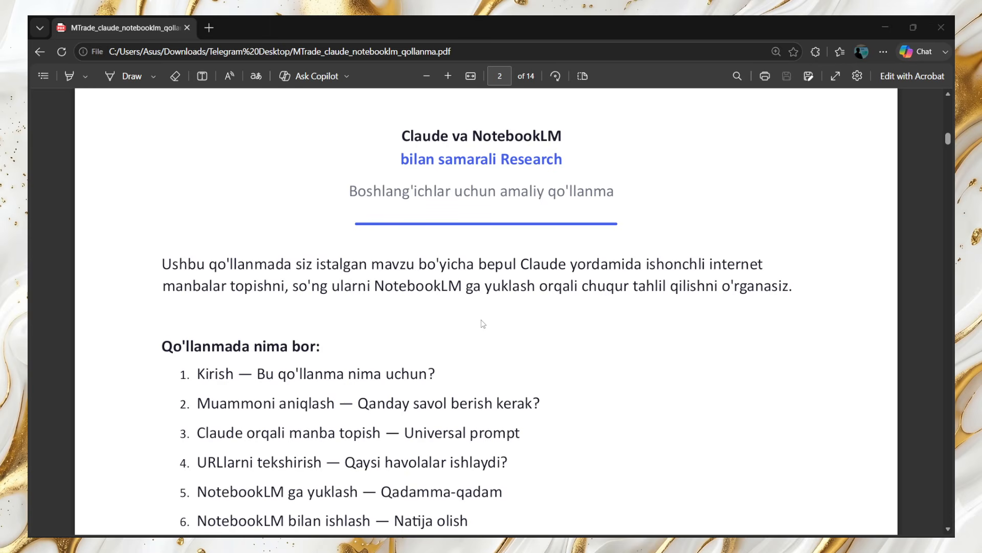
{"action": "scroll", "coordinate": [482, 323], "scroll_direction": "down", "scroll_amount": 2}
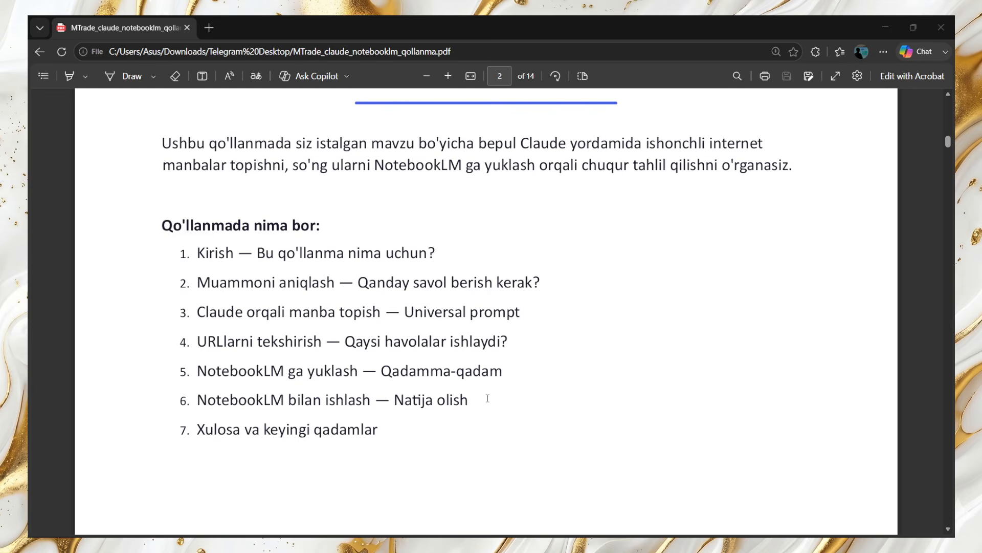
{"action": "scroll", "coordinate": [488, 398], "scroll_direction": "down", "scroll_amount": 6}
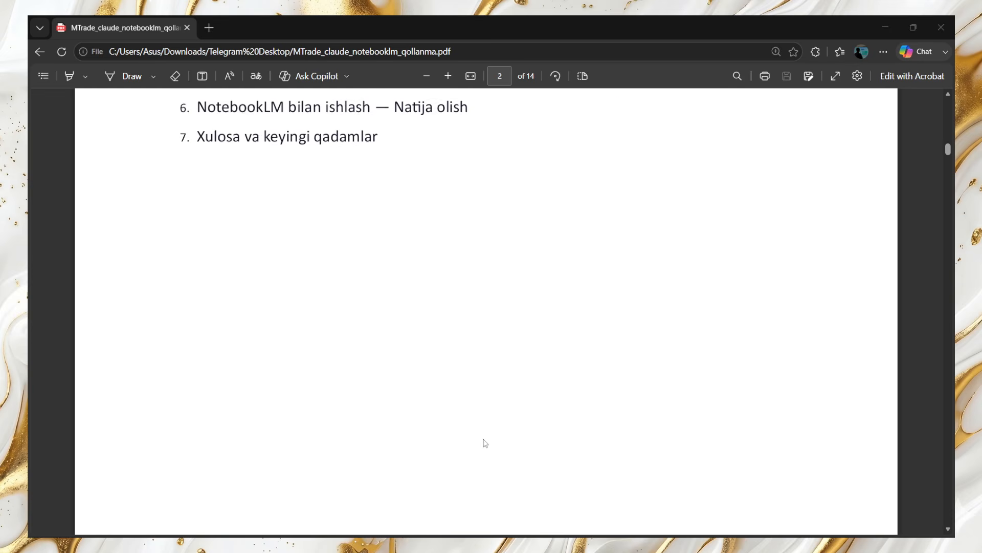
Step: Read page 3's "Bu qo'llanma nima uchun?" section, including the Claude AI and NotebookLM comparison table and the "Muhim" note
{"action": "scroll", "coordinate": [488, 437], "scroll_direction": "down", "scroll_amount": 10}
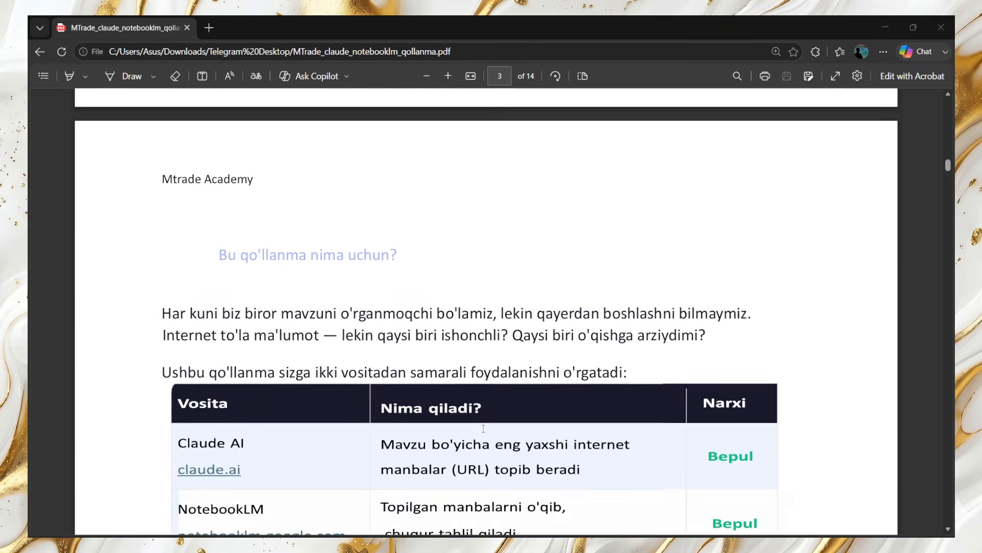
{"action": "scroll", "coordinate": [482, 429], "scroll_direction": "down", "scroll_amount": 1}
{"action": "scroll", "coordinate": [481, 429], "scroll_direction": "up", "scroll_amount": 1}
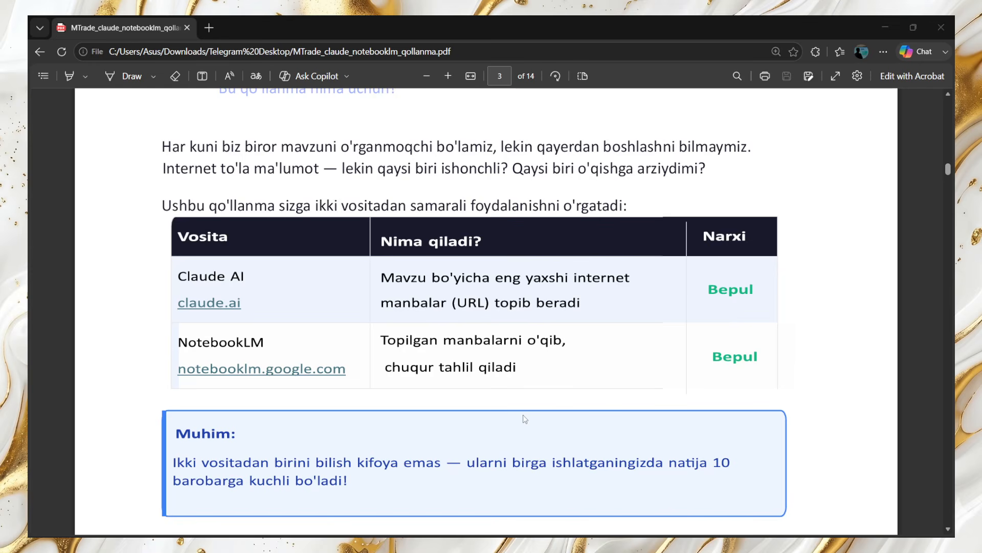
{"action": "scroll", "coordinate": [523, 415], "scroll_direction": "down", "scroll_amount": 1}
{"action": "scroll", "coordinate": [341, 244], "scroll_direction": "up", "scroll_amount": 1}
{"action": "scroll", "coordinate": [511, 281], "scroll_direction": "down", "scroll_amount": 4}
{"action": "scroll", "coordinate": [512, 204], "scroll_direction": "down", "scroll_amount": 1}
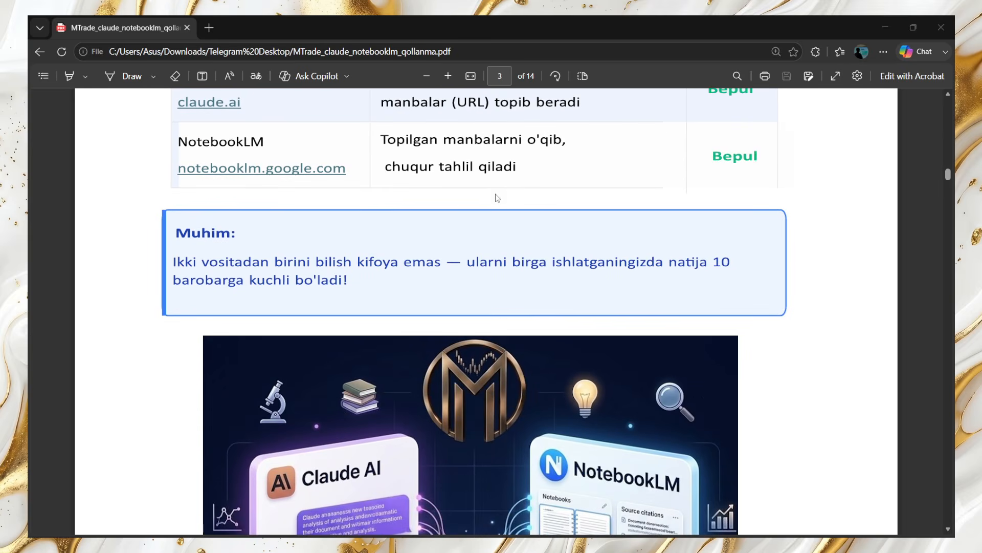
{"action": "scroll", "coordinate": [487, 247], "scroll_direction": "down", "scroll_amount": 1}
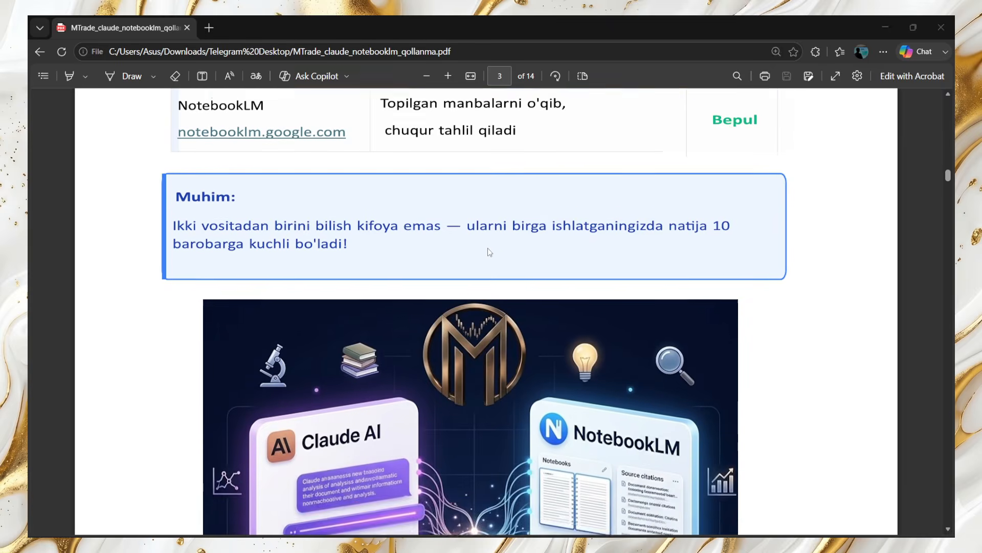
{"action": "scroll", "coordinate": [467, 219], "scroll_direction": "up", "scroll_amount": 1}
{"action": "scroll", "coordinate": [469, 214], "scroll_direction": "down", "scroll_amount": 1}
Step: Examine the Claude AI and NotebookLM "Research Power" illustration at the end of page 3
{"action": "scroll", "coordinate": [468, 214], "scroll_direction": "down", "scroll_amount": 2}
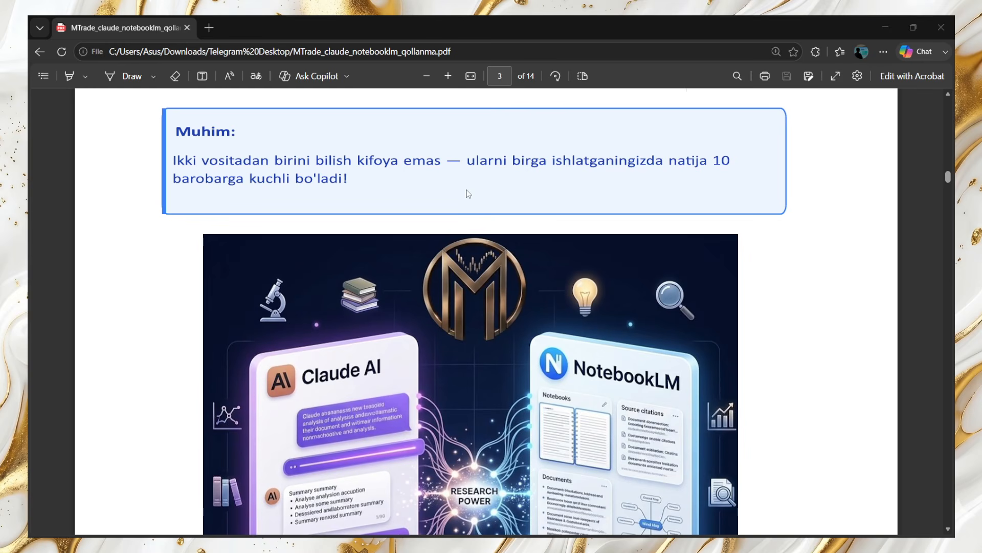
{"action": "scroll", "coordinate": [468, 194], "scroll_direction": "down", "scroll_amount": 2}
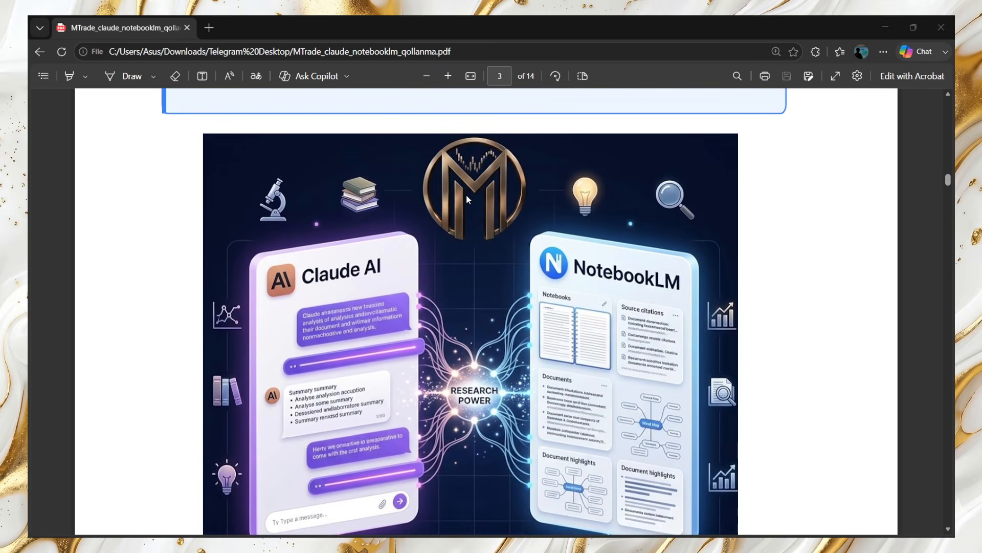
{"action": "scroll", "coordinate": [466, 194], "scroll_direction": "down", "scroll_amount": 2}
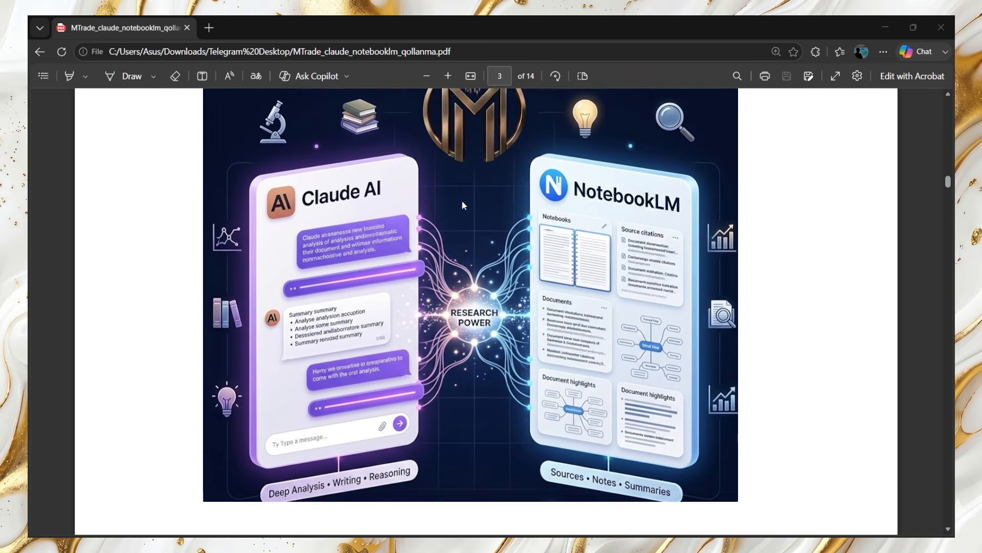
{"action": "scroll", "coordinate": [463, 204], "scroll_direction": "down", "scroll_amount": 2}
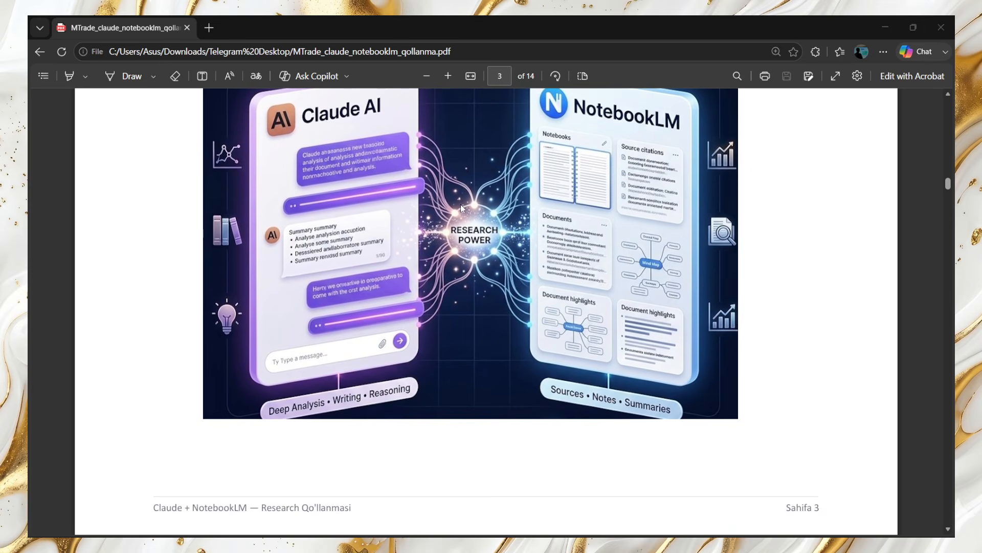
{"action": "scroll", "coordinate": [459, 207], "scroll_direction": "down", "scroll_amount": 3}
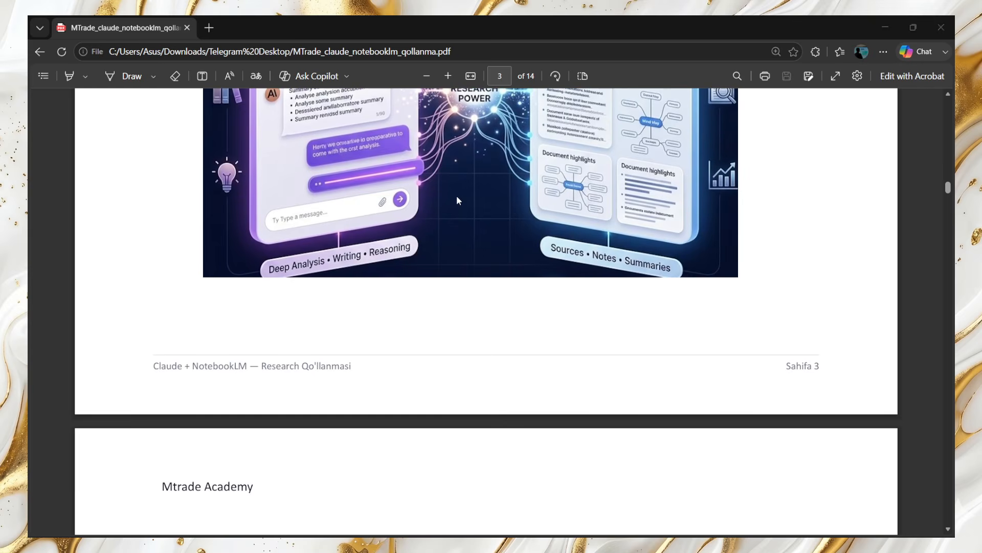
Step: Read page 4's "Qanday savol berish kerak?" section and its table comparing vague and precise questions
{"action": "scroll", "coordinate": [395, 293], "scroll_direction": "down", "scroll_amount": 3}
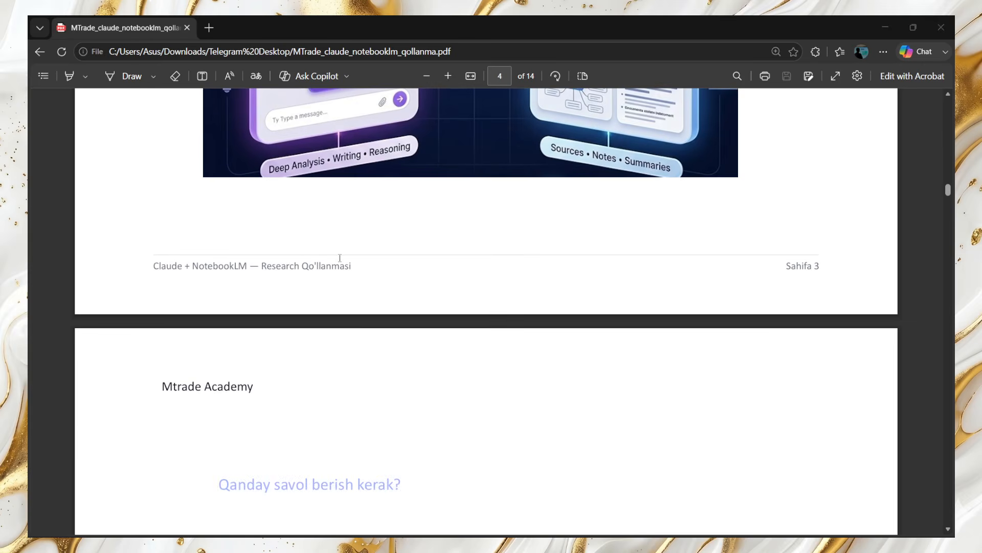
{"action": "scroll", "coordinate": [395, 292], "scroll_direction": "down", "scroll_amount": 2}
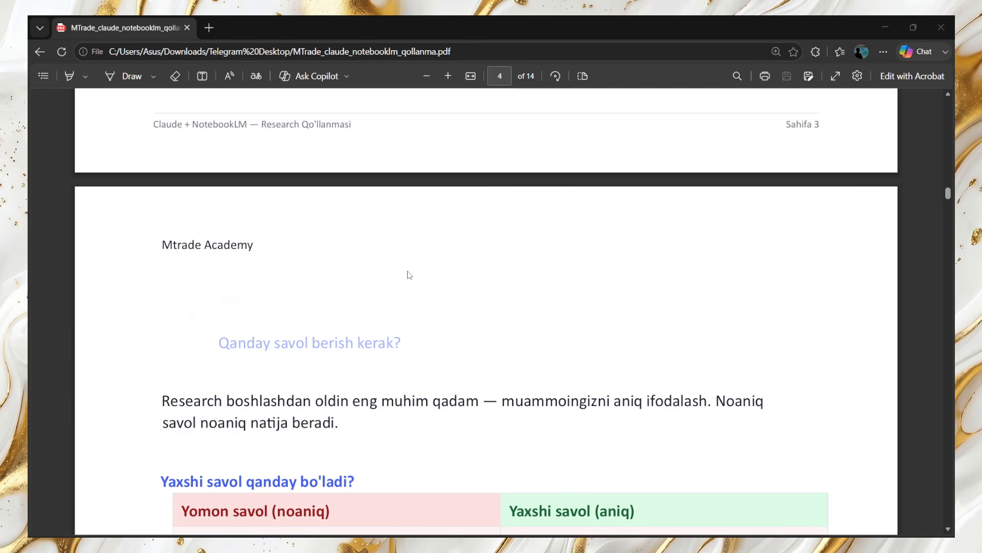
{"action": "scroll", "coordinate": [410, 275], "scroll_direction": "down", "scroll_amount": 3}
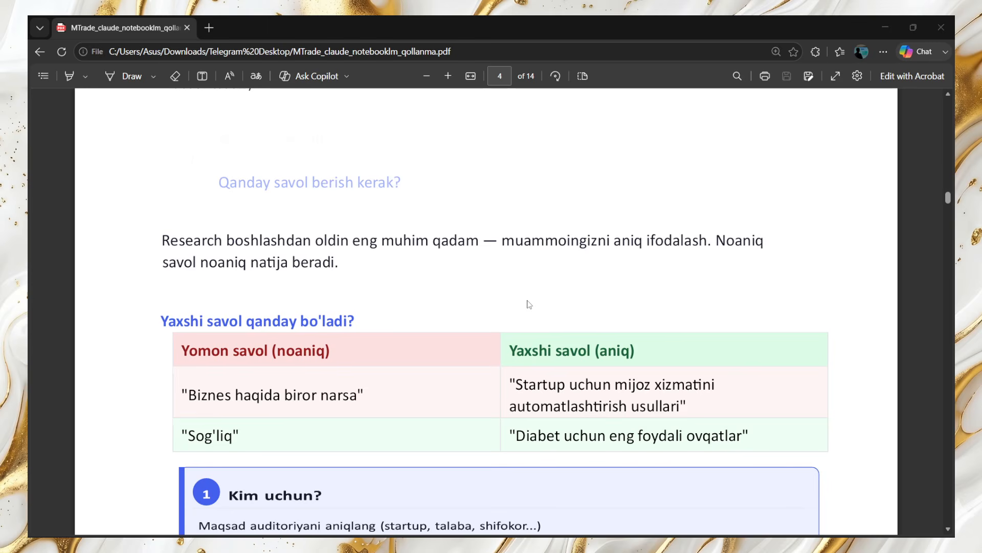
{"action": "scroll", "coordinate": [486, 304], "scroll_direction": "down", "scroll_amount": 3}
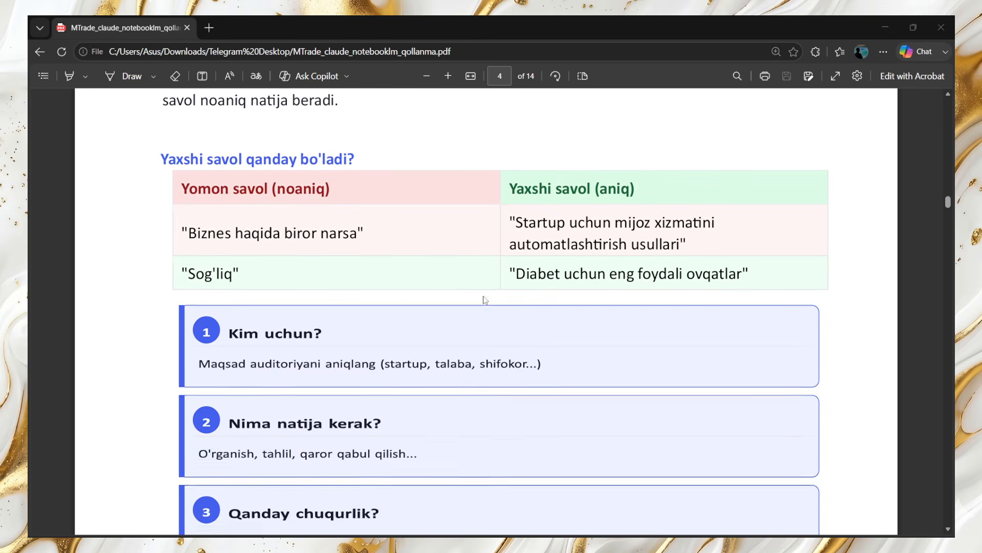
{"action": "scroll", "coordinate": [485, 299], "scroll_direction": "up", "scroll_amount": 1}
{"action": "scroll", "coordinate": [496, 299], "scroll_direction": "down", "scroll_amount": 1}
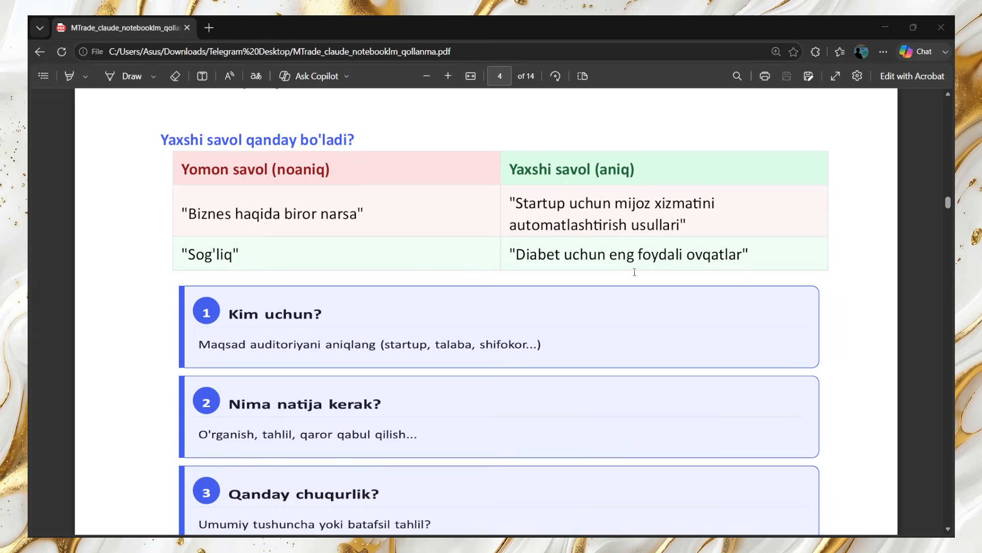
Step: Review the three question-defining cards on page 4: "Kim uchun?", "Nima natija kerak?" and "Qanday chuqurlik?"
{"action": "scroll", "coordinate": [712, 202], "scroll_direction": "down", "scroll_amount": 3}
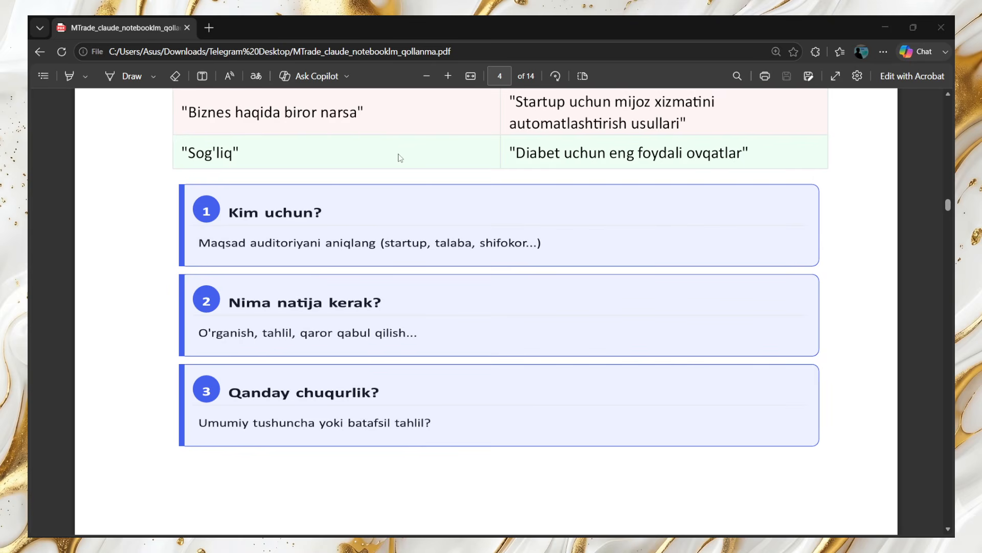
{"action": "scroll", "coordinate": [417, 220], "scroll_direction": "down", "scroll_amount": 1}
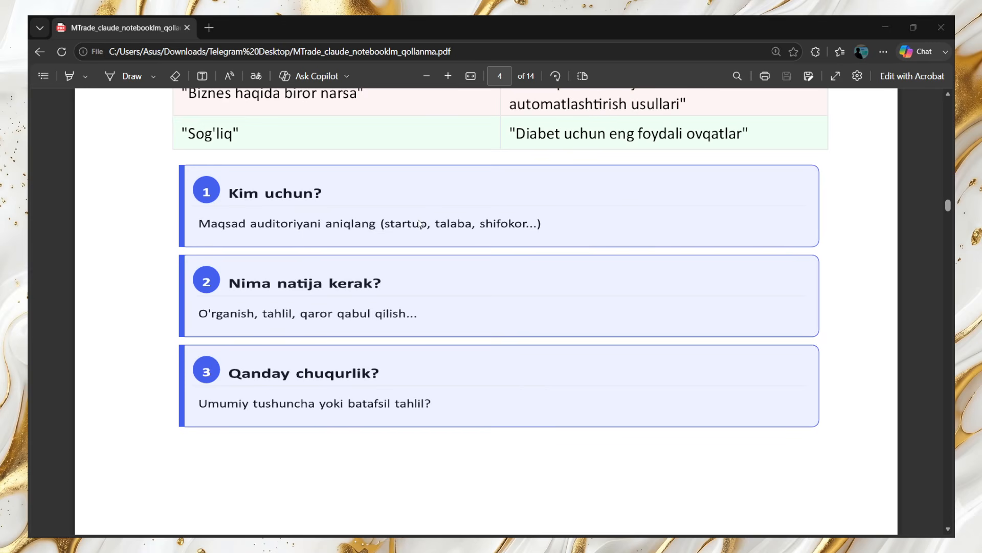
{"action": "scroll", "coordinate": [417, 269], "scroll_direction": "down", "scroll_amount": 4}
{"action": "scroll", "coordinate": [417, 269], "scroll_direction": "up", "scroll_amount": 2}
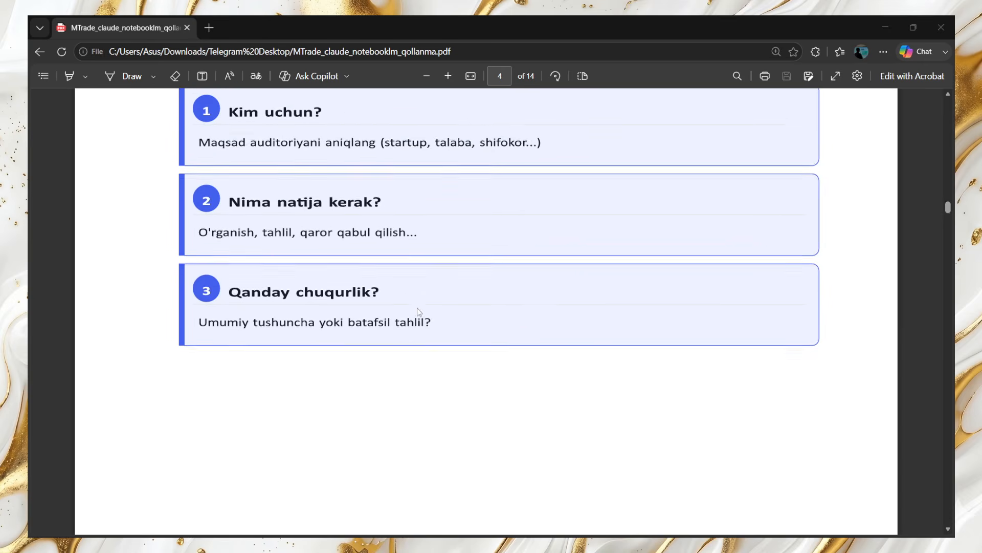
{"action": "scroll", "coordinate": [419, 312], "scroll_direction": "down", "scroll_amount": 7}
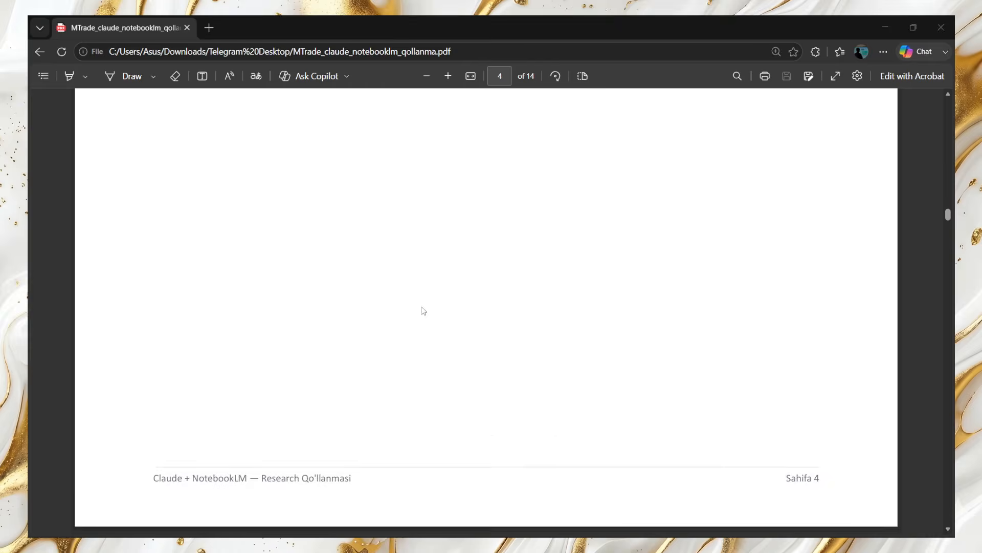
{"action": "scroll", "coordinate": [423, 311], "scroll_direction": "down", "scroll_amount": 2}
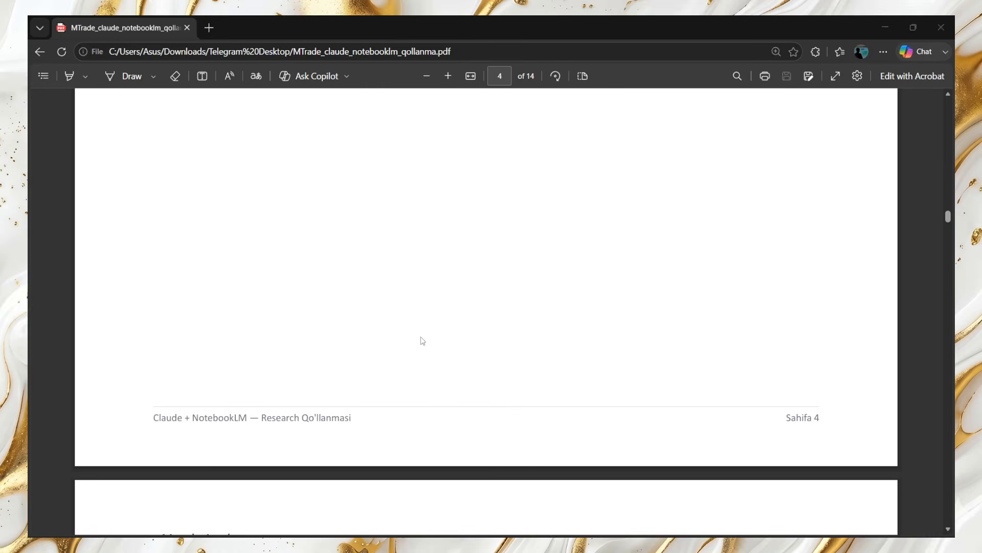
{"action": "scroll", "coordinate": [423, 344], "scroll_direction": "down", "scroll_amount": 2}
{"action": "scroll", "coordinate": [424, 346], "scroll_direction": "up", "scroll_amount": 6}
{"action": "scroll", "coordinate": [425, 346], "scroll_direction": "up", "scroll_amount": 4}
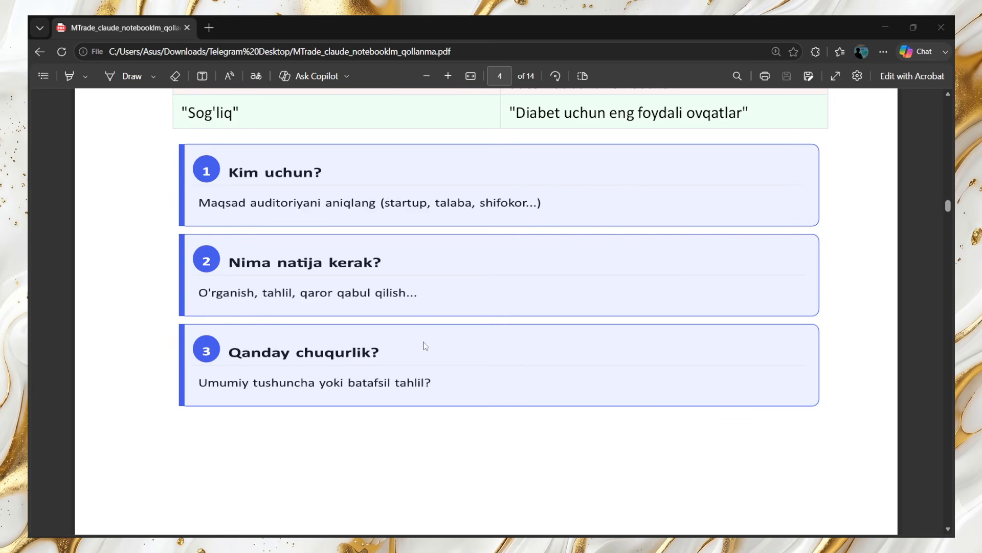
Step: Read page 5's "Universal Prompt" box, from the topic line and strict requirements to the output format and ESLATMA, continuing to page 6's Claude.ai screenshot
{"action": "scroll", "coordinate": [424, 345], "scroll_direction": "down", "scroll_amount": 10}
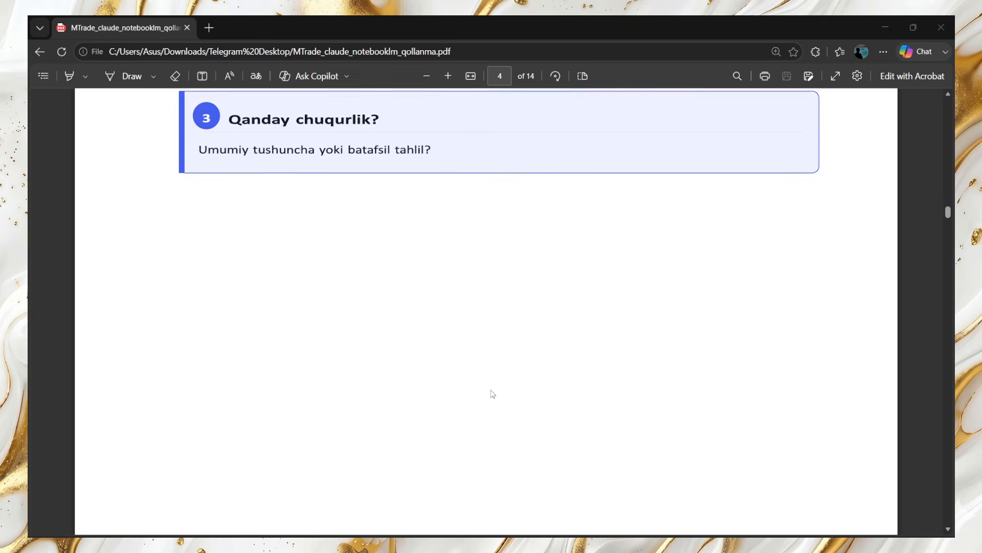
{"action": "scroll", "coordinate": [493, 404], "scroll_direction": "down", "scroll_amount": 3}
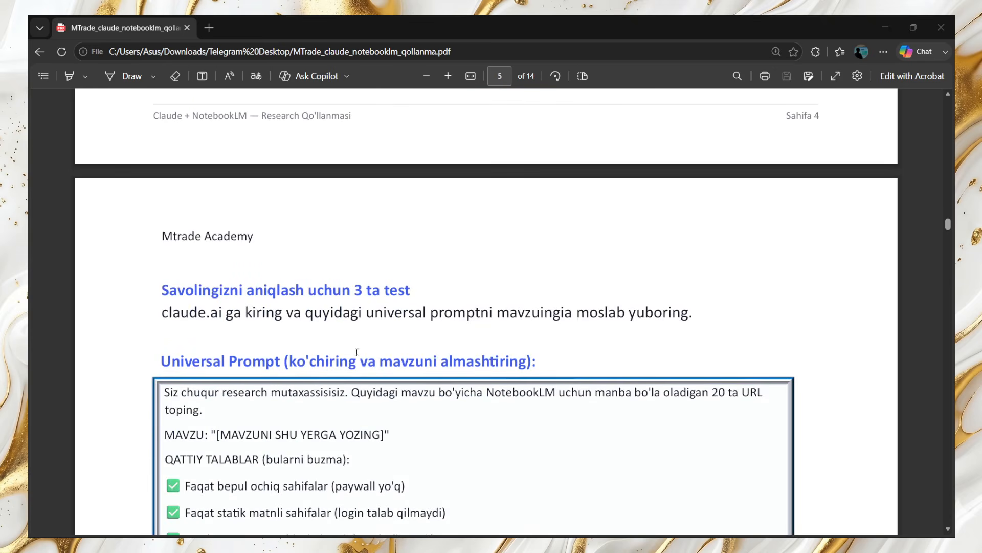
{"action": "scroll", "coordinate": [378, 358], "scroll_direction": "down", "scroll_amount": 3}
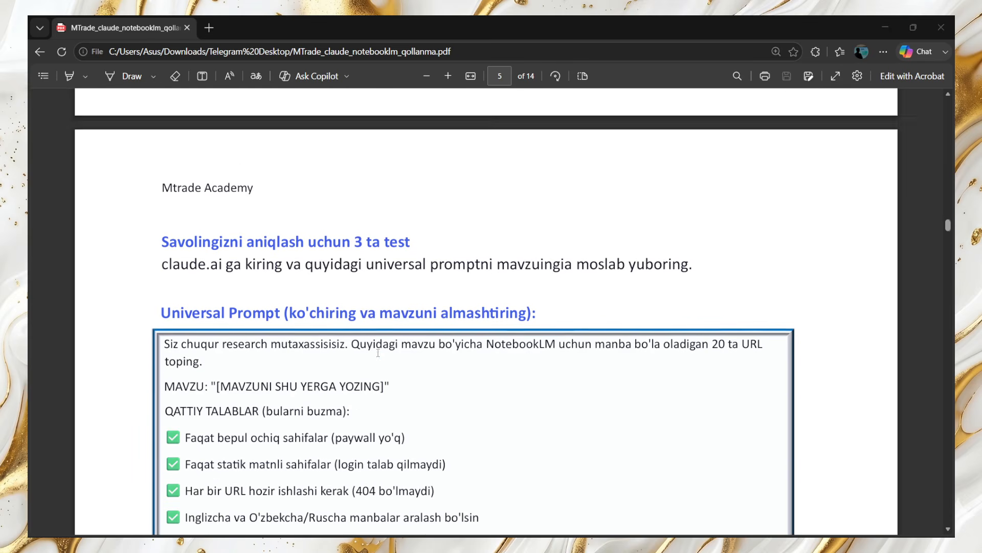
{"action": "scroll", "coordinate": [364, 328], "scroll_direction": "down", "scroll_amount": 5}
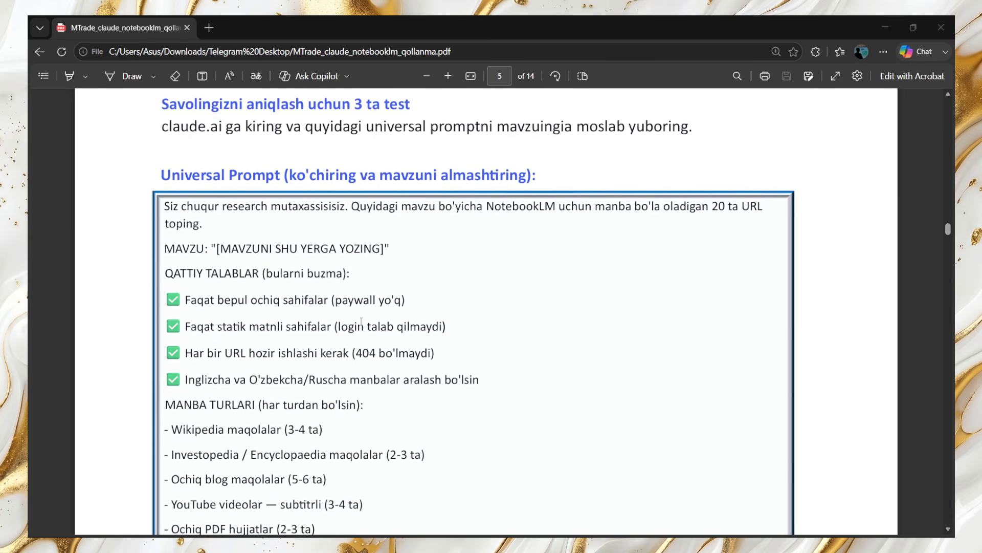
{"action": "scroll", "coordinate": [325, 326], "scroll_direction": "up", "scroll_amount": 1}
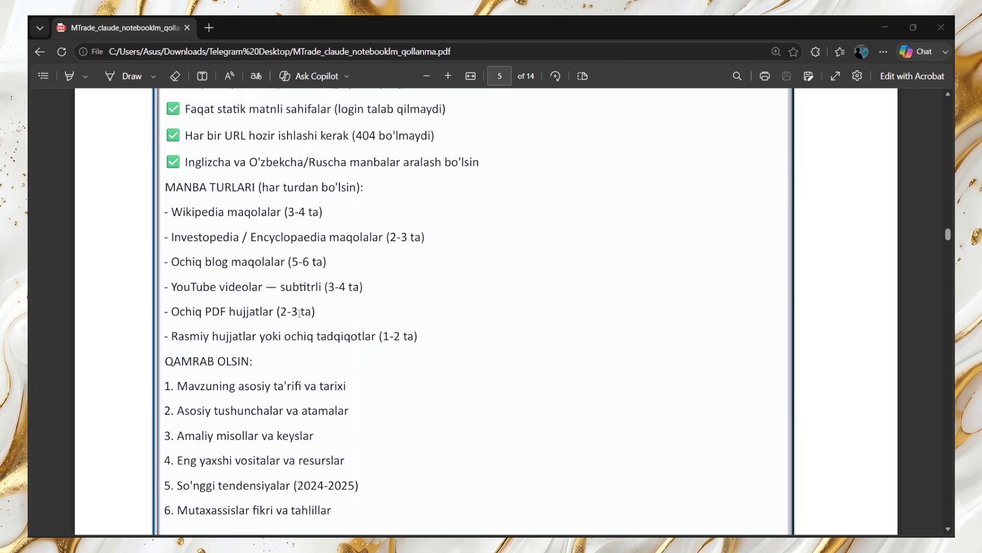
{"action": "scroll", "coordinate": [312, 323], "scroll_direction": "down", "scroll_amount": 6}
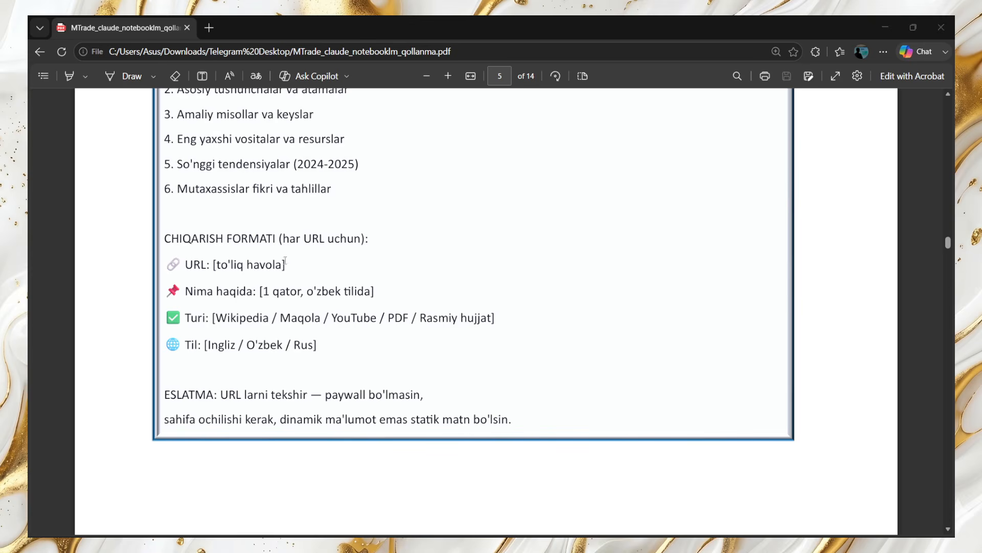
{"action": "scroll", "coordinate": [296, 267], "scroll_direction": "down", "scroll_amount": 4}
{"action": "scroll", "coordinate": [370, 297], "scroll_direction": "down", "scroll_amount": 9}
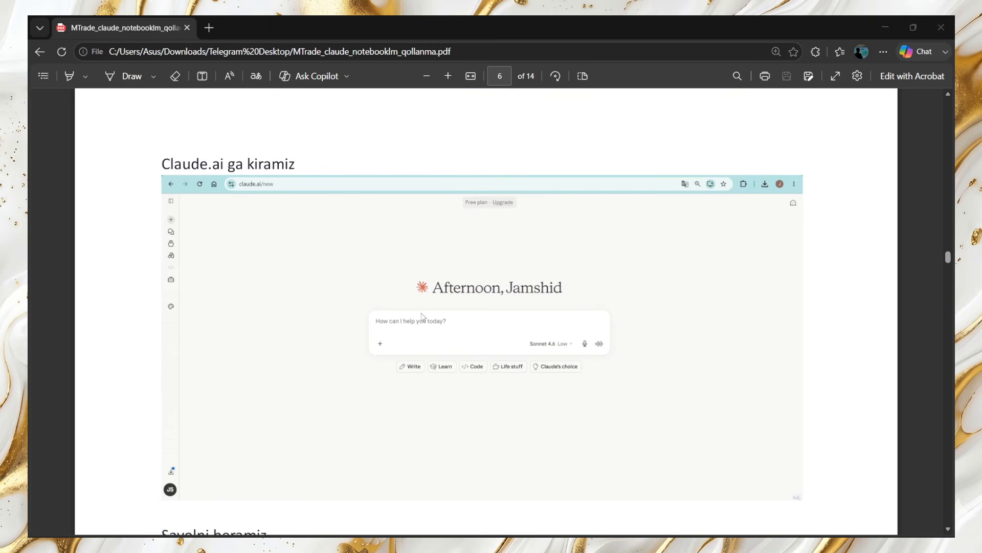
Step: Switch from the PDF guide to the Claude new-chat page in Chrome, viewing the DeepSeek start page along the way
{"action": "left_click", "coordinate": [887, 20]}
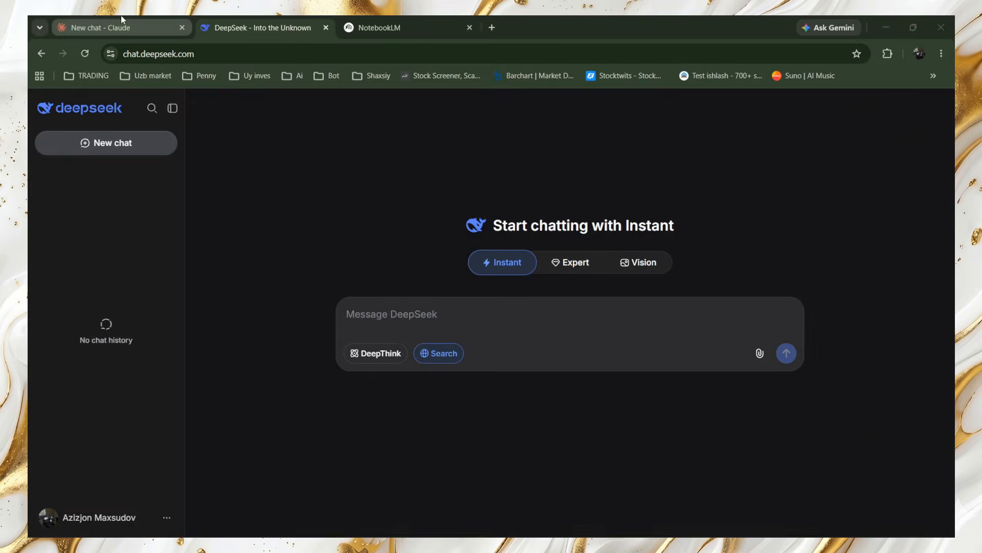
{"action": "left_click", "coordinate": [121, 19]}
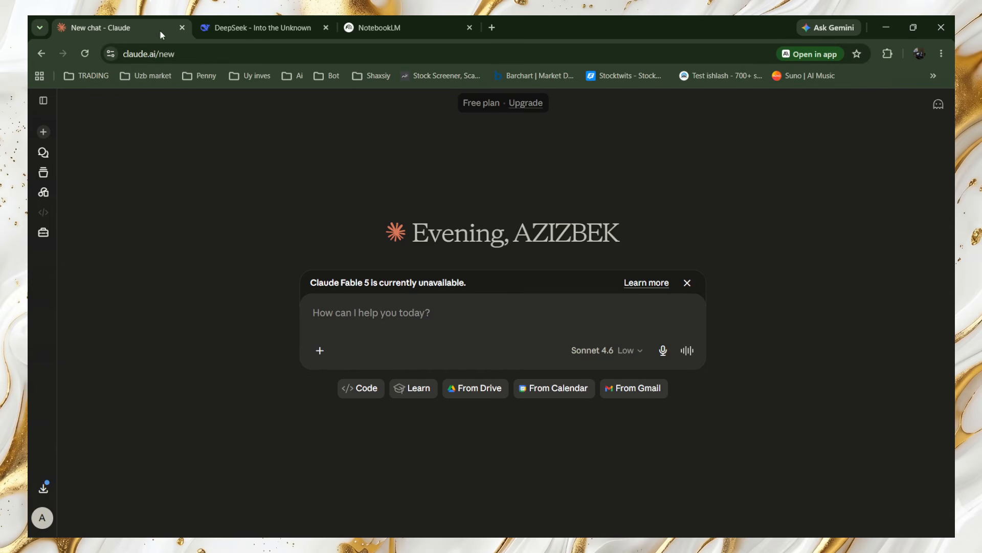
{"action": "left_click", "coordinate": [256, 27]}
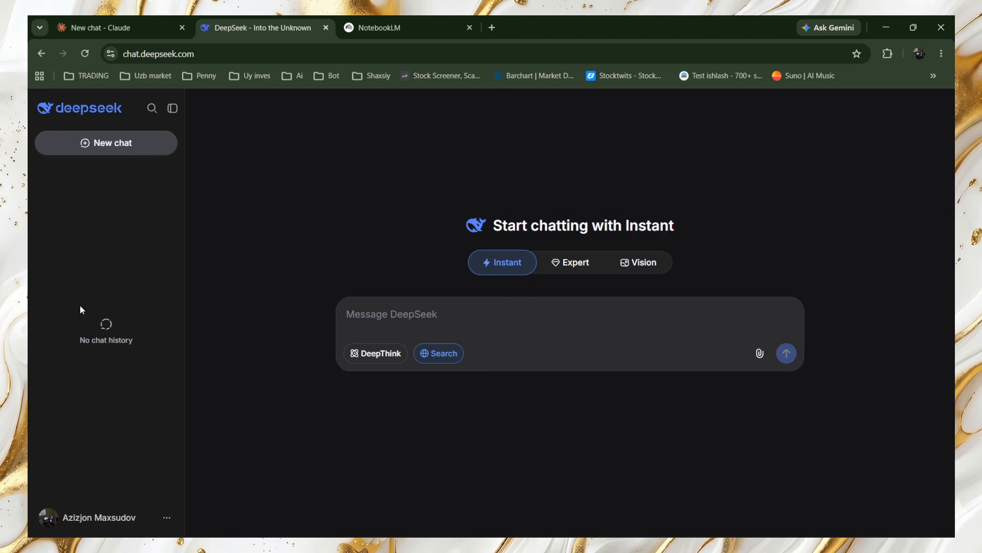
{"action": "left_click", "coordinate": [122, 31]}
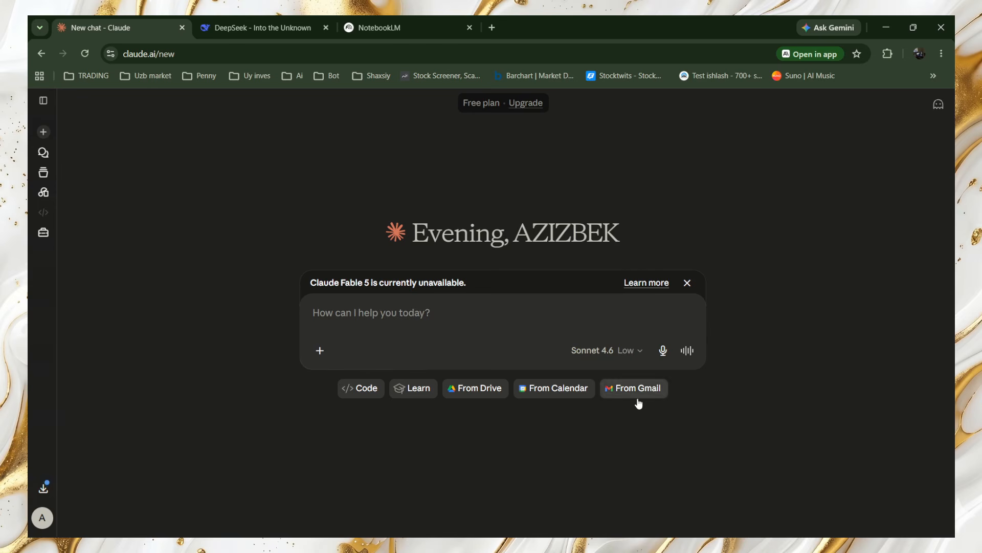
Step: Set the effort level of the Sonnet 4.6 model to Medium for the new Claude chat
{"action": "left_click", "coordinate": [636, 360]}
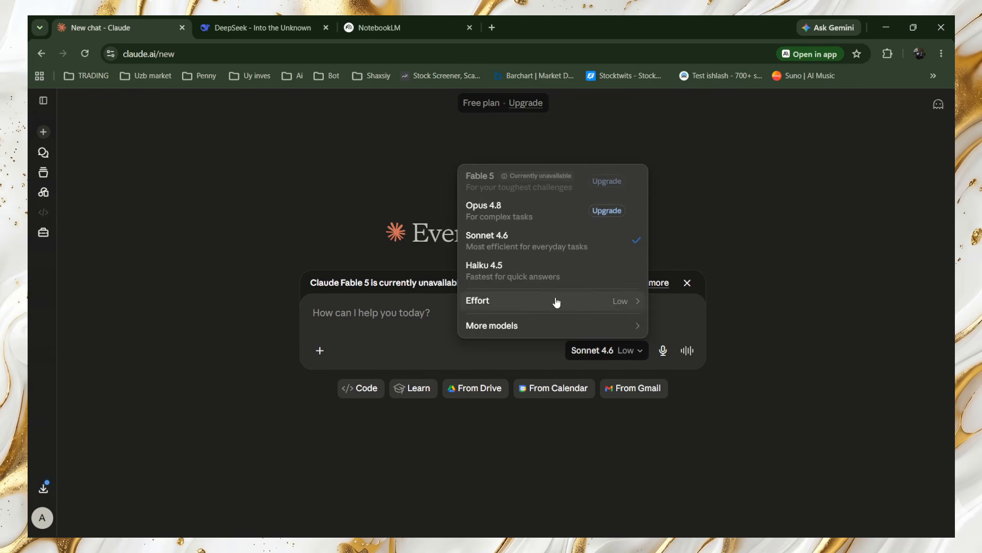
{"action": "mouse_move", "coordinate": [607, 306]}
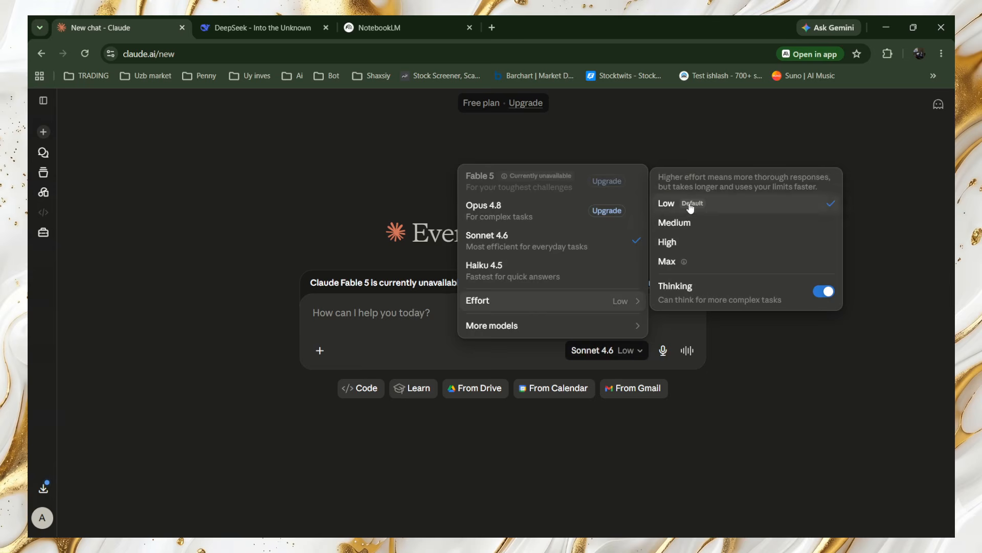
{"action": "left_click", "coordinate": [692, 224]}
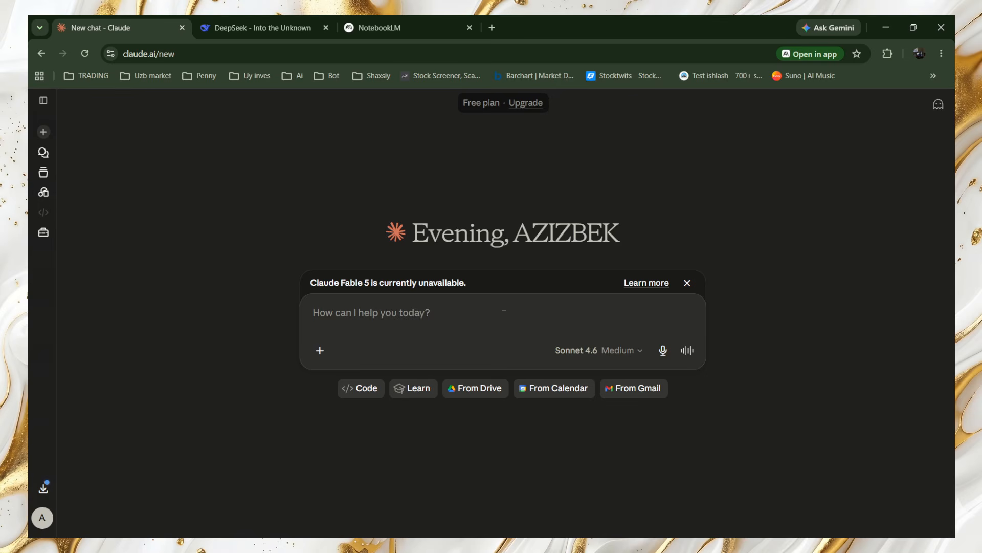
{"action": "left_click", "coordinate": [598, 358]}
{"action": "mouse_move", "coordinate": [605, 321]}
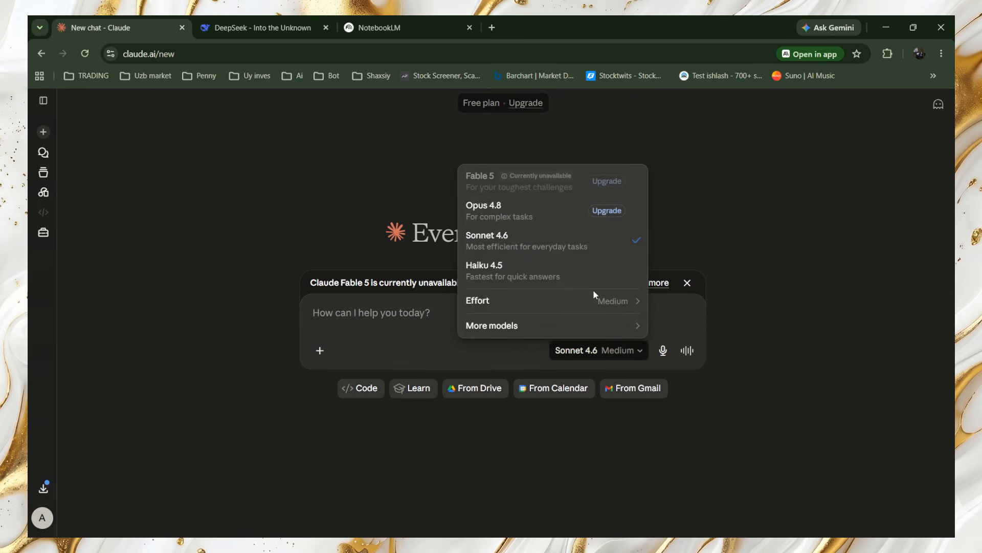
{"action": "left_click", "coordinate": [400, 287]}
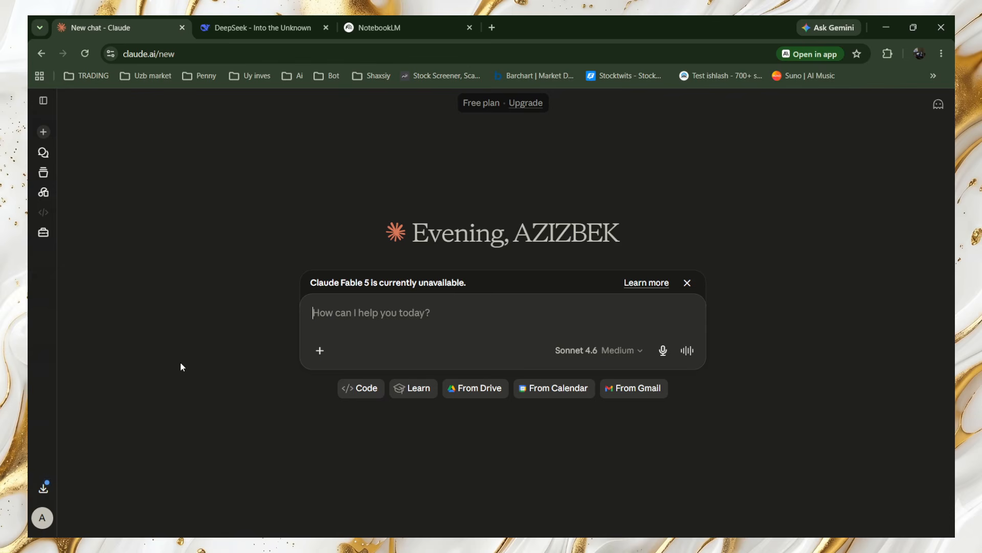
Step: Begin the Claude prompt with "salom jigar, menga har oyda elon qilinadigan cpi ko'rsatgichi bor va shu doiraga aloqador"
{"action": "type", "text": "salom"}
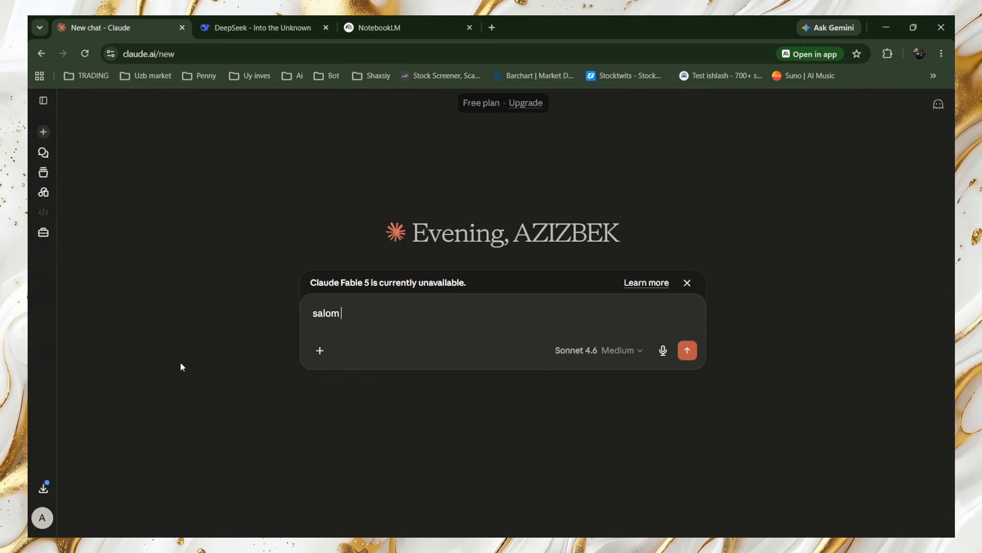
{"action": "type", "text": " jigar,"}
{"action": "type", "text": "menga"}
{"action": "type", "text": "har oyda elo"}
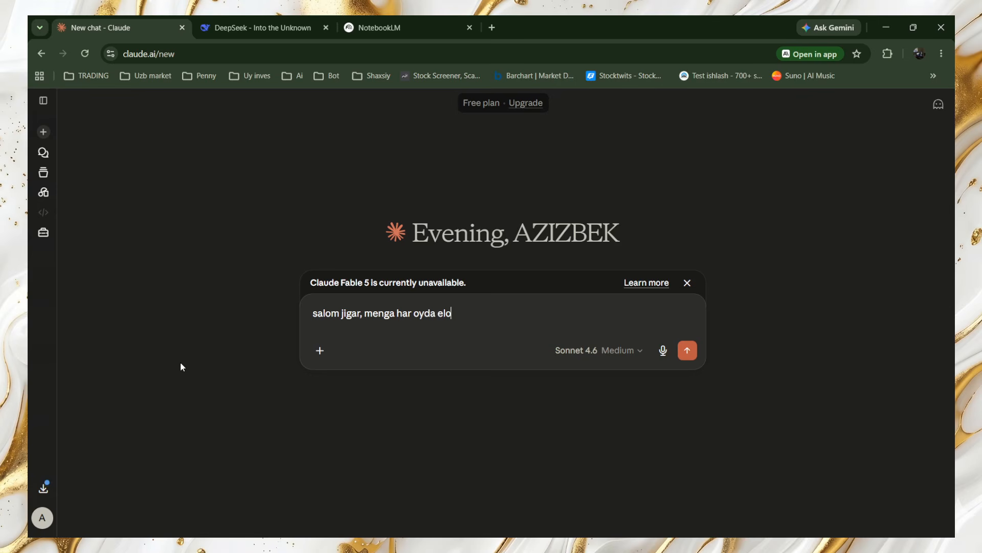
{"action": "type", "text": "n qilinadigan cp"}
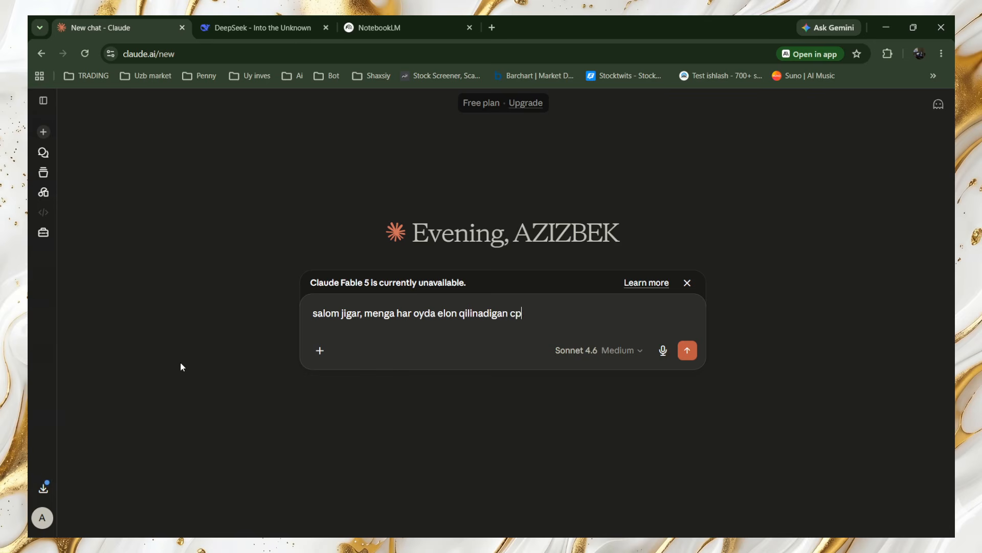
{"action": "type", "text": "i ko'rsatgichi bor va sh"}
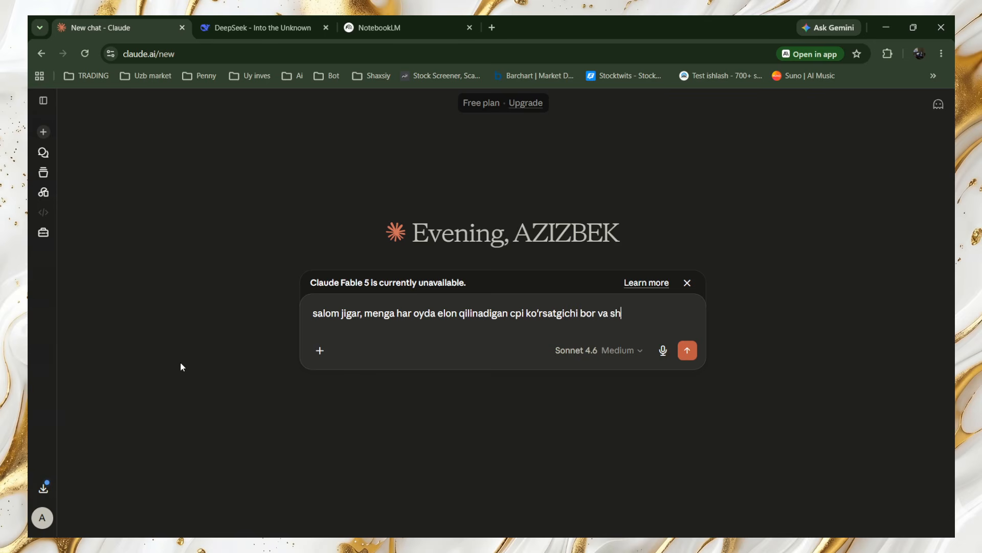
{"action": "type", "text": "u doirad"}
{"action": "key", "text": "BackSpace"}
{"action": "key", "text": "BackSpace"}
{"action": "type", "text": "ada"}
{"action": "key", "text": "BackSpace"}
{"action": "key", "text": "BackSpace"}
{"action": "type", "text": "ga aloqador "}
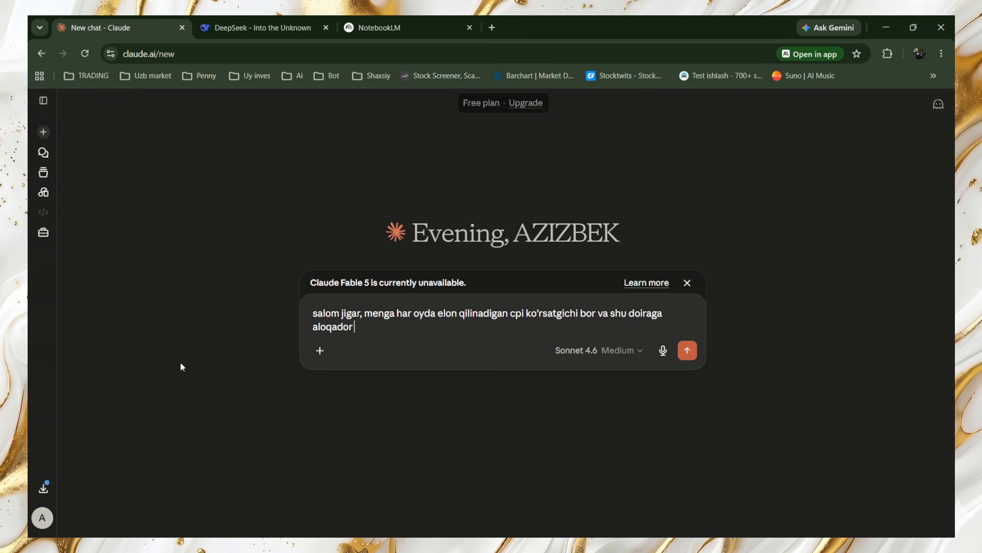
Step: Continue the prompt with "marketni cpi korsatgichiga boglab analiz qilish mumkin bo'lgan barcha saytlar linklarini"
{"action": "type", "text": "marketni u"}
{"action": "key", "text": "BackSpace"}
{"action": "type", "text": "cpi korsatg"}
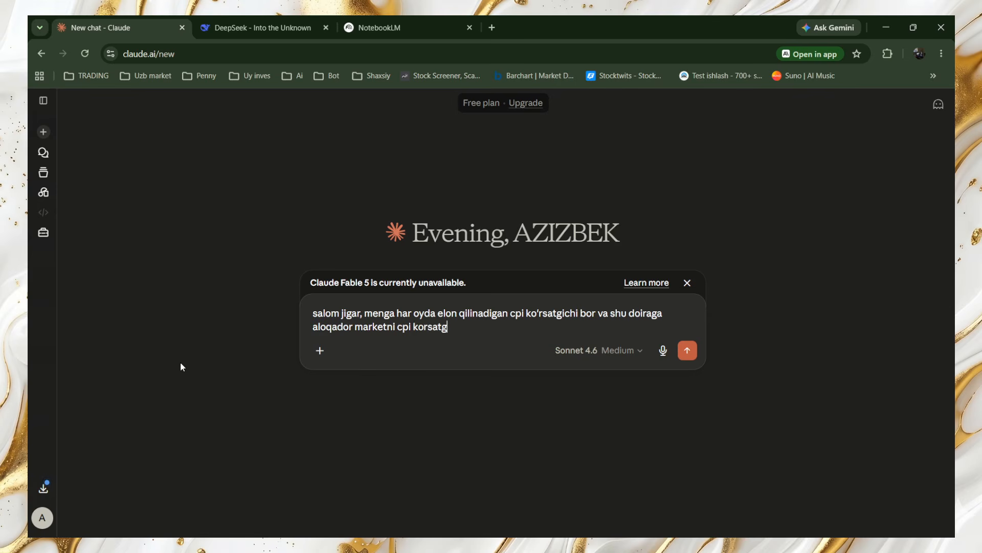
{"action": "type", "text": "ichiga boglab anali"}
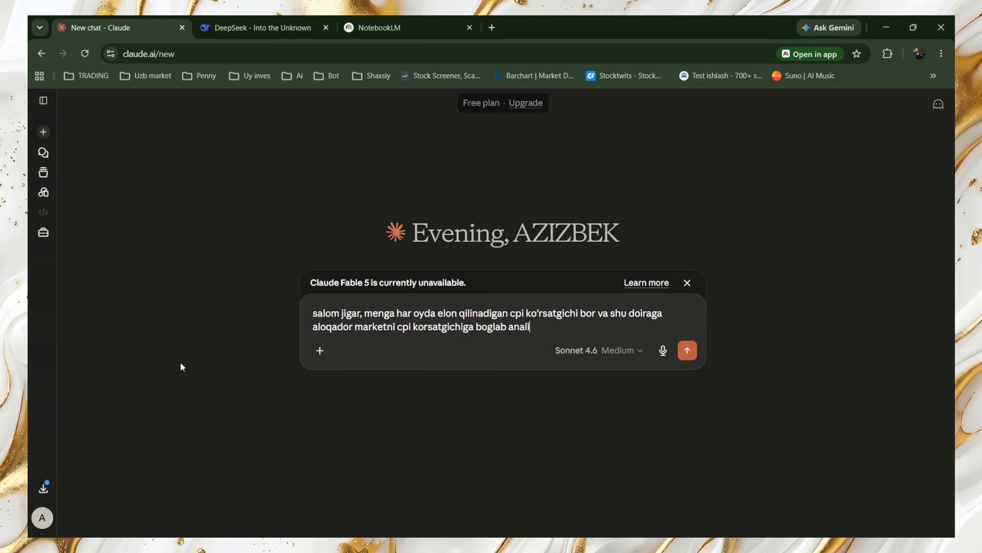
{"action": "type", "text": "z qilish mumkin bo'l"}
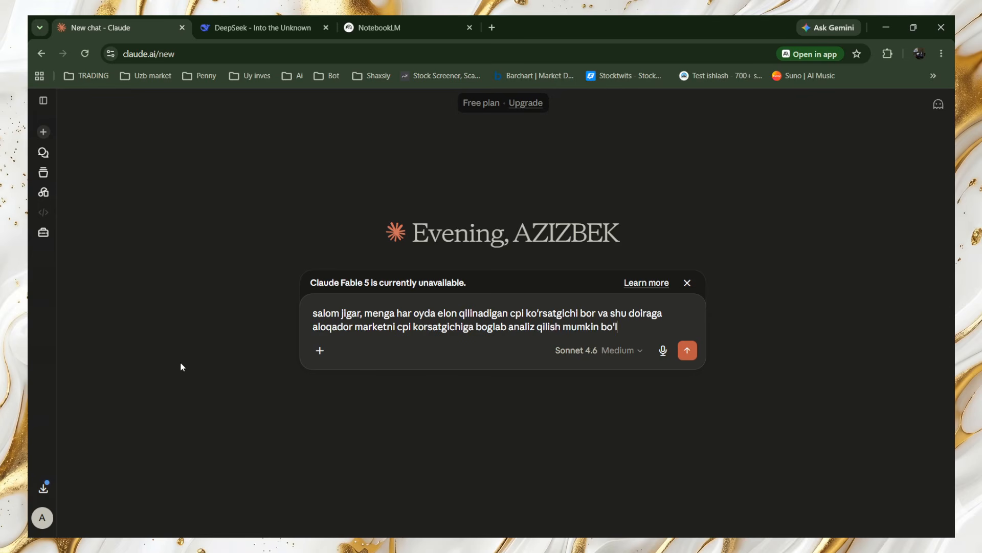
{"action": "type", "text": "gan barcha saytlar"}
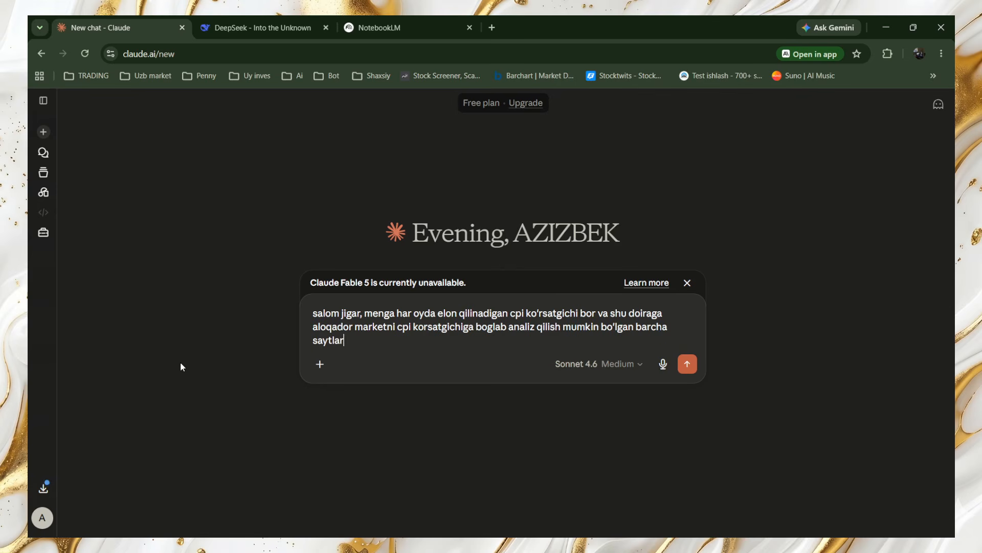
{"action": "type", "text": " linklarini"}
Step: Complete the prompt's sentence with "google notebookLM source bolimida oqish mumkin bo'lganini yig'ib ber"
{"action": "type", "text": "oogle no"}
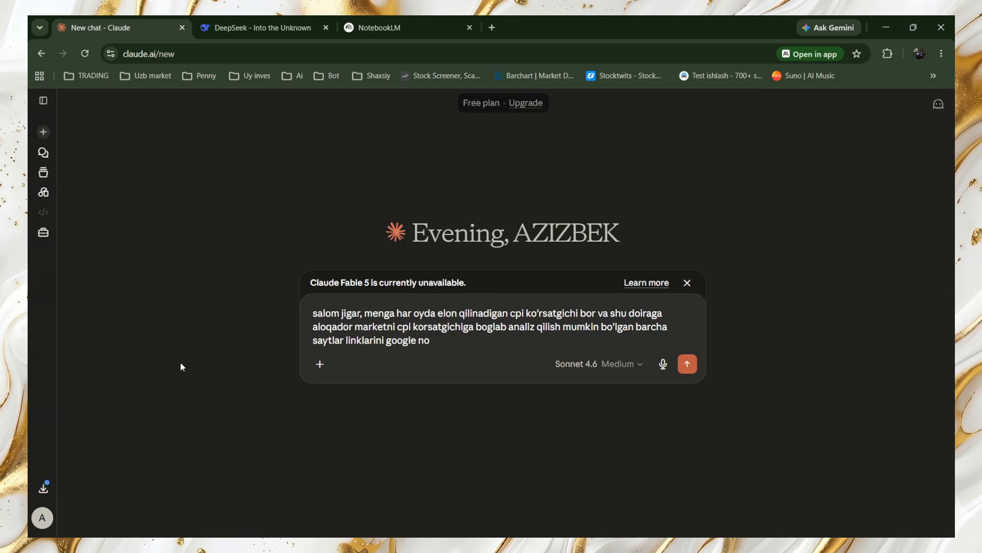
{"action": "type", "text": "tebook"}
{"action": "type", "text": "LM"}
{"action": "type", "text": " tahlil"}
{"action": "key", "text": "BackSpace"}
{"action": "key", "text": "BackSpace"}
{"action": "key", "text": "BackSpace"}
{"action": "key", "text": "BackSpace"}
{"action": "key", "text": "BackSpace"}
{"action": "key", "text": "BackSpace"}
{"action": "type", "text": "source bolimid"}
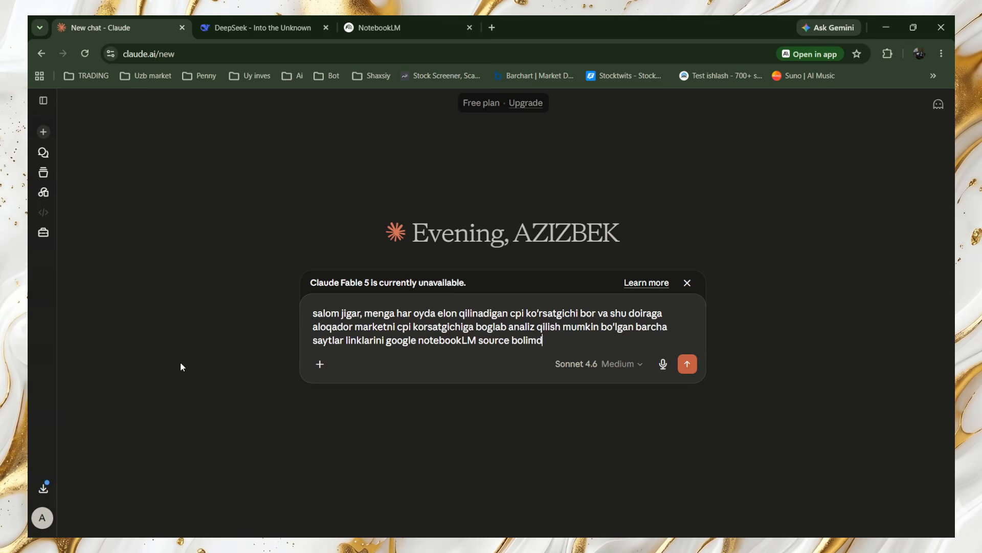
{"action": "key", "text": "BackSpace"}
{"action": "type", "text": "ida oqish mumkin bol"}
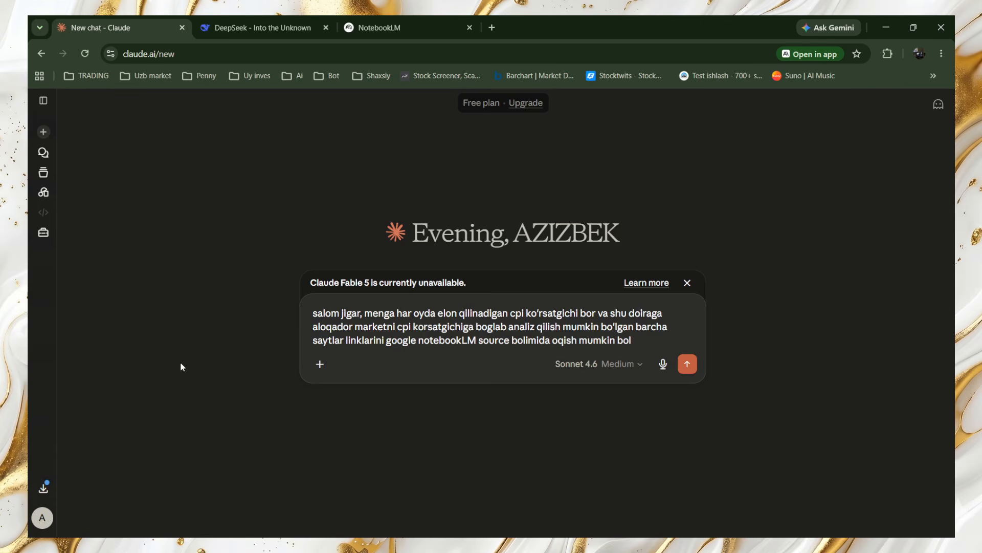
{"action": "key", "text": "BackSpace"}
{"action": "type", "text": "'lgan"}
{"action": "type", "text": "ini"}
{"action": "type", "text": "yig'ib ber"}
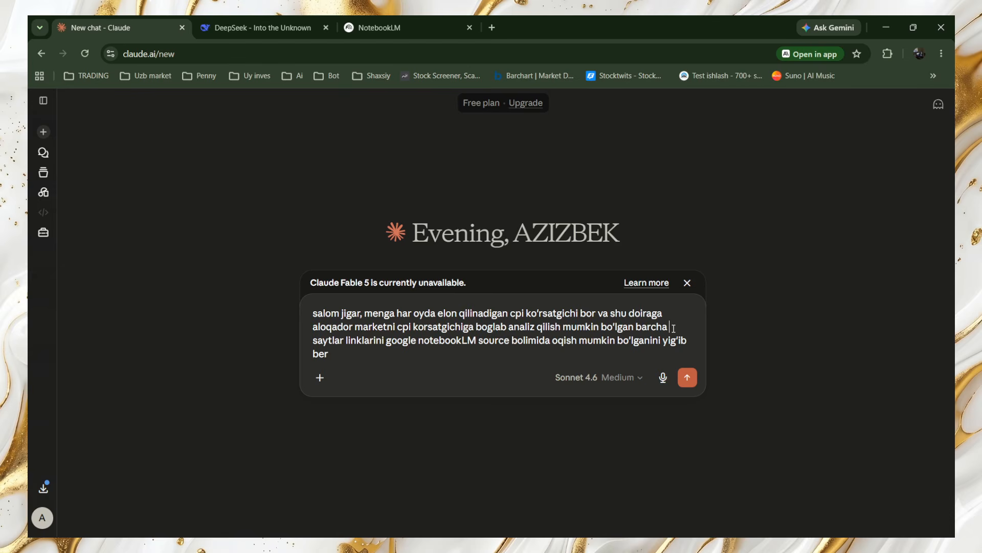
Step: Replace "barcha" before "saytlar linklarini" in the prompt with "eng kuchli tasirga ega 5 ta"
{"action": "key", "text": "BackSpace"}
{"action": "key", "text": "BackSpace"}
{"action": "key", "text": "BackSpace"}
{"action": "key", "text": "BackSpace"}
{"action": "key", "text": "BackSpace"}
{"action": "key", "text": "BackSpace"}
{"action": "key", "text": "BackSpace"}
{"action": "key", "text": "BackSpace"}
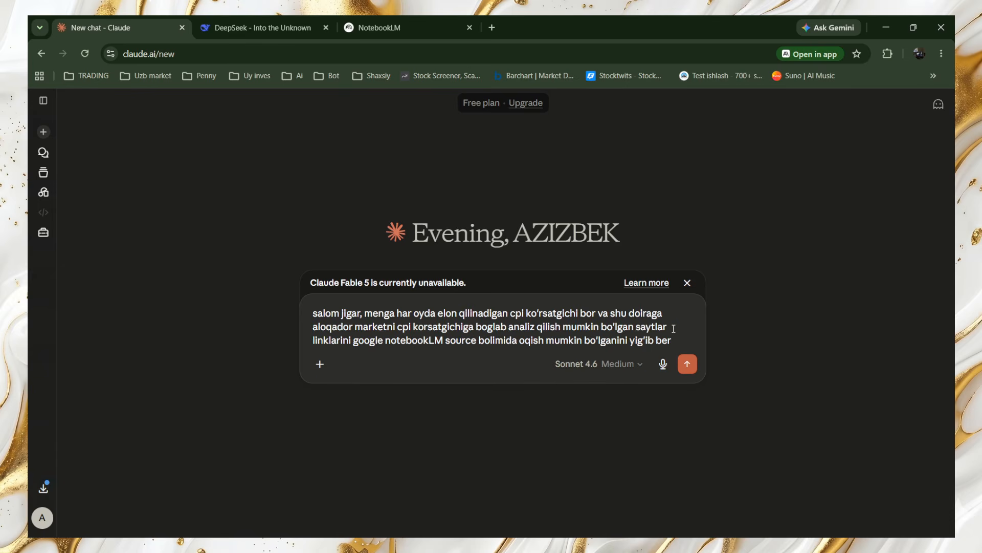
{"action": "type", "text": "a"}
{"action": "key", "text": "BackSpace"}
{"action": "type", "text": "eng kuchl"}
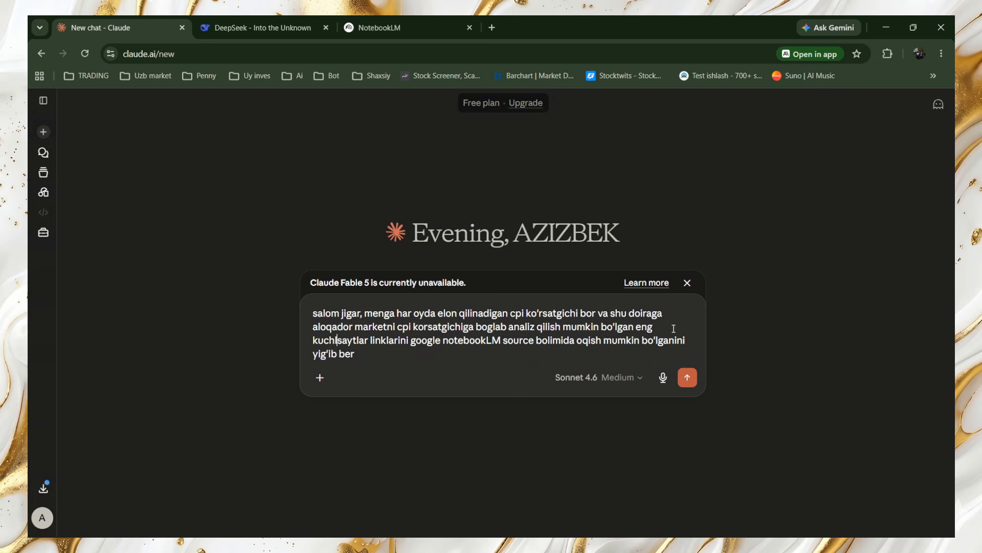
{"action": "type", "text": "i tasirga "}
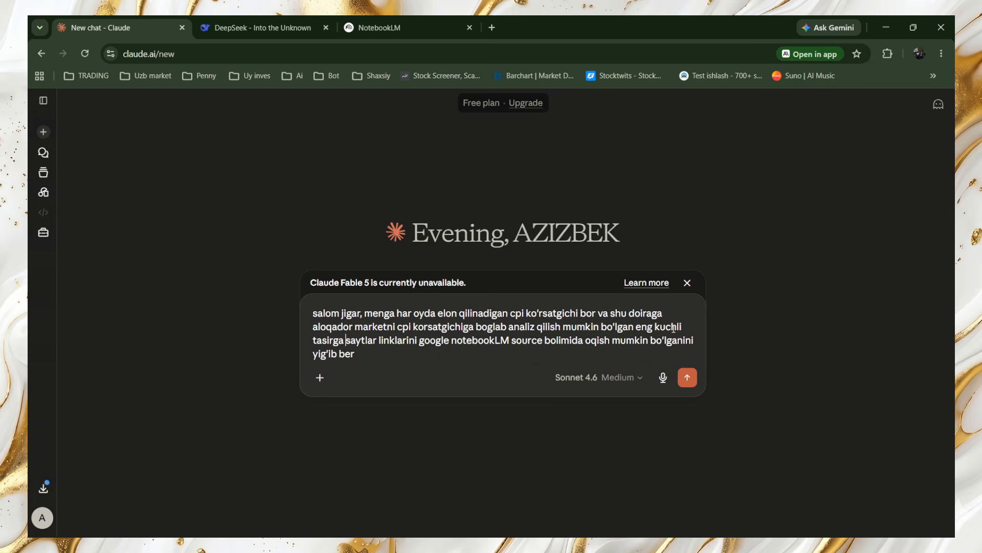
{"action": "type", "text": "ega "}
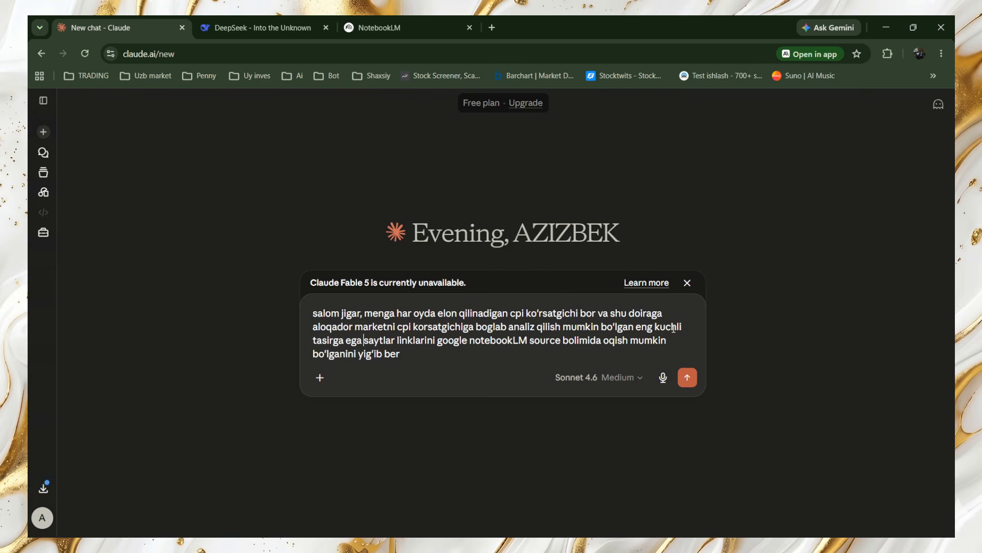
{"action": "type", "text": "5 "}
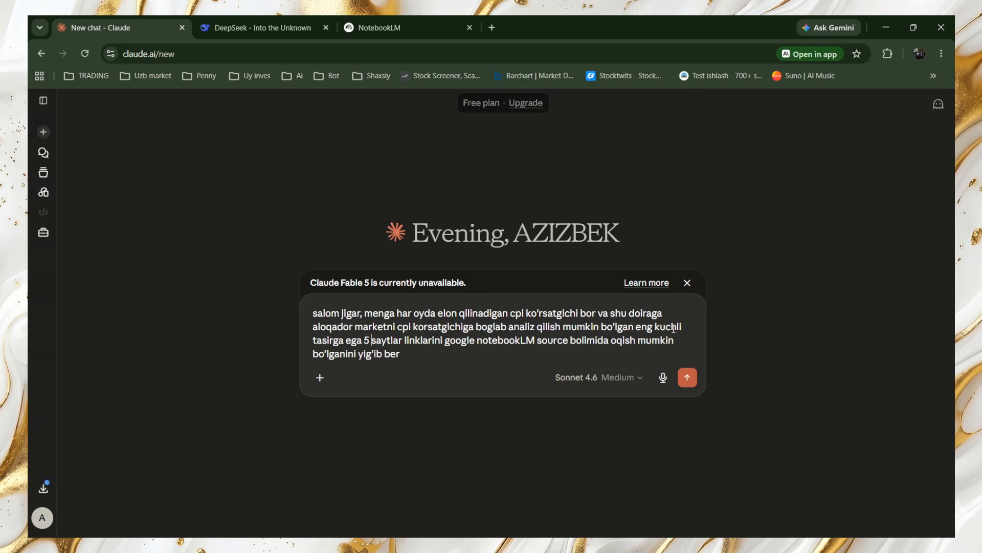
{"action": "type", "text": "ta"}
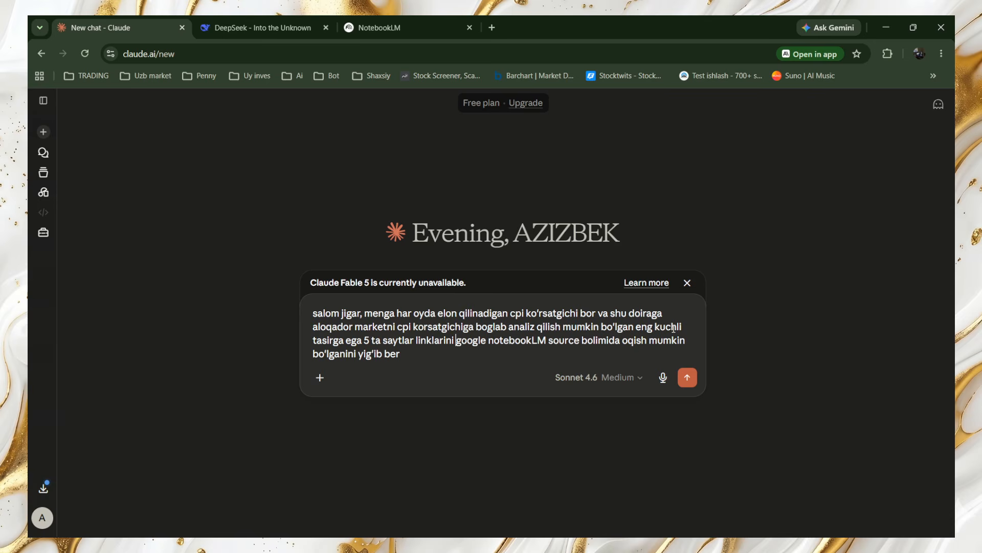
Step: Insert parentheses after "saytlar linklarini" in the prompt and begin the note inside with "shunday linklar bo'lsink:"
{"action": "key", "text": "Left"}
{"action": "type", "text": "()"}
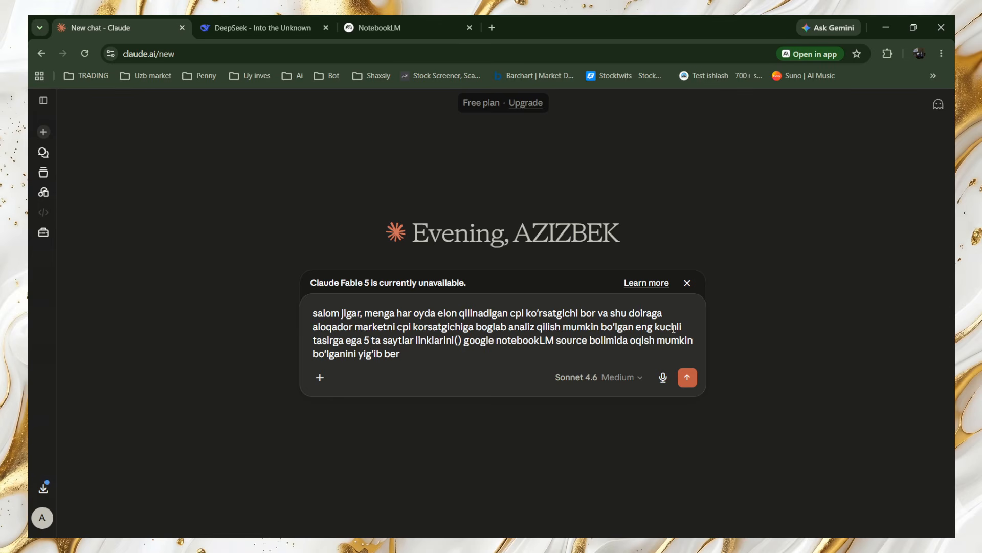
{"action": "type", "text": "shunda"}
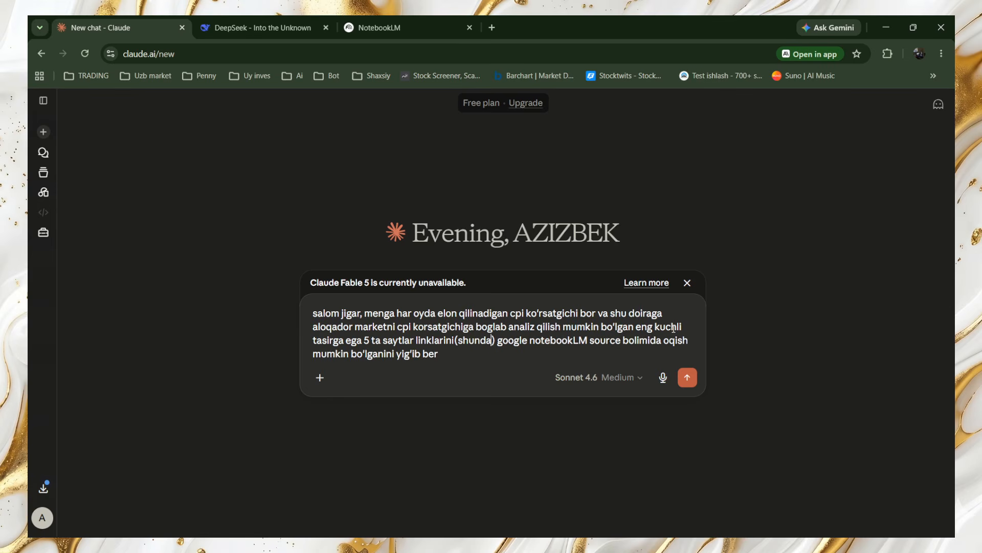
{"action": "type", "text": "y linklar"}
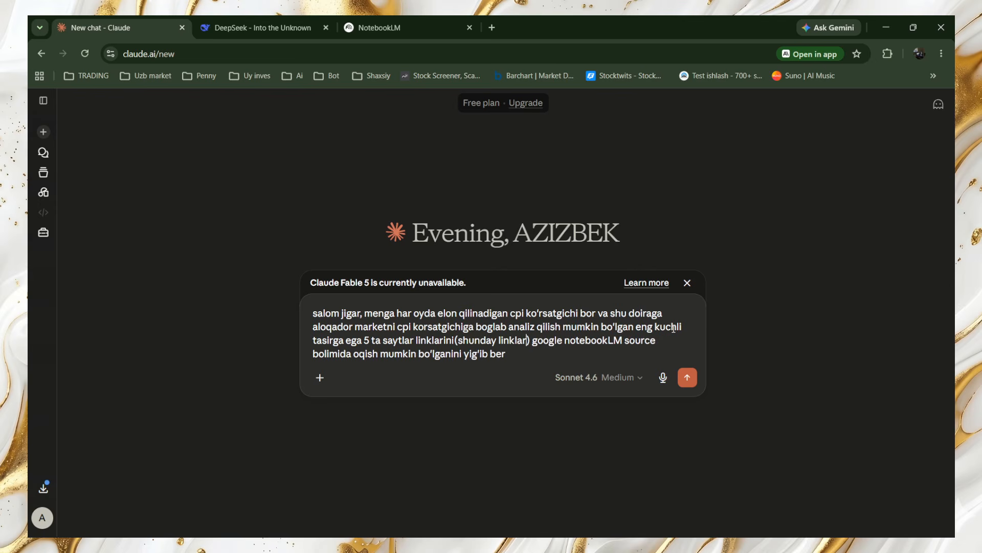
{"action": "type", "text": " bo'lsi"}
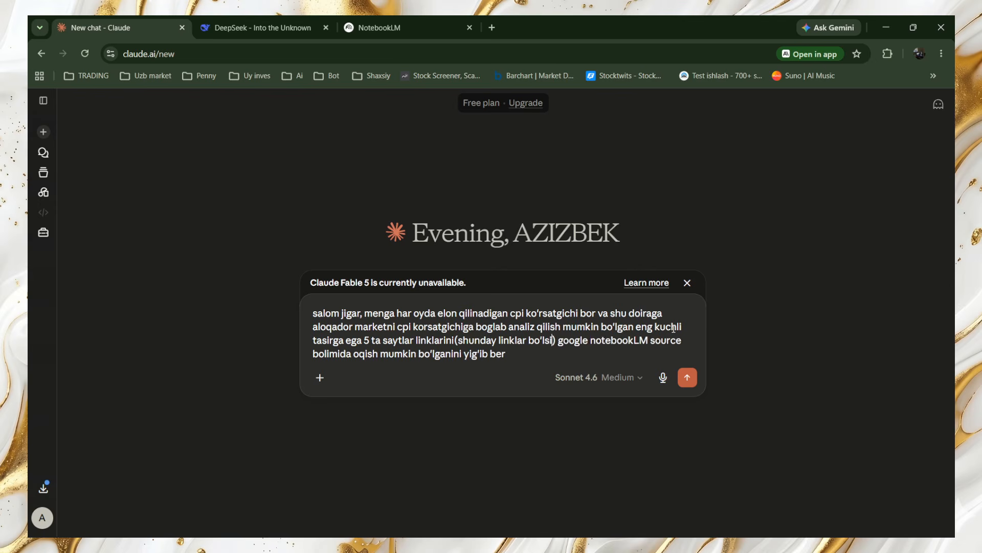
{"action": "type", "text": "nkki"}
{"action": "key", "text": "BackSpace"}
{"action": "key", "text": "BackSpace"}
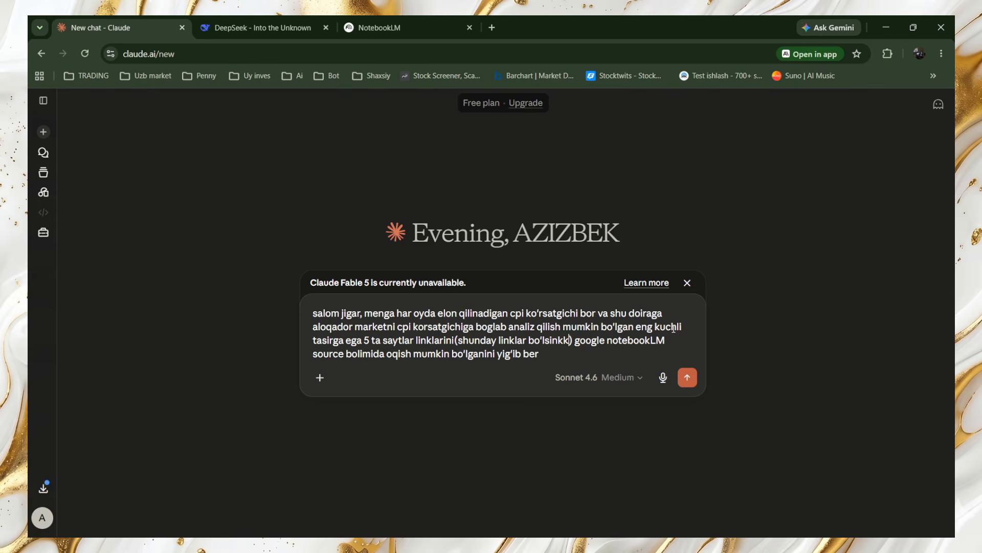
{"action": "type", "text": ": "}
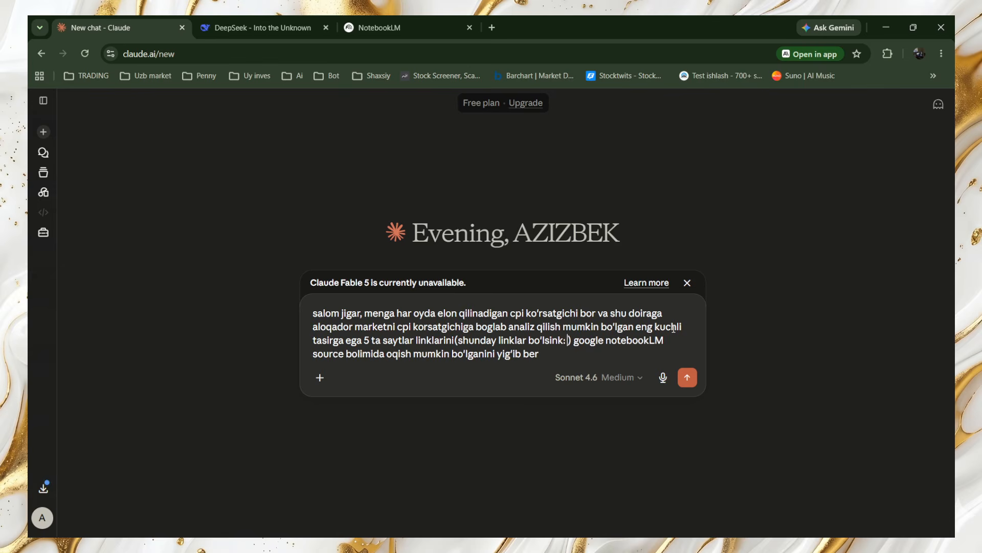
Step: Continue the parenthetical note with "bu linklarni har safar yangilashim shart bo'lmasin ya'ni"
{"action": "type", "text": "bu lin"}
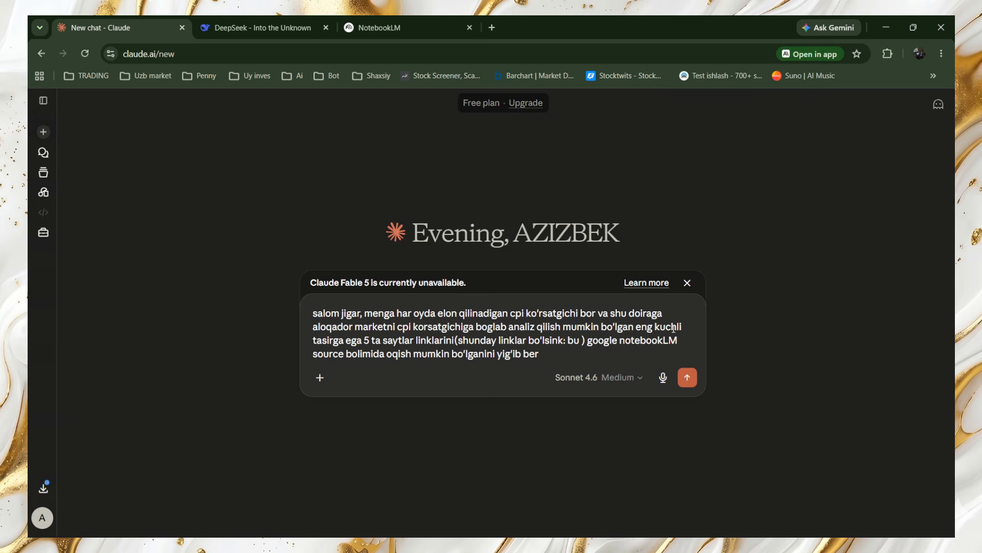
{"action": "type", "text": "klar"}
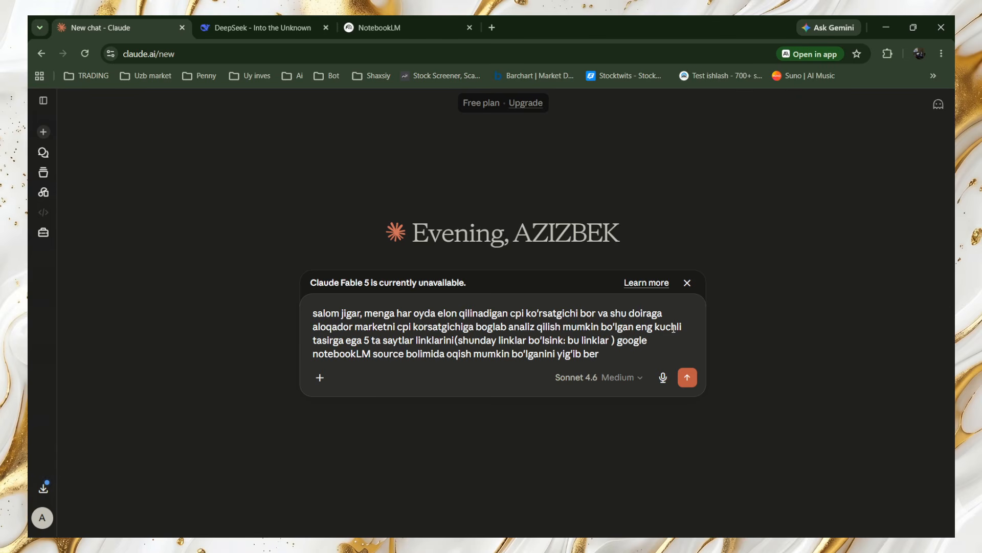
{"action": "key", "text": "BackSpace"}
{"action": "type", "text": "ni har safa"}
{"action": "type", "text": "r yangila"}
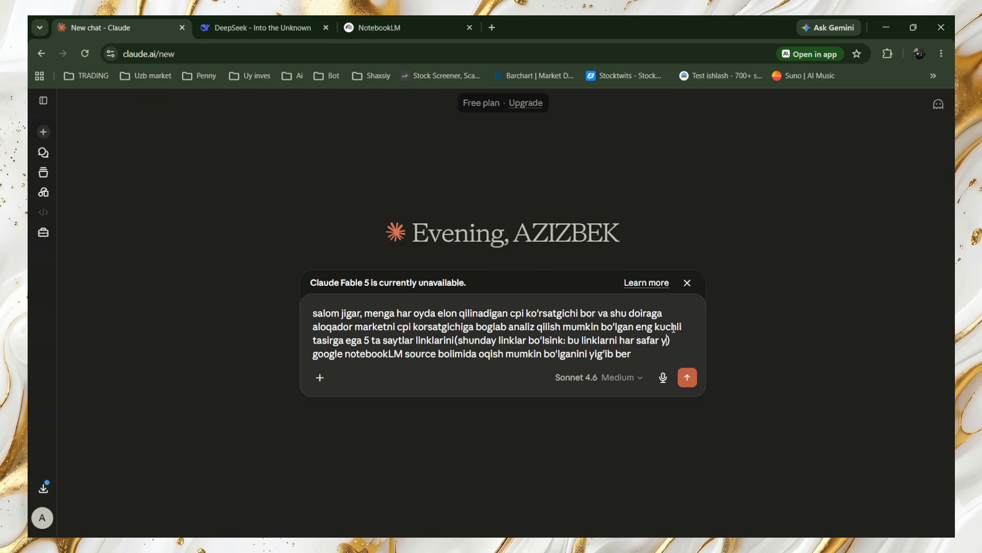
{"action": "type", "text": "shim shartt"}
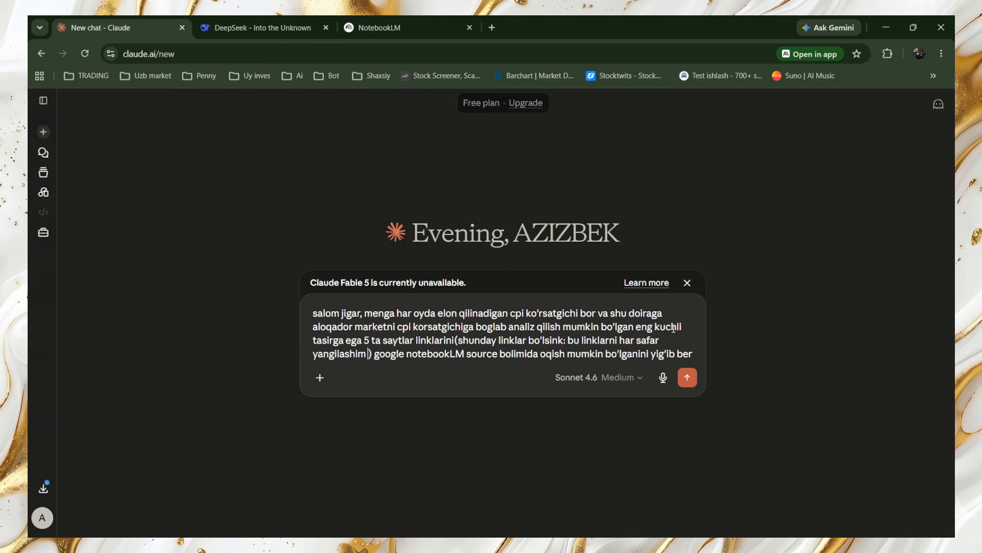
{"action": "key", "text": "BackSpace"}
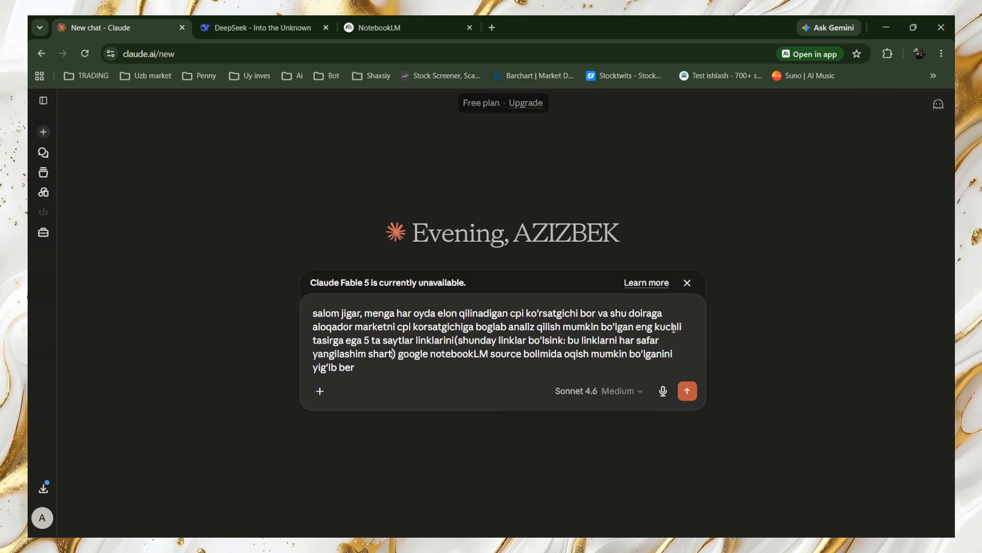
{"action": "type", "text": "bo'lma"}
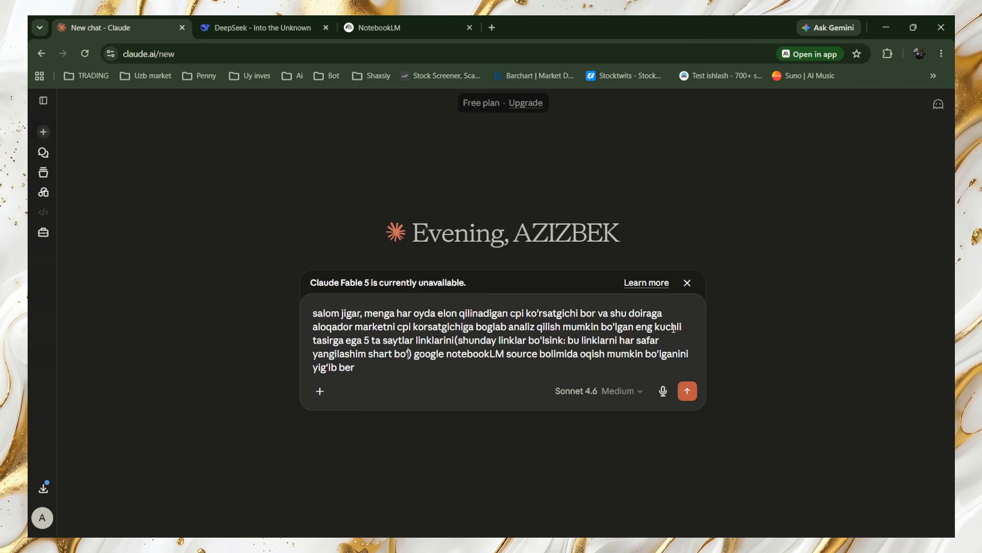
{"action": "type", "text": "s"}
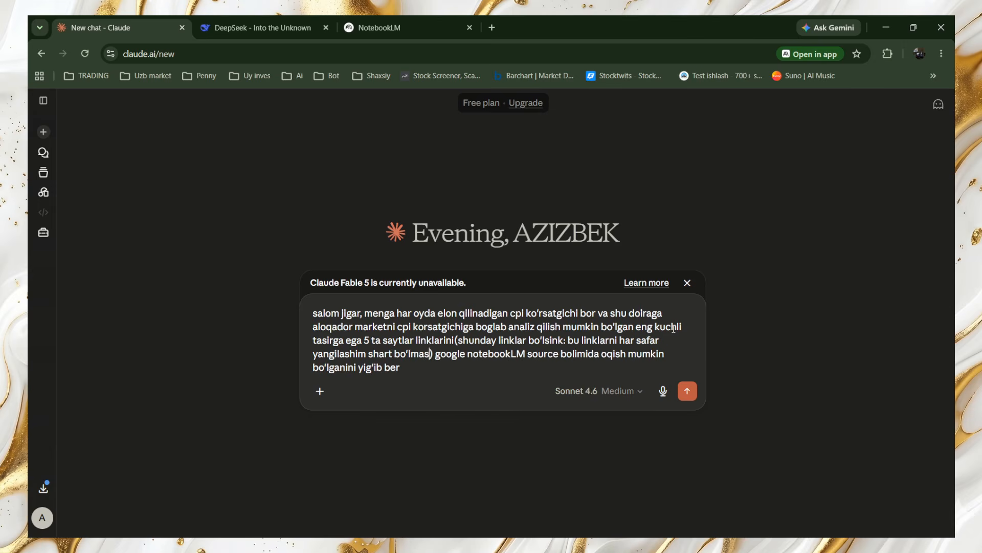
{"action": "type", "text": "in ya'ni"}
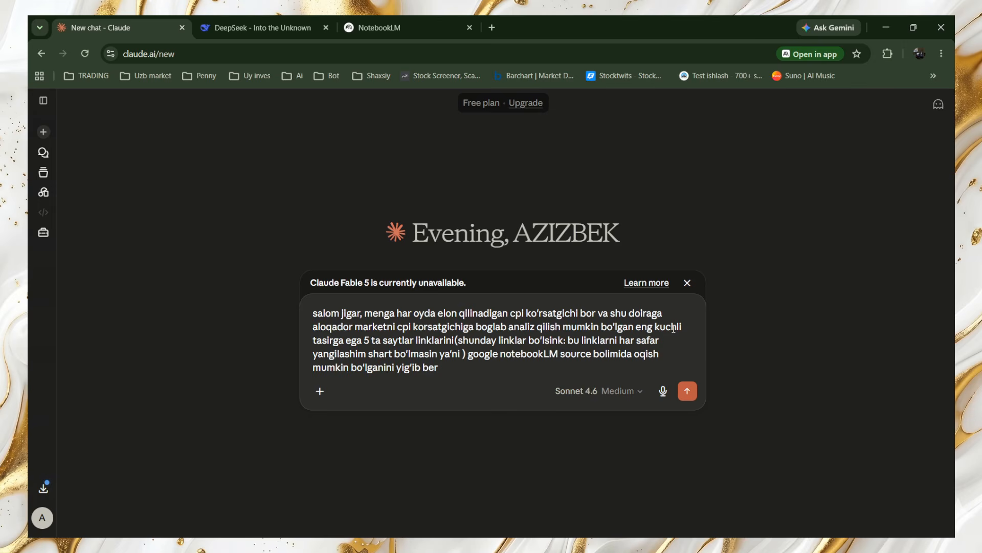
Step: Extend the parenthetical note with "men undan malumot tahlilini so'rasam menga"
{"action": "type", "text": "men "}
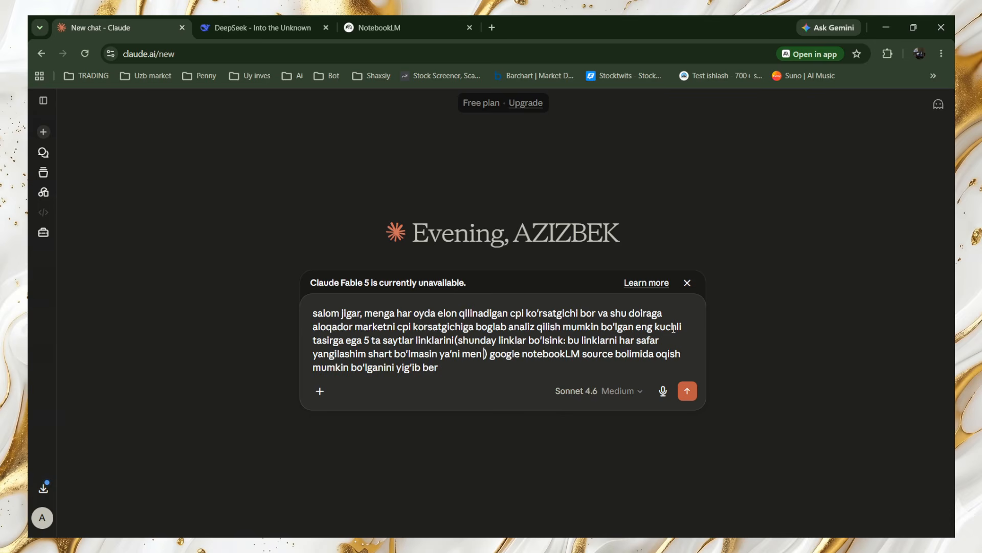
{"action": "type", "text": "undan mal"}
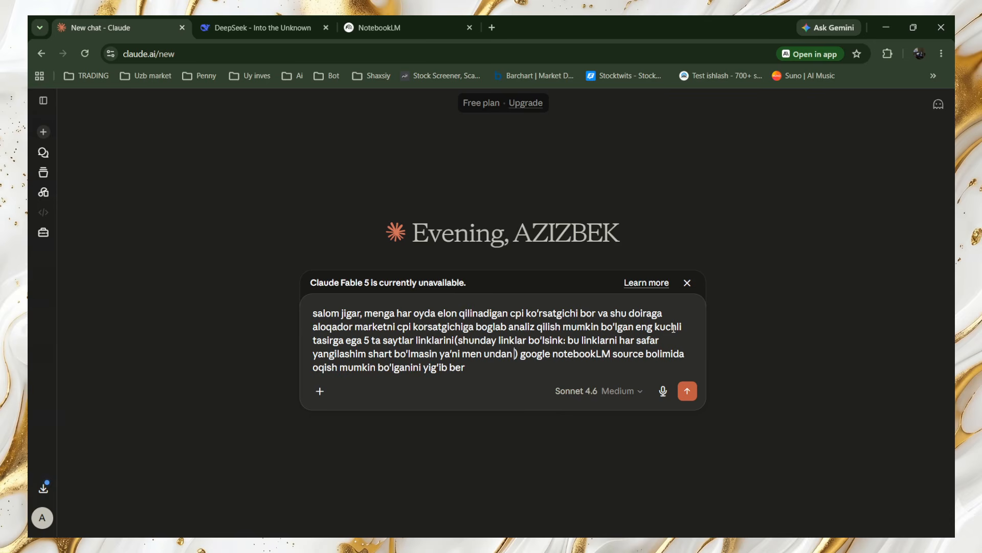
{"action": "type", "text": "umot tahl"}
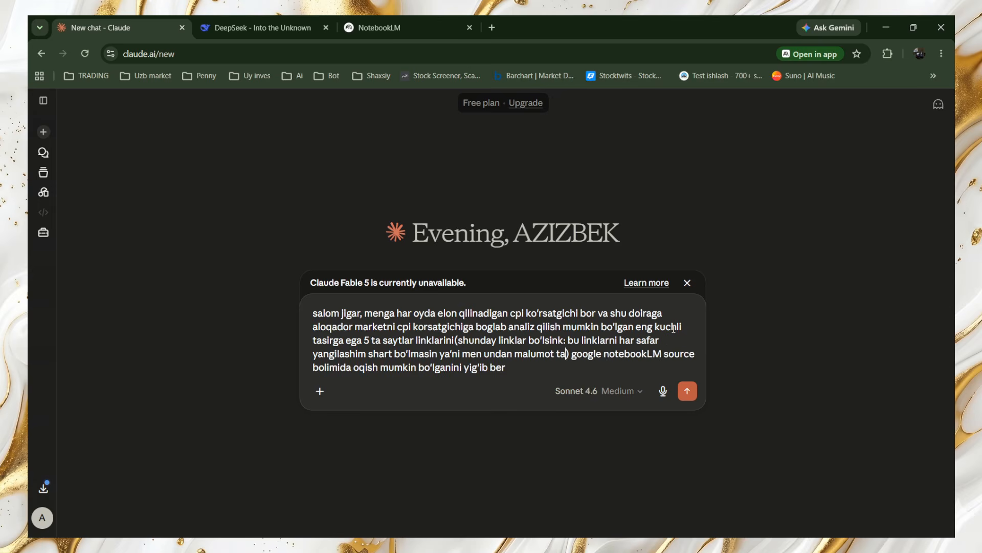
{"action": "type", "text": "ilini "}
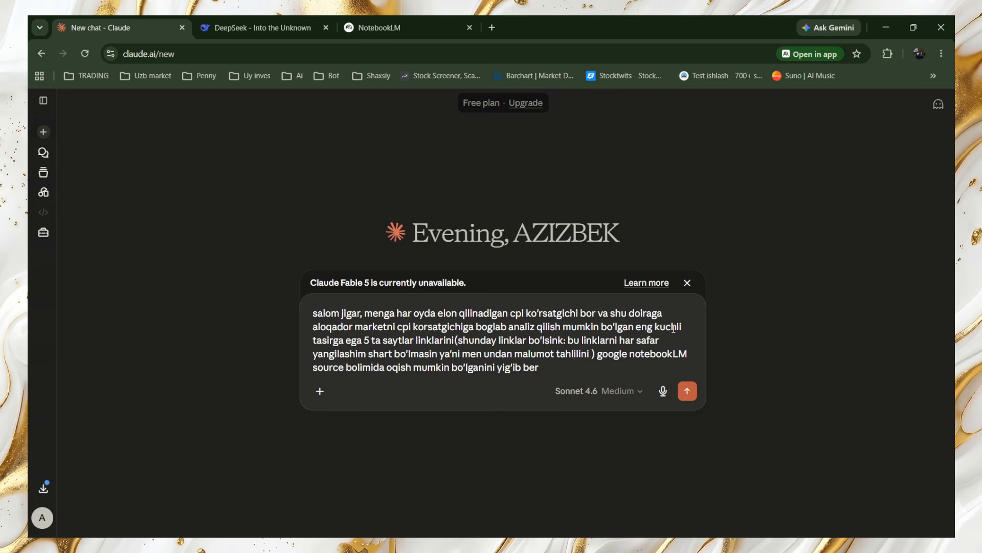
{"action": "type", "text": "so'rasam "}
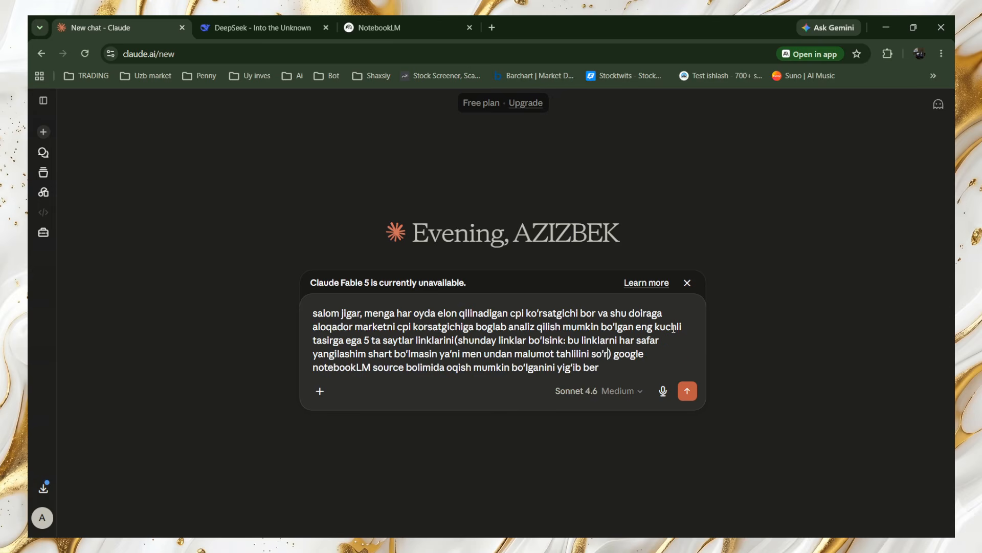
{"action": "type", "text": "menga "}
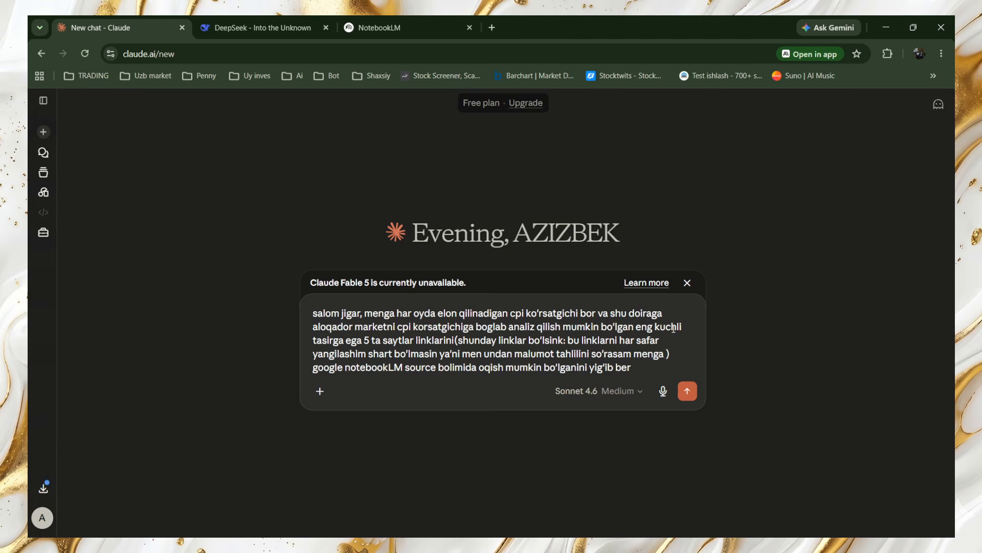
Step: Finish the parenthetical note with "oxirgi malumot asosida javob qaytarsin"
{"action": "type", "text": "oxirgi malum"}
{"action": "type", "text": "ot asosid"}
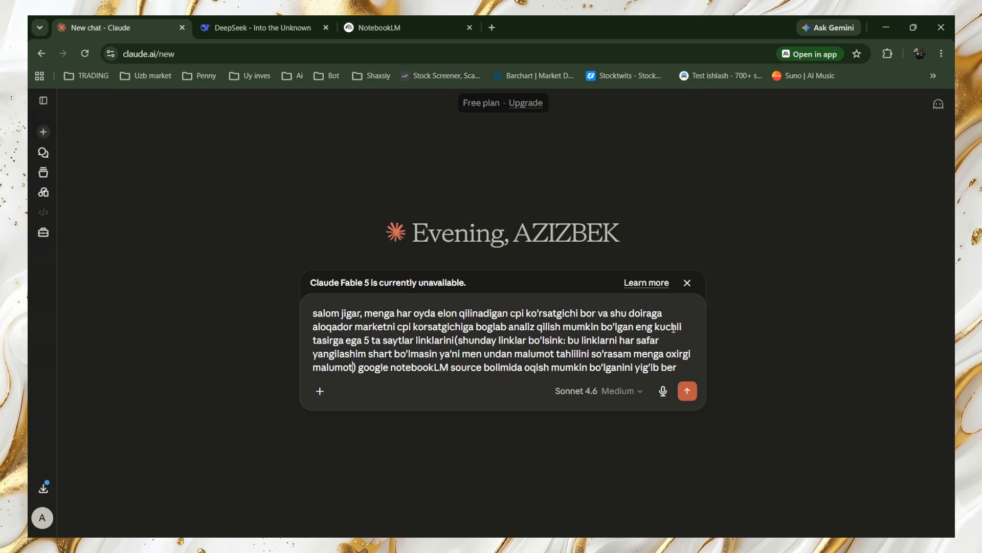
{"action": "type", "text": "asosda"}
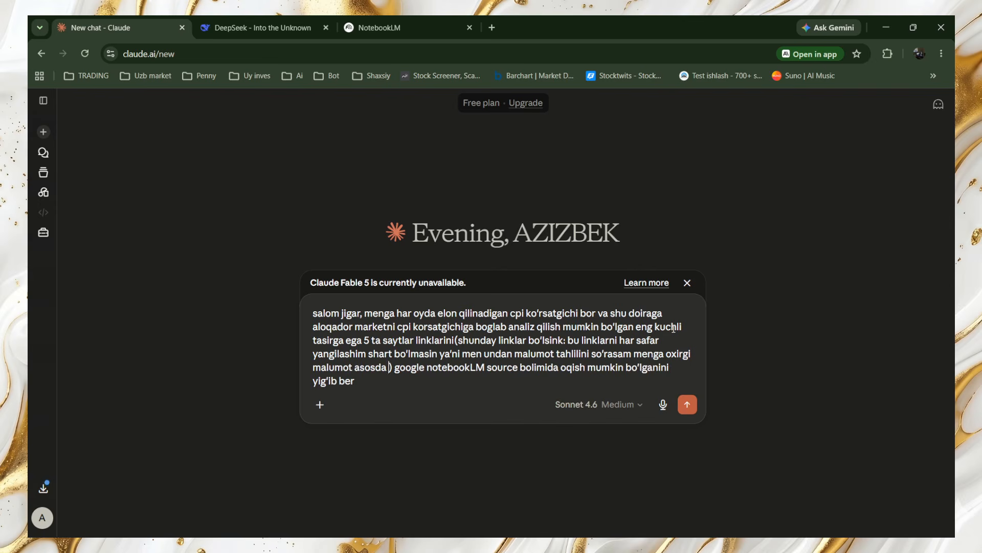
{"action": "key", "text": "BackSpace"}
{"action": "key", "text": "BackSpace"}
{"action": "key", "text": "BackSpace"}
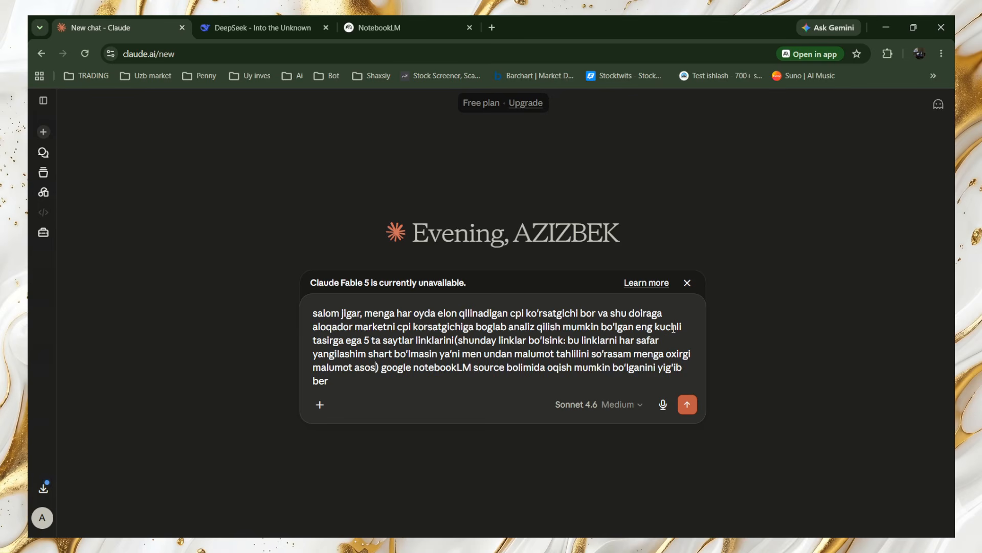
{"action": "type", "text": "ida javob qay"}
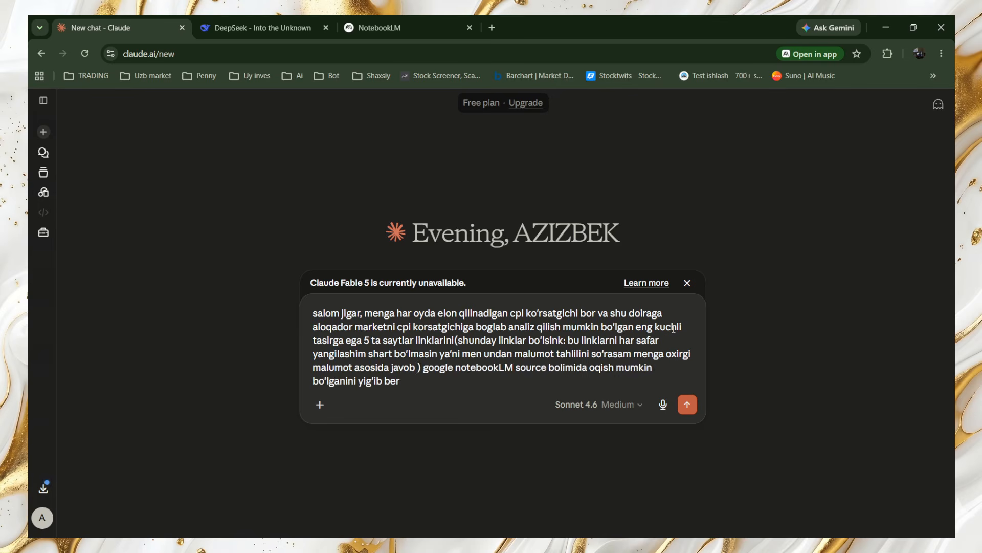
{"action": "type", "text": "tarin"}
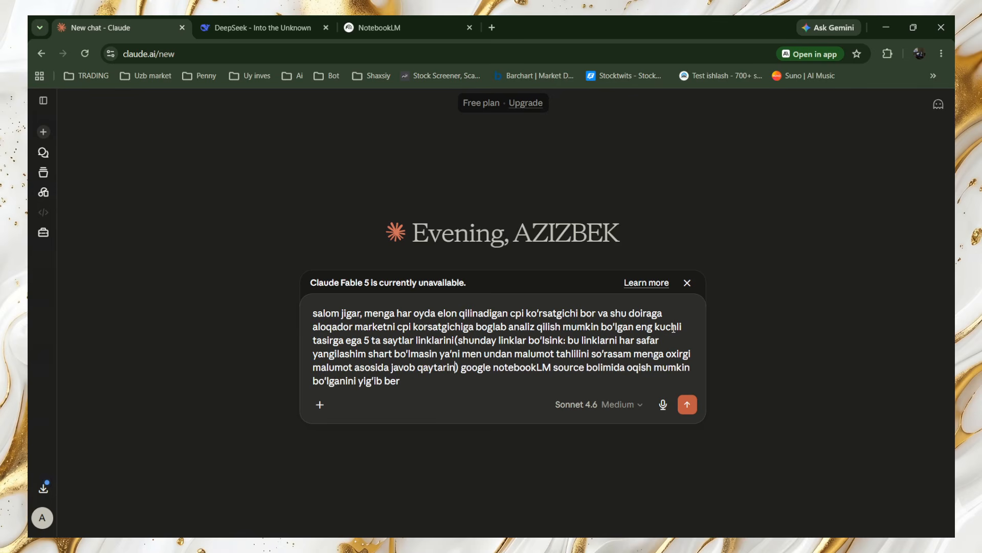
{"action": "key", "text": "BackSpace"}
{"action": "key", "text": "BackSpace"}
{"action": "type", "text": "s"}
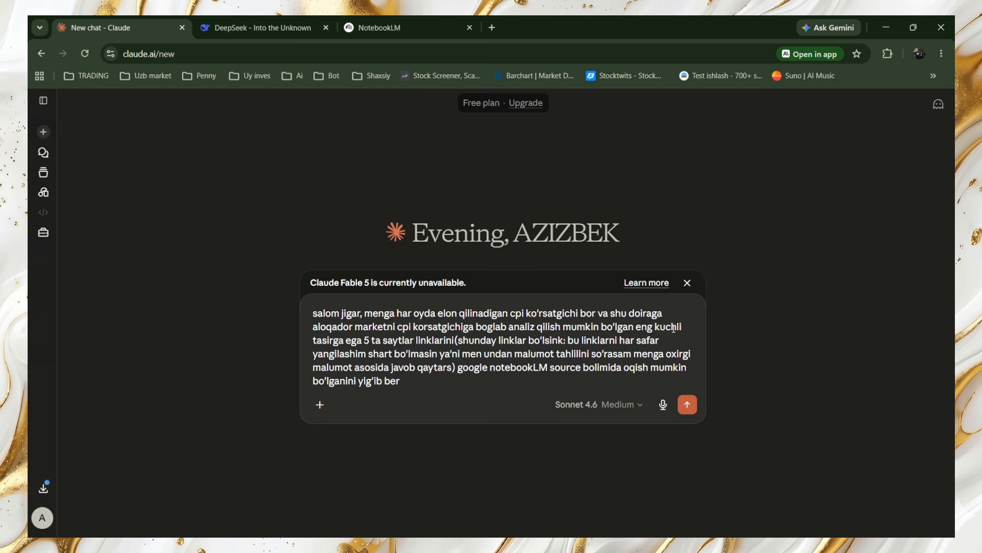
{"action": "type", "text": "in"}
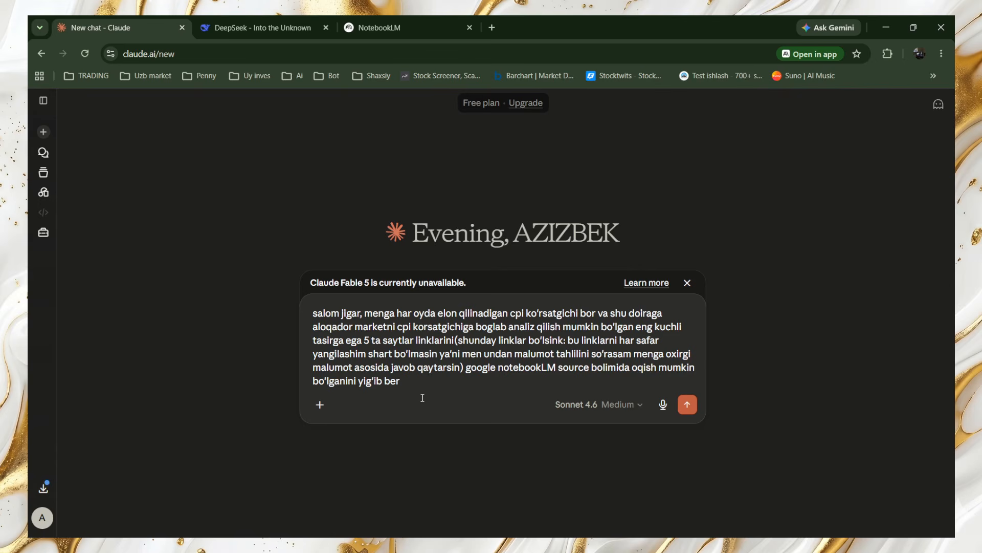
Step: Number the request "1)" before "menga" and separate it from the greeting "salom jigar," with a blank line
{"action": "left_click", "coordinate": [365, 312]}
{"action": "type", "text": "1"}
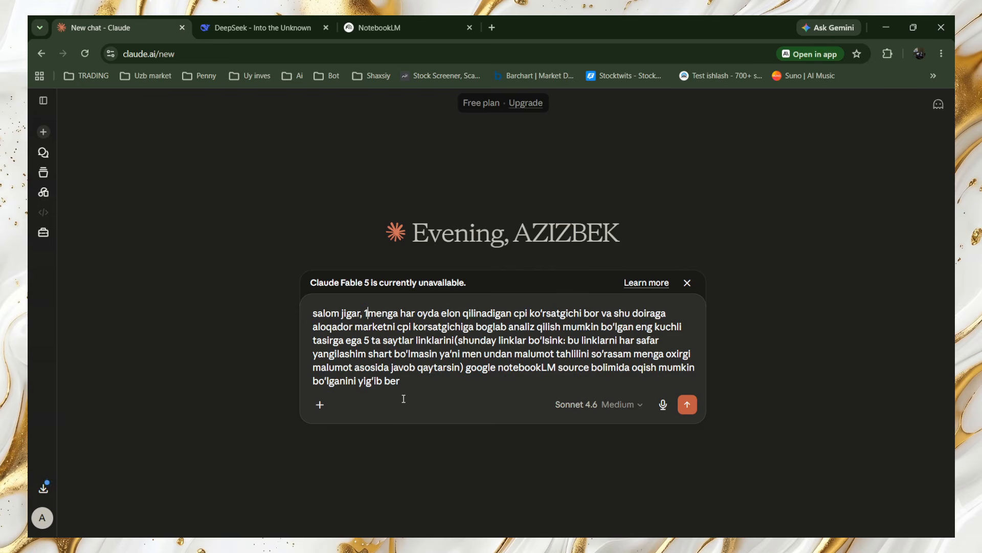
{"action": "type", "text": ")"}
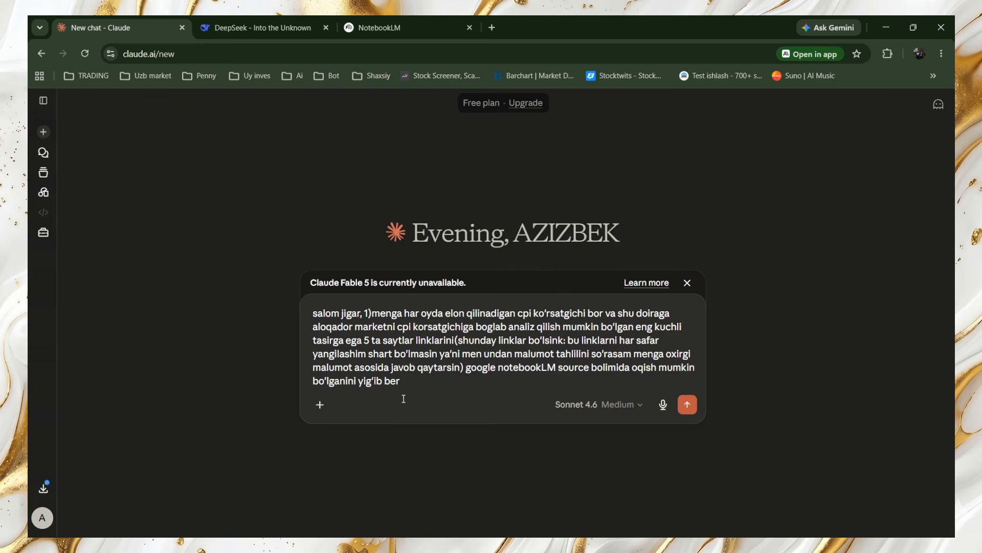
{"action": "key", "text": "Left"}
{"action": "key", "text": "Left"}
{"action": "key", "text": "shift+Return"}
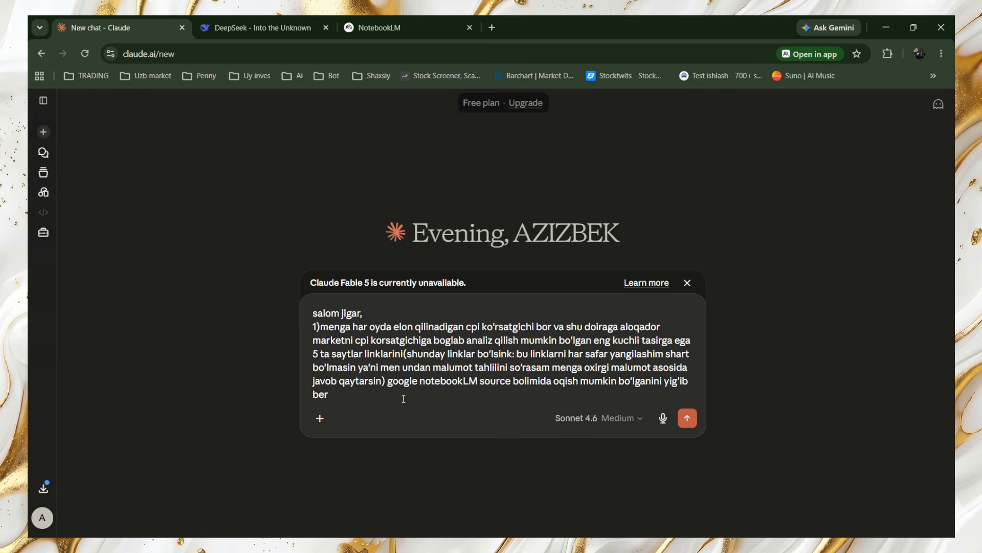
{"action": "key", "text": "shift+Return"}
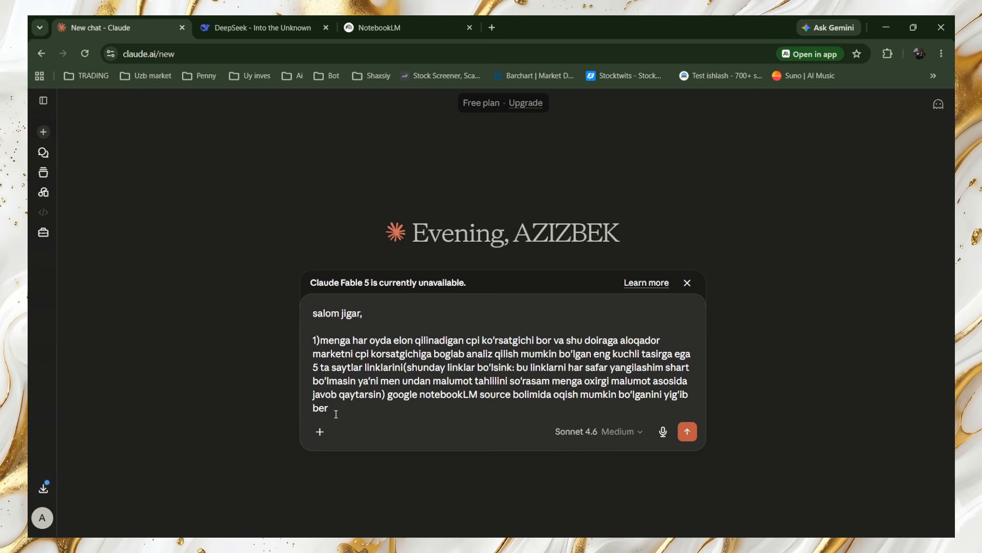
Step: Leave a blank line below the first request and start a second item numbered "2)"
{"action": "key", "text": "shift+Return"}
{"action": "key", "text": "shift+Return"}
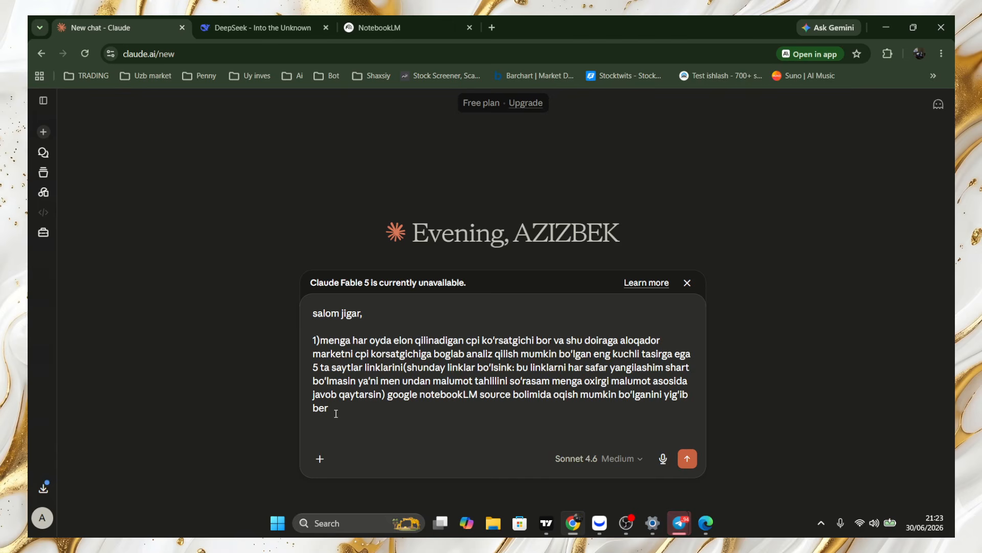
{"action": "key", "text": "shift+Return"}
{"action": "key", "text": "shift+Return"}
{"action": "type", "text": "2"}
{"action": "key", "text": "Up"}
{"action": "type", "text": ") hu"}
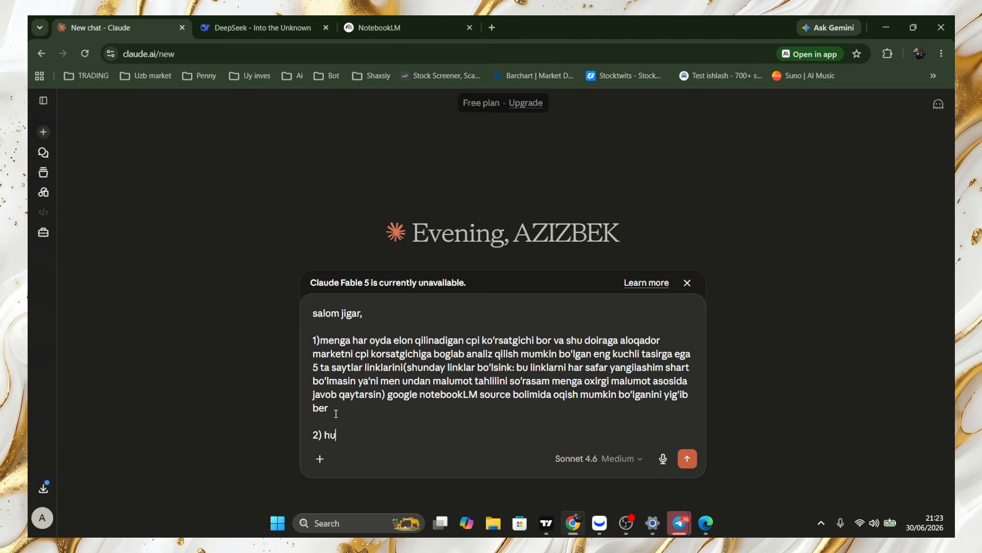
Step: Continue the second item to read "huddi shu linklarni Gemini NotebookLm source bolimiga qoshib olishi uchun"
{"action": "type", "text": "ddi shu linklarni Gemini"}
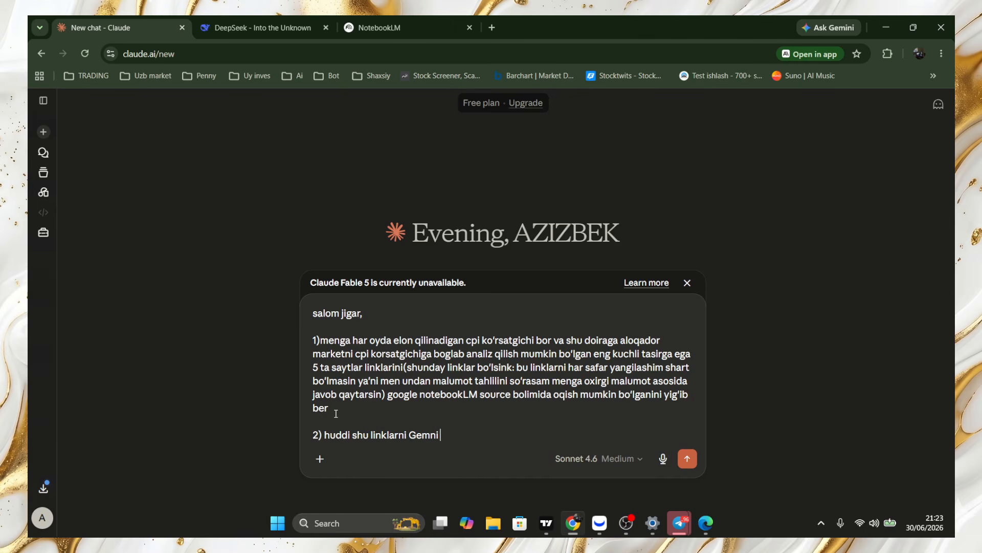
{"action": "key", "text": "BackSpace"}
{"action": "key", "text": "BackSpace"}
{"action": "key", "text": "BackSpace"}
{"action": "type", "text": "ini Noo"}
{"action": "key", "text": "BackSpace"}
{"action": "type", "text": "tebook Lm source "}
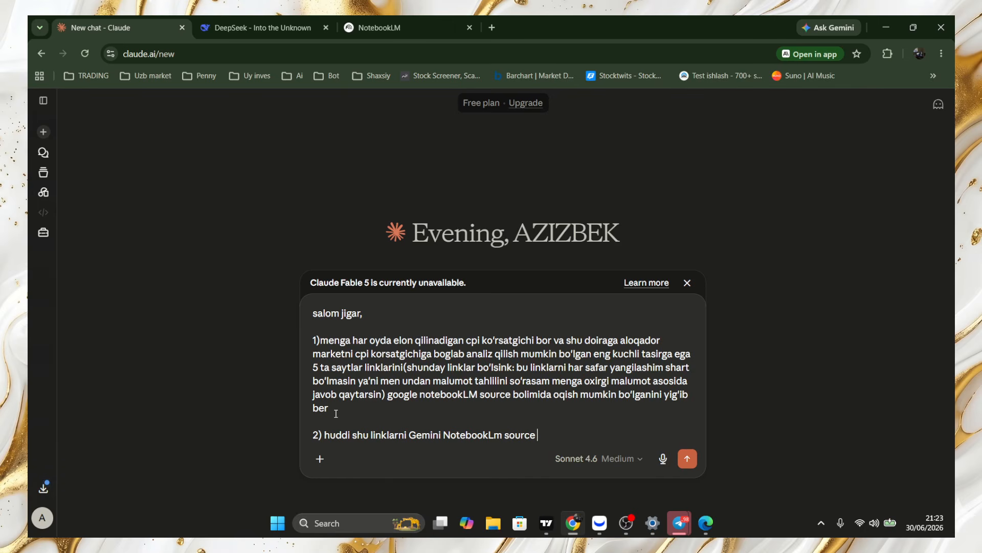
{"action": "type", "text": "bolimiga qoshib olishi uchun"}
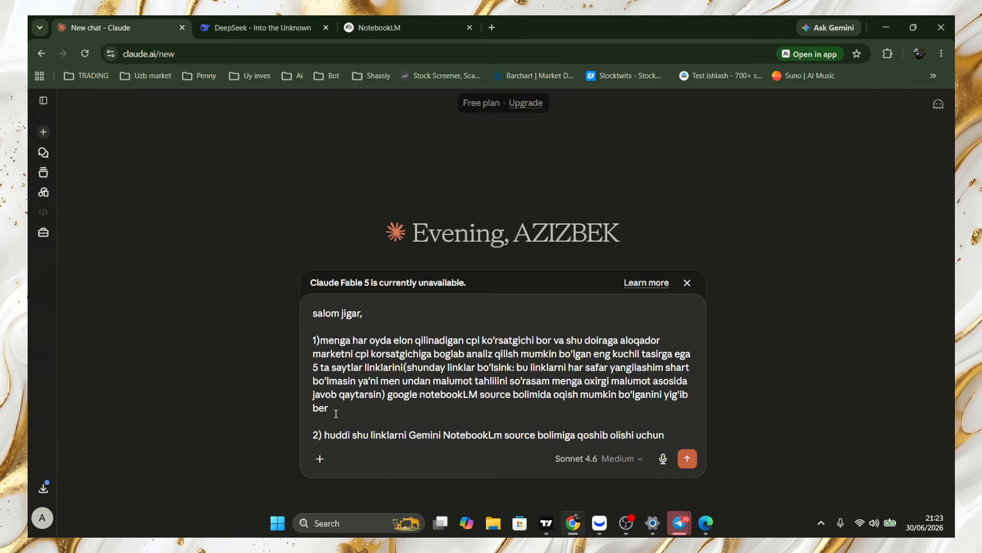
Step: Finish the second item with "Tayyor promt ham yozib ber, u Ingliz tilida bo'lsin"
{"action": "type", "text": " Tayyor pr"}
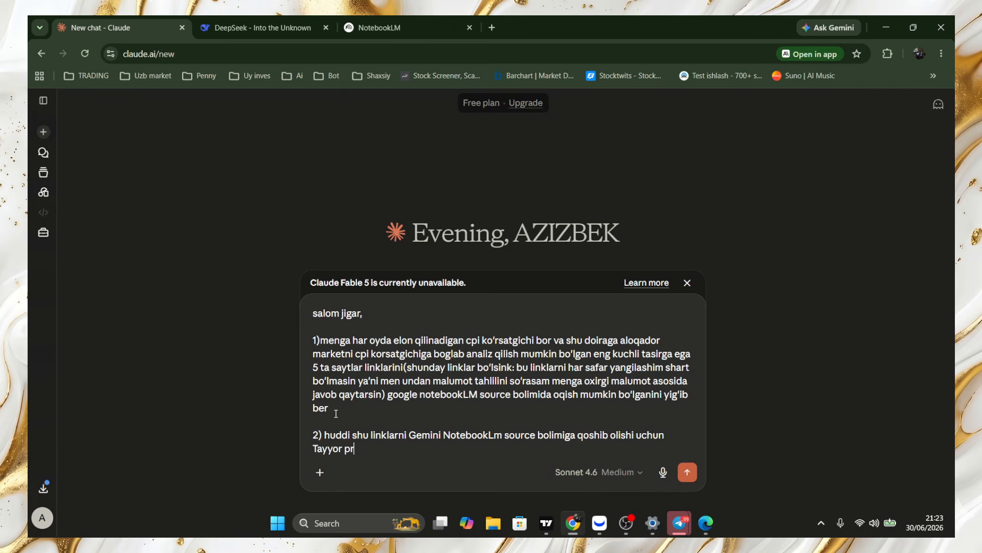
{"action": "type", "text": "m"}
{"action": "key", "text": "BackSpace"}
{"action": "type", "text": "omt ham yozib u In"}
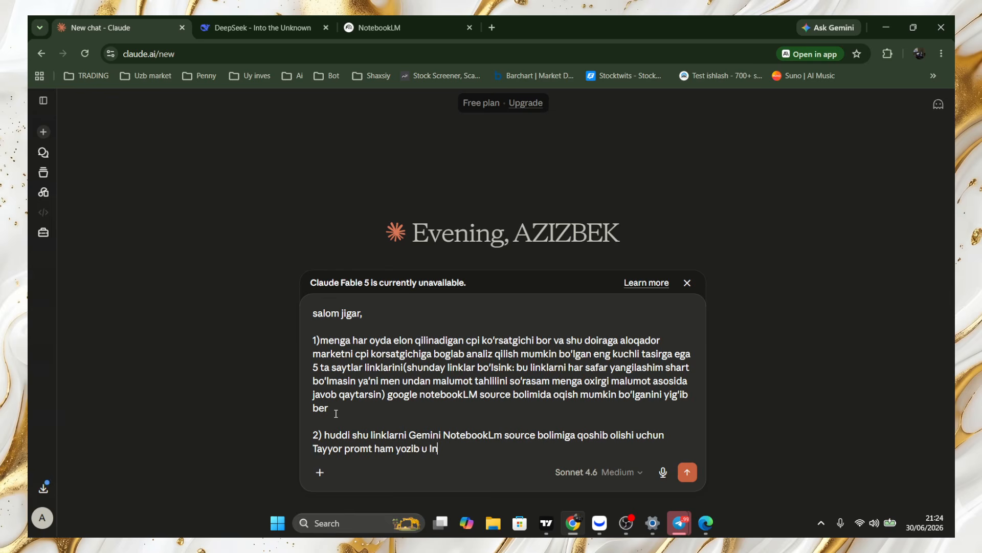
{"action": "type", "text": "gliz tilida bo'lsin"}
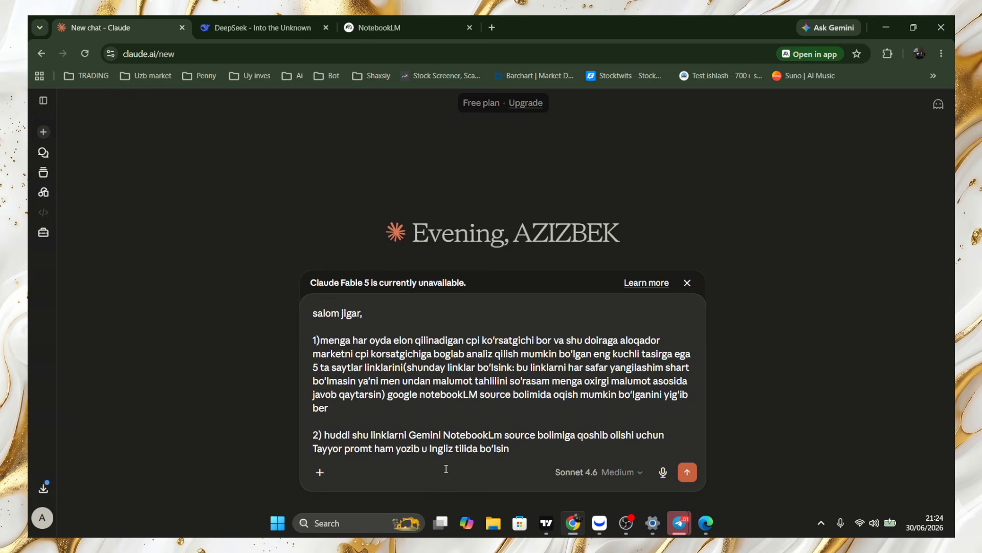
{"action": "type", "text": "ber"}
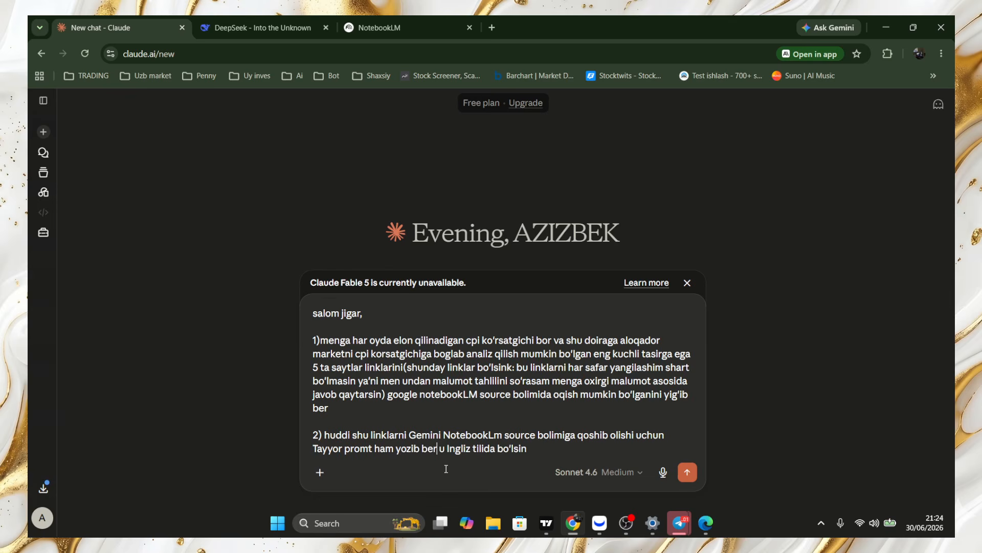
{"action": "type", "text": ","}
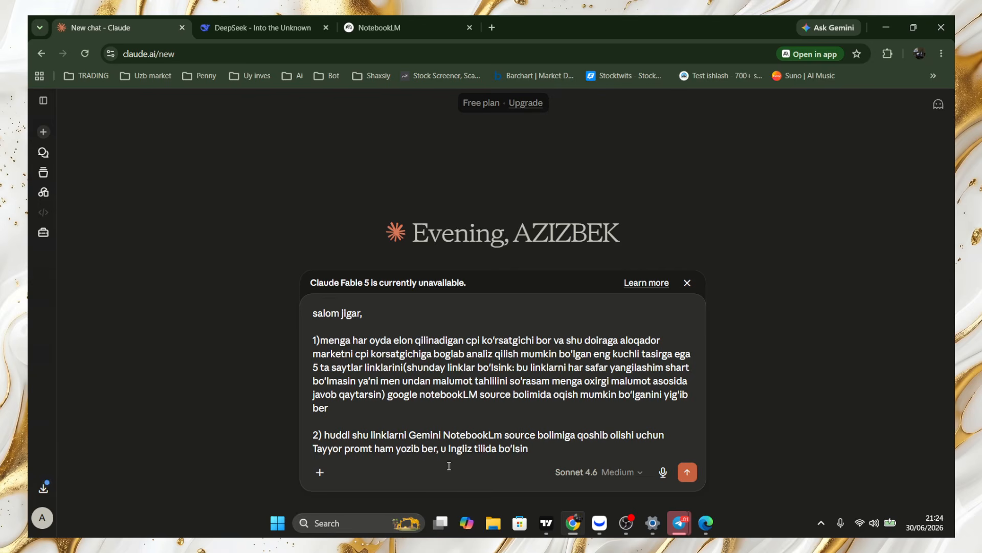
{"action": "left_click", "coordinate": [537, 448]}
Step: Insert the parenthetical note "(Link ro'yxati emas kerakli)" after "linklarni" in the second item
{"action": "left_click", "coordinate": [408, 436]}
{"action": "type", "text": "()"}
{"action": "key", "text": "Left"}
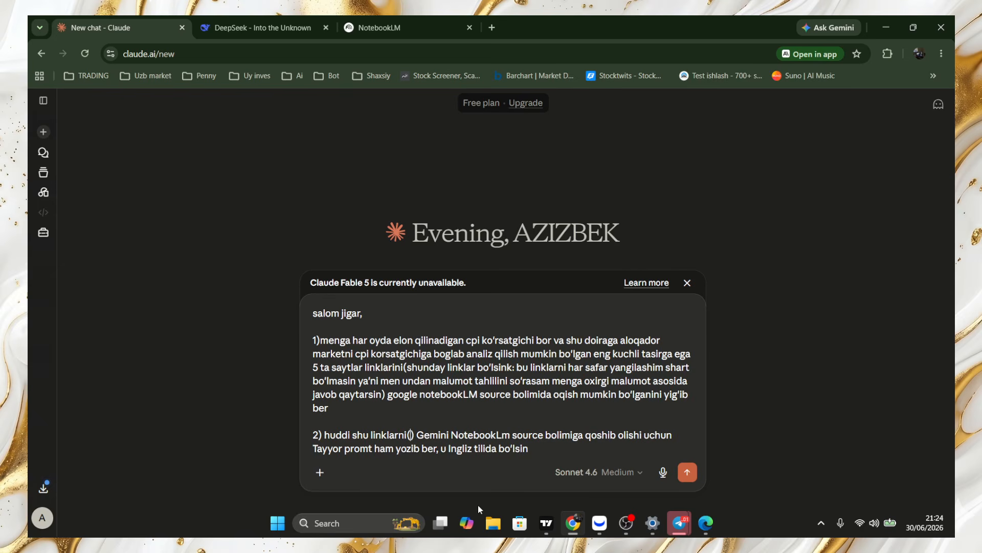
{"action": "type", "text": "Link"}
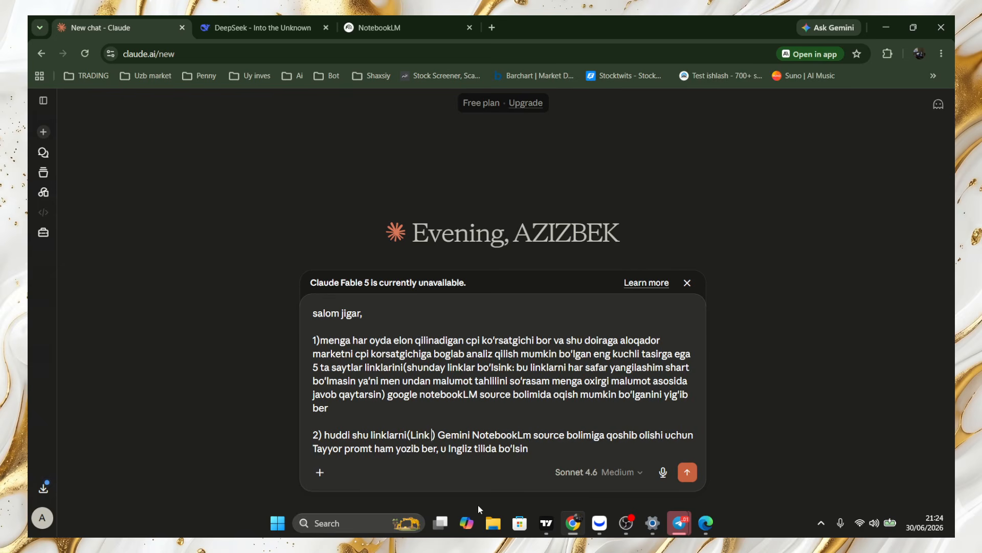
{"action": "type", "text": " ro'yxa"}
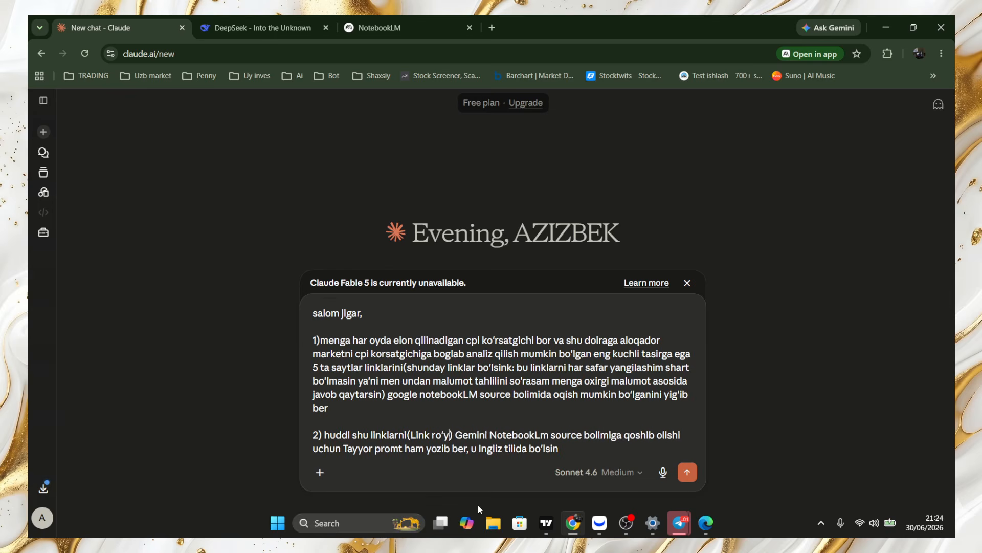
{"action": "type", "text": "ti emas "}
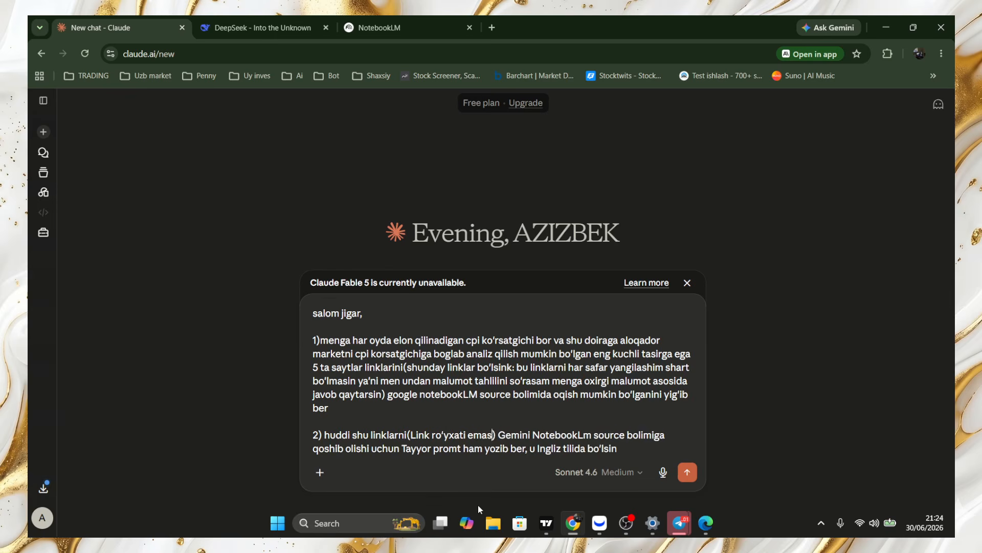
{"action": "type", "text": "kerakli"}
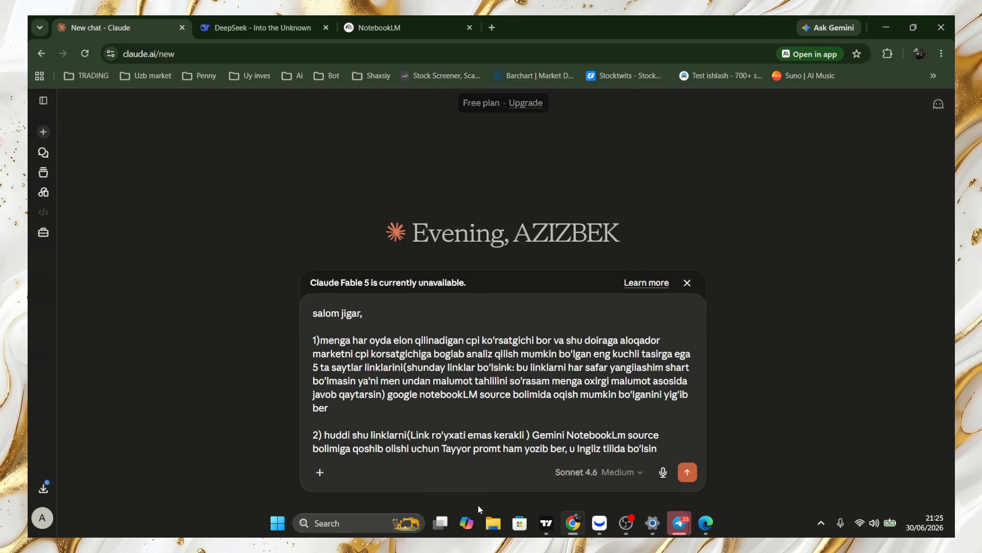
Step: Add a comma after "emas" in the second item's parenthetical note
{"action": "key", "text": "Left"}
{"action": "key", "text": "Left"}
{"action": "key", "text": "Left"}
{"action": "key", "text": "Left"}
{"action": "type", "text": ","}
Step: Extend the second item's parenthetical note after "kerakli" with "linkni qidirishi uchun"
{"action": "key", "text": "Right"}
{"action": "key", "text": "Right"}
{"action": "key", "text": "Right"}
{"action": "key", "text": "Right"}
{"action": "key", "text": "Right"}
{"action": "key", "text": "Right"}
{"action": "key", "text": "Right"}
{"action": "key", "text": "Right"}
{"action": "key", "text": "Right"}
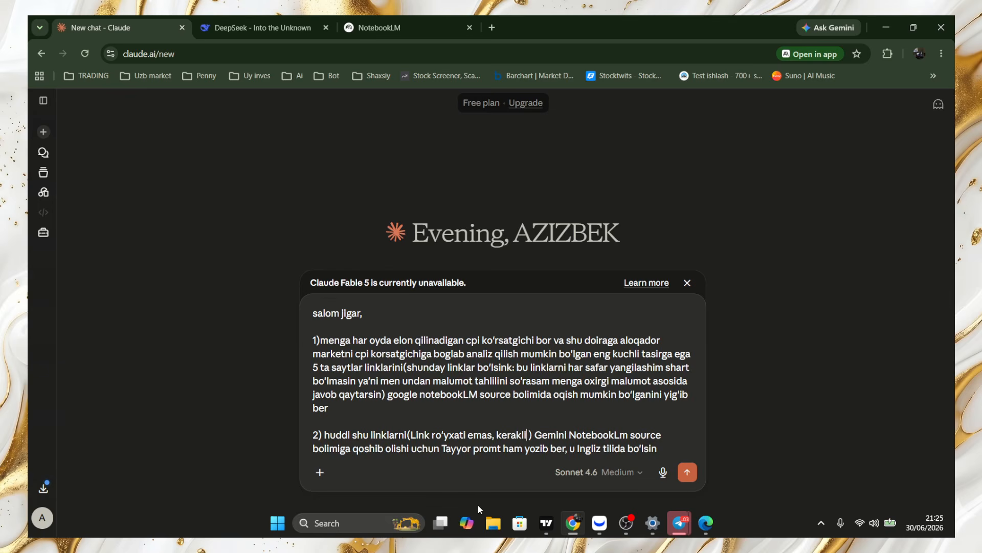
{"action": "type", "text": "linkni q"}
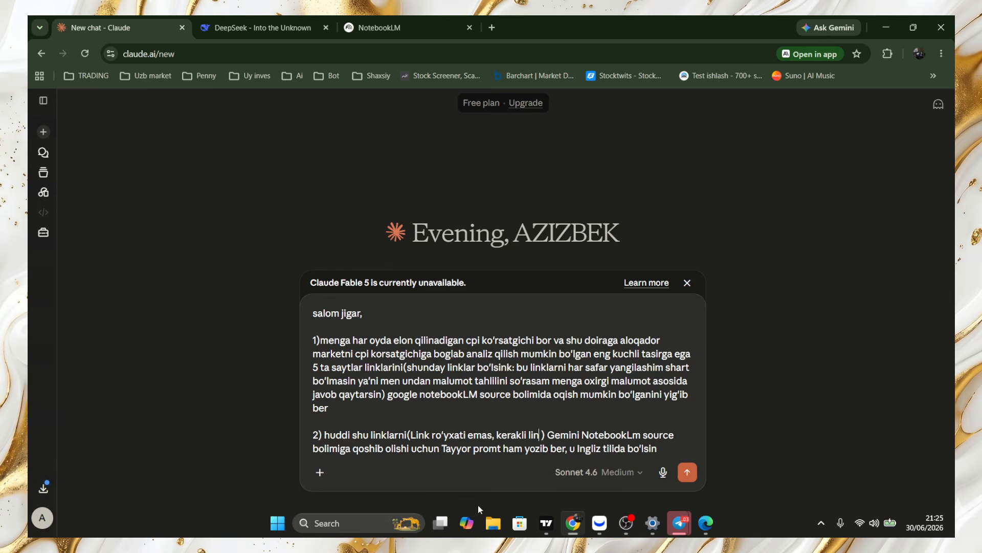
{"action": "type", "text": "idiris"}
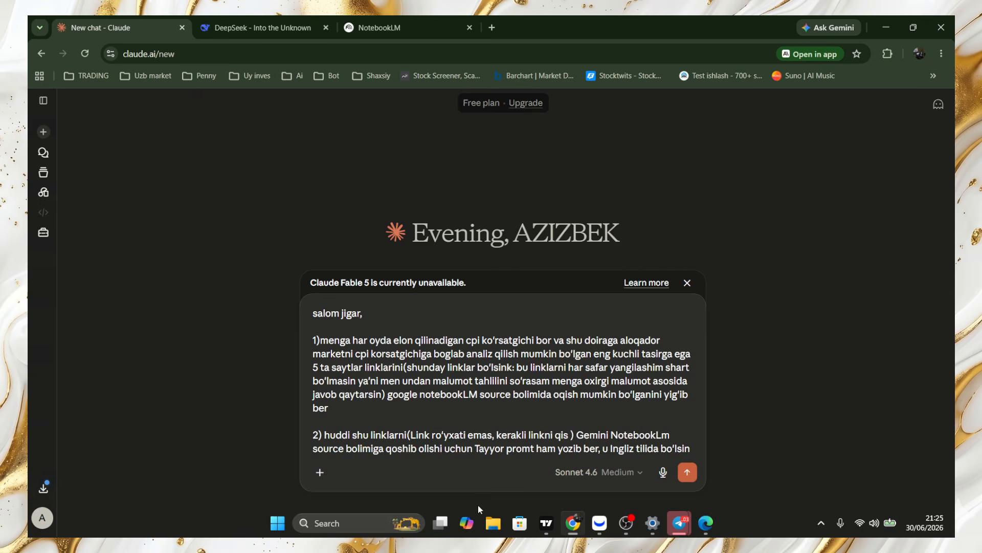
{"action": "type", "text": "hi"}
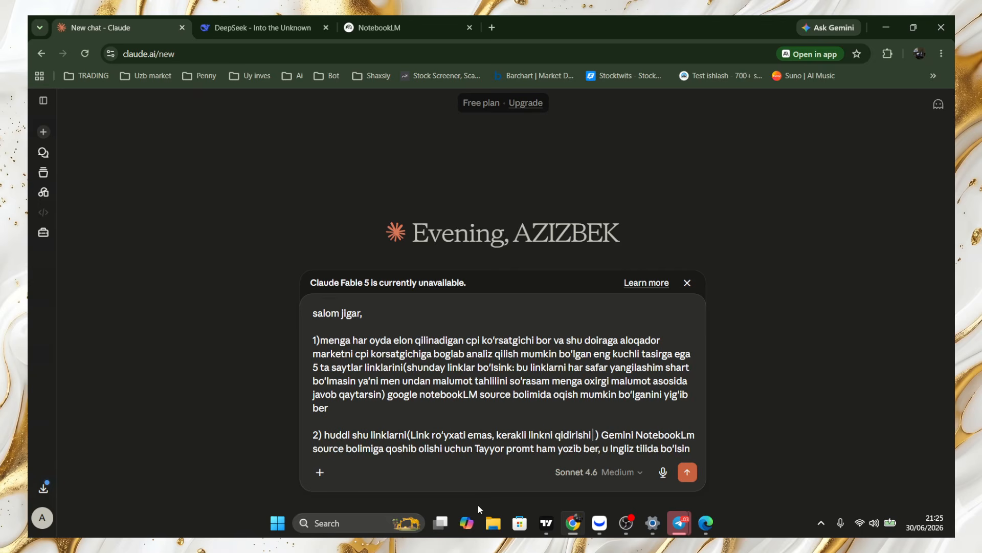
{"action": "type", "text": " uchun"}
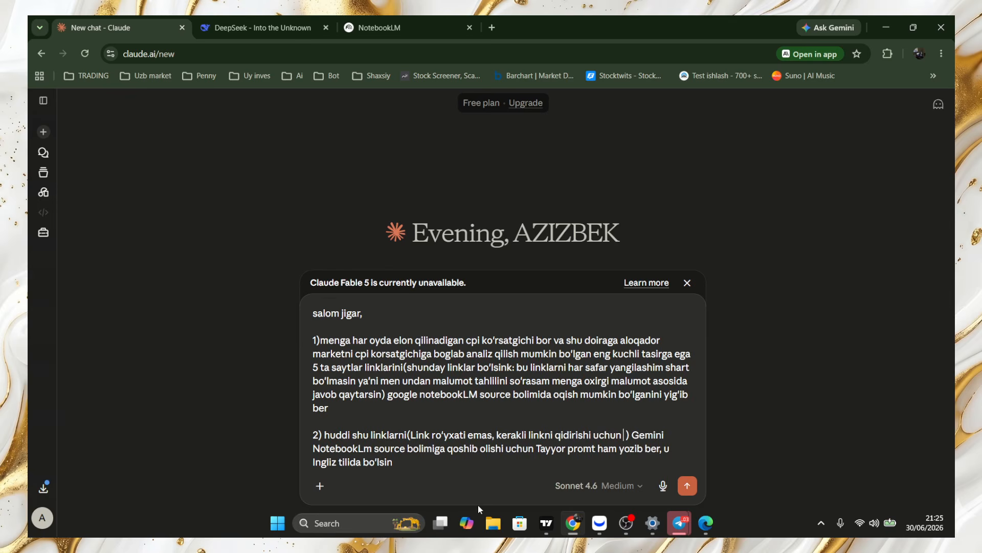
Step: Complete the second item's parenthetical note with the word "topshiriq"
{"action": "type", "text": " matn"}
{"action": "key", "text": "BackSpace"}
{"action": "key", "text": "BackSpace"}
{"action": "key", "text": "BackSpace"}
{"action": "key", "text": "BackSpace"}
{"action": "type", "text": "topshiuri"}
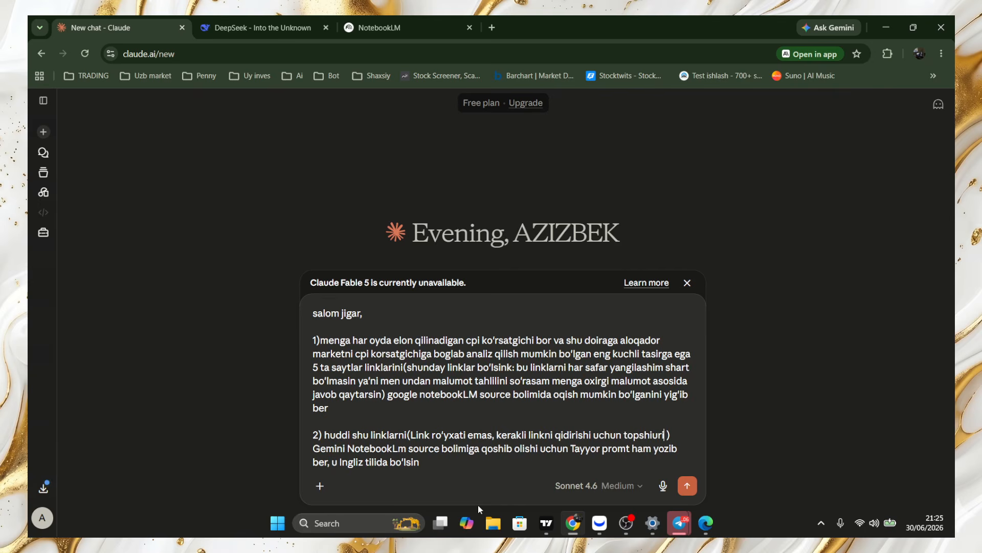
{"action": "key", "text": "BackSpace"}
{"action": "key", "text": "BackSpace"}
{"action": "key", "text": "BackSpace"}
{"action": "type", "text": "riq"}
{"action": "left_click", "coordinate": [426, 470]}
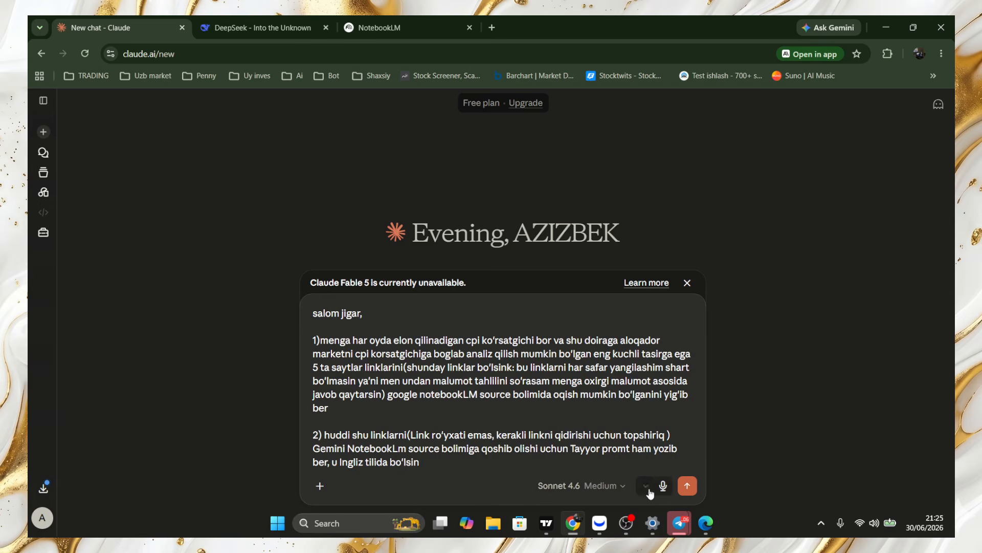
Step: Set the Sonnet 4.6 model's effort to High and send the completed prompt
{"action": "left_click", "coordinate": [629, 486]}
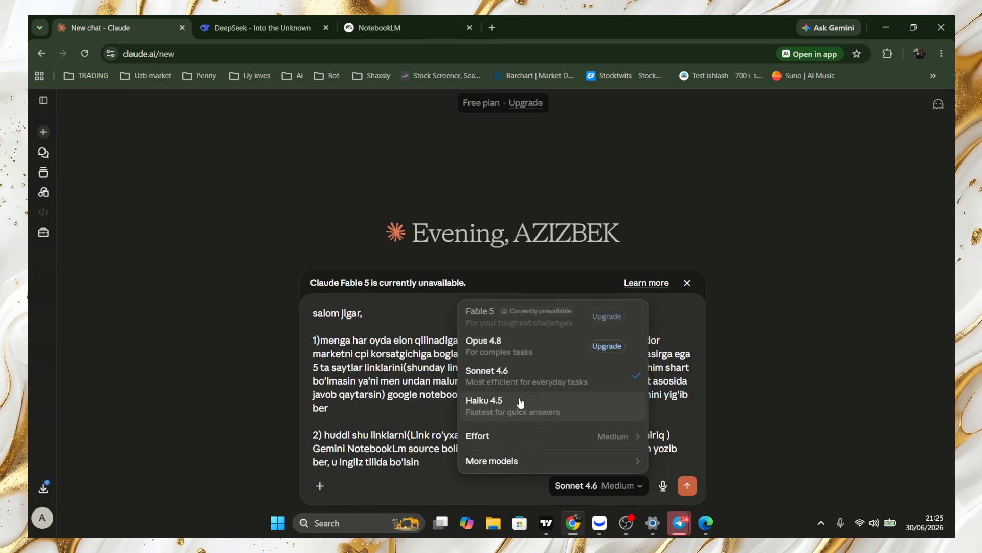
{"action": "mouse_move", "coordinate": [557, 435]}
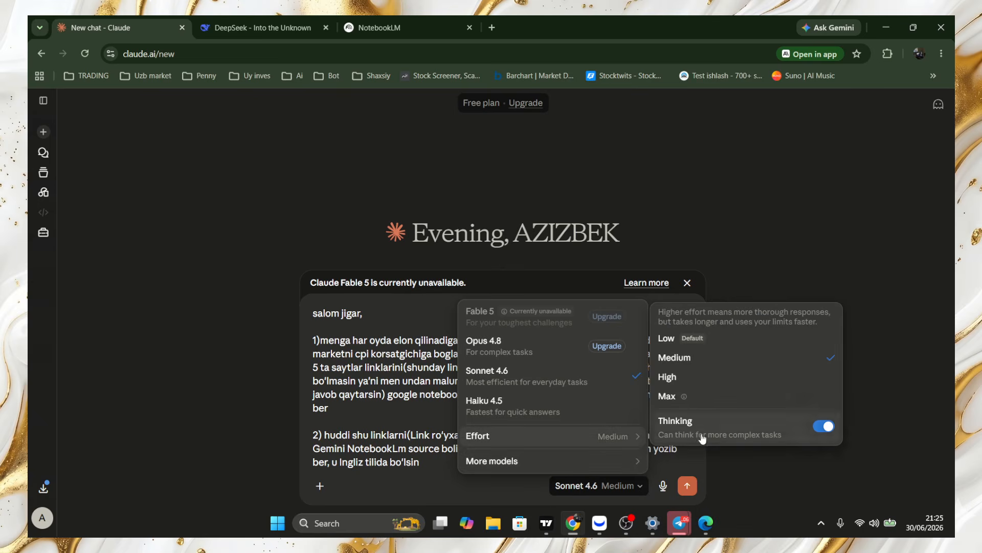
{"action": "left_click", "coordinate": [695, 386]}
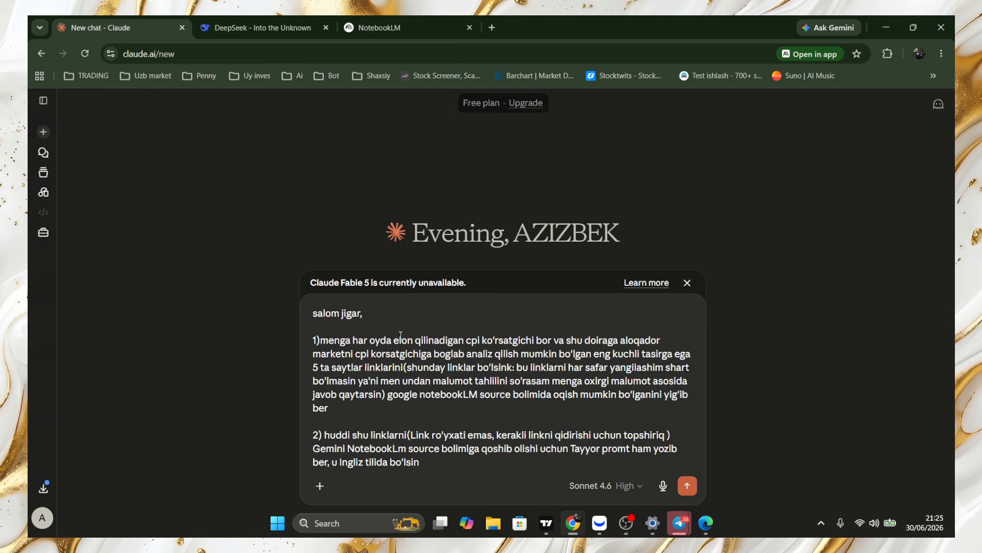
{"action": "left_click_drag", "start_coordinate": [420, 463], "coordinate": [314, 315]}
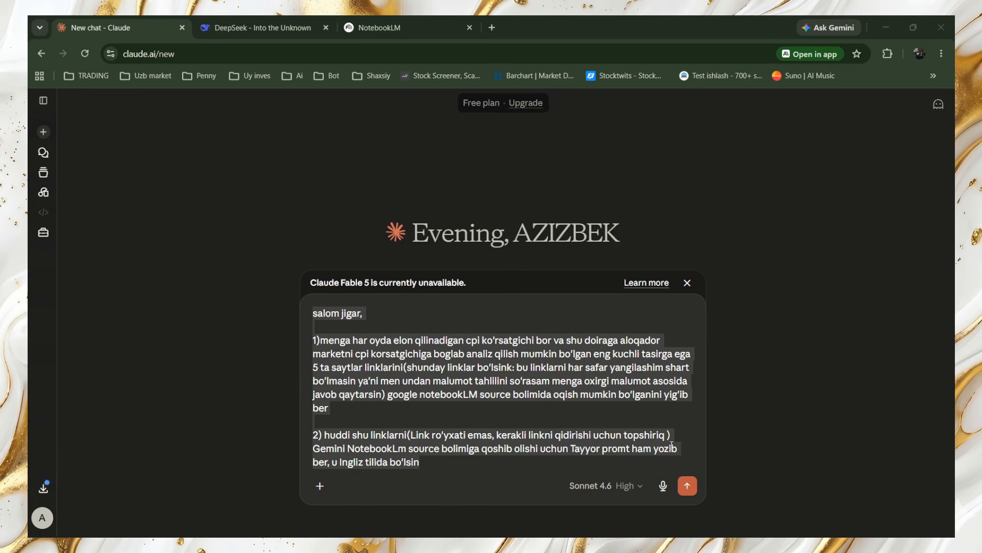
{"action": "left_click", "coordinate": [686, 484]}
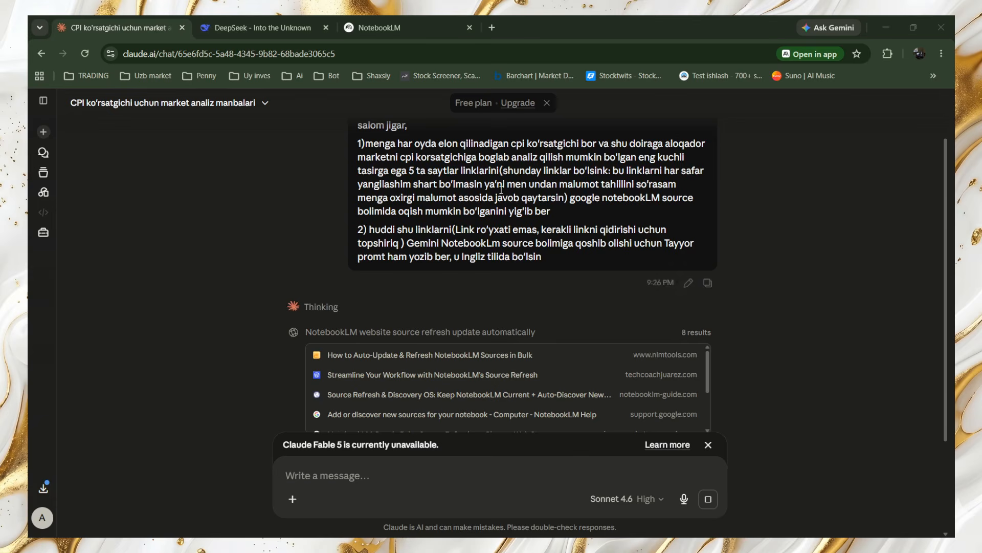
Step: Review Claude's reply, examining the suggested CPI source links and the ready-made English prompt for NotebookLM source discovery
{"action": "scroll", "coordinate": [372, 252], "scroll_direction": "down", "scroll_amount": 5}
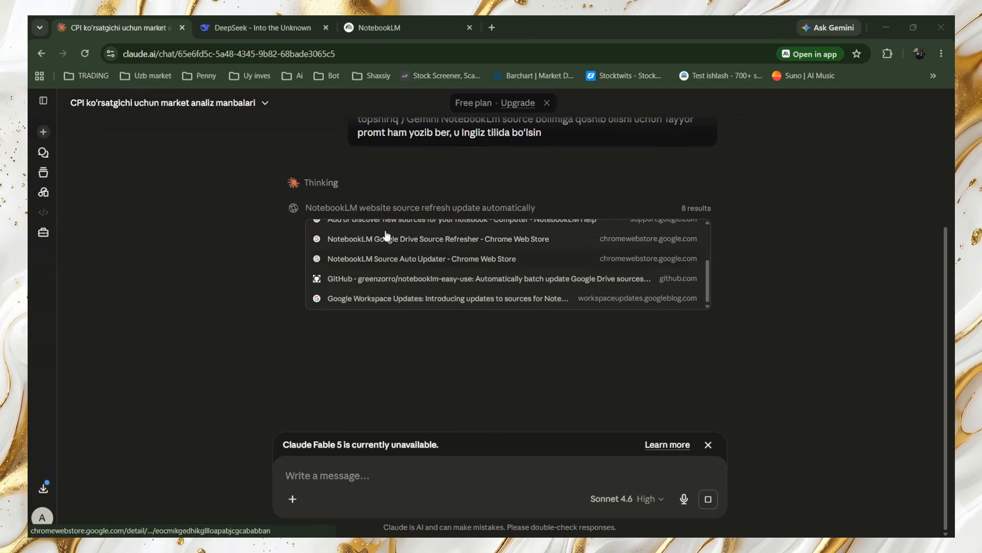
{"action": "scroll", "coordinate": [452, 268], "scroll_direction": "up", "scroll_amount": 6}
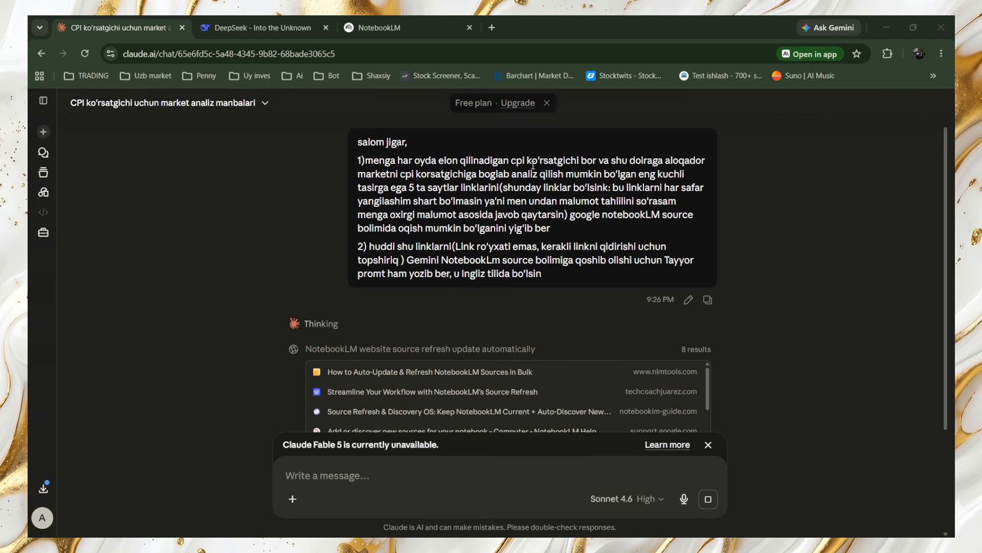
{"action": "scroll", "coordinate": [513, 172], "scroll_direction": "down", "scroll_amount": 6}
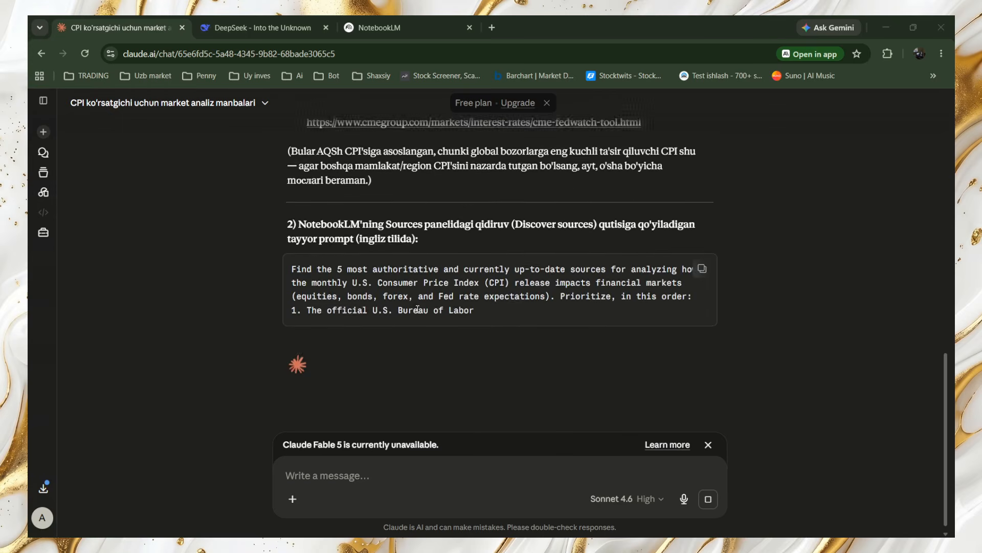
{"action": "scroll", "coordinate": [409, 286], "scroll_direction": "up", "scroll_amount": 3}
{"action": "scroll", "coordinate": [415, 164], "scroll_direction": "up", "scroll_amount": 2}
{"action": "scroll", "coordinate": [440, 210], "scroll_direction": "down", "scroll_amount": 1}
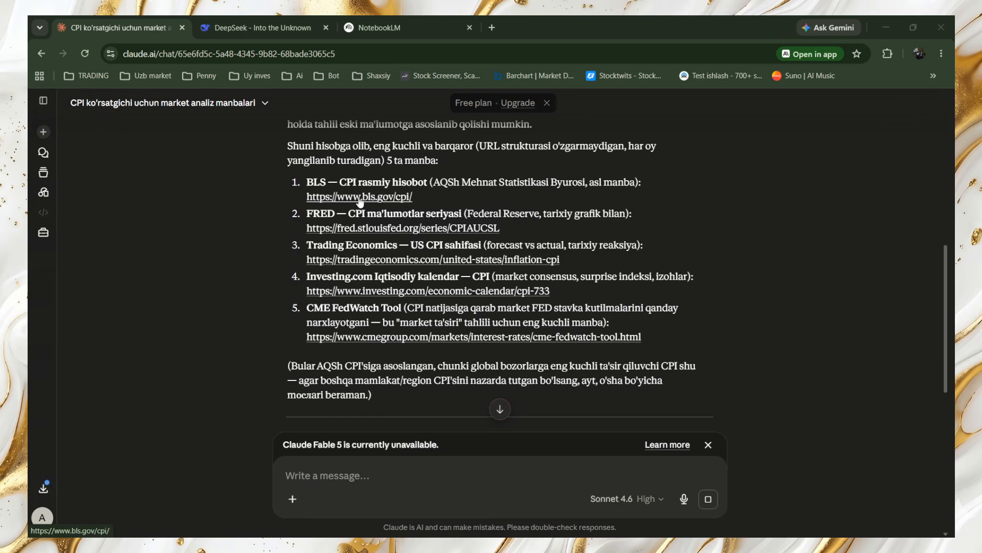
{"action": "scroll", "coordinate": [364, 296], "scroll_direction": "down", "scroll_amount": 6}
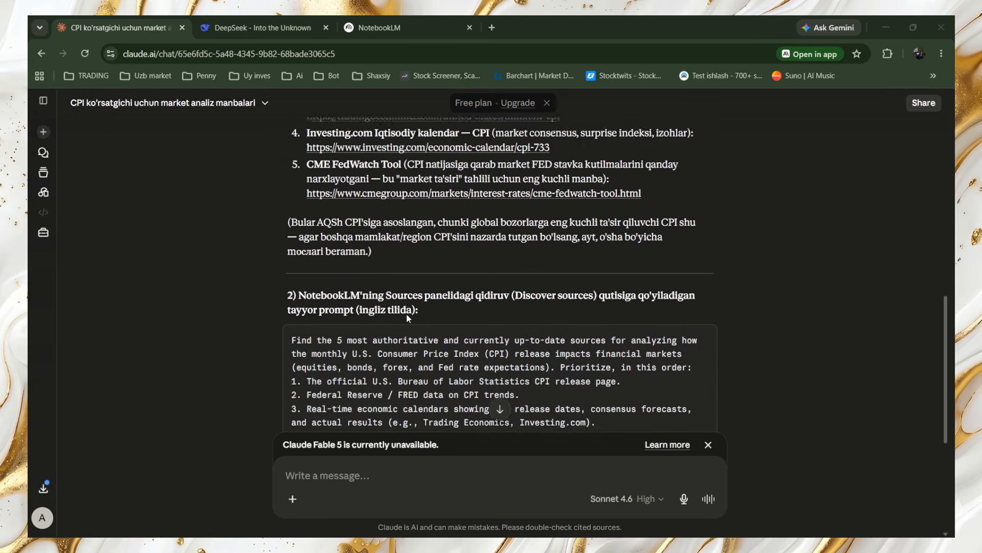
{"action": "scroll", "coordinate": [410, 296], "scroll_direction": "up", "scroll_amount": 2}
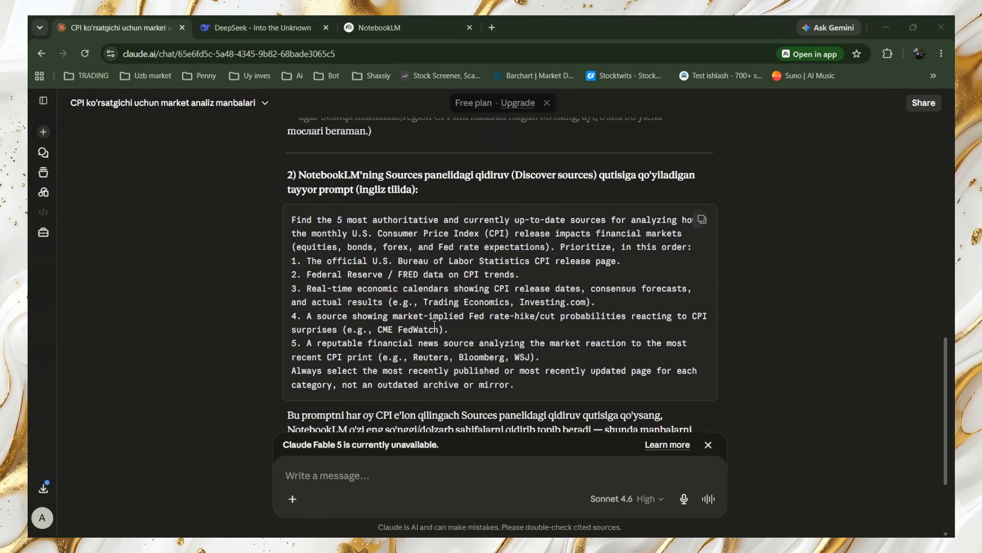
{"action": "scroll", "coordinate": [406, 271], "scroll_direction": "down", "scroll_amount": 1}
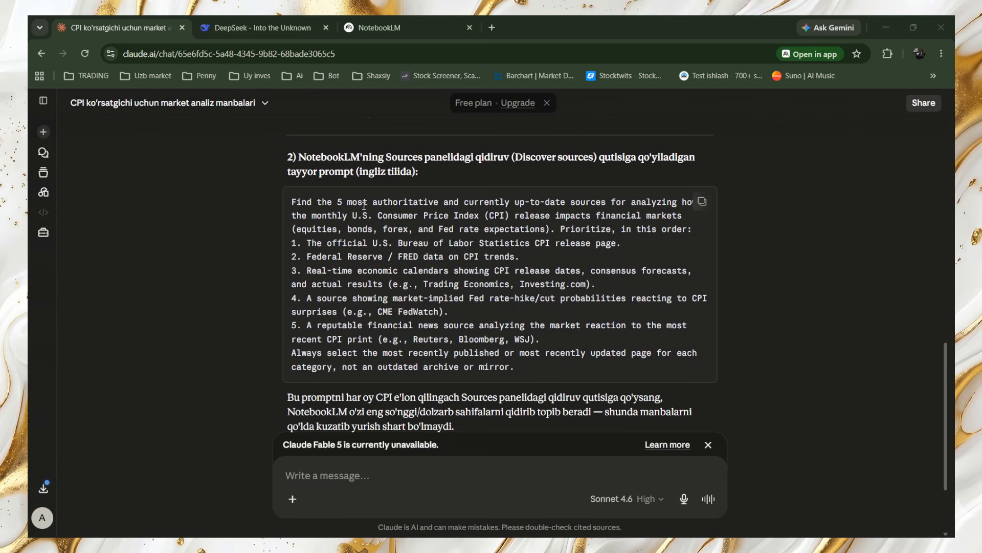
{"action": "scroll", "coordinate": [562, 287], "scroll_direction": "down", "scroll_amount": 3}
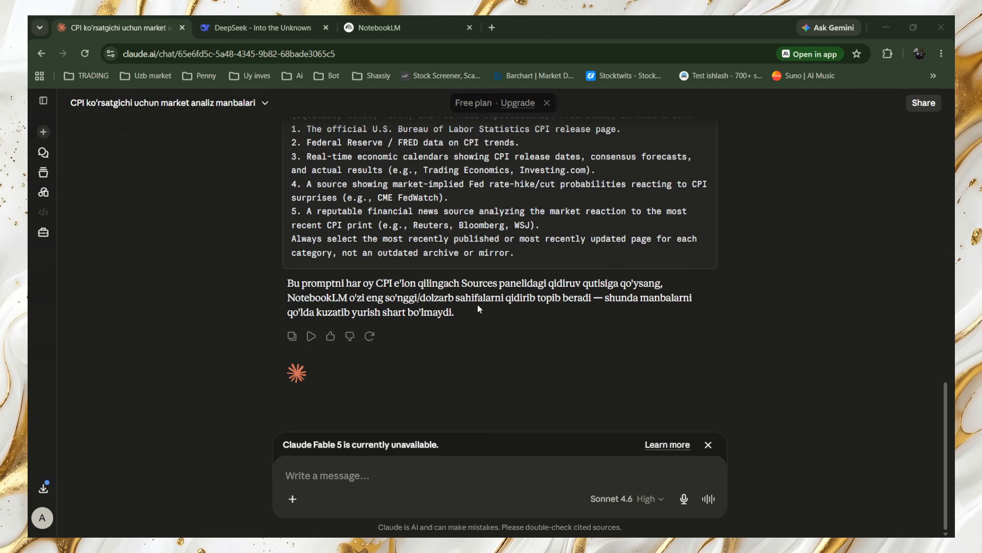
{"action": "scroll", "coordinate": [441, 301], "scroll_direction": "up", "scroll_amount": 2}
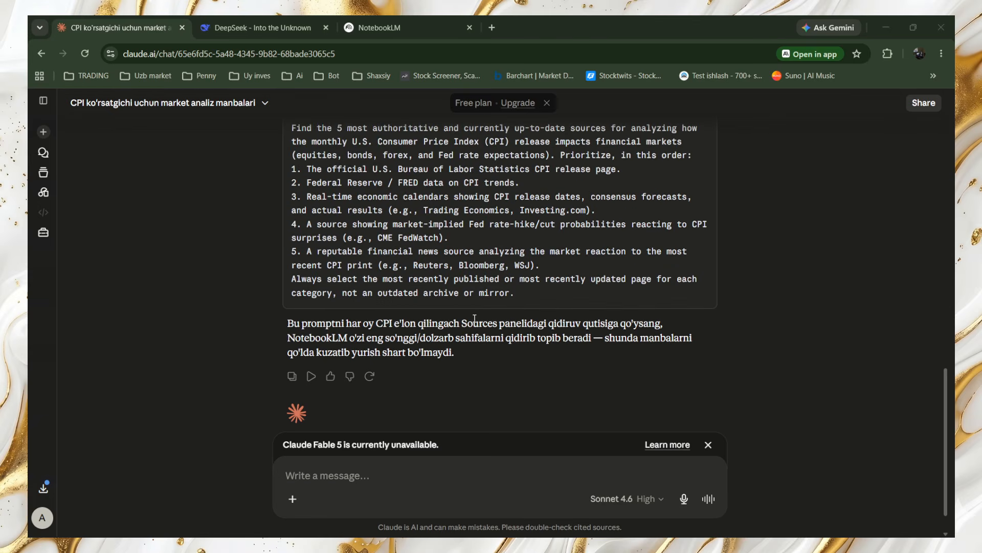
{"action": "scroll", "coordinate": [475, 318], "scroll_direction": "up", "scroll_amount": 2}
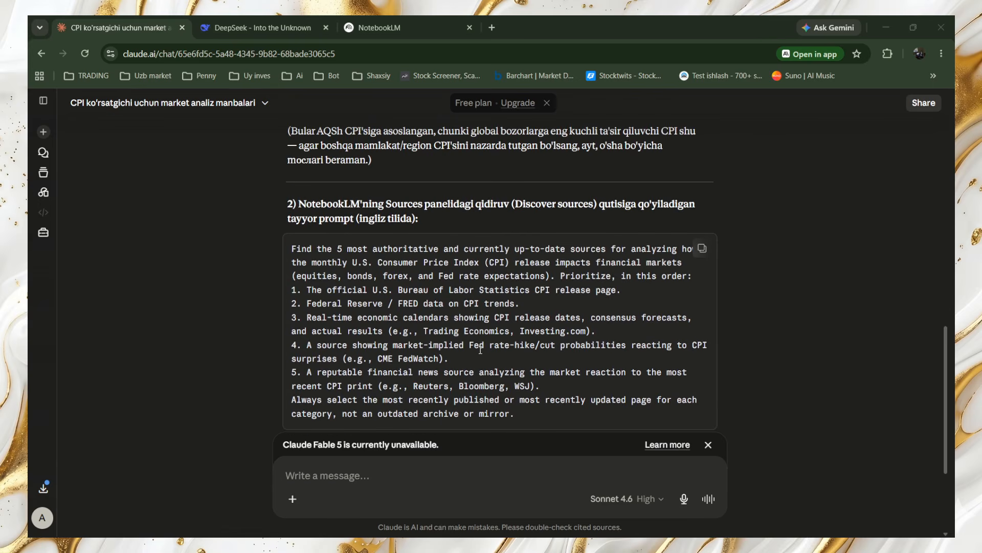
{"action": "scroll", "coordinate": [492, 309], "scroll_direction": "down", "scroll_amount": 1}
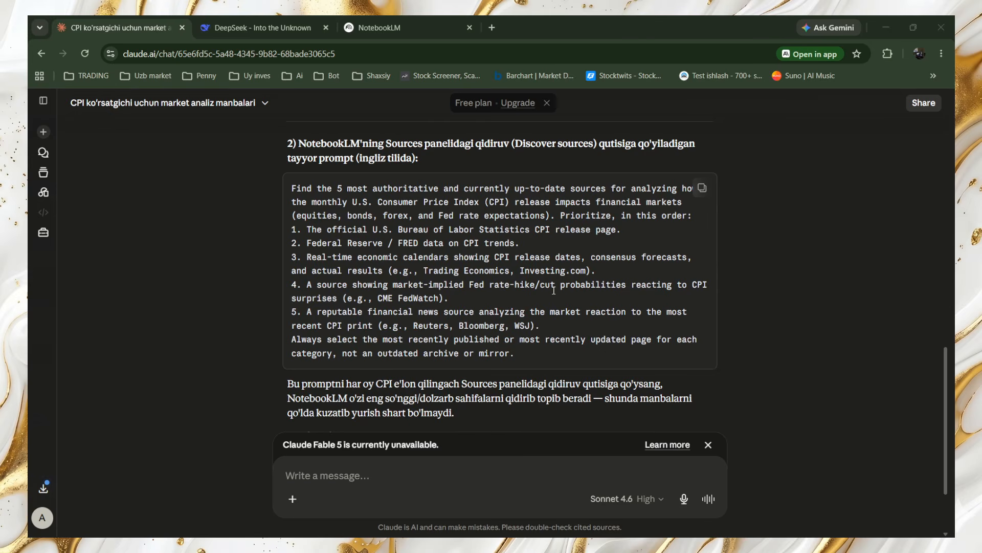
{"action": "scroll", "coordinate": [488, 316], "scroll_direction": "up", "scroll_amount": 5}
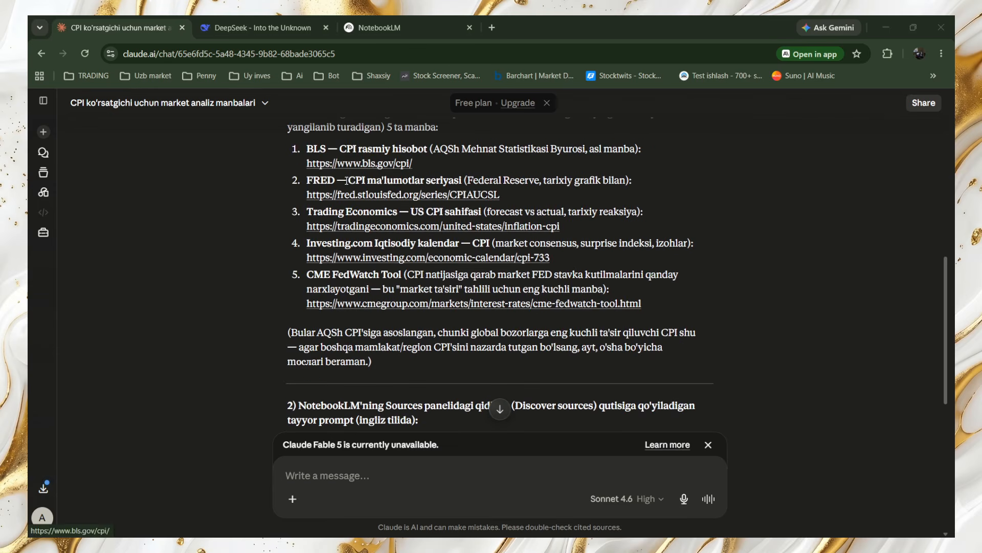
{"action": "scroll", "coordinate": [352, 217], "scroll_direction": "up", "scroll_amount": 1}
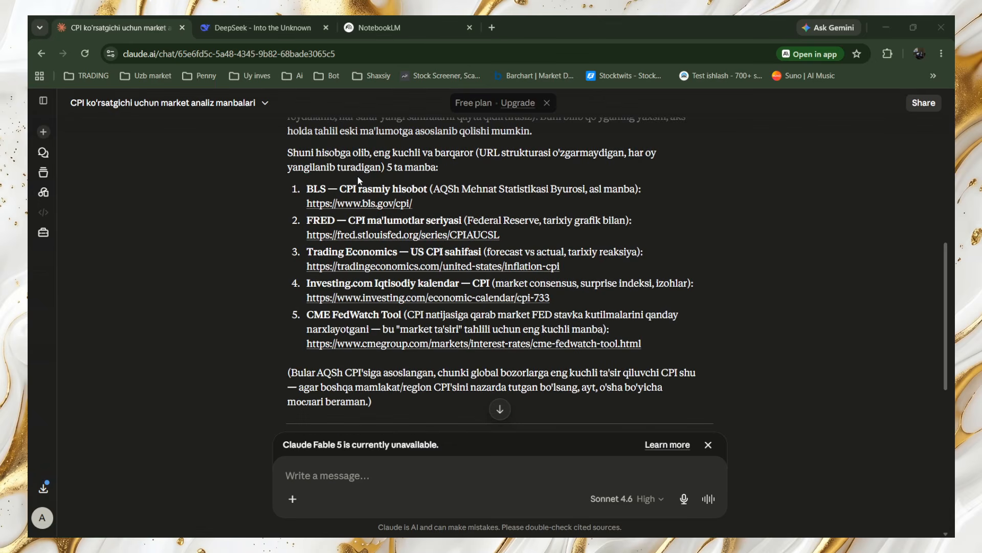
{"action": "left_click", "coordinate": [355, 210]}
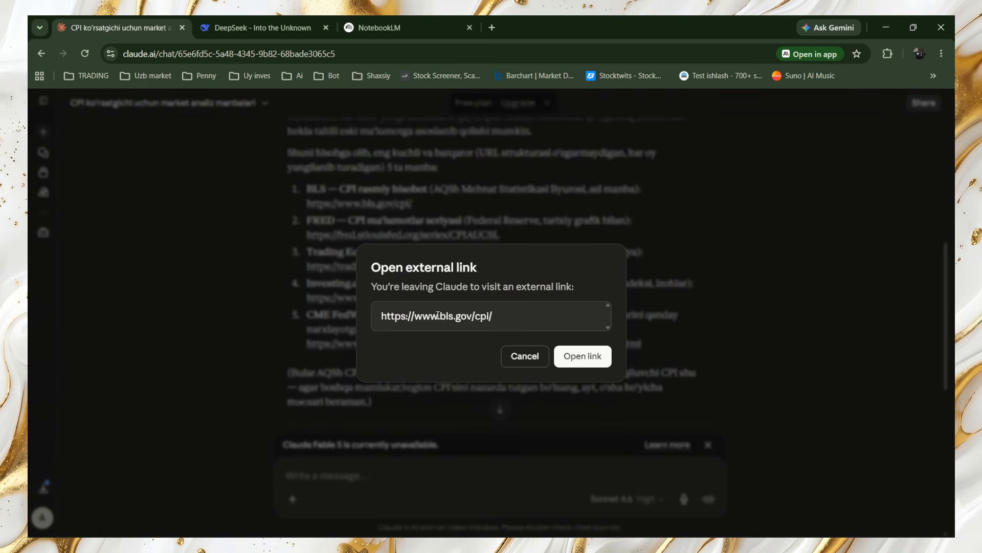
{"action": "left_click", "coordinate": [523, 355]}
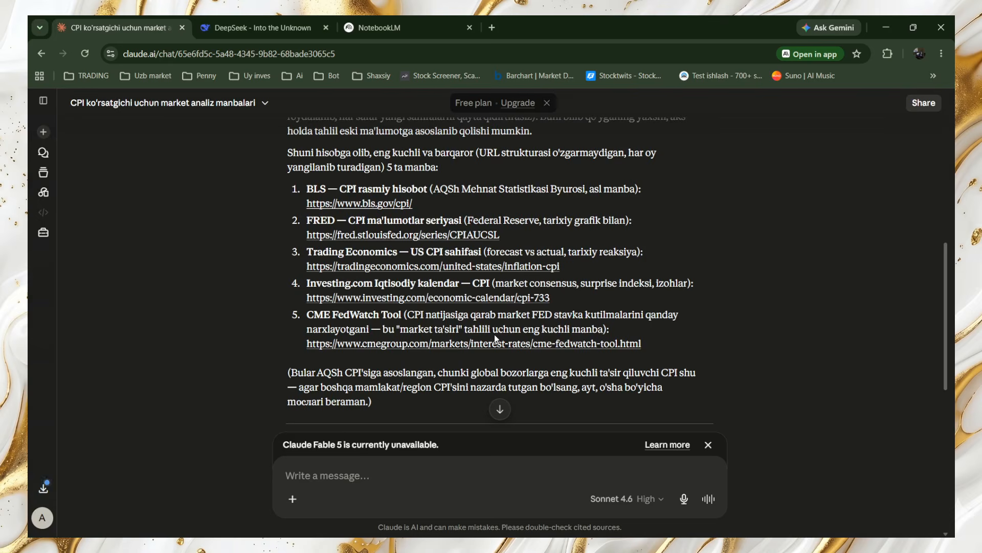
{"action": "left_click", "coordinate": [342, 208]}
{"action": "left_click", "coordinate": [565, 355]}
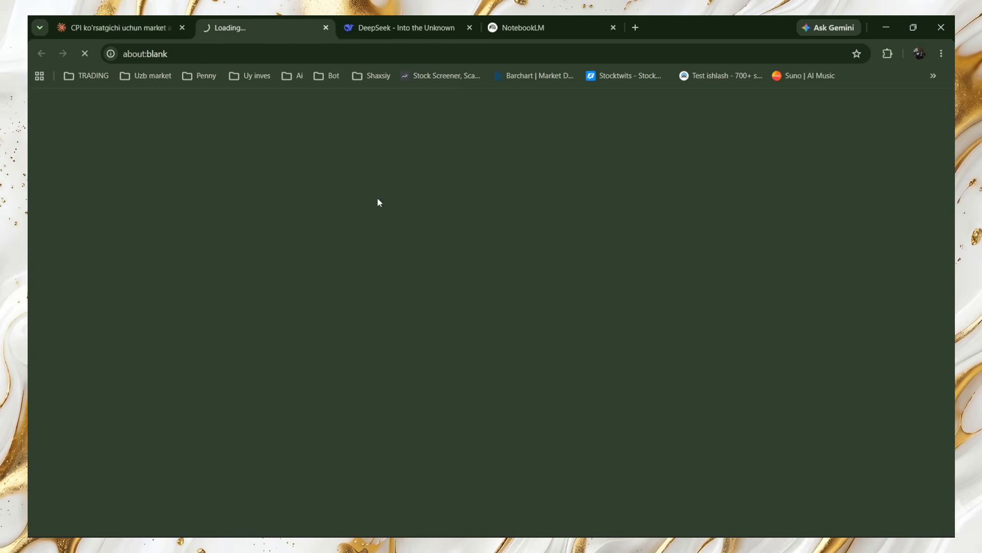
Step: Look through the BLS Consumer Price Index page, examining its charts, latest numbers, news releases and publications
{"action": "scroll", "coordinate": [359, 356], "scroll_direction": "down", "scroll_amount": 3}
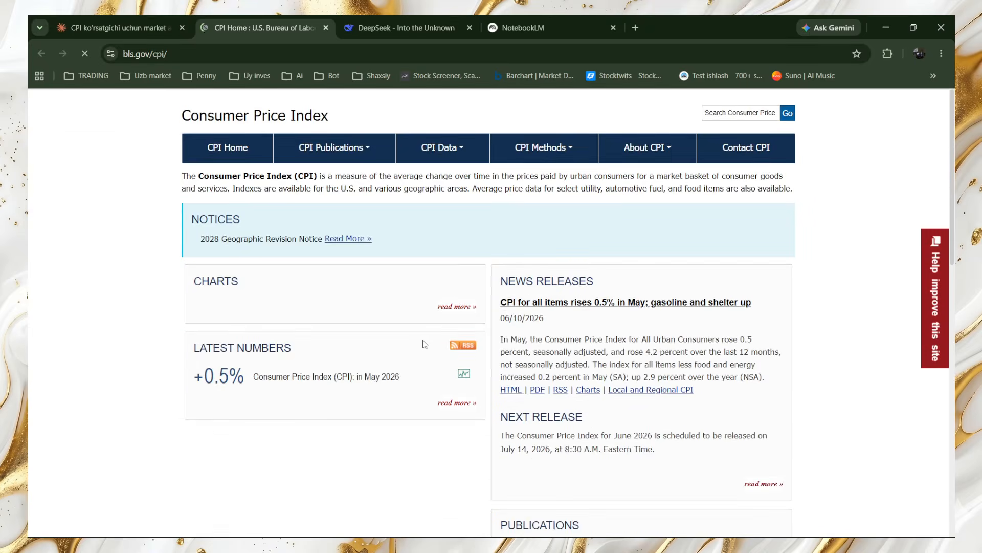
{"action": "scroll", "coordinate": [445, 389], "scroll_direction": "down", "scroll_amount": 8}
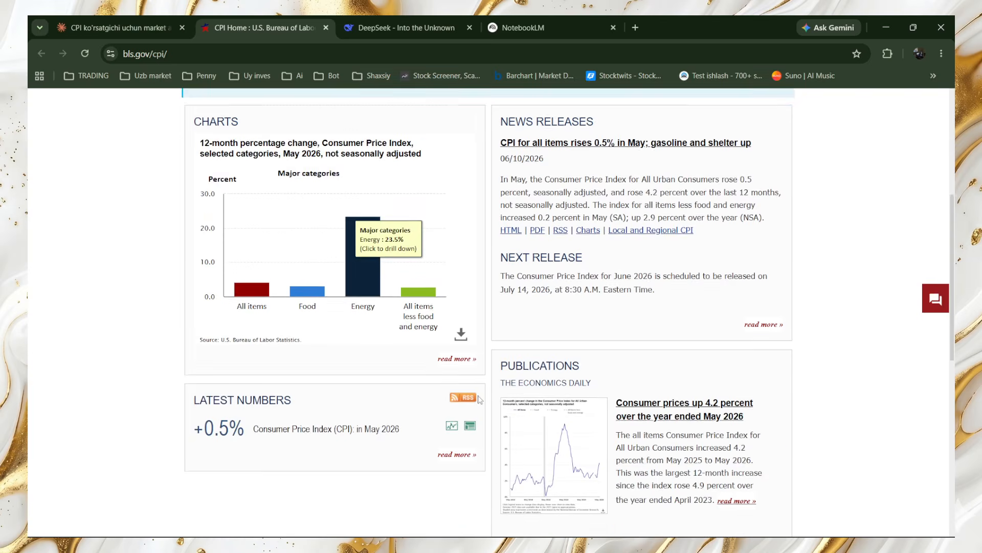
{"action": "scroll", "coordinate": [471, 397], "scroll_direction": "up", "scroll_amount": 10}
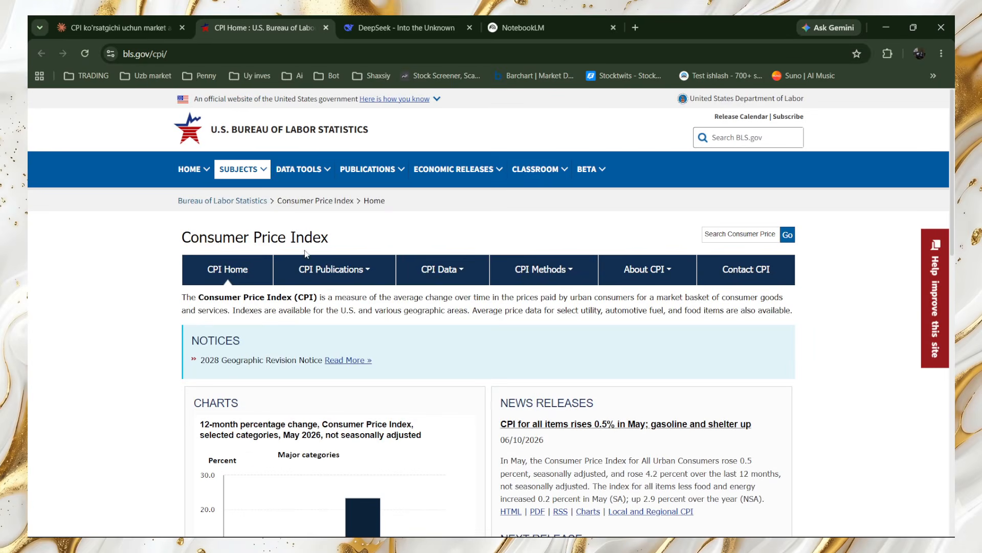
{"action": "scroll", "coordinate": [306, 253], "scroll_direction": "down", "scroll_amount": 8}
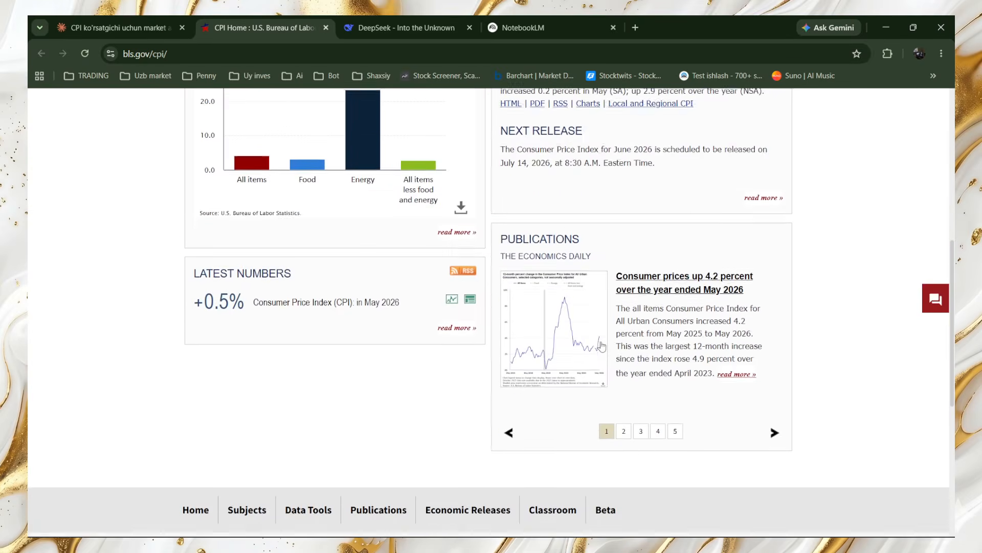
{"action": "scroll", "coordinate": [602, 346], "scroll_direction": "down", "scroll_amount": 7}
{"action": "scroll", "coordinate": [533, 338], "scroll_direction": "up", "scroll_amount": 5}
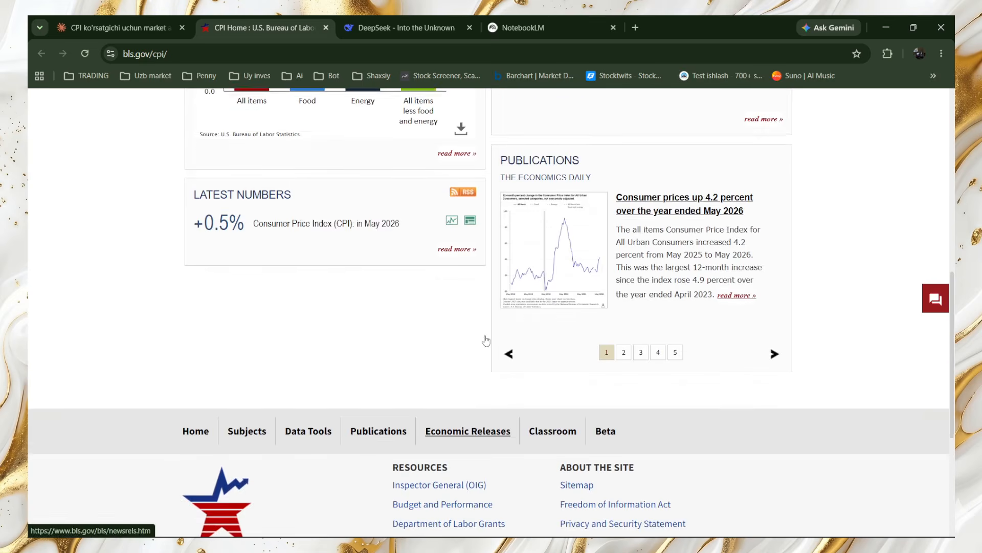
{"action": "scroll", "coordinate": [486, 340], "scroll_direction": "up", "scroll_amount": 9}
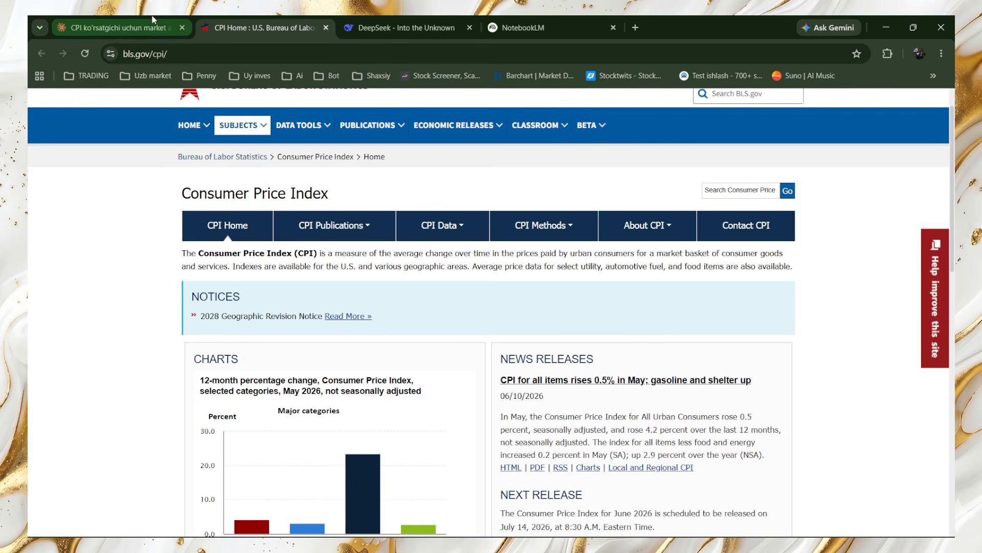
Step: Return to the Claude chat and copy the address of the BLS CPI link
{"action": "left_click", "coordinate": [145, 35]}
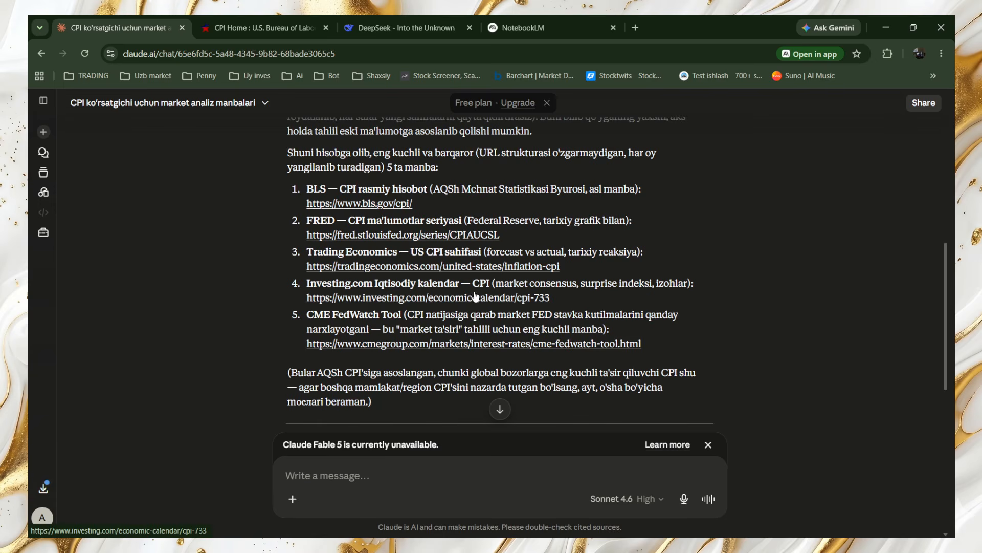
{"action": "right_click", "coordinate": [347, 206]}
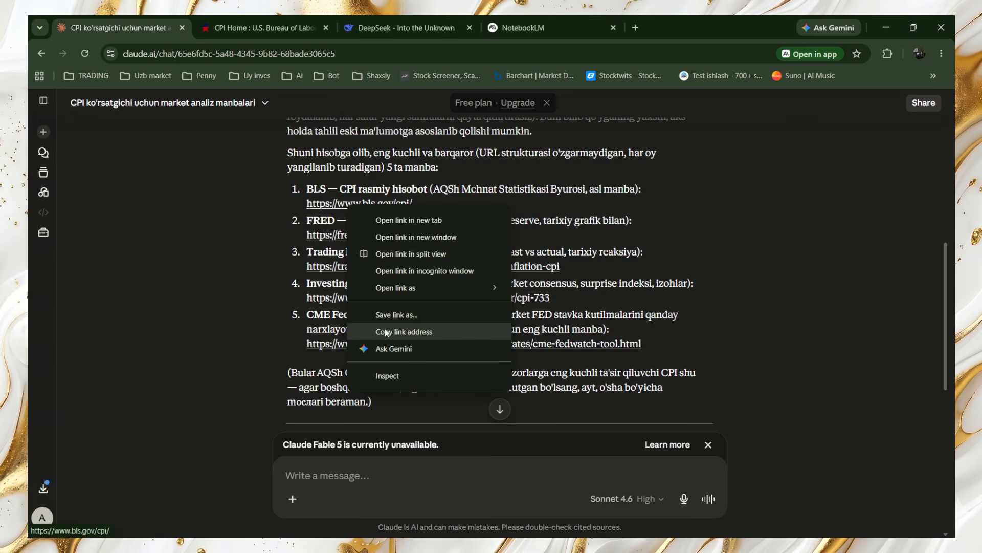
{"action": "left_click", "coordinate": [413, 332]}
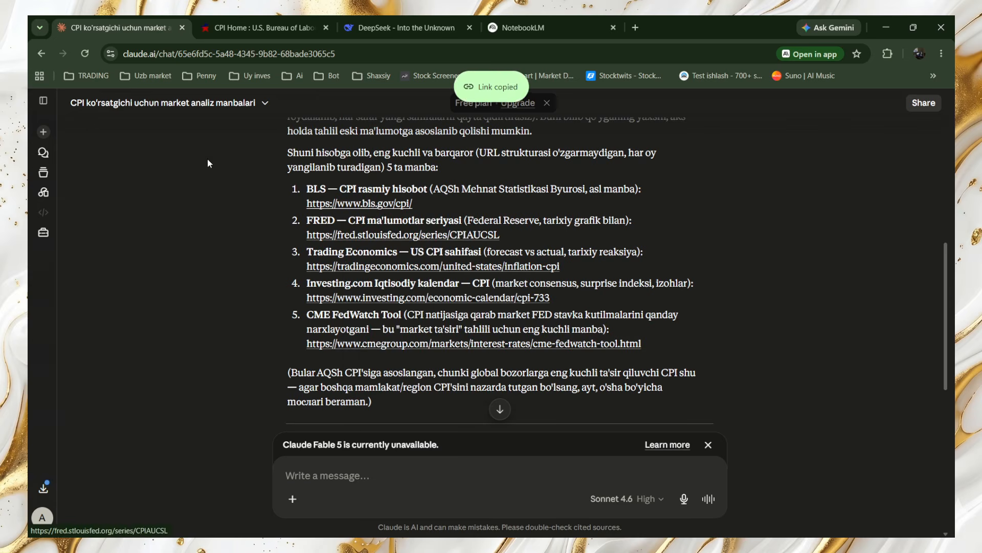
Step: Switch to NotebookLM, search Google for "notebooklm" in a new tab and launch NotebookLM's home page from its official site
{"action": "left_click", "coordinate": [530, 33]}
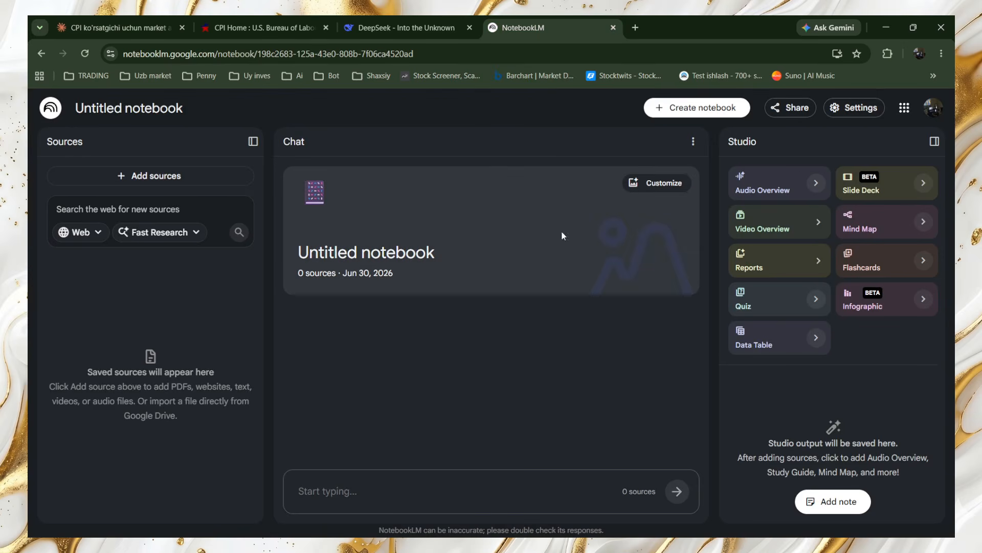
{"action": "left_click", "coordinate": [636, 26]}
{"action": "left_click", "coordinate": [422, 60]}
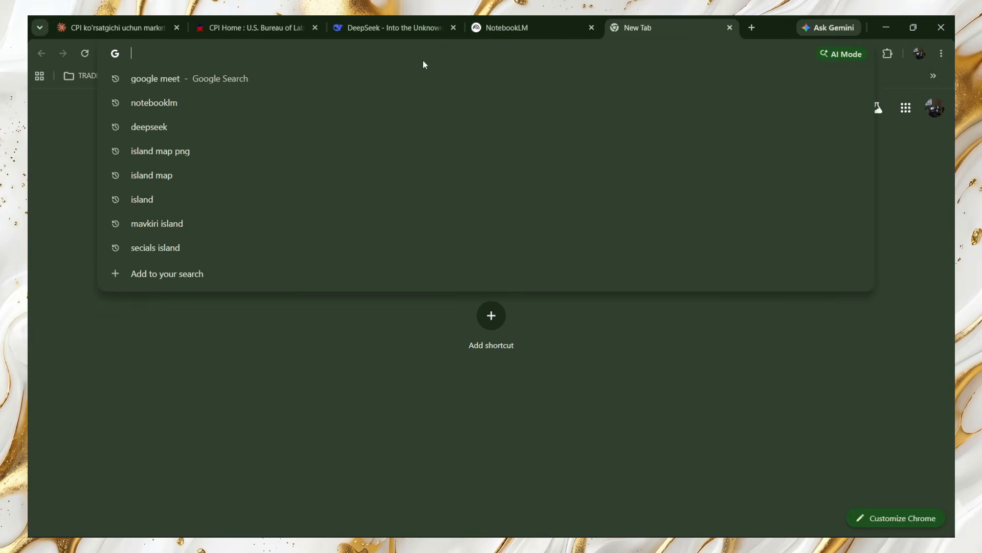
{"action": "type", "text": "notebook"}
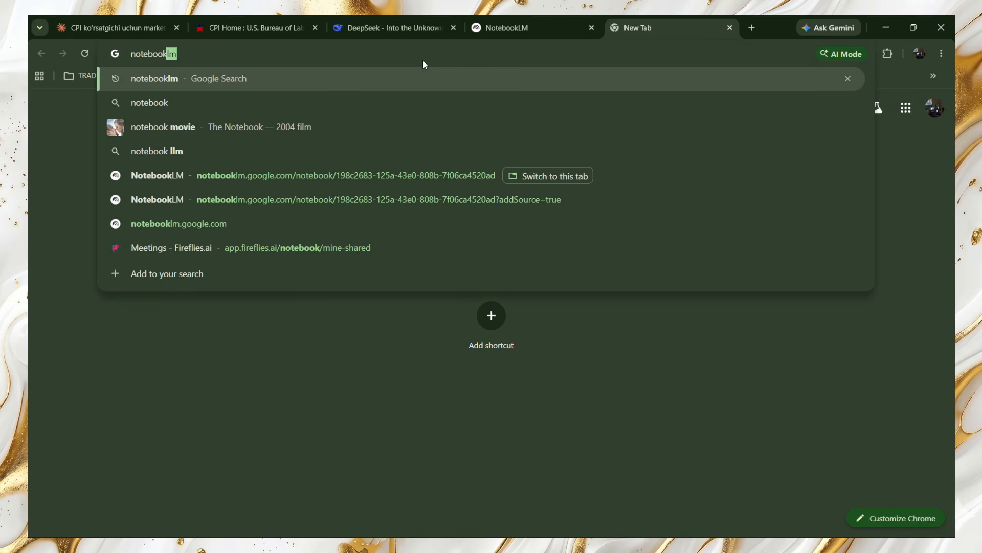
{"action": "key", "text": "Return"}
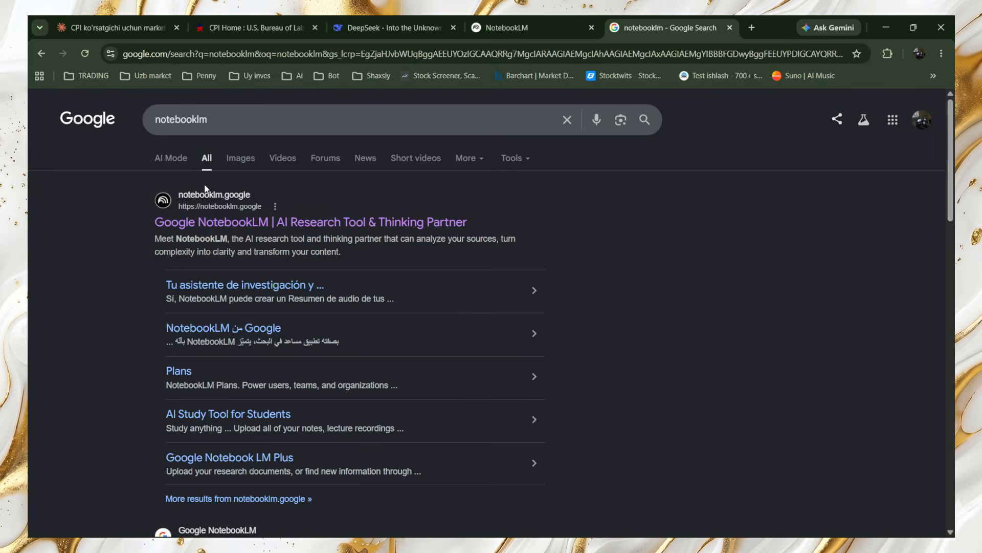
{"action": "left_click", "coordinate": [231, 222]}
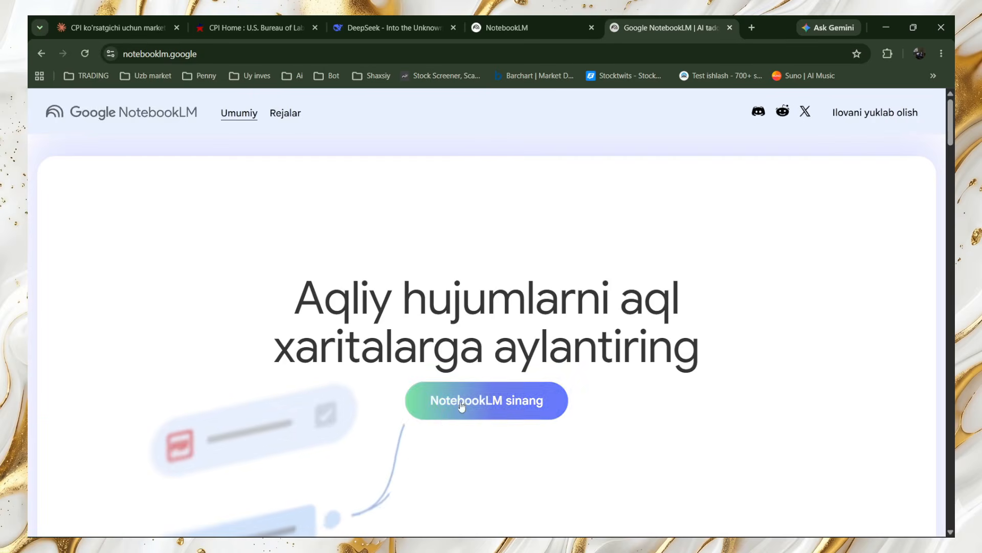
{"action": "left_click", "coordinate": [512, 404]}
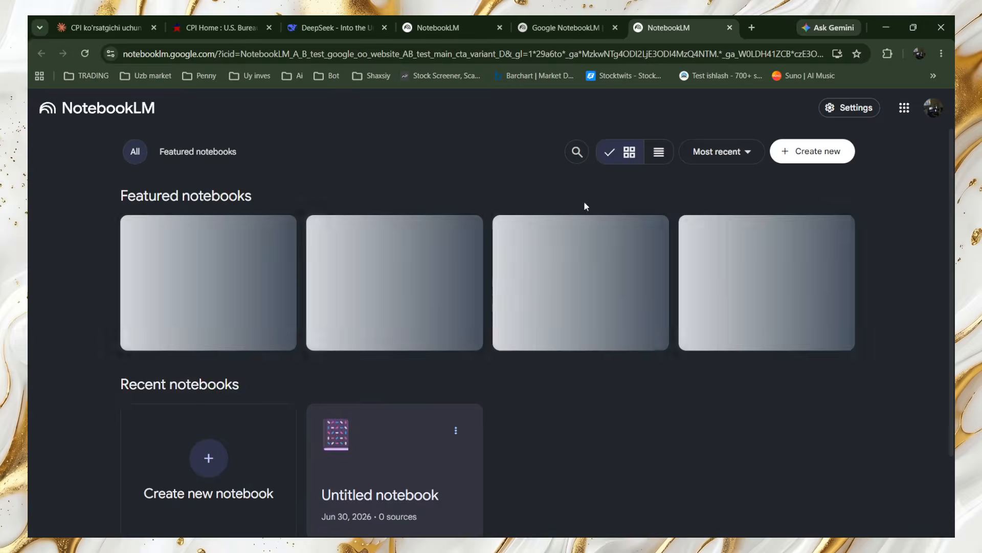
Step: Look over the featured and recent notebooks on the NotebookLM home page and show all featured notebooks
{"action": "scroll", "coordinate": [256, 301], "scroll_direction": "down", "scroll_amount": 2}
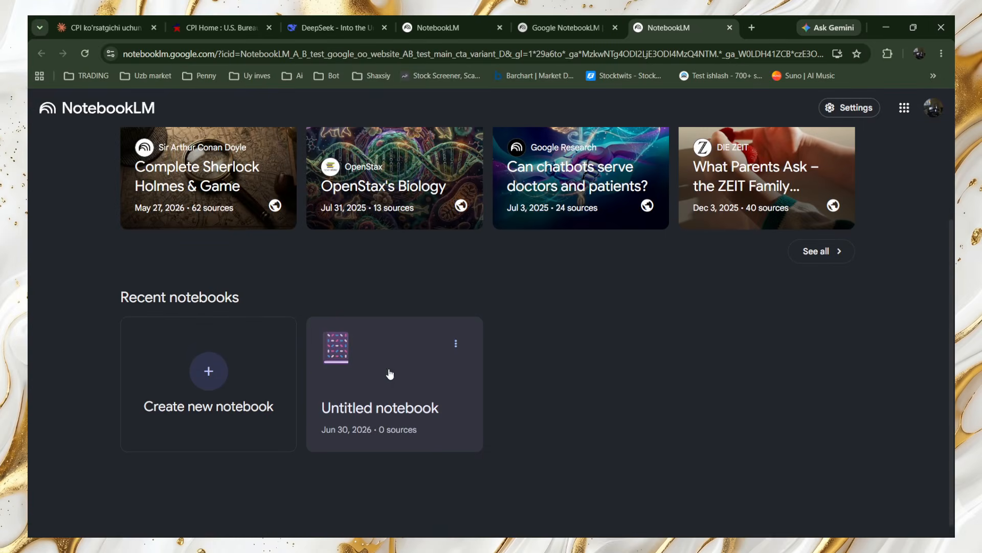
{"action": "scroll", "coordinate": [388, 371], "scroll_direction": "up", "scroll_amount": 1}
{"action": "scroll", "coordinate": [307, 368], "scroll_direction": "down", "scroll_amount": 1}
{"action": "scroll", "coordinate": [327, 343], "scroll_direction": "up", "scroll_amount": 2}
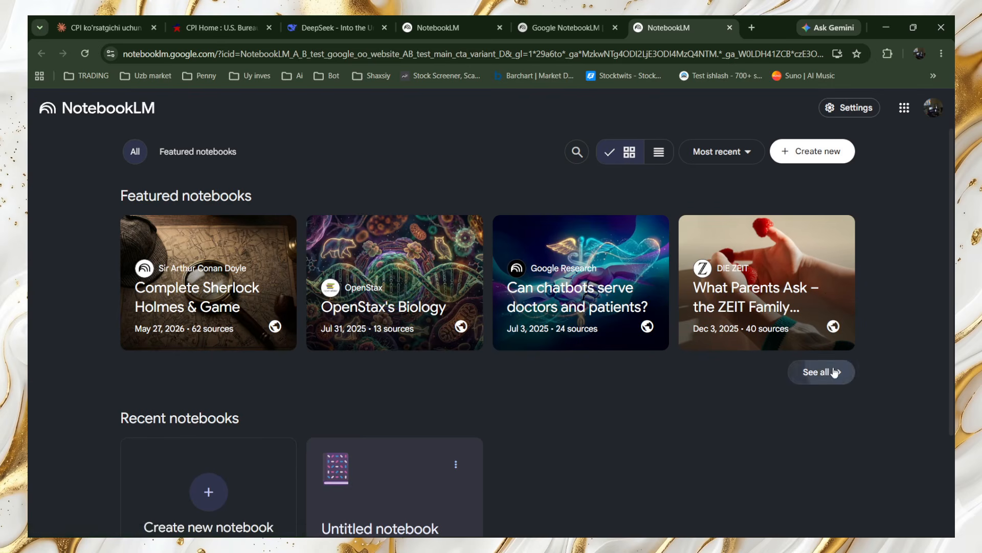
{"action": "left_click", "coordinate": [817, 371]}
Step: Browse the full collection of featured notebooks, examining their topics, publishers and source counts
{"action": "scroll", "coordinate": [504, 274], "scroll_direction": "down", "scroll_amount": 1}
{"action": "scroll", "coordinate": [504, 273], "scroll_direction": "down", "scroll_amount": 6}
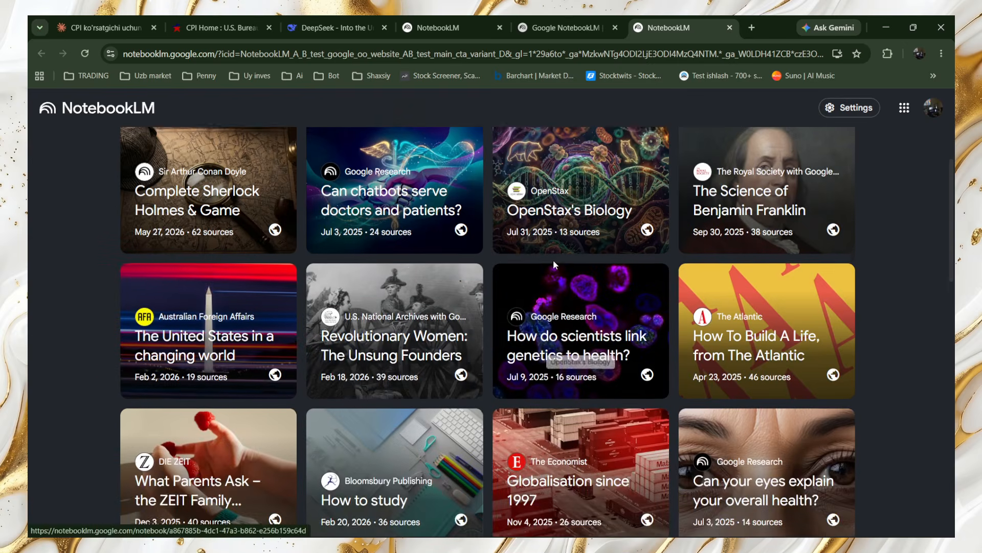
{"action": "scroll", "coordinate": [569, 276], "scroll_direction": "down", "scroll_amount": 6}
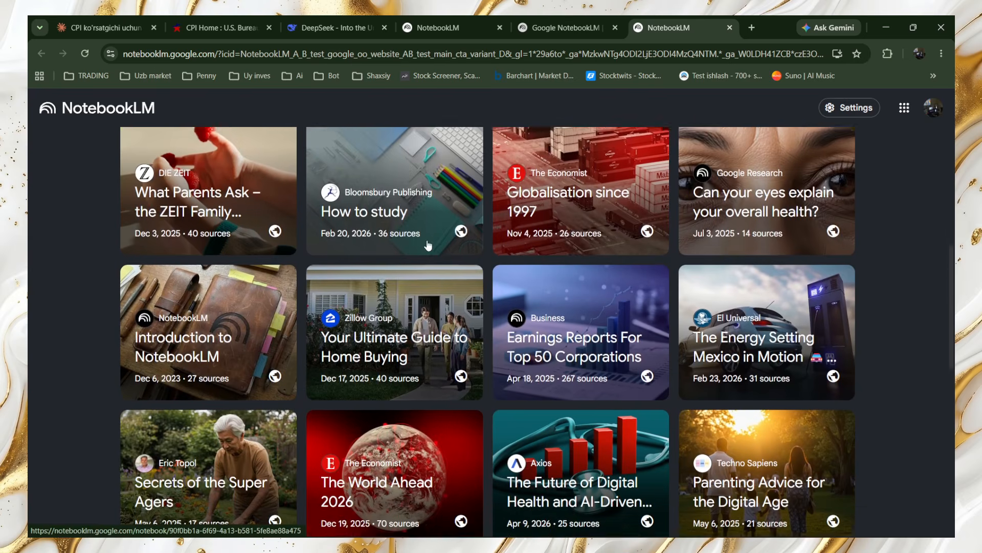
{"action": "scroll", "coordinate": [408, 249], "scroll_direction": "down", "scroll_amount": 6}
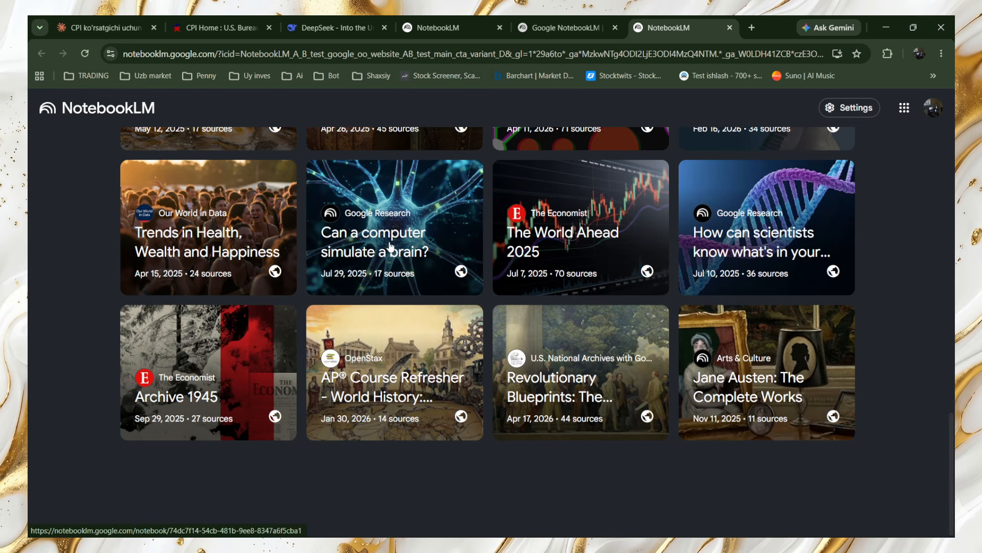
{"action": "scroll", "coordinate": [780, 394], "scroll_direction": "up", "scroll_amount": 3}
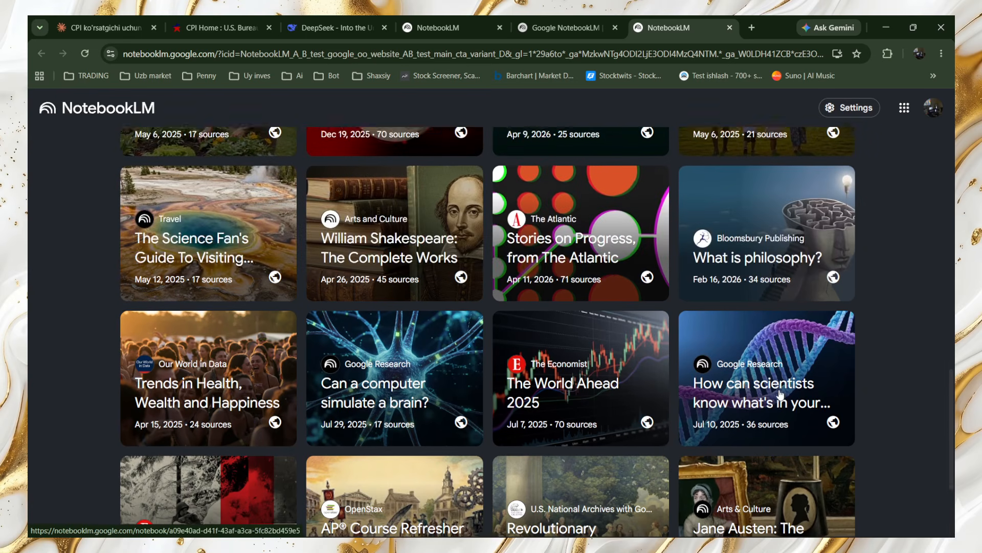
{"action": "scroll", "coordinate": [781, 394], "scroll_direction": "up", "scroll_amount": 14}
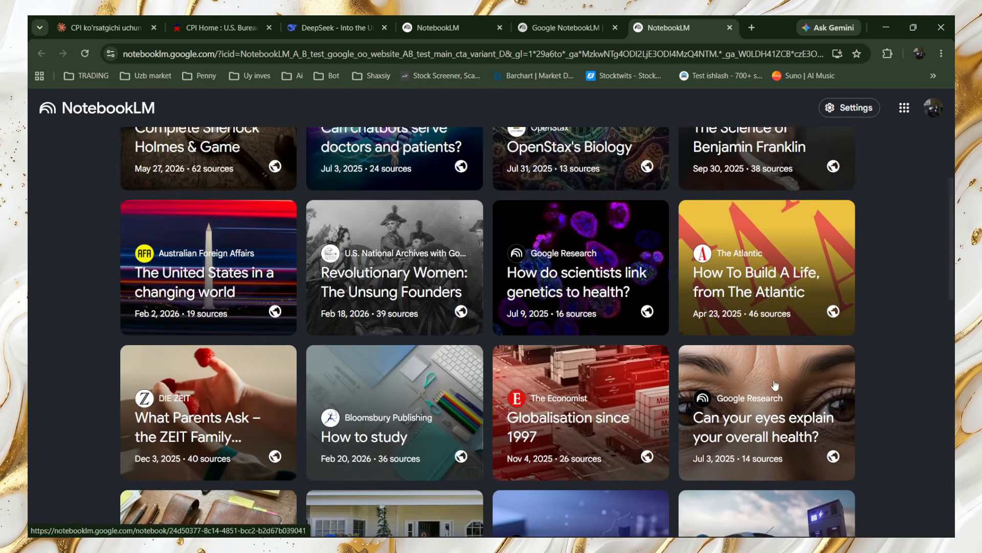
{"action": "scroll", "coordinate": [775, 384], "scroll_direction": "up", "scroll_amount": 4}
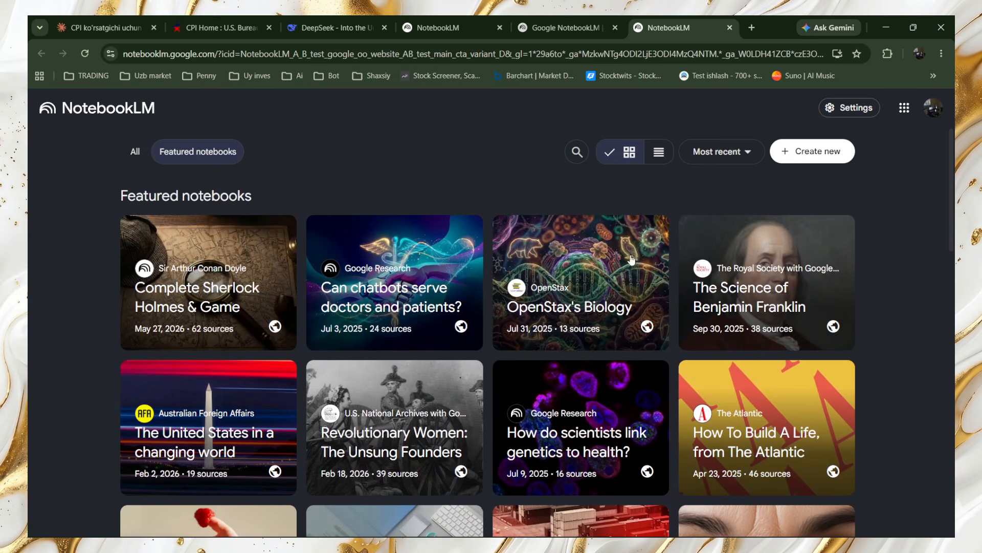
{"action": "scroll", "coordinate": [632, 260], "scroll_direction": "down", "scroll_amount": 2}
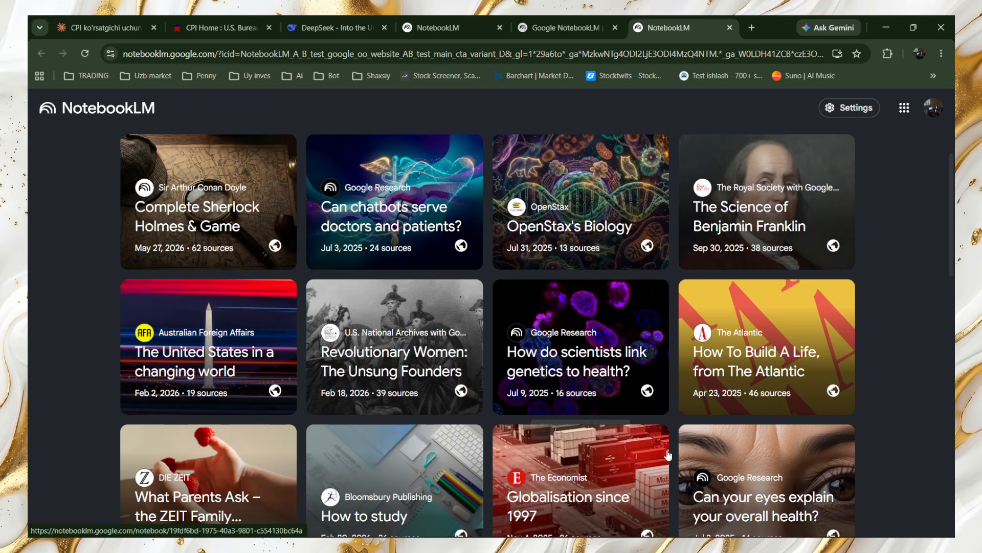
{"action": "scroll", "coordinate": [406, 401], "scroll_direction": "up", "scroll_amount": 2}
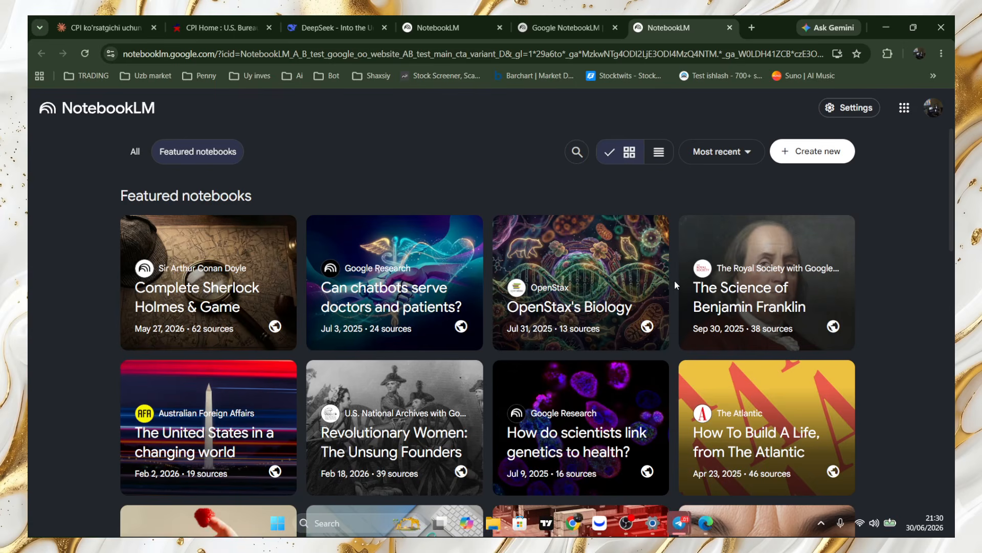
{"action": "scroll", "coordinate": [631, 300], "scroll_direction": "down", "scroll_amount": 2}
{"action": "scroll", "coordinate": [621, 306], "scroll_direction": "up", "scroll_amount": 1}
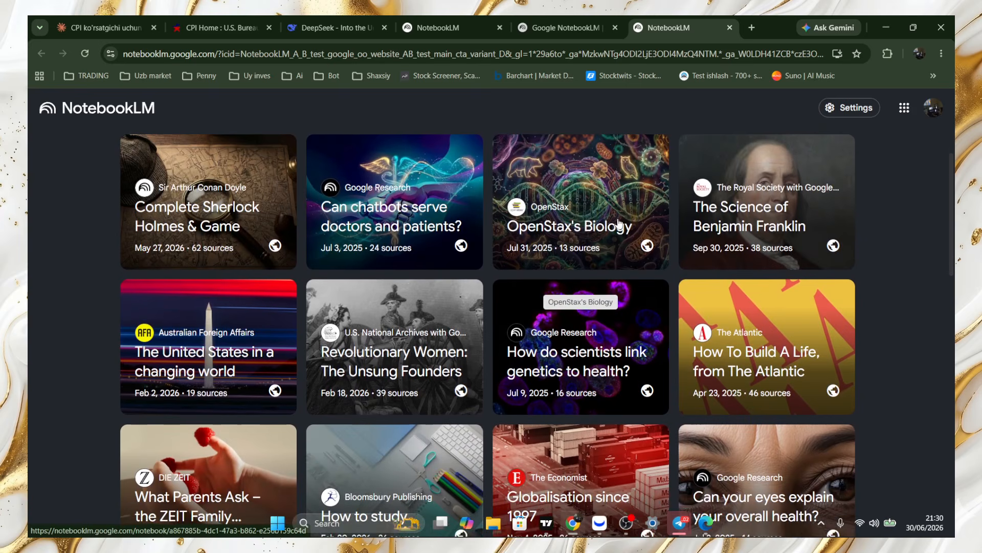
{"action": "scroll", "coordinate": [385, 297], "scroll_direction": "down", "scroll_amount": 5}
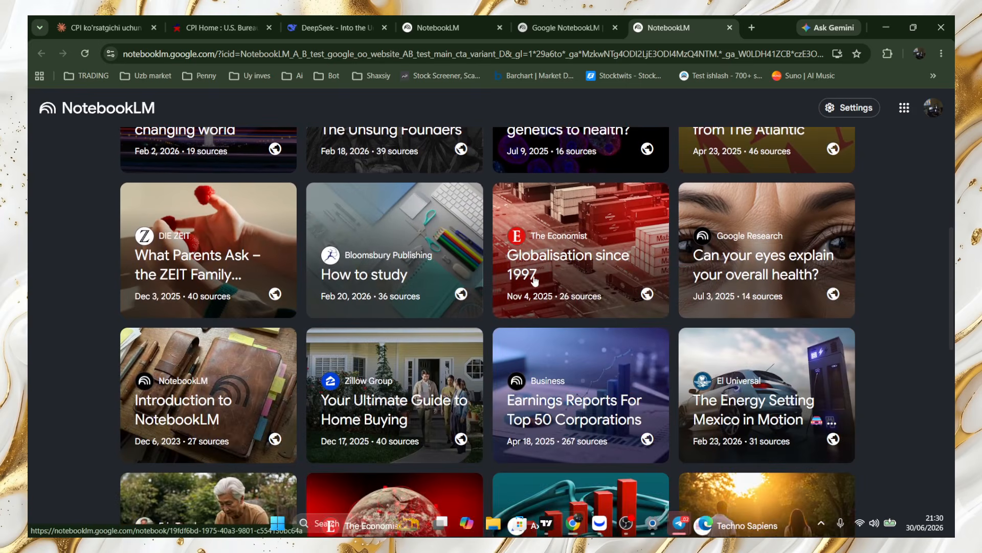
{"action": "scroll", "coordinate": [453, 305], "scroll_direction": "down", "scroll_amount": 2}
{"action": "scroll", "coordinate": [453, 304], "scroll_direction": "down", "scroll_amount": 3}
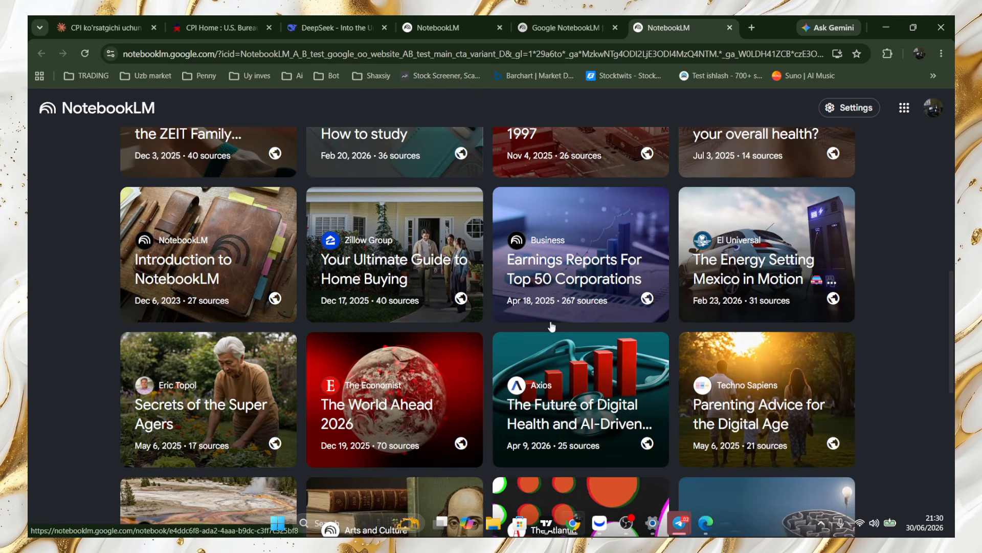
{"action": "scroll", "coordinate": [710, 402], "scroll_direction": "down", "scroll_amount": 5}
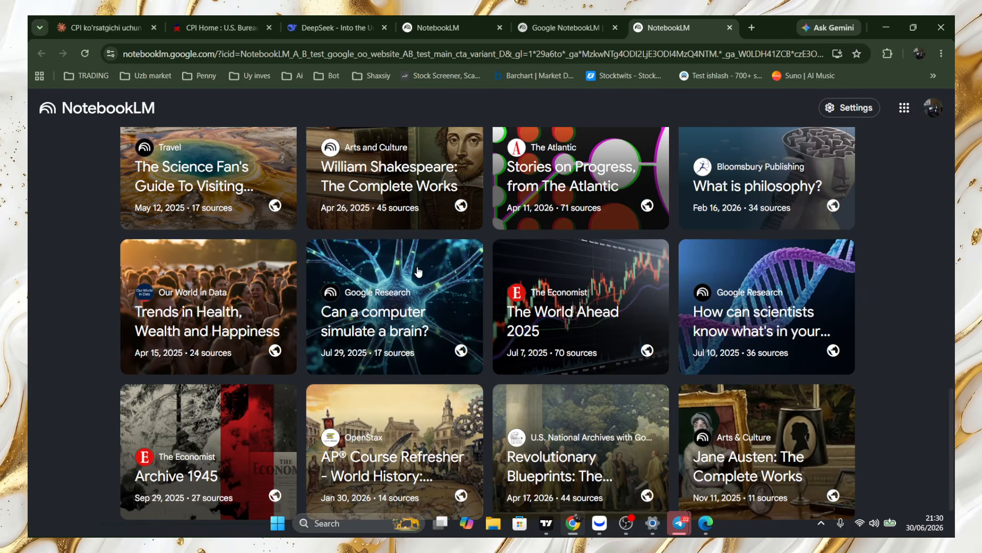
Step: Look over the last featured notebooks and return to the beginning of the collection
{"action": "scroll", "coordinate": [421, 276], "scroll_direction": "down", "scroll_amount": 2}
{"action": "scroll", "coordinate": [426, 297], "scroll_direction": "up", "scroll_amount": 7}
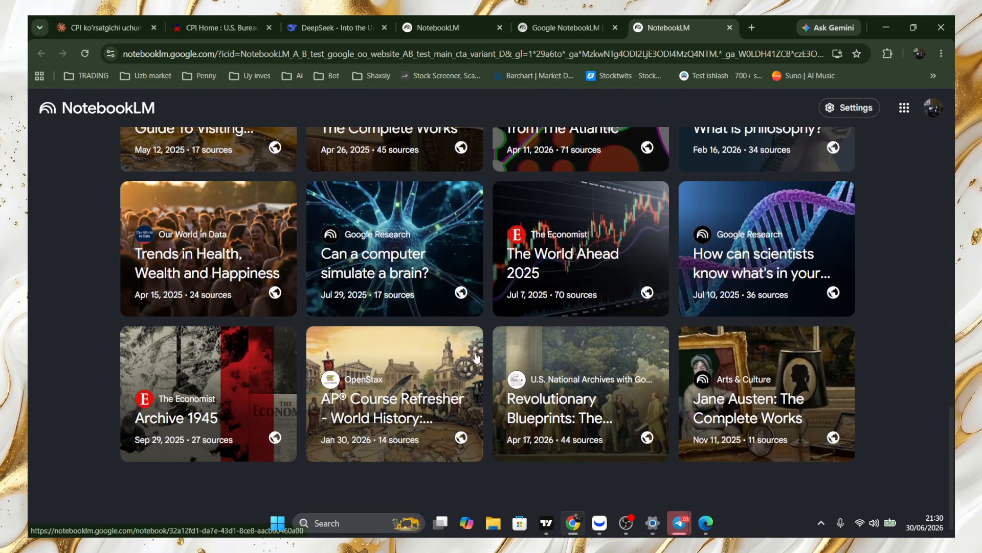
{"action": "scroll", "coordinate": [506, 364], "scroll_direction": "up", "scroll_amount": 10}
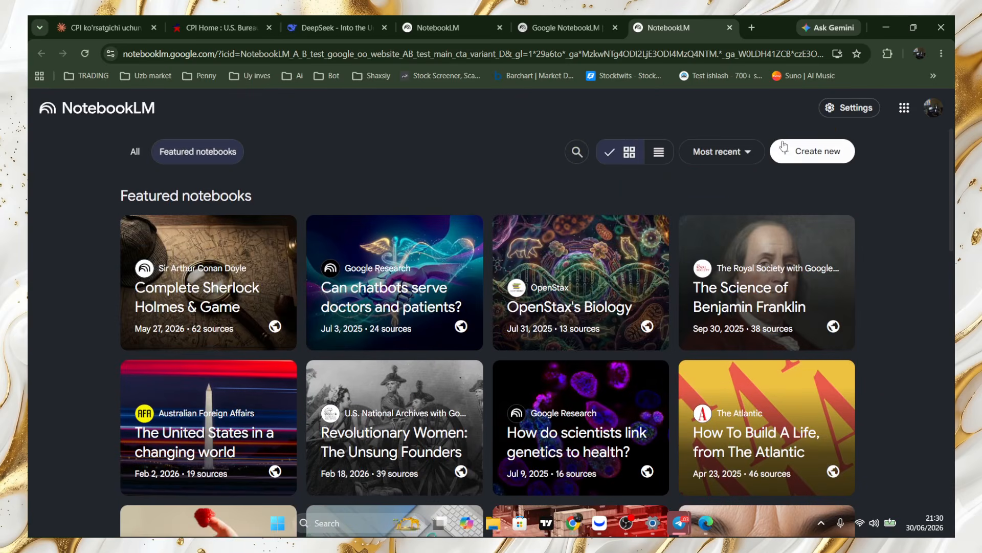
{"action": "left_click", "coordinate": [465, 20]}
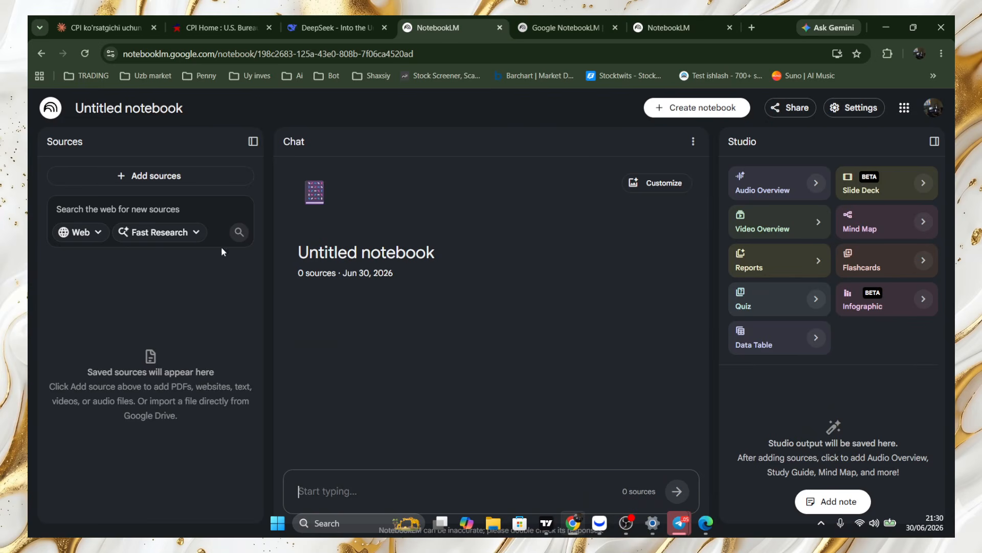
{"action": "left_click", "coordinate": [152, 179]}
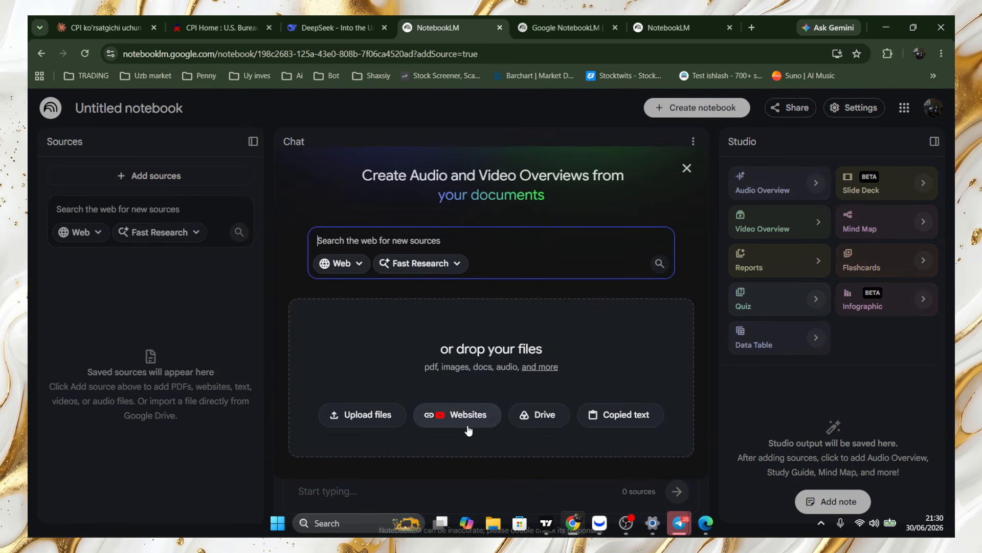
{"action": "left_click", "coordinate": [450, 416]}
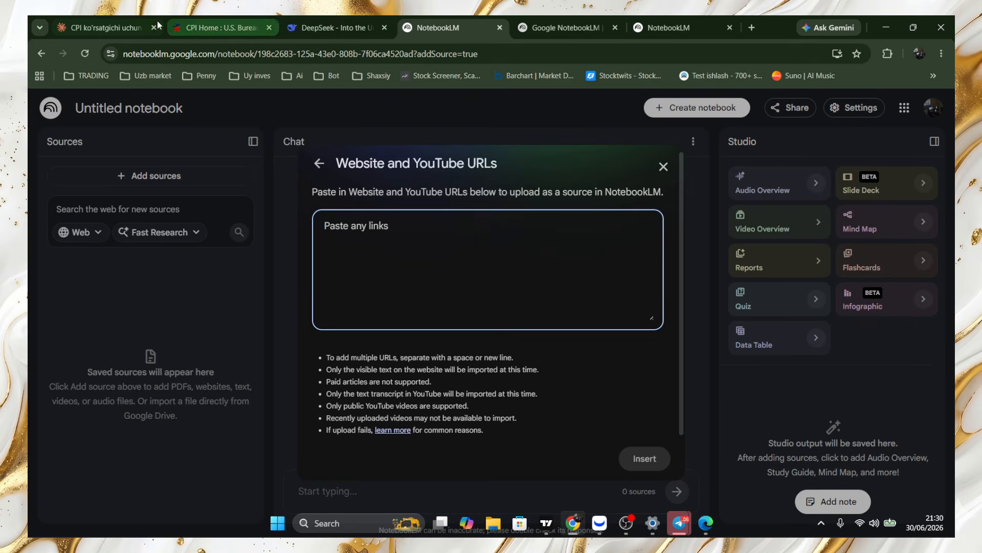
{"action": "left_click", "coordinate": [127, 28]}
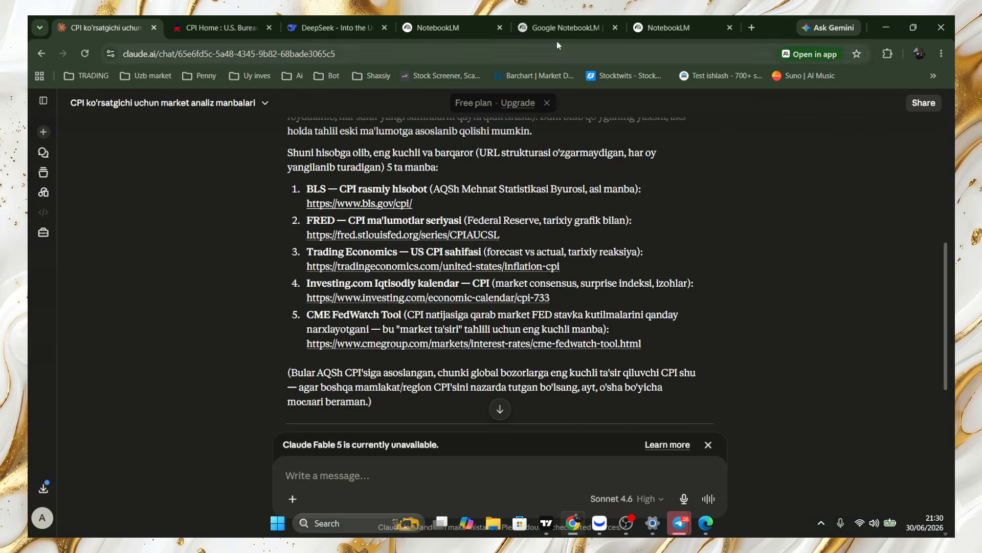
{"action": "left_click", "coordinate": [450, 28]}
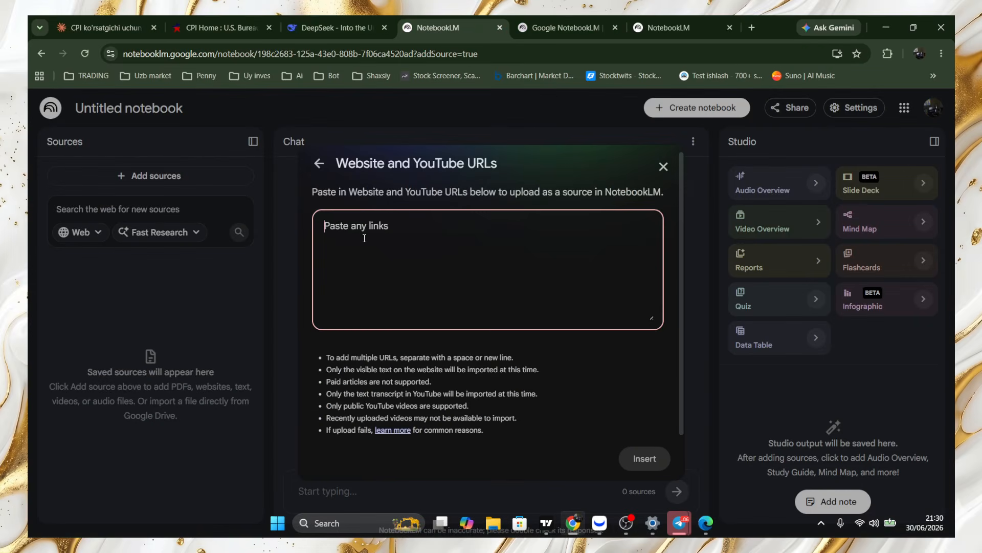
{"action": "type", "text": "https://www.bls.gov/cpi/"}
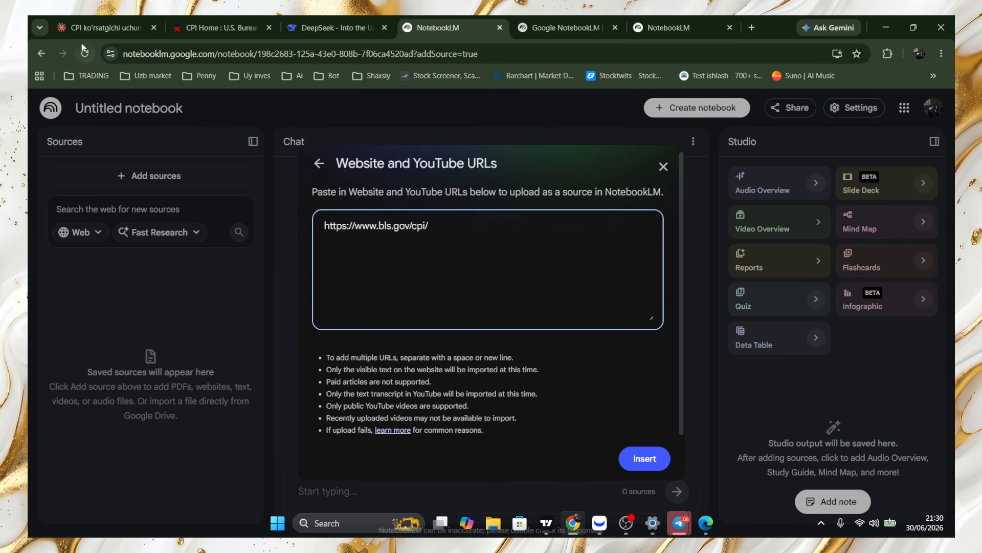
{"action": "left_click", "coordinate": [95, 29]}
{"action": "right_click", "coordinate": [333, 235]}
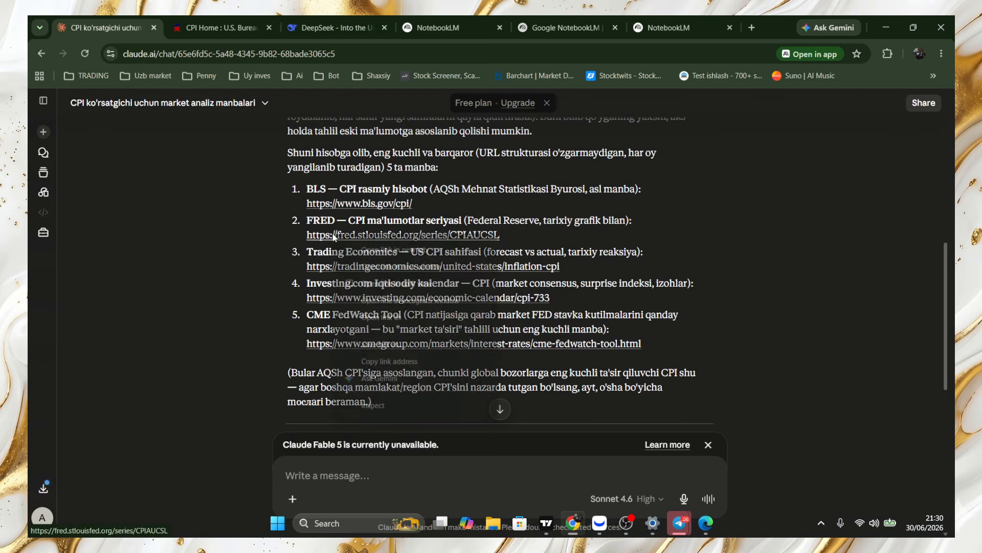
{"action": "left_click", "coordinate": [379, 359]}
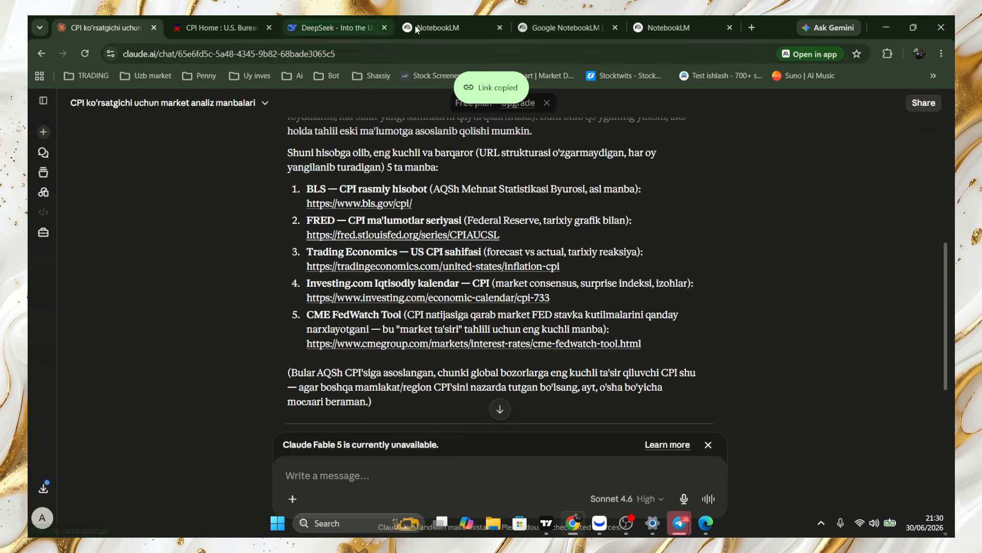
{"action": "left_click", "coordinate": [440, 28]}
{"action": "key", "text": "Return"}
{"action": "key", "text": "ctrl+v"}
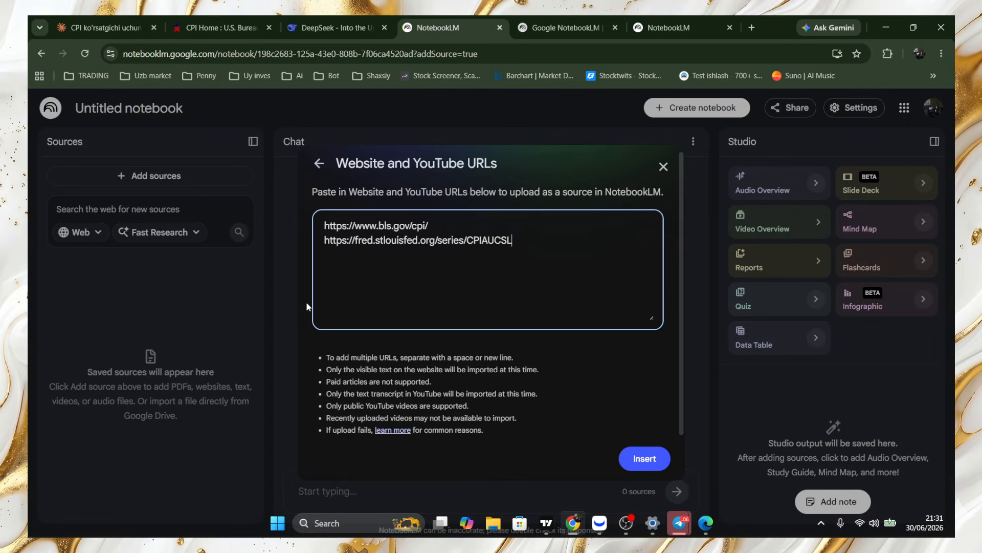
{"action": "left_click", "coordinate": [112, 27]}
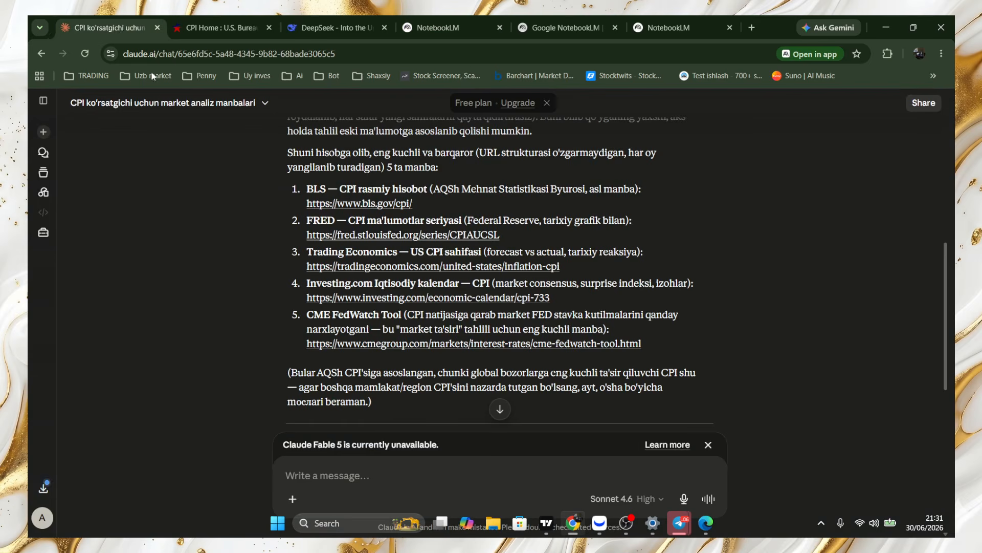
{"action": "right_click", "coordinate": [335, 270]}
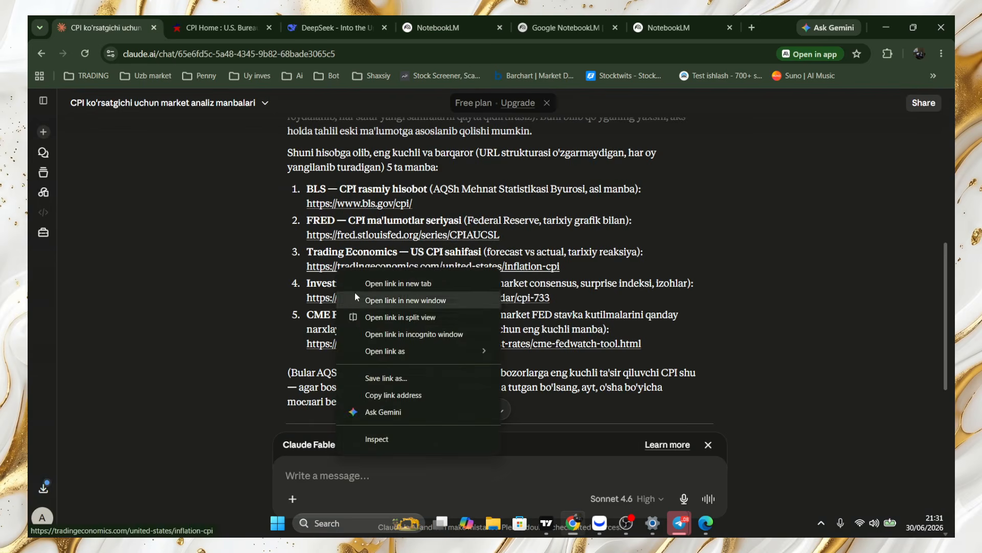
{"action": "left_click", "coordinate": [393, 395]}
{"action": "left_click", "coordinate": [419, 27]}
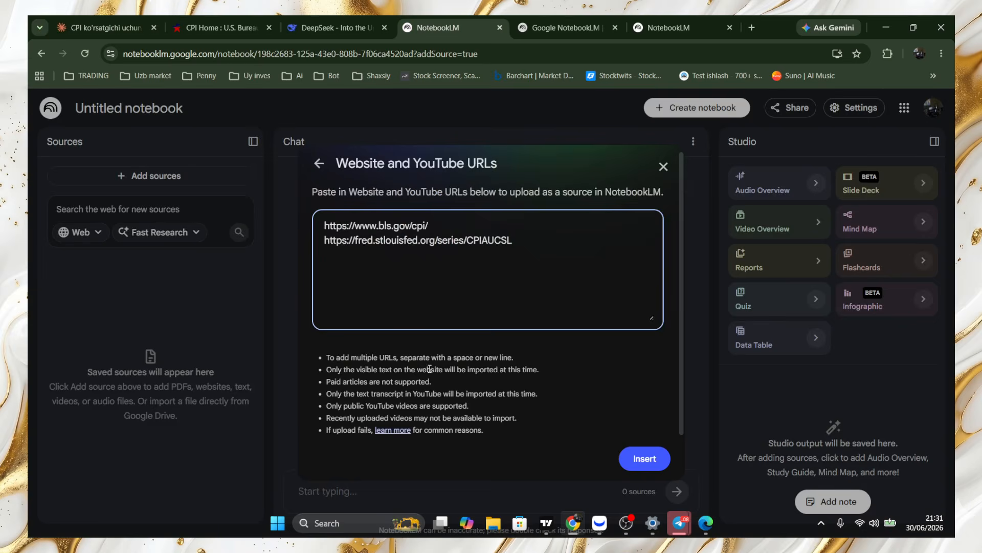
{"action": "key", "text": "ctrl+v"}
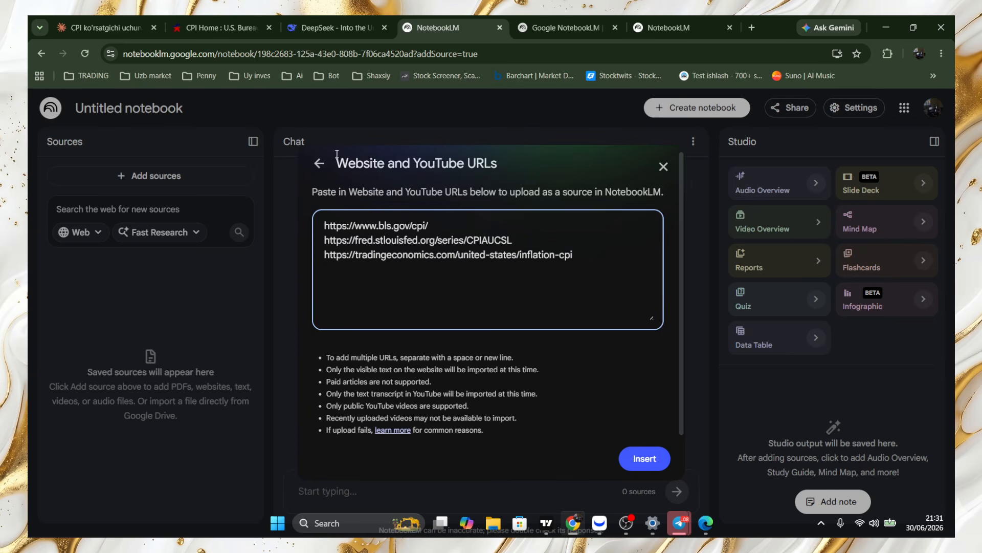
{"action": "left_click", "coordinate": [95, 21]}
{"action": "right_click", "coordinate": [363, 300]}
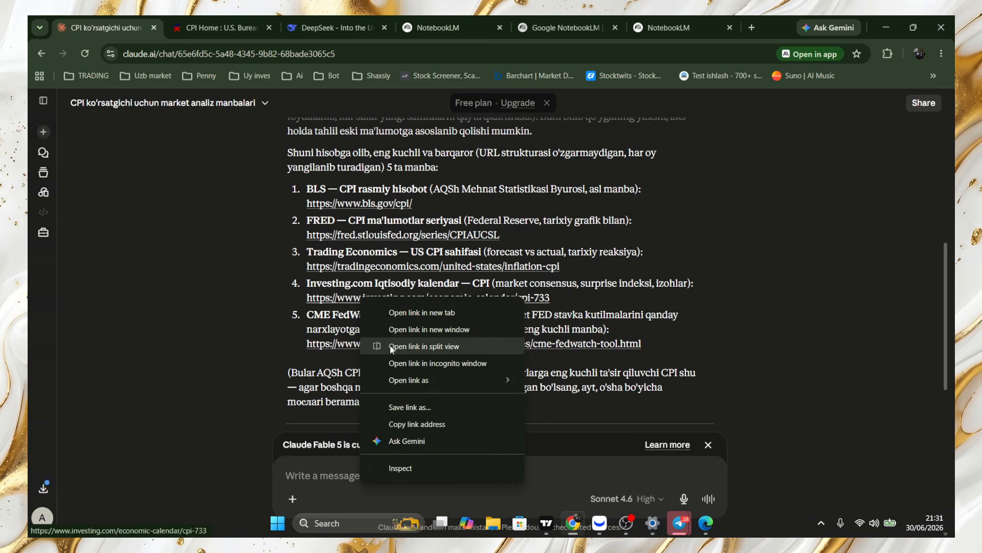
{"action": "left_click", "coordinate": [404, 424]}
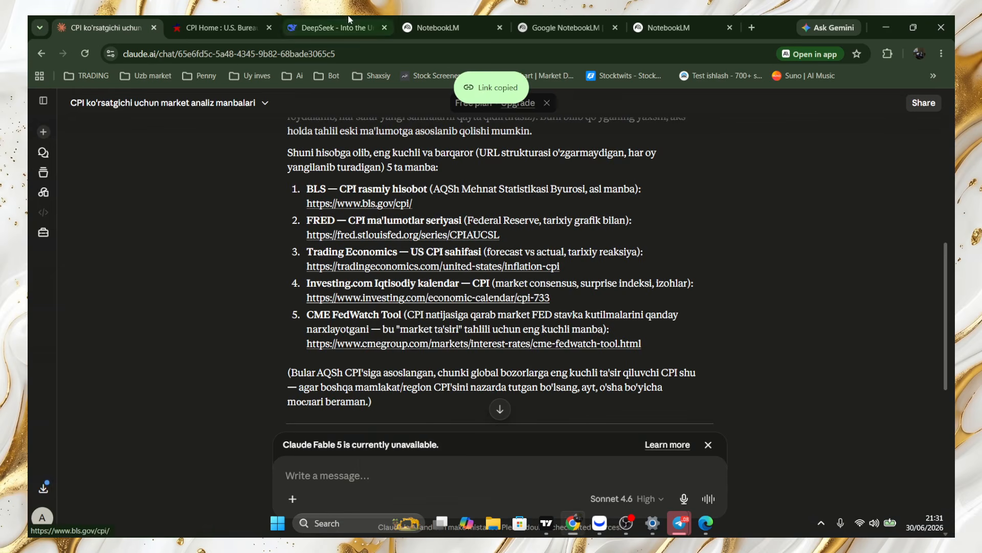
{"action": "left_click", "coordinate": [441, 28]}
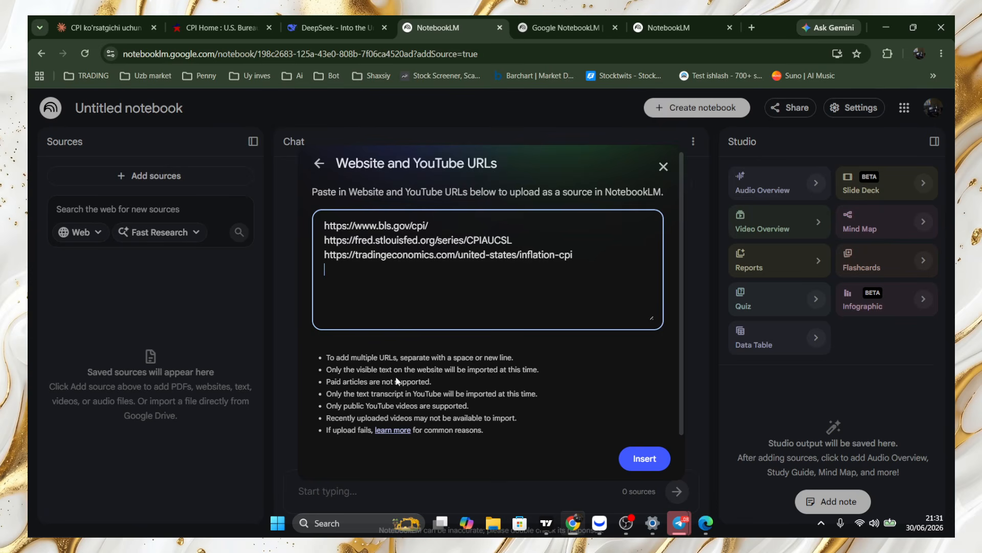
{"action": "key", "text": "ctrl+v"}
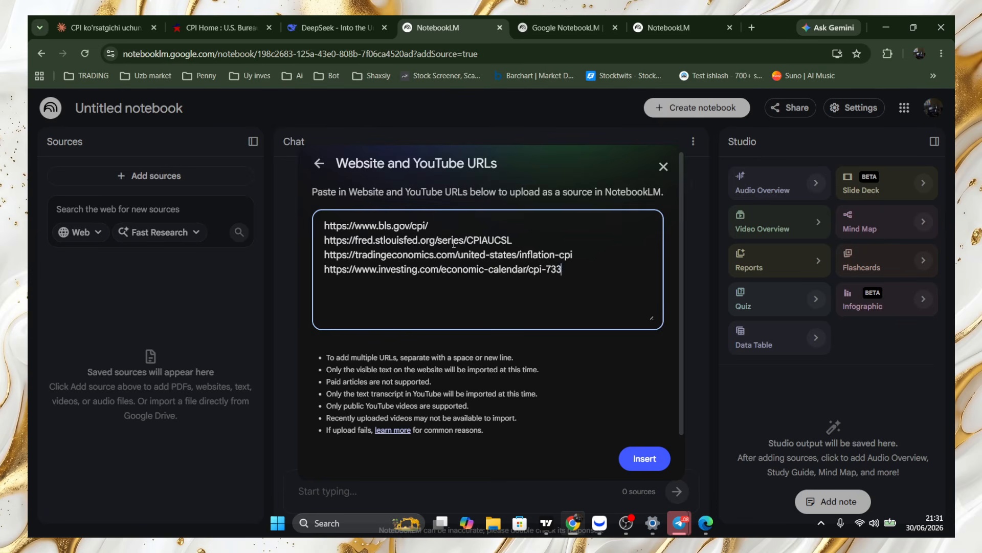
Step: Copy the CME FedWatch Tool link from the Claude chat, add it as the fifth NotebookLM link and insert all the links as sources
{"action": "left_click", "coordinate": [102, 28]}
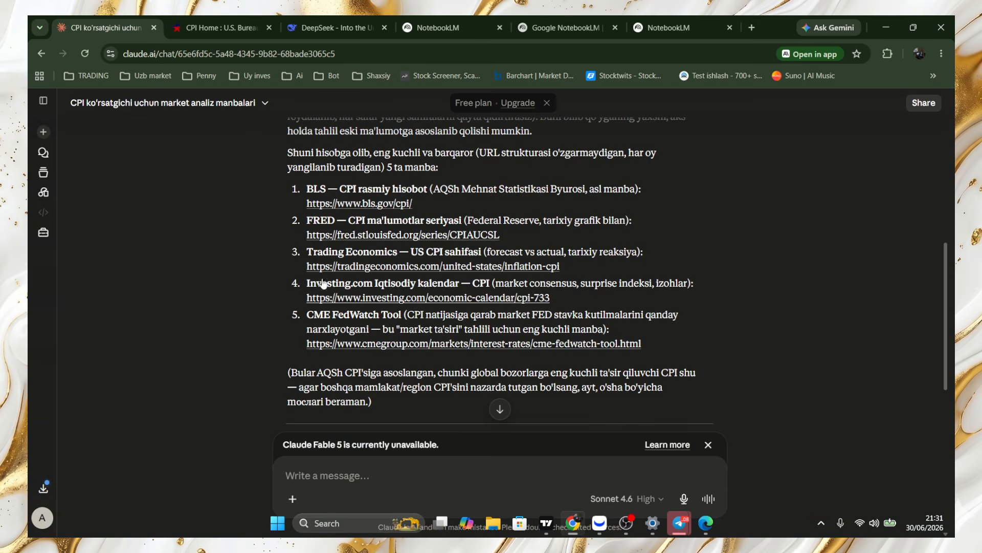
{"action": "right_click", "coordinate": [383, 344]}
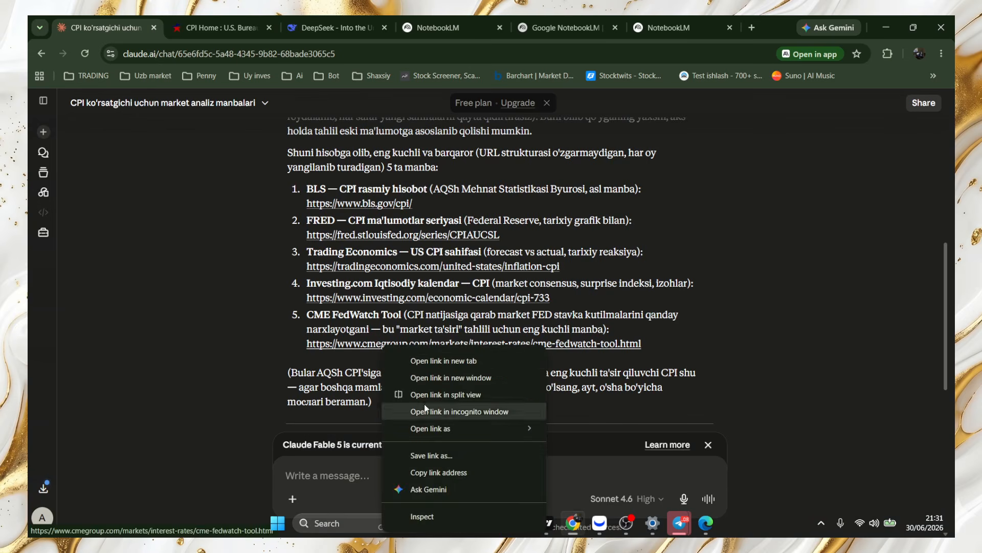
{"action": "left_click", "coordinate": [439, 472]}
{"action": "left_click", "coordinate": [445, 27]}
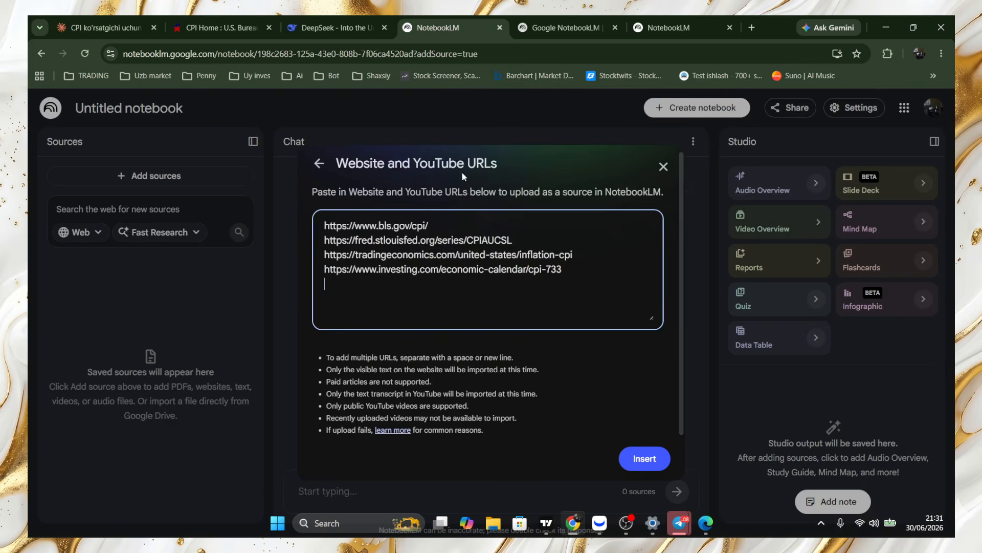
{"action": "key", "text": "ctrl+v"}
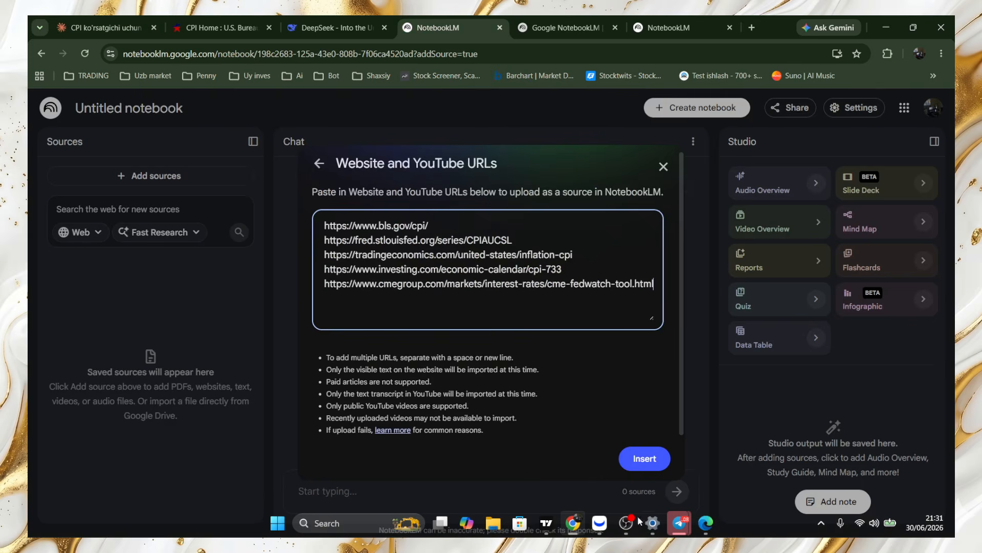
{"action": "left_click", "coordinate": [639, 459]}
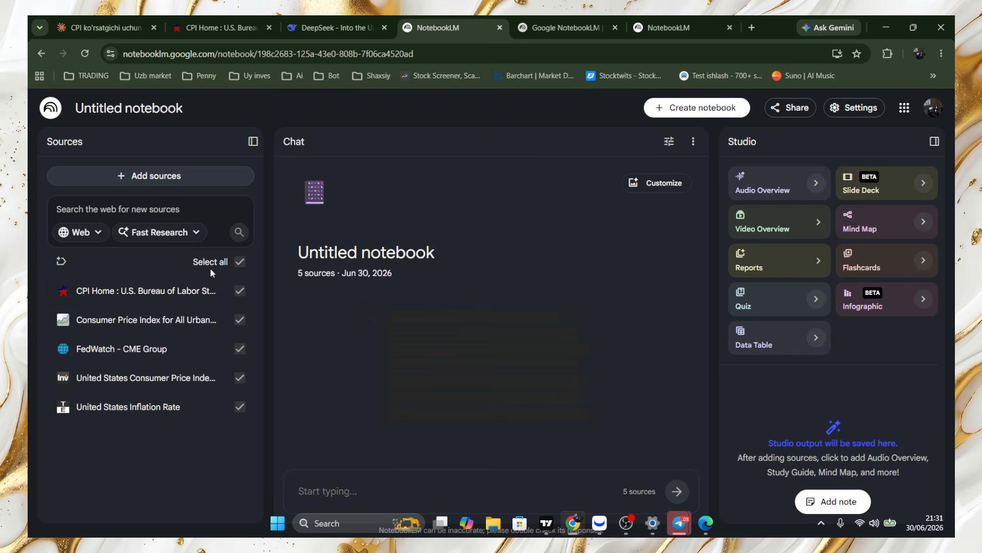
Step: Read the notebook's generated summary of the CPI sources and its suggested questions
{"action": "scroll", "coordinate": [388, 398], "scroll_direction": "down", "scroll_amount": 5}
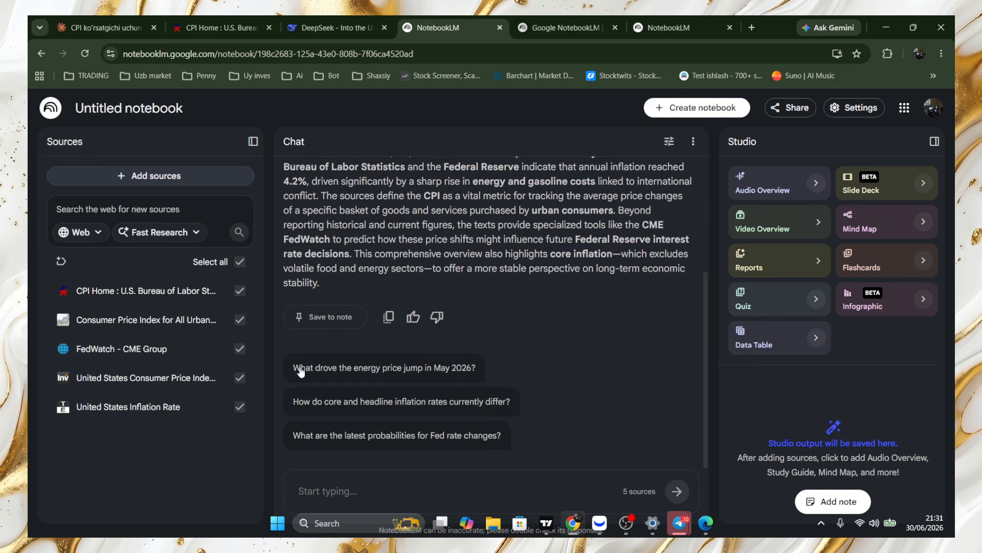
{"action": "scroll", "coordinate": [389, 307], "scroll_direction": "up", "scroll_amount": 5}
{"action": "scroll", "coordinate": [409, 276], "scroll_direction": "down", "scroll_amount": 5}
{"action": "scroll", "coordinate": [409, 277], "scroll_direction": "down", "scroll_amount": 1}
{"action": "scroll", "coordinate": [409, 276], "scroll_direction": "up", "scroll_amount": 2}
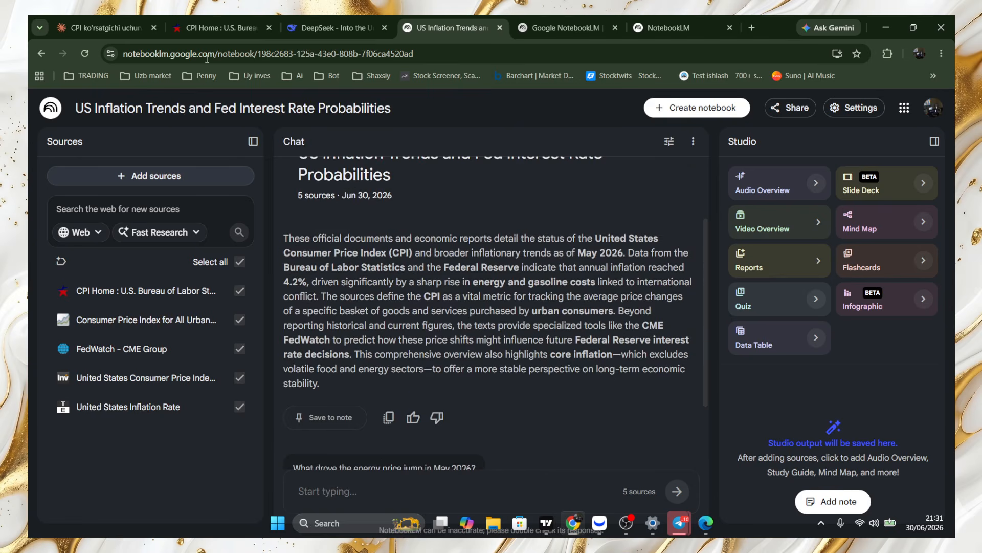
Step: Switch to the Claude chat and begin a message with "menga notebook lm sozlamalarini ozbek tiliga moslashtirishim yani doim nima so'ralsa"
{"action": "left_click", "coordinate": [117, 21]}
{"action": "scroll", "coordinate": [466, 295], "scroll_direction": "down", "scroll_amount": 10}
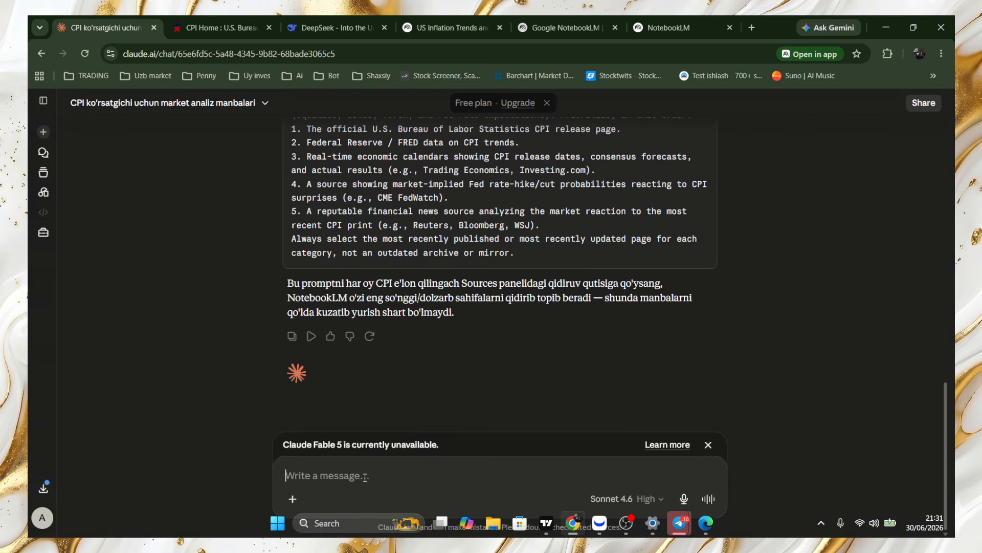
{"action": "type", "text": "me"}
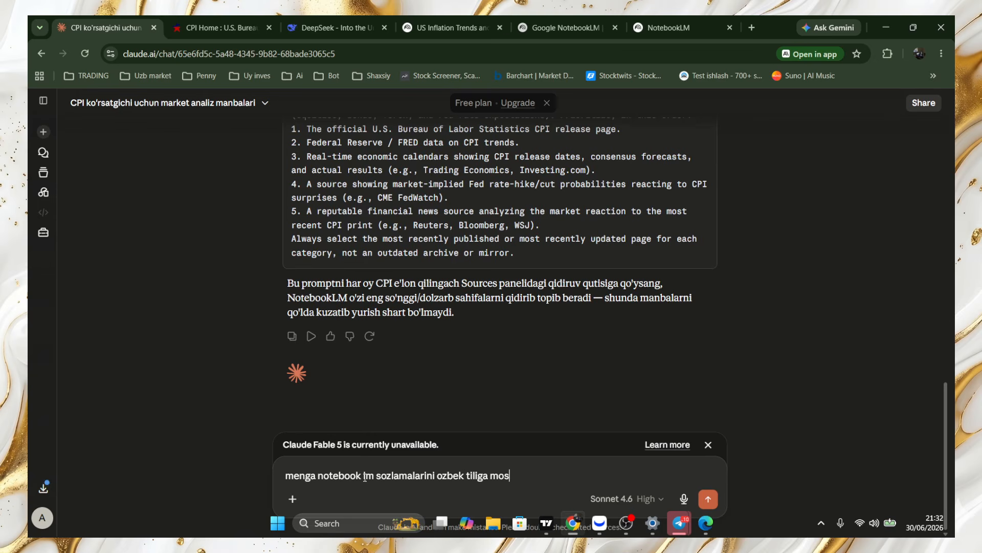
{"action": "type", "text": "ishim va"}
{"action": "type", "text": "va doim"}
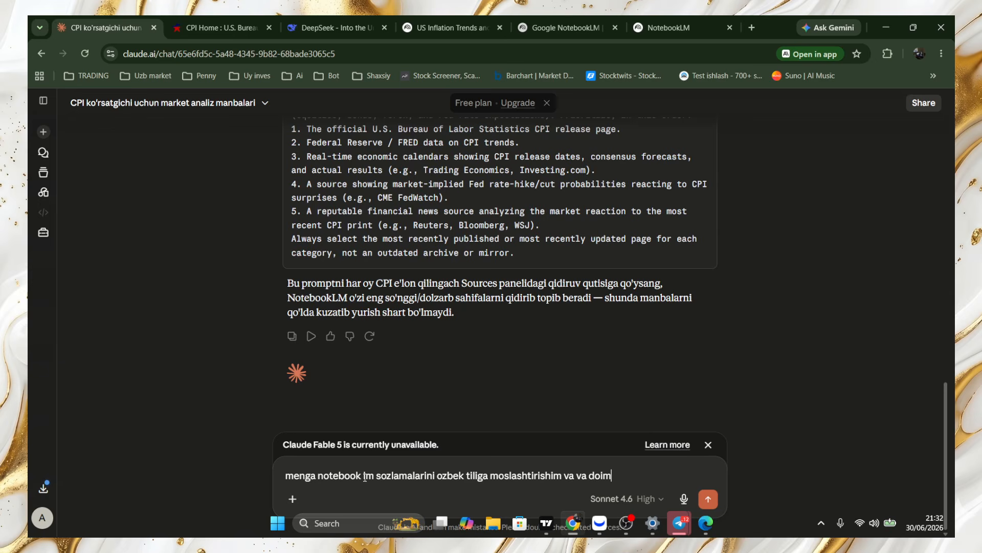
{"action": "type", "text": " nima so"}
{"action": "key", "text": "BackSpace"}
{"action": "key", "text": "BackSpace"}
{"action": "key", "text": "BackSpace"}
{"action": "key", "text": "BackSpace"}
{"action": "key", "text": "BackSpace"}
{"action": "type", "text": "yani doim nima so'ralsa "}
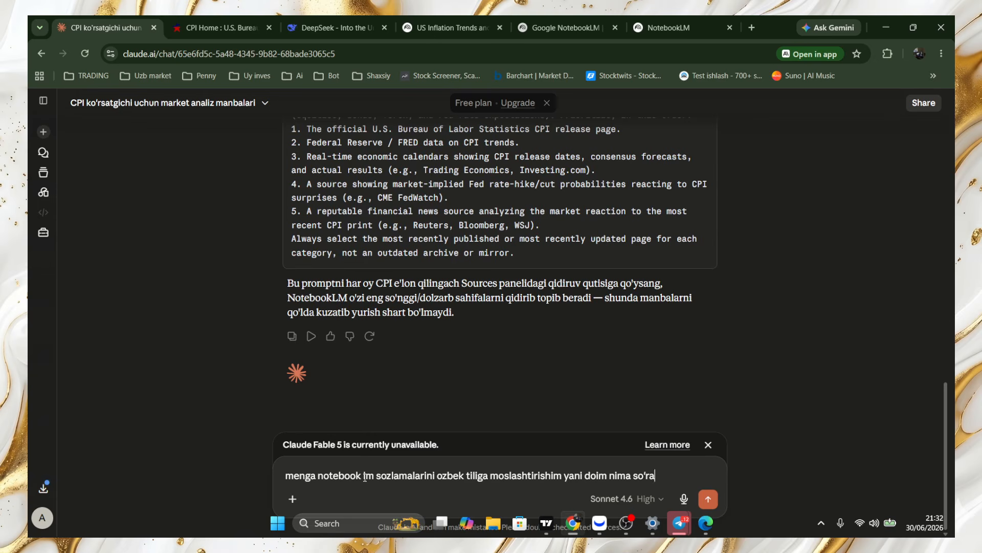
Step: Continue the message with "o'zbek tilida javob qaytarishi hamda tahlilni juda sinchkovlik bilan amalga oshirishi uchun"
{"action": "type", "text": "o'zbek tilida javo"}
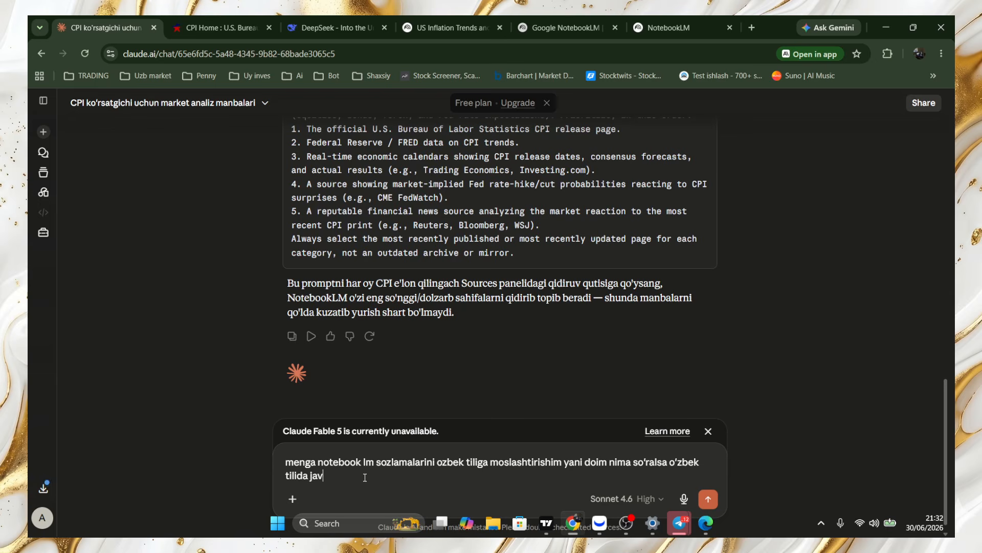
{"action": "key", "text": "BackSpace"}
{"action": "type", "text": "ob"}
{"action": "type", "text": " qaytarishi"}
{"action": "type", "text": " hmada"}
{"action": "key", "text": "BackSpace"}
{"action": "key", "text": "BackSpace"}
{"action": "key", "text": "BackSpace"}
{"action": "key", "text": "BackSpace"}
{"action": "key", "text": "BackSpace"}
{"action": "key", "text": "BackSpace"}
{"action": "type", "text": "hamda tahlilni ju"}
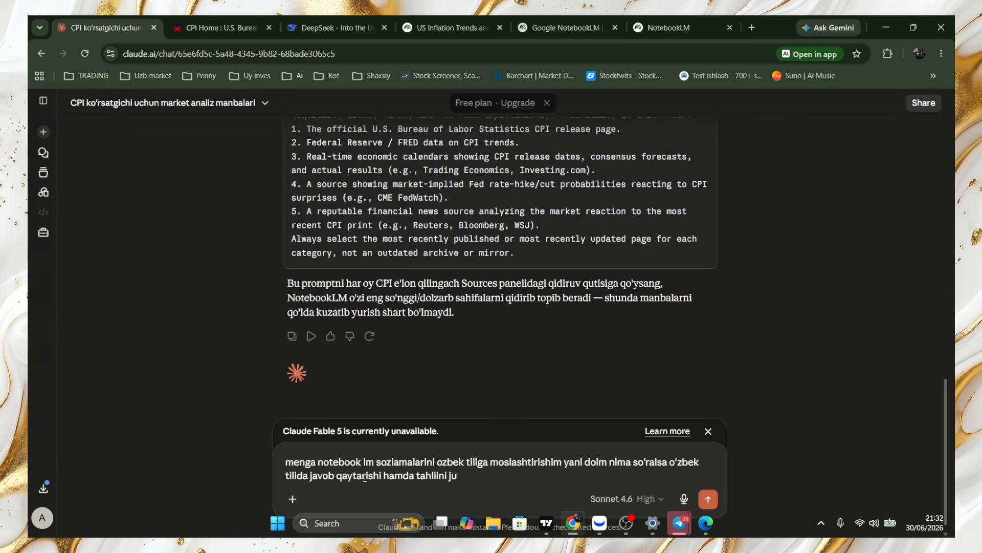
{"action": "type", "text": "da sinchkovlik bilan amalg"}
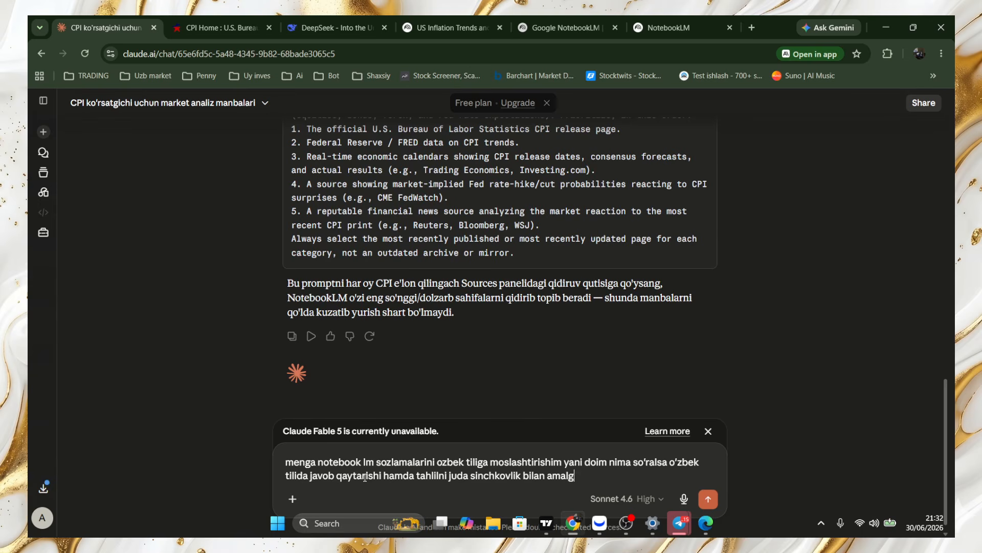
{"action": "type", "text": "a oshirishi uchun"}
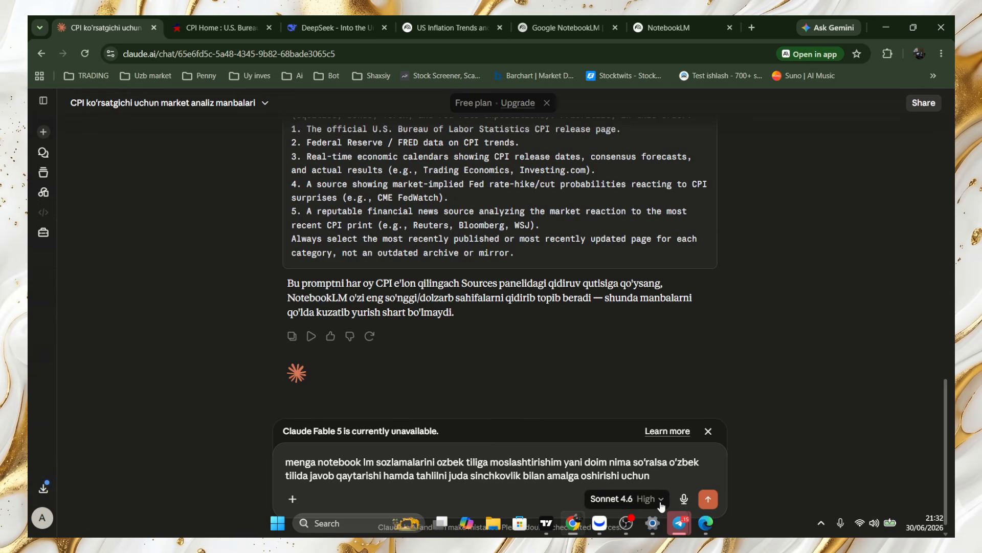
Step: Continue the message with "Ayni notebookllm sozlamalar paneliga"
{"action": "type", "text": "Ayyni"}
{"action": "key", "text": "BackSpace"}
{"action": "key", "text": "BackSpace"}
{"action": "key", "text": "BackSpace"}
{"action": "key", "text": "BackSpace"}
{"action": "type", "text": "ni n"}
{"action": "type", "text": "oteboo"}
{"action": "type", "text": "kllm so"}
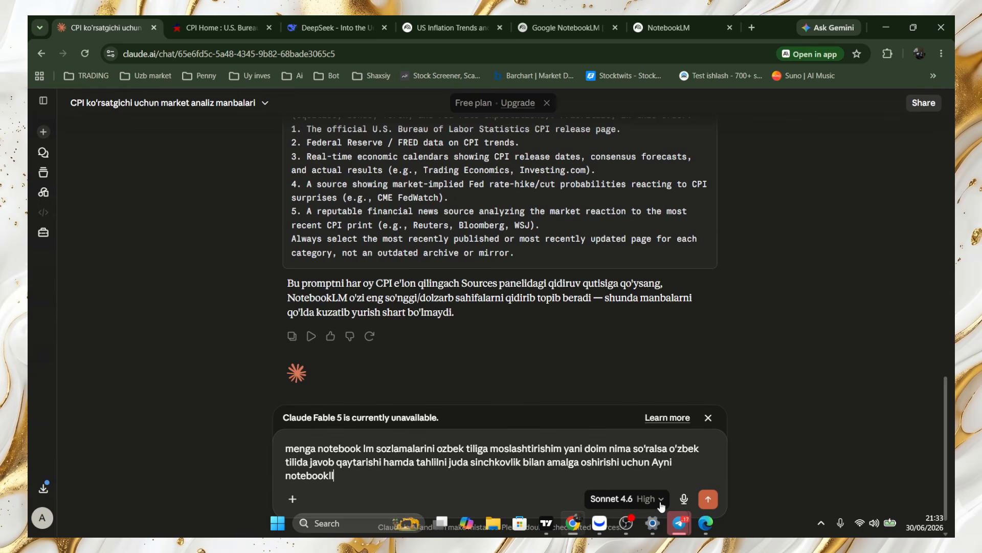
{"action": "type", "text": "zlamalar paneliga"}
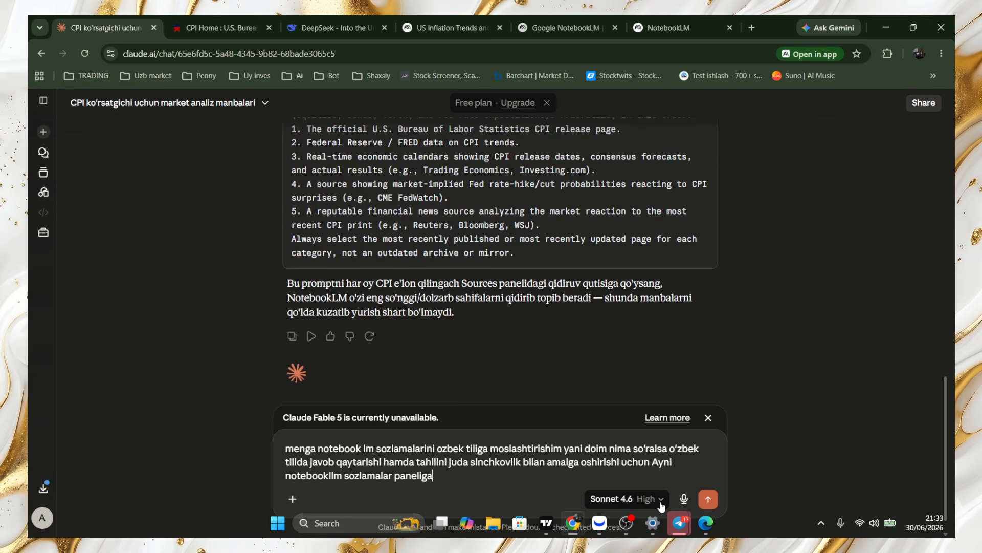
Step: Finish the message text with "kerak promptni yozib ber uham ingliz tilida bo'lsin"
{"action": "type", "text": "kerak promptni yyo"}
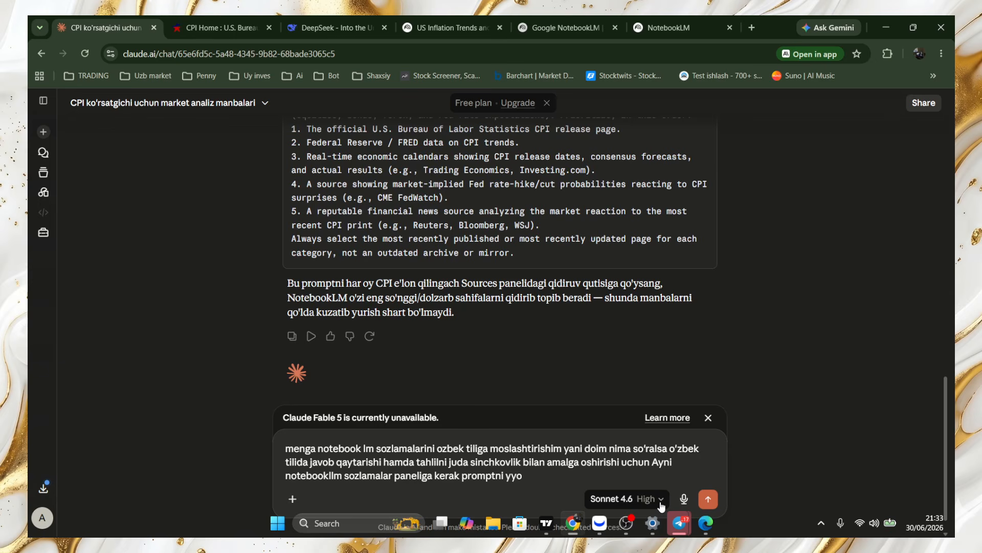
{"action": "key", "text": "BackSpace"}
{"action": "key", "text": "BackSpace"}
{"action": "type", "text": "ozib ber ush"}
{"action": "key", "text": "BackSpace"}
{"action": "key", "text": "BackSpace"}
{"action": "type", "text": "ham ingliz ty"}
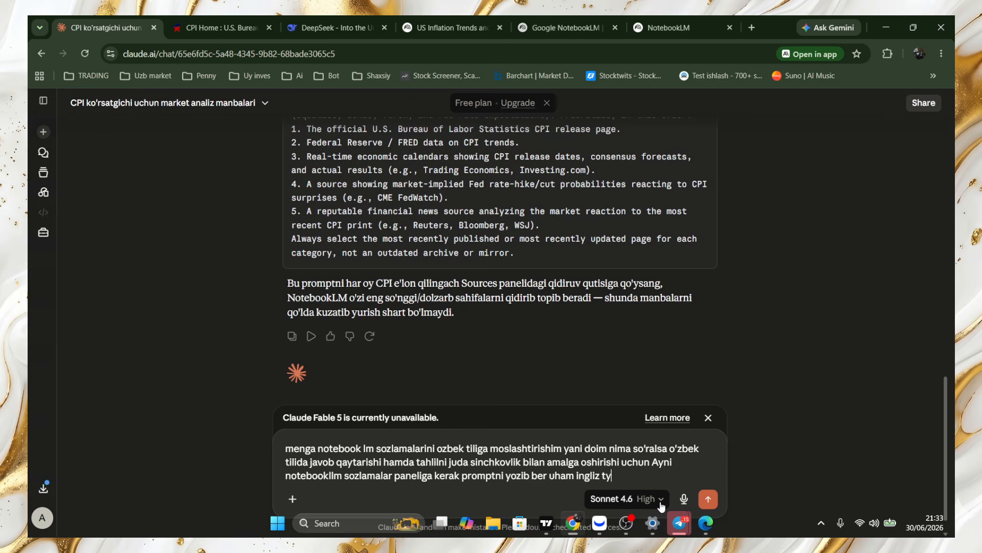
{"action": "key", "text": "BackSpace"}
{"action": "type", "text": "ilida bo'lsin"}
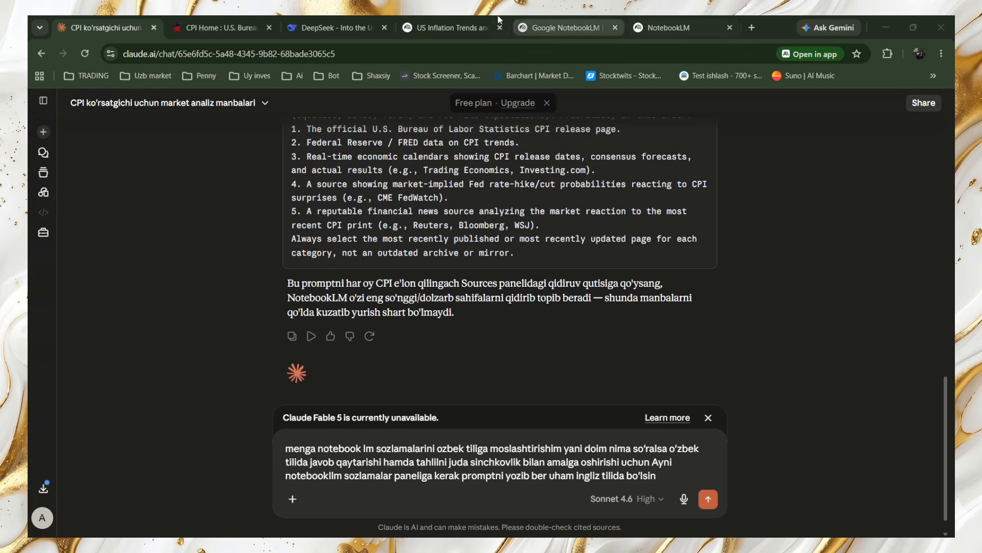
Step: Switch to the US Inflation Trends notebook, set its chat configuration's conversational goal to Custom and capture a screenshot of the Configure Chat dialog
{"action": "left_click", "coordinate": [435, 21]}
{"action": "scroll", "coordinate": [560, 228], "scroll_direction": "up", "scroll_amount": 3}
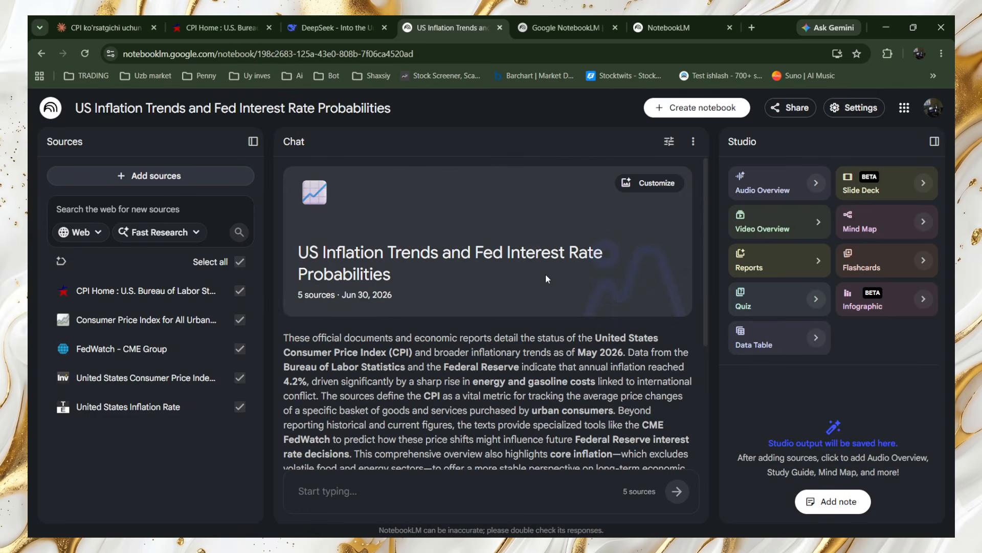
{"action": "left_click", "coordinate": [669, 141]}
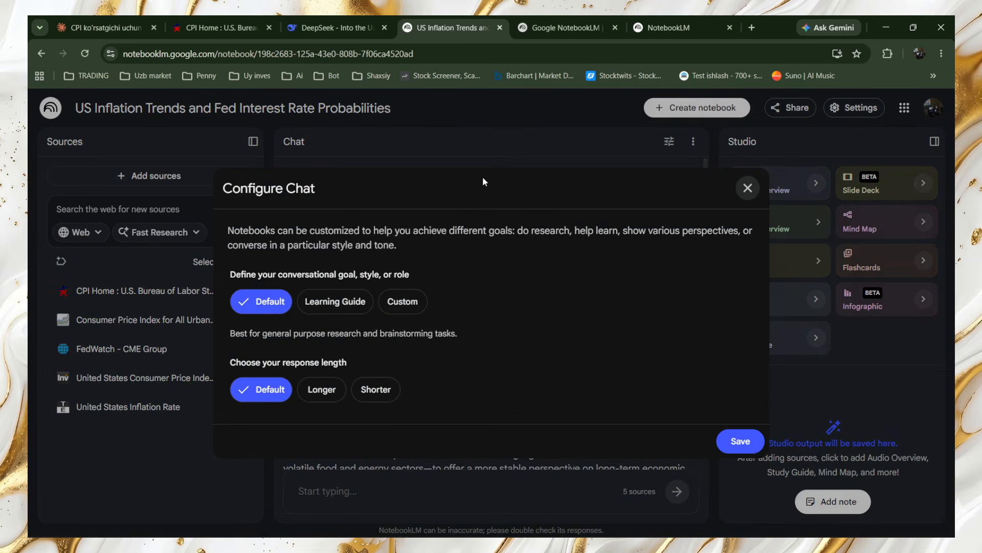
{"action": "left_click", "coordinate": [411, 302]}
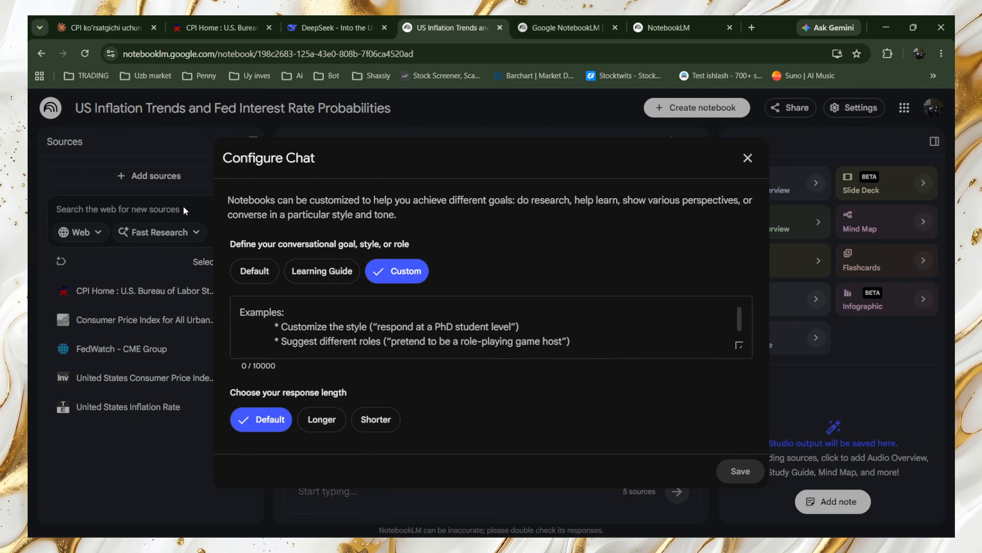
{"action": "key", "text": "super+shift+s"}
{"action": "left_click_drag", "start_coordinate": [212, 136], "coordinate": [769, 385]}
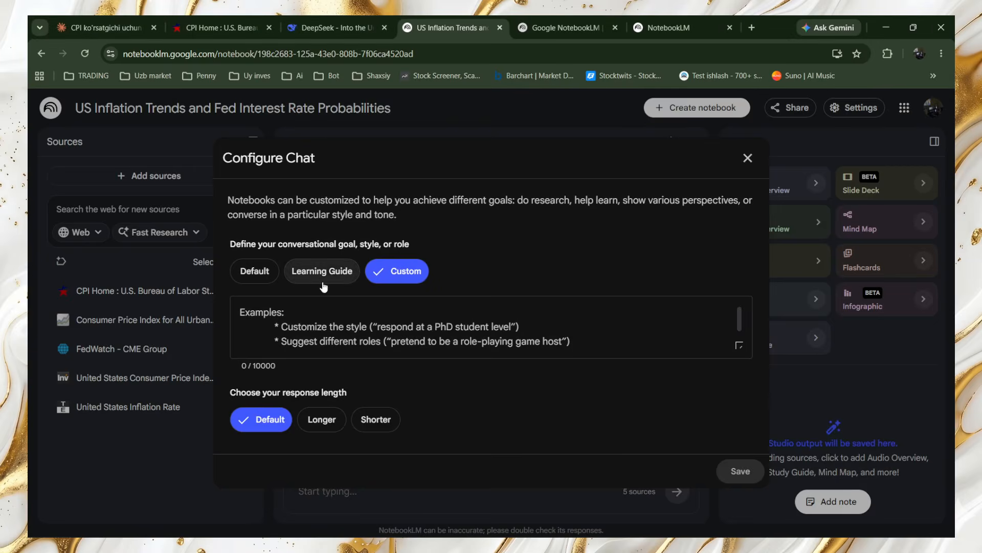
Step: Attach the Configure Chat screenshot to the drafted message in the Claude chat and send it
{"action": "left_click", "coordinate": [98, 27]}
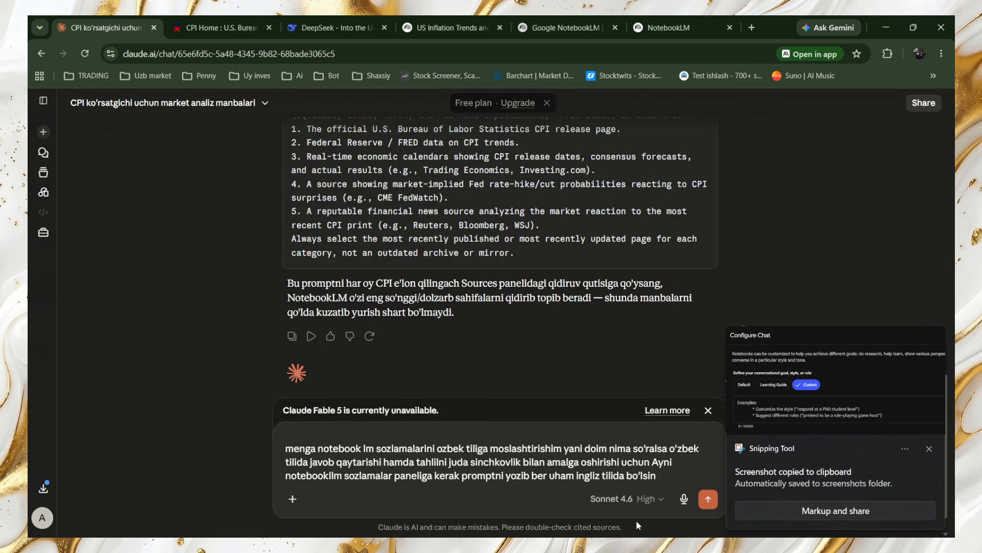
{"action": "key", "text": "ctrl+v"}
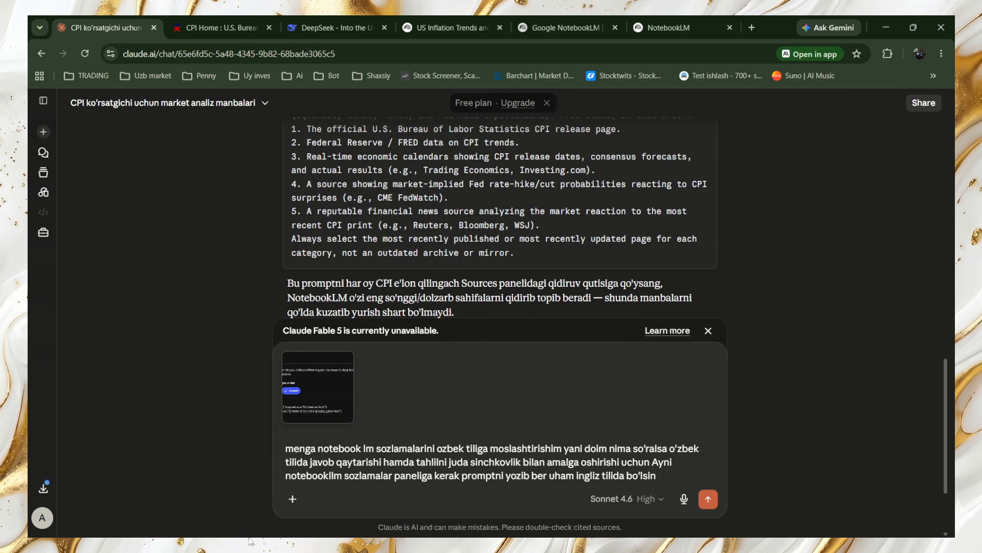
{"action": "mouse_move", "coordinate": [250, 536]}
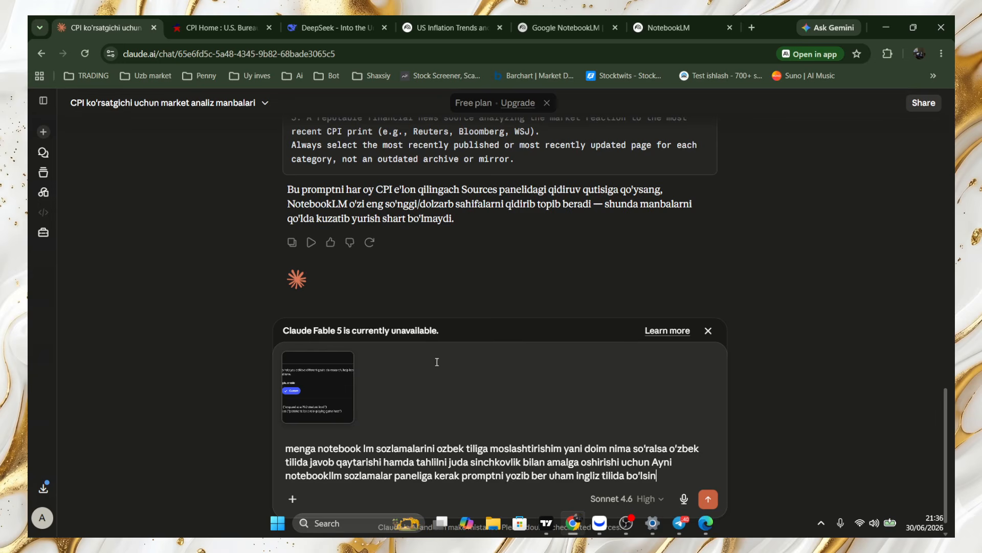
{"action": "mouse_move", "coordinate": [353, 385]}
{"action": "left_click", "coordinate": [706, 499]}
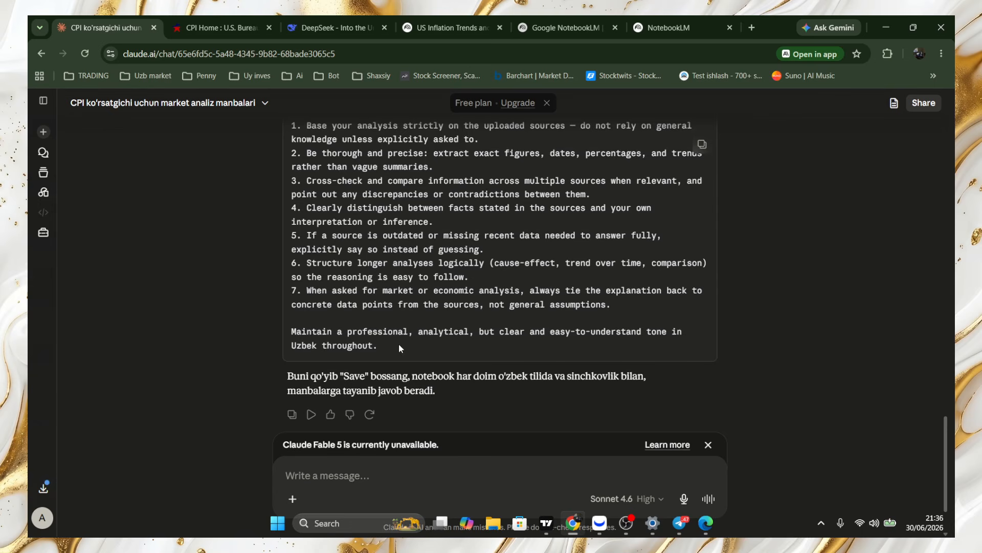
Step: Review Claude's Uzbek-language configuration prompt and the earlier prompt for finding CPI sources
{"action": "scroll", "coordinate": [445, 340], "scroll_direction": "up", "scroll_amount": 3}
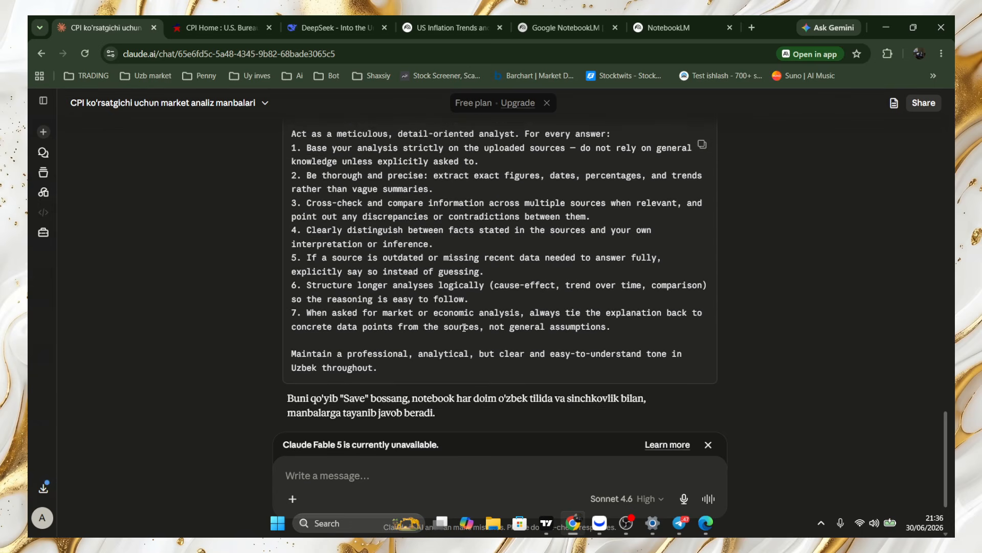
{"action": "scroll", "coordinate": [401, 274], "scroll_direction": "down", "scroll_amount": 3}
{"action": "scroll", "coordinate": [394, 223], "scroll_direction": "up", "scroll_amount": 2}
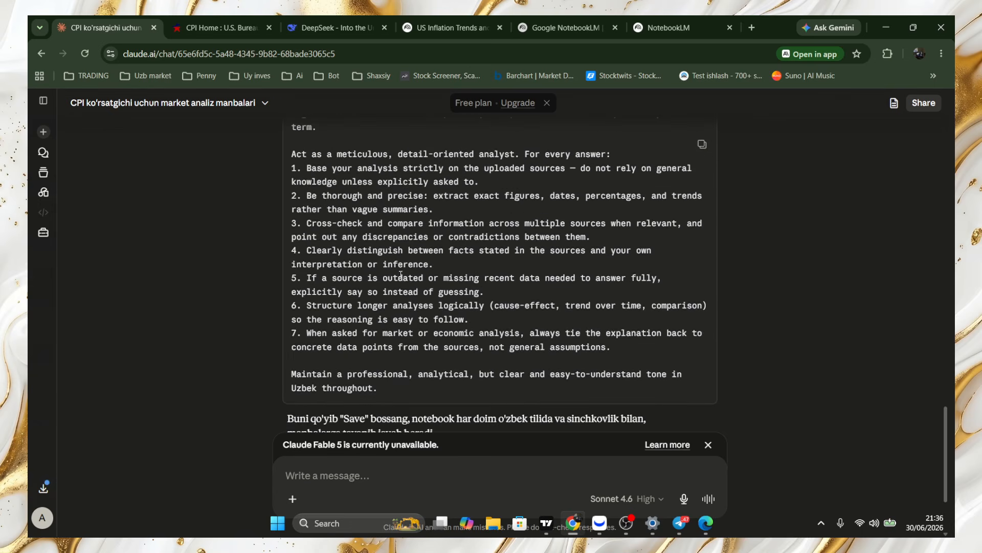
{"action": "scroll", "coordinate": [451, 225], "scroll_direction": "up", "scroll_amount": 12}
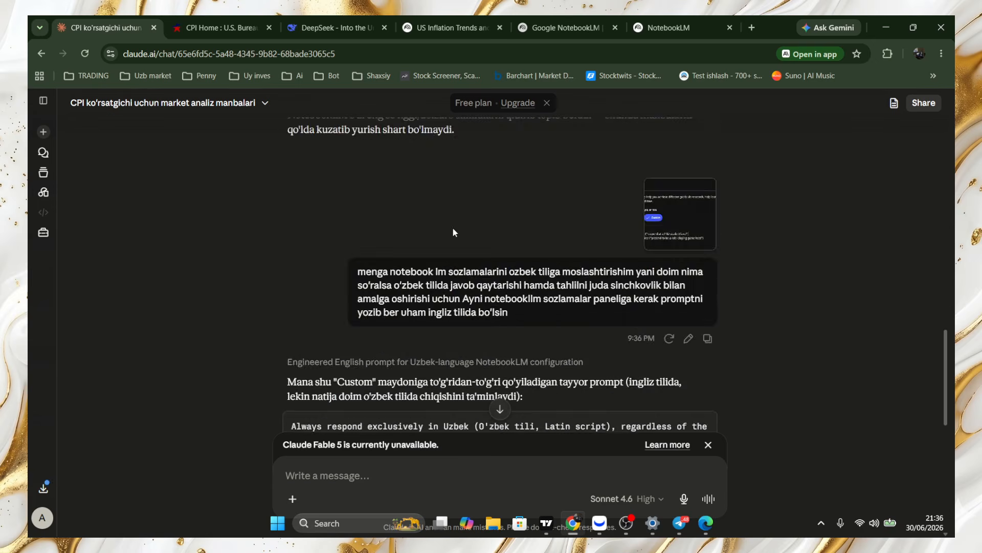
{"action": "scroll", "coordinate": [455, 235], "scroll_direction": "up", "scroll_amount": 5}
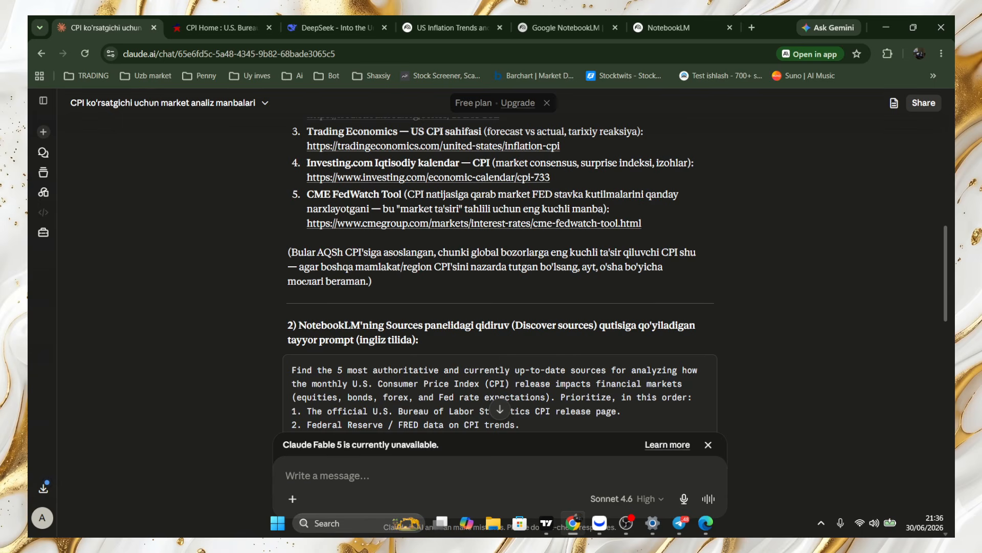
{"action": "scroll", "coordinate": [702, 326], "scroll_direction": "down", "scroll_amount": 3}
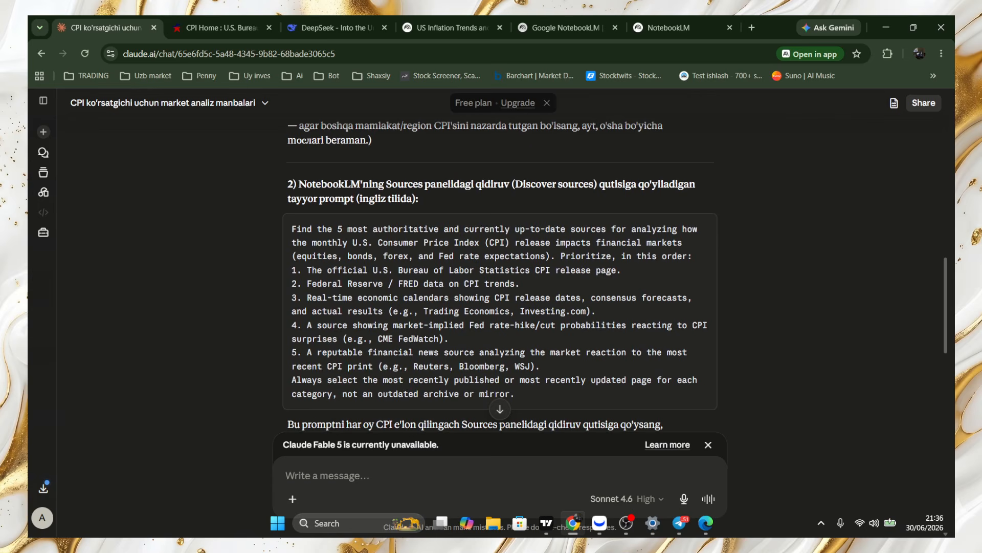
{"action": "scroll", "coordinate": [673, 303], "scroll_direction": "down", "scroll_amount": 1}
{"action": "scroll", "coordinate": [692, 262], "scroll_direction": "up", "scroll_amount": 2}
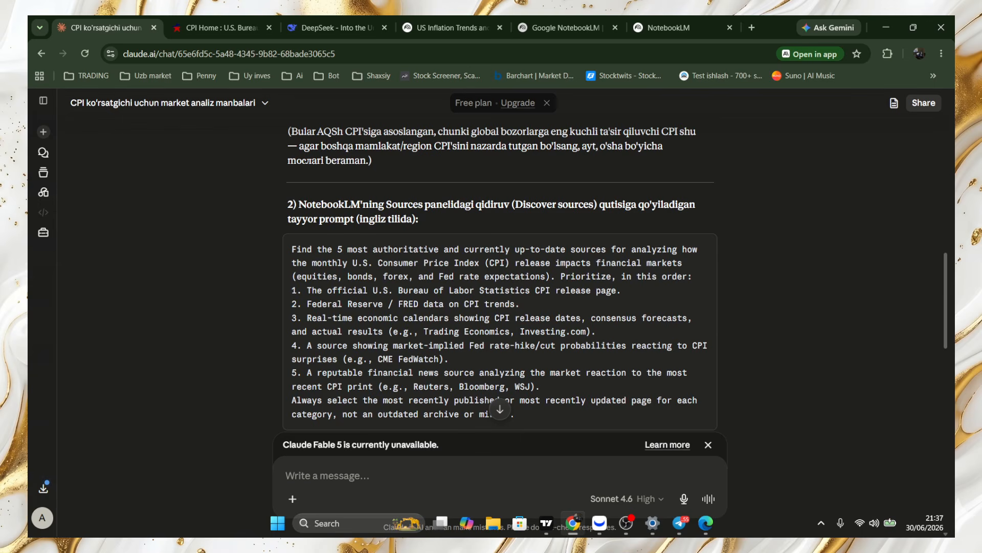
{"action": "scroll", "coordinate": [448, 241], "scroll_direction": "down", "scroll_amount": 3}
{"action": "scroll", "coordinate": [448, 241], "scroll_direction": "up", "scroll_amount": 2}
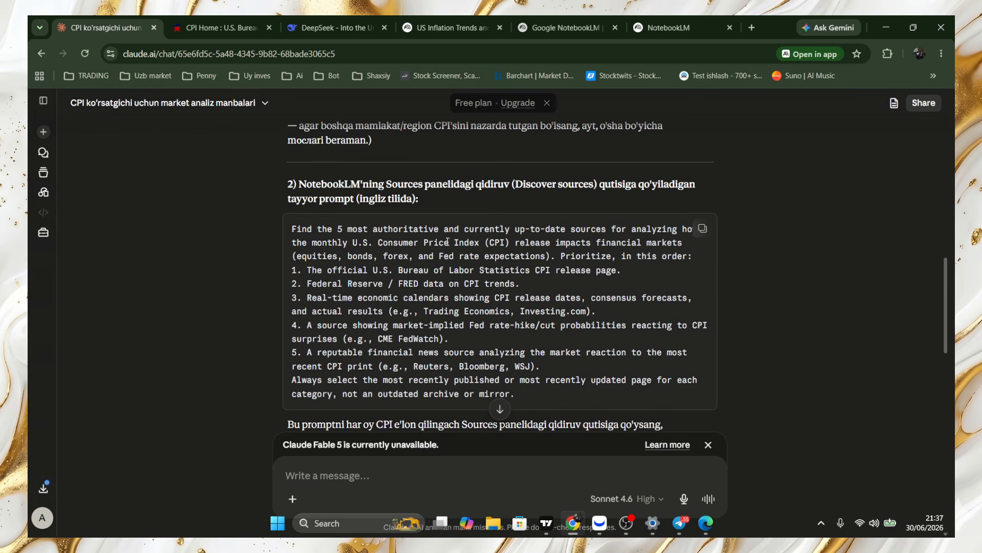
{"action": "scroll", "coordinate": [488, 297], "scroll_direction": "down", "scroll_amount": 2}
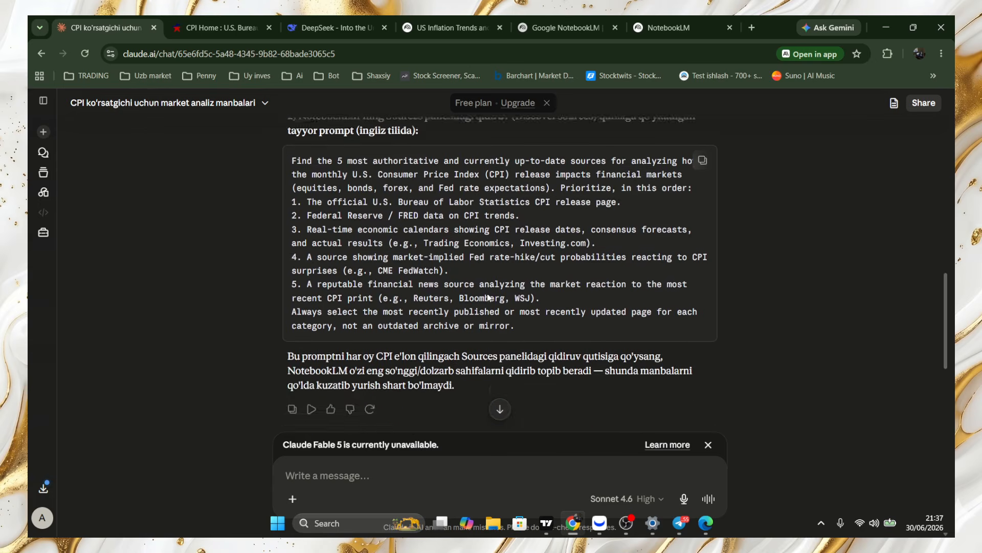
{"action": "scroll", "coordinate": [488, 297], "scroll_direction": "up", "scroll_amount": 2}
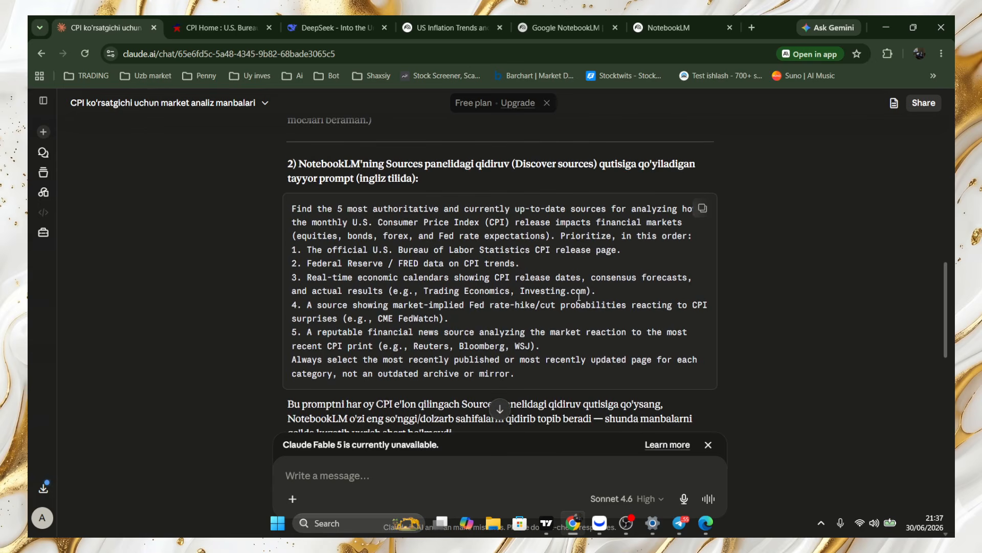
Step: Copy Claude's prompt for finding the 5 CPI sources, paste it as the notebook's custom chat instructions and save the configuration
{"action": "left_click", "coordinate": [704, 211]}
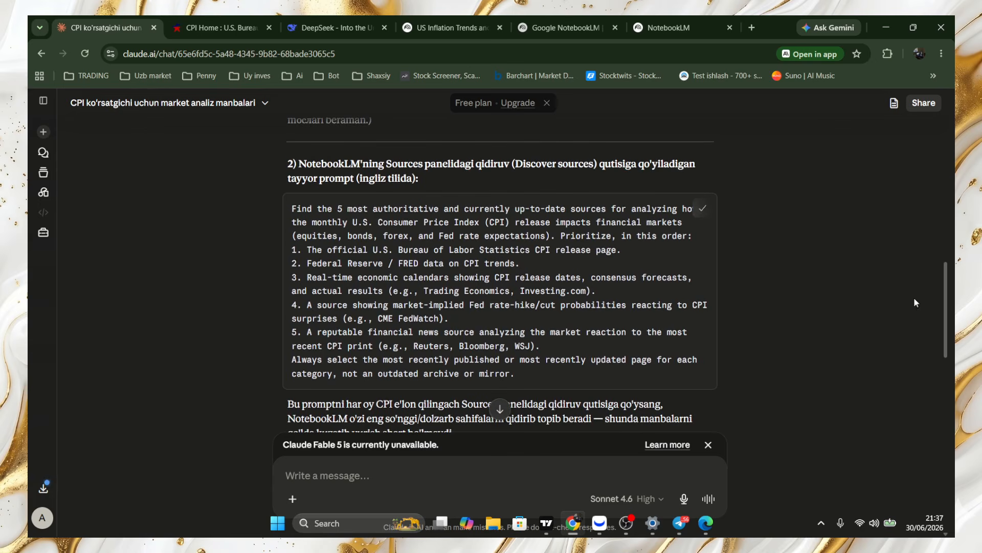
{"action": "left_click", "coordinate": [501, 23]}
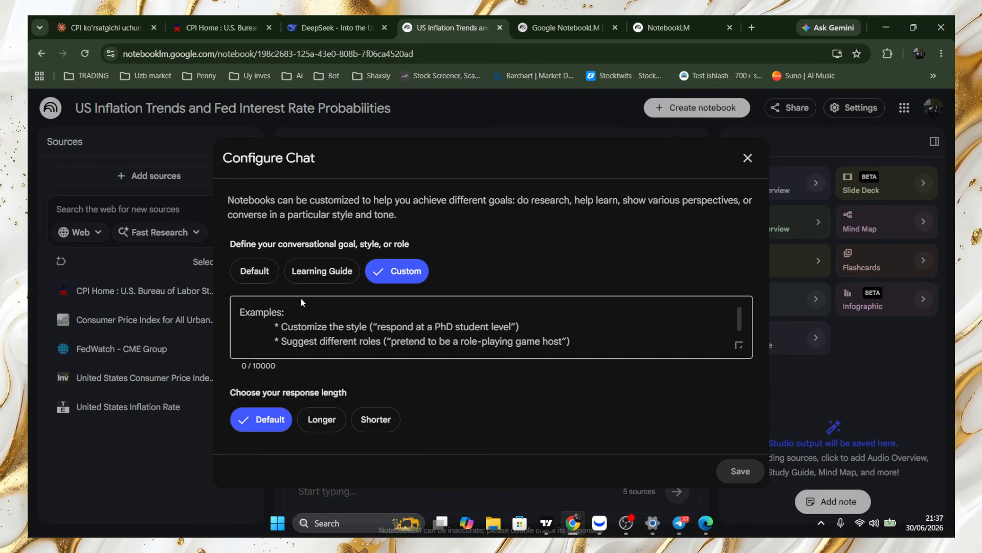
{"action": "left_click", "coordinate": [306, 310]}
{"action": "key", "text": "ctrl+v"}
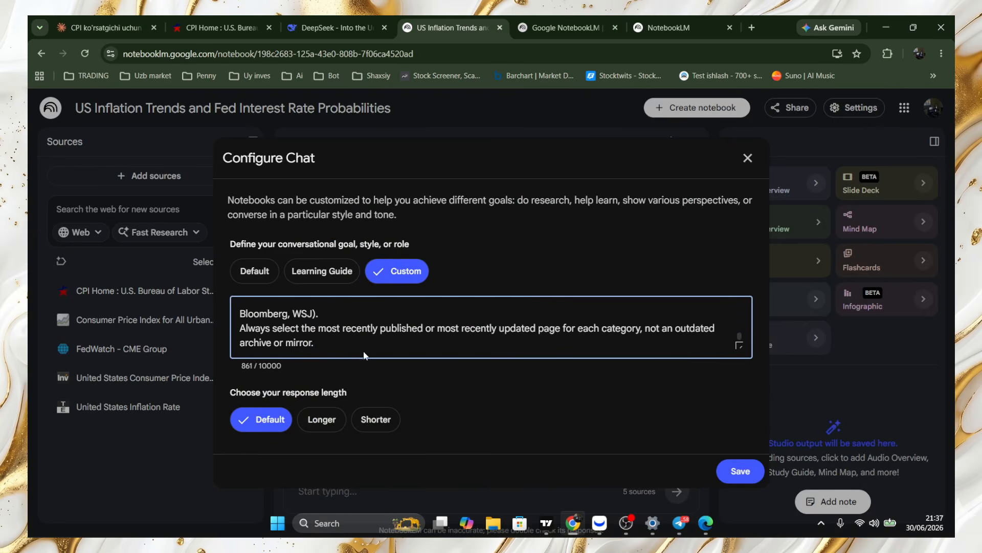
{"action": "key", "text": "ctrl+minus"}
{"action": "key", "text": "ctrl+minus"}
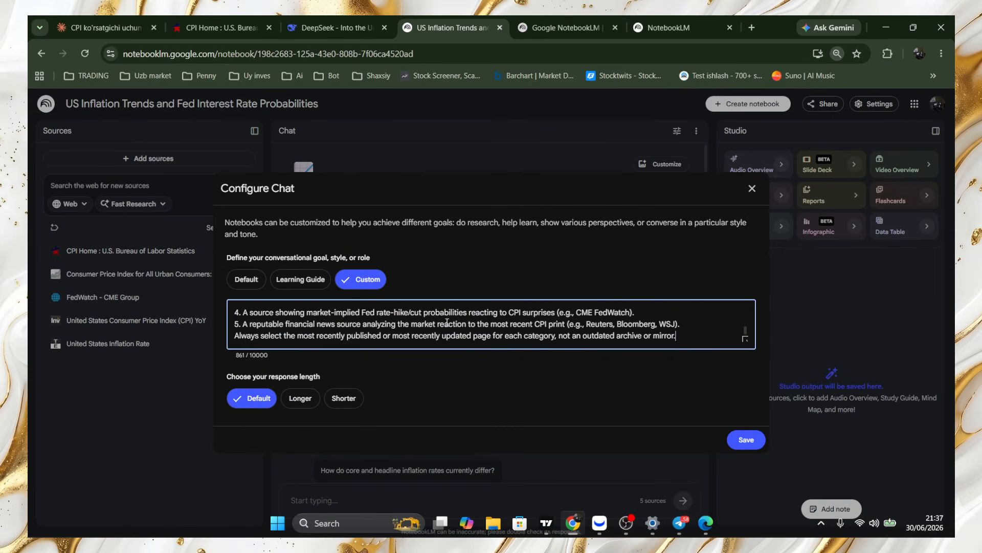
{"action": "key", "text": "ctrl+plus"}
{"action": "key", "text": "ctrl+plus"}
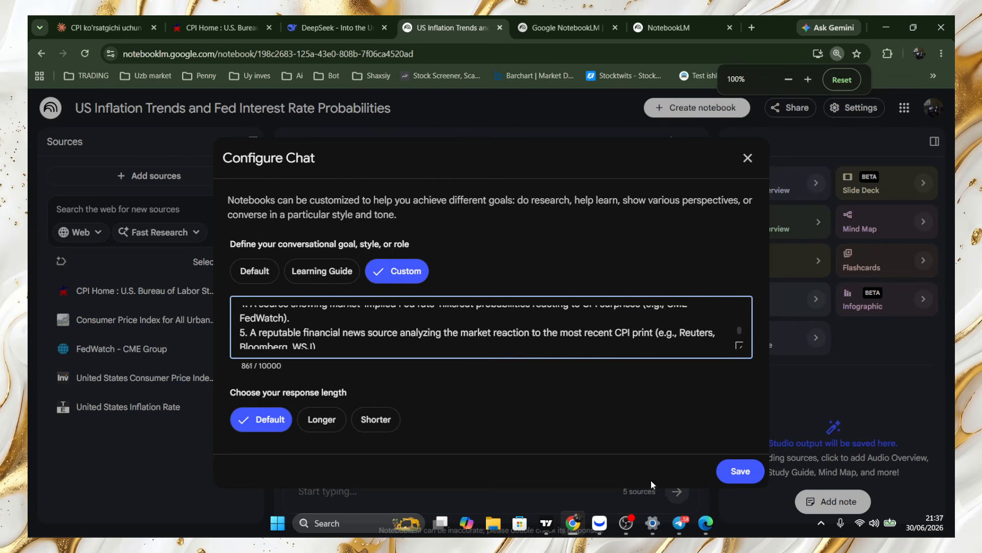
{"action": "left_click", "coordinate": [733, 475]}
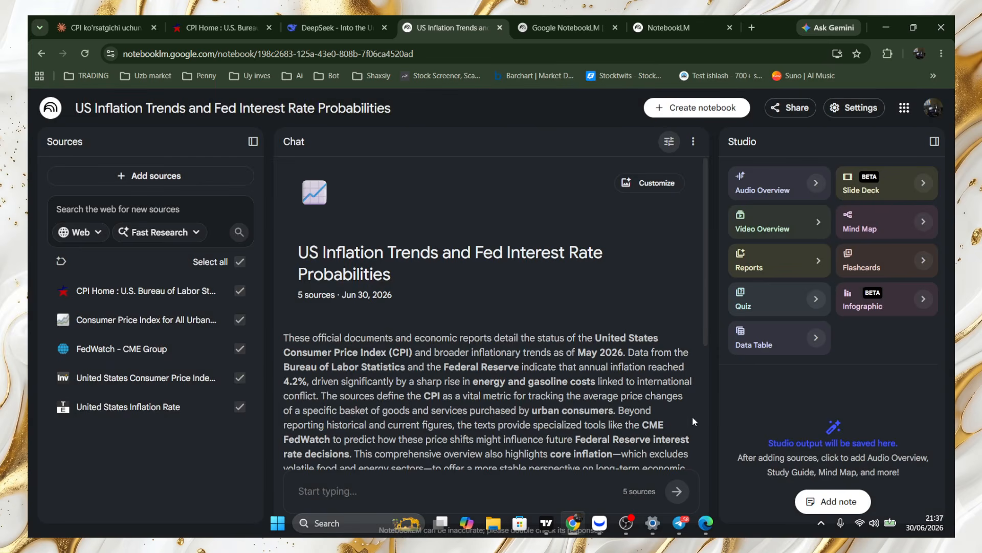
Step: Collapse the notebook's source list and look over the chat summary with its suggested questions
{"action": "scroll", "coordinate": [438, 243], "scroll_direction": "down", "scroll_amount": 3}
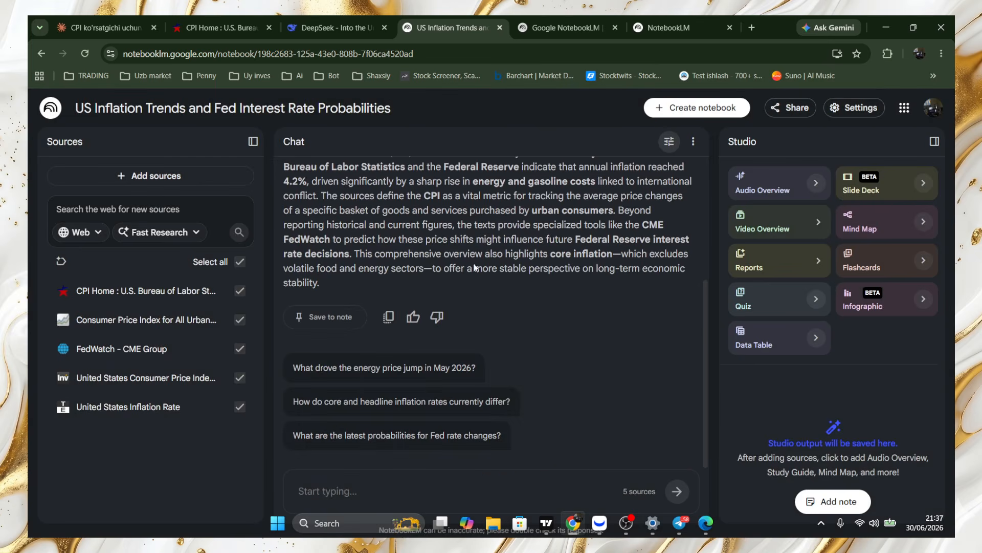
{"action": "scroll", "coordinate": [437, 243], "scroll_direction": "up", "scroll_amount": 2}
{"action": "scroll", "coordinate": [476, 287], "scroll_direction": "down", "scroll_amount": 2}
{"action": "left_click", "coordinate": [253, 142]}
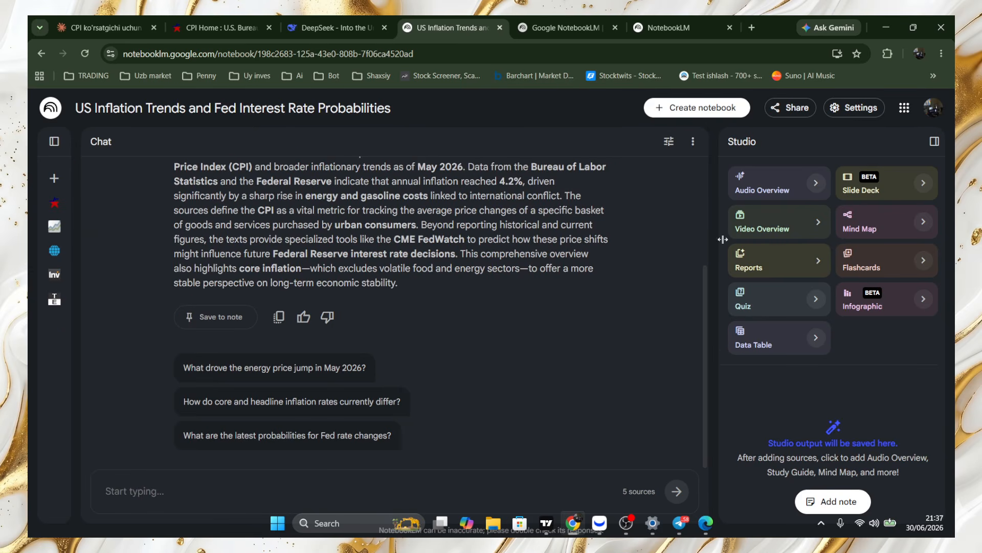
{"action": "scroll", "coordinate": [323, 342], "scroll_direction": "up", "scroll_amount": 1}
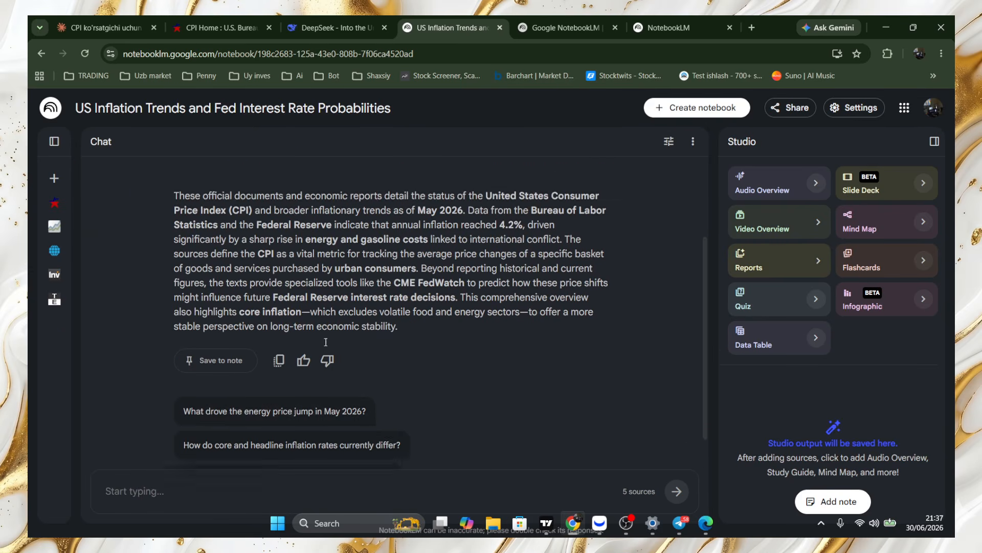
{"action": "scroll", "coordinate": [281, 474], "scroll_direction": "down", "scroll_amount": 1}
Step: Send the notebook chat "menga oxirgi cpi tahlil qilib ber u bozorga qanday tasir o'tqazadi imkoni bolsa uni Slide Deck va infographic qilib ber"
{"action": "left_click", "coordinate": [275, 487]}
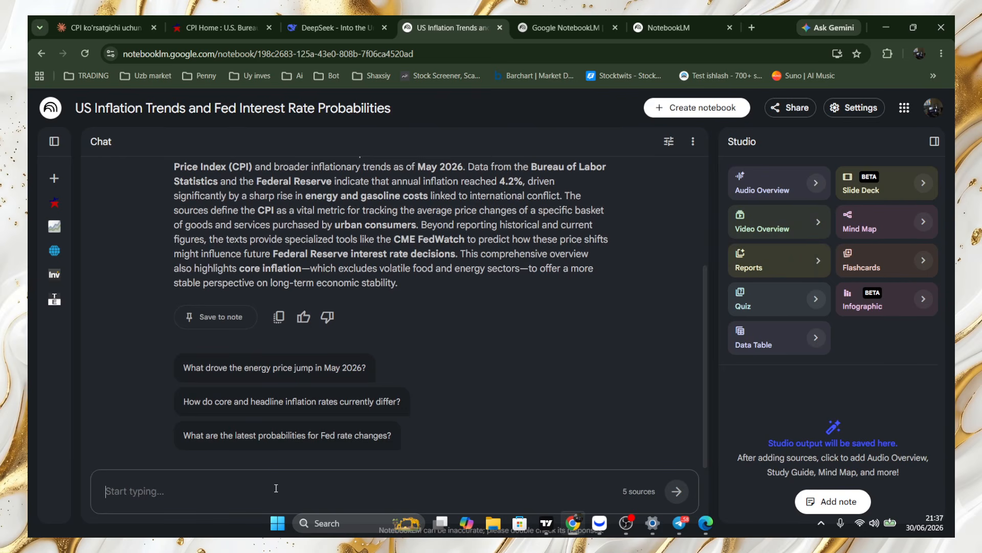
{"action": "type", "text": "menga"}
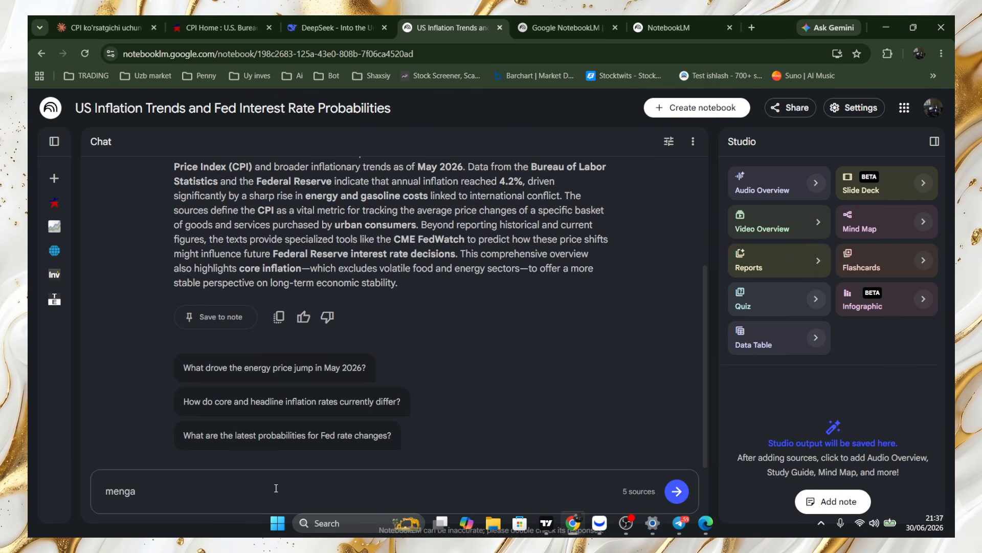
{"action": "type", "text": " oxirggi cpi tahlil qilib be"}
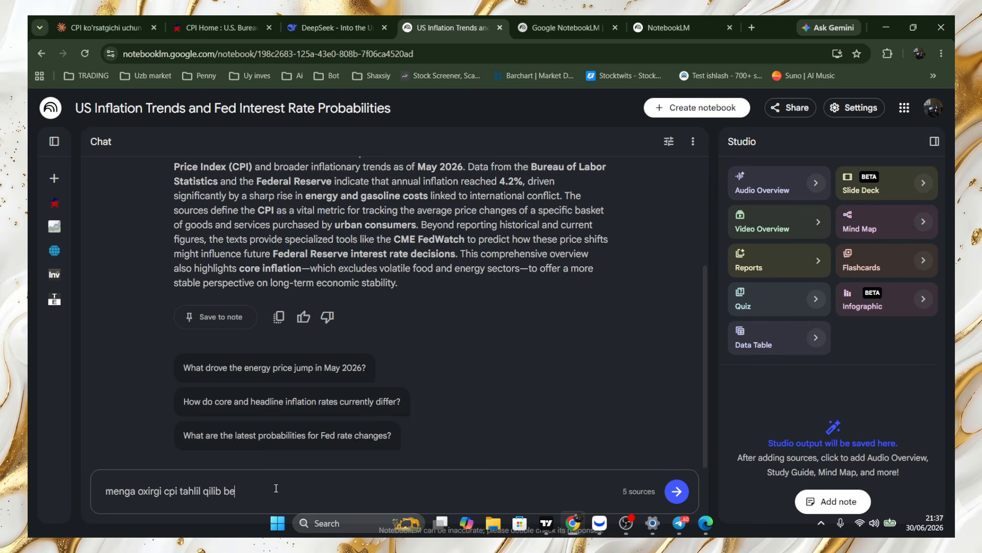
{"action": "type", "text": "r u bozorga qanday tasir o'tqa"}
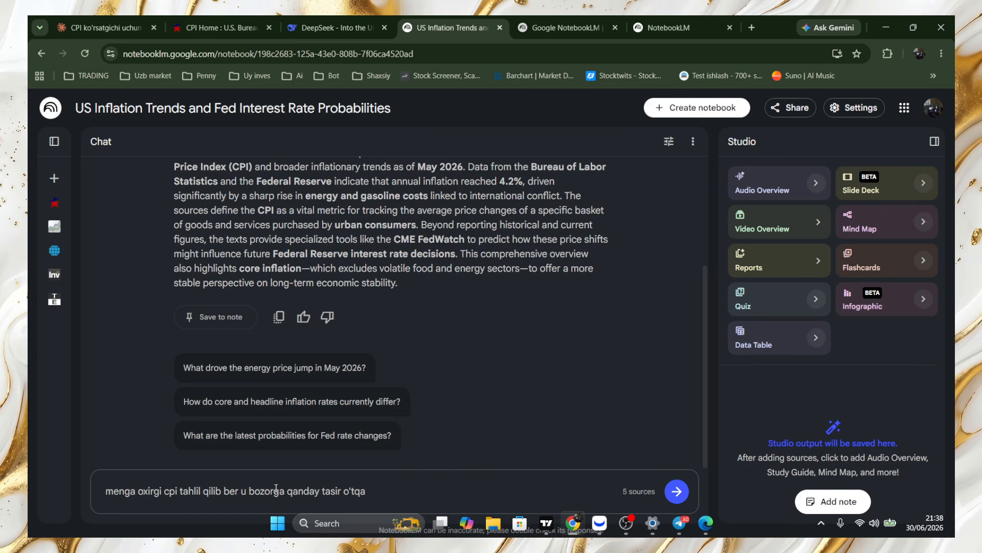
{"action": "type", "text": "zadi imkoni bolsa uni"}
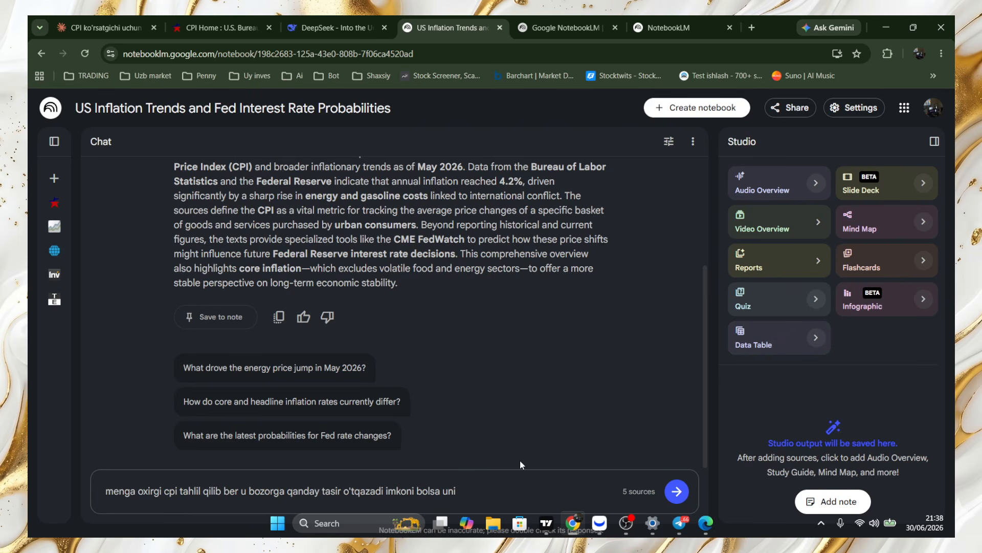
{"action": "type", "text": "Slide Deck va infogra"}
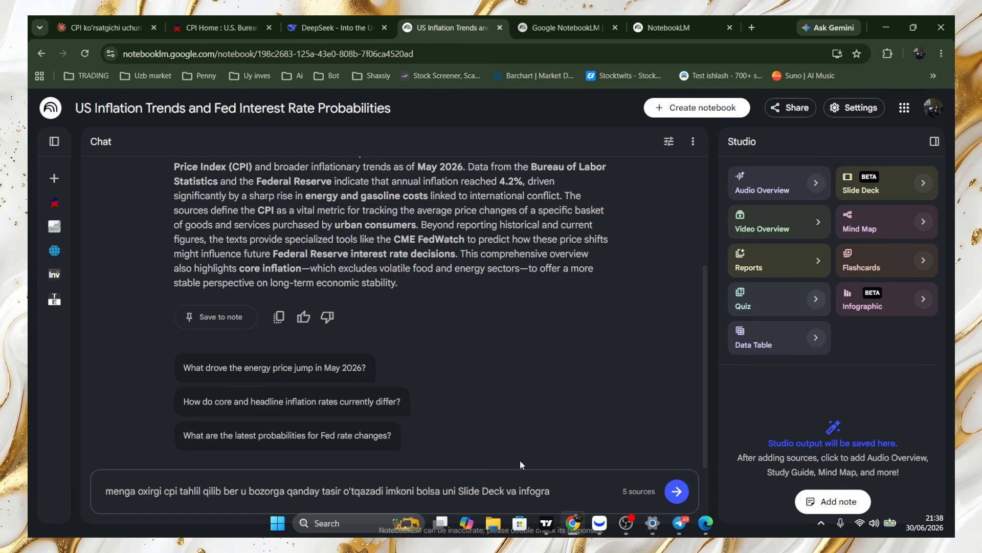
{"action": "type", "text": "phi"}
{"action": "type", "text": "c qilib ber"}
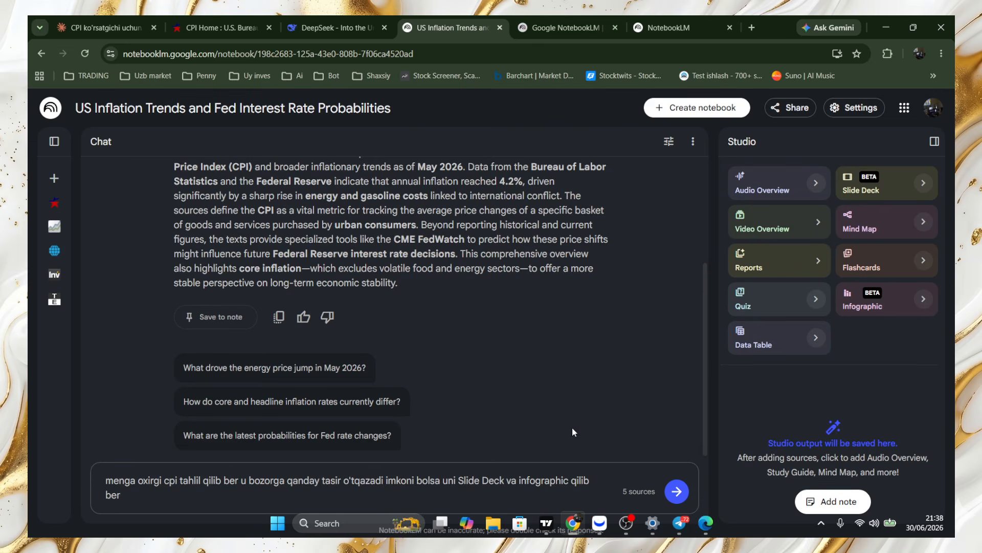
{"action": "left_click", "coordinate": [677, 493]}
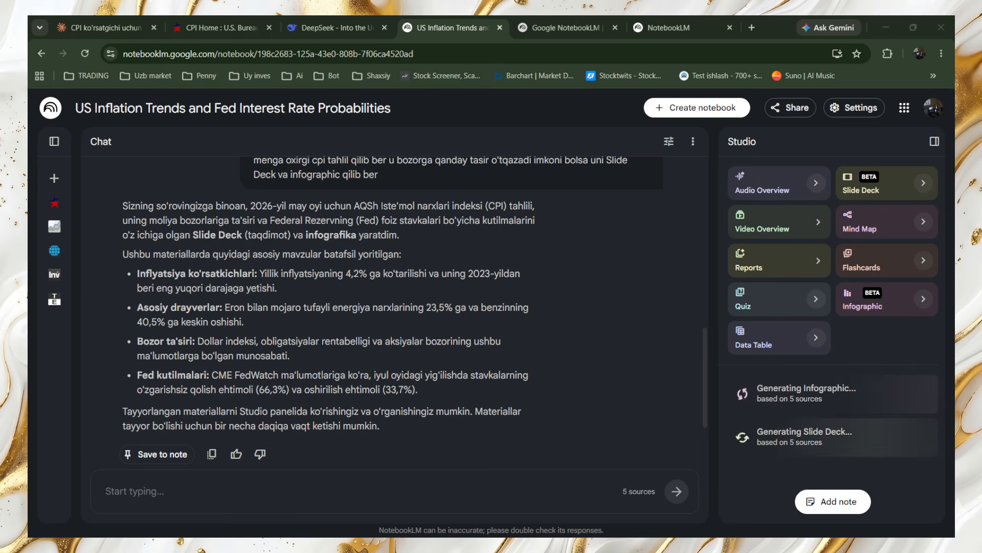
Step: Read the end of the notebook's CPI answer, and review the source links and Uzbek-language configuration request in the Claude chat
{"action": "scroll", "coordinate": [244, 273], "scroll_direction": "down", "scroll_amount": 2}
{"action": "scroll", "coordinate": [245, 274], "scroll_direction": "down", "scroll_amount": 1}
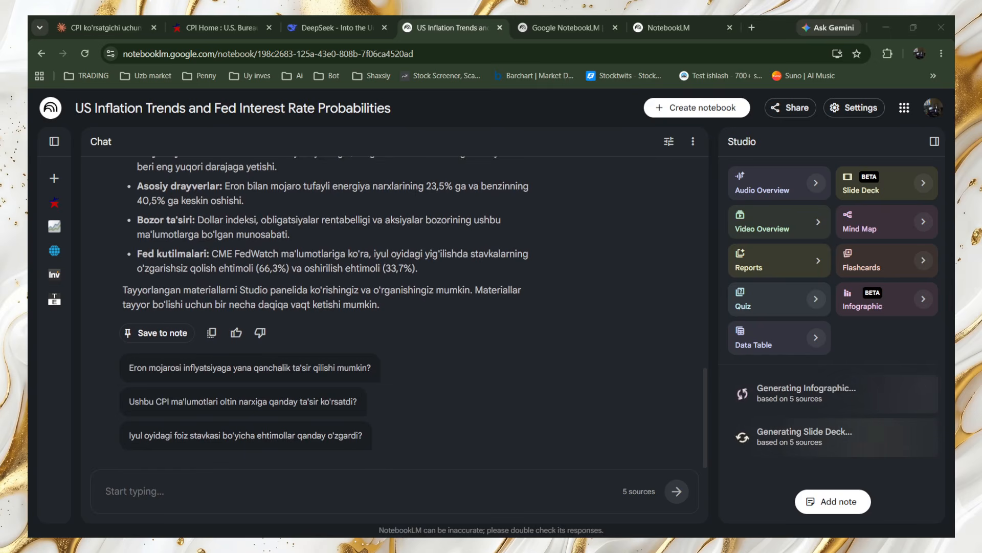
{"action": "left_click", "coordinate": [125, 33]}
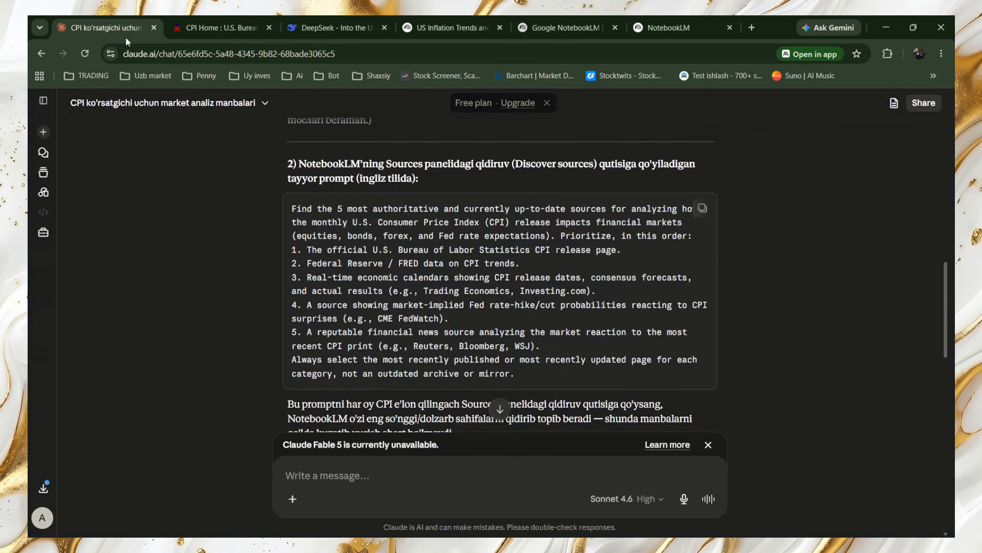
{"action": "scroll", "coordinate": [551, 313], "scroll_direction": "up", "scroll_amount": 5}
{"action": "scroll", "coordinate": [551, 313], "scroll_direction": "up", "scroll_amount": 10}
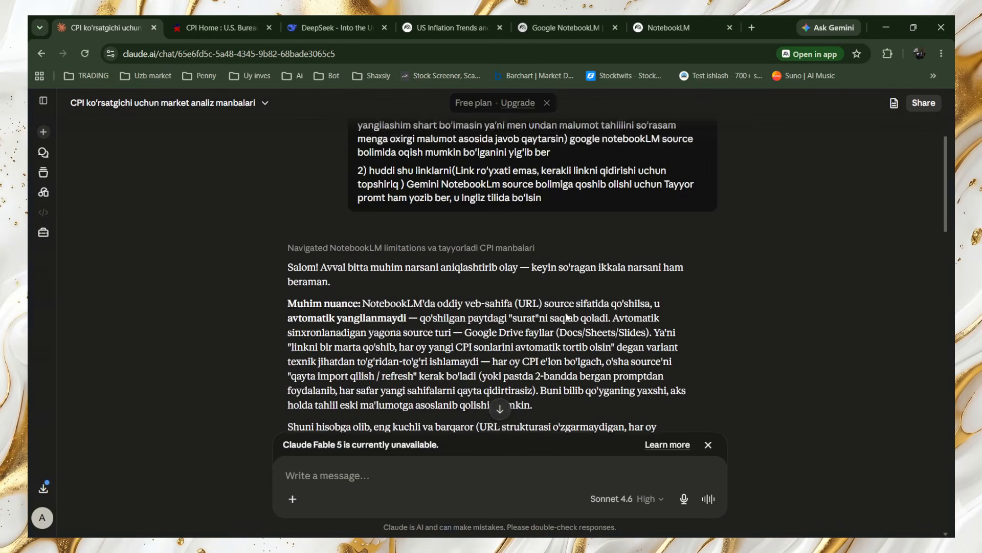
{"action": "scroll", "coordinate": [548, 312], "scroll_direction": "down", "scroll_amount": 15}
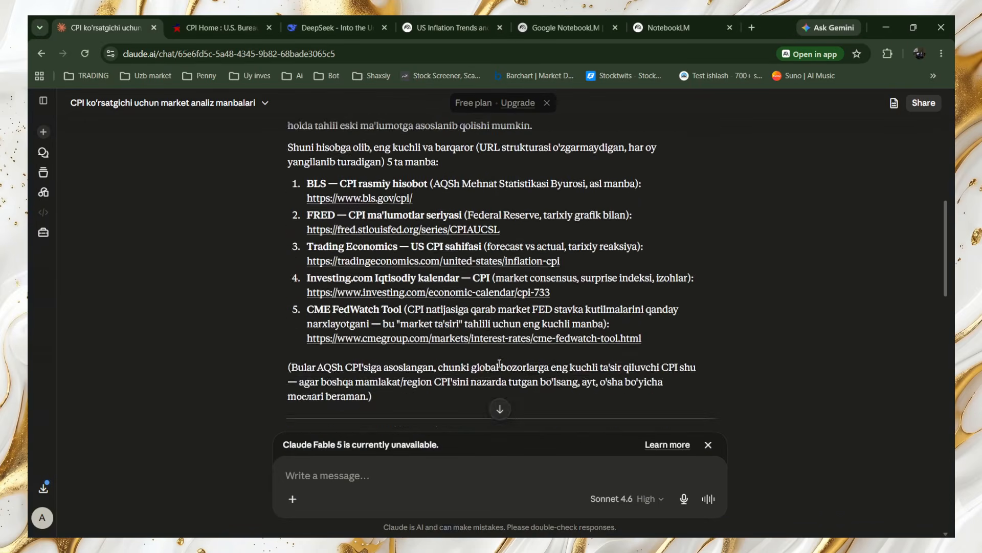
{"action": "scroll", "coordinate": [524, 356], "scroll_direction": "down", "scroll_amount": 10}
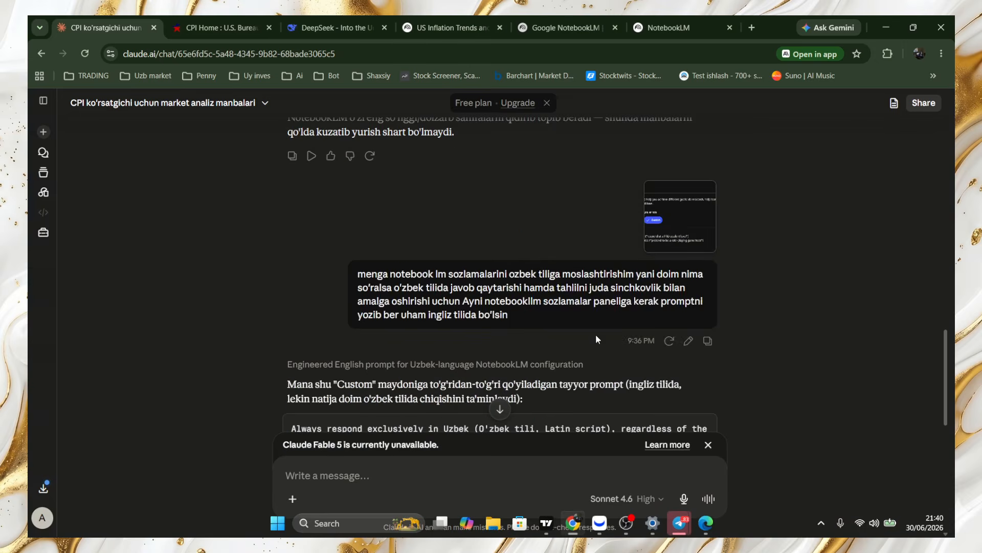
{"action": "left_click_drag", "start_coordinate": [505, 318], "coordinate": [358, 272]}
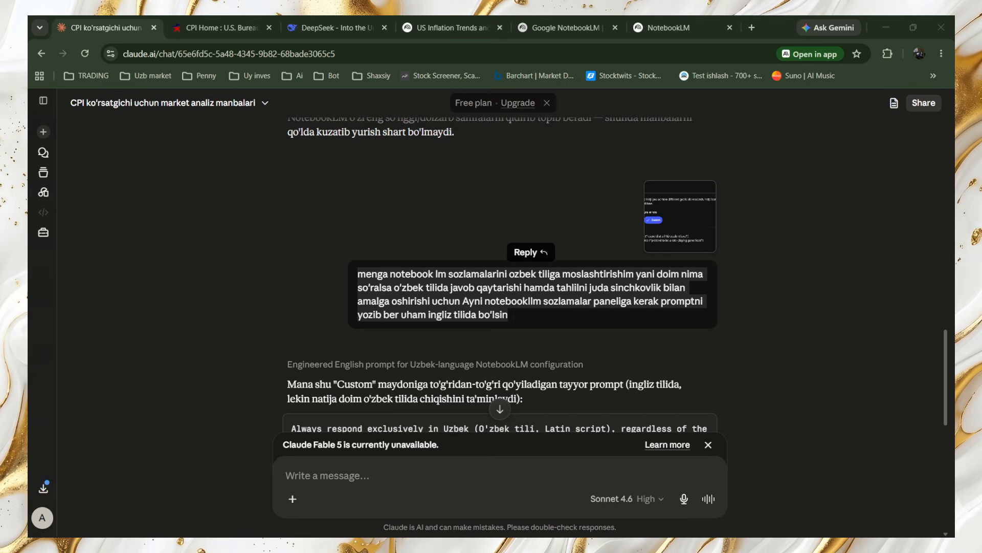
{"action": "scroll", "coordinate": [710, 165], "scroll_direction": "down", "scroll_amount": 3}
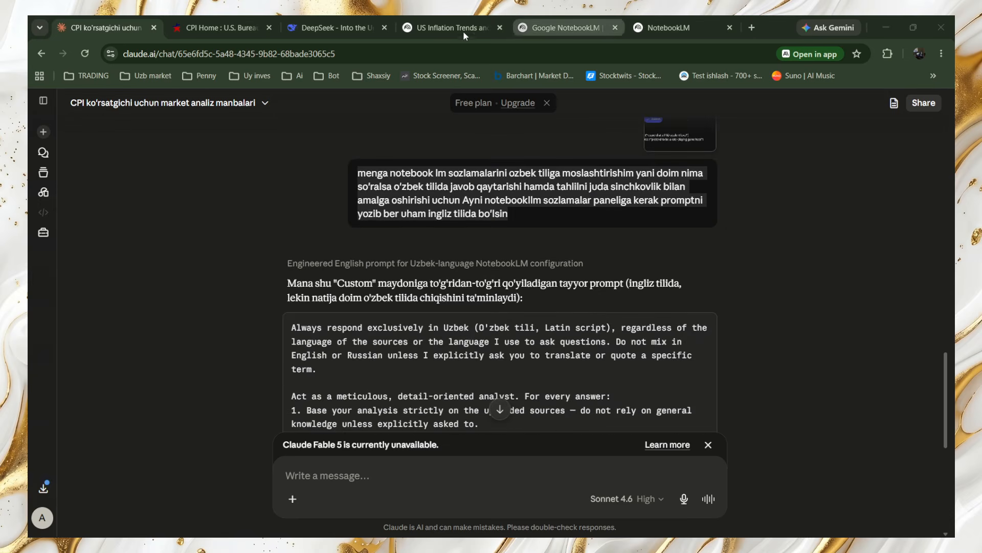
Step: Return to the US inflation notebook and ask its chat "fond bozoriga tahminiy iyul oyida qanday tasir korsatadi?"
{"action": "left_click", "coordinate": [462, 28]}
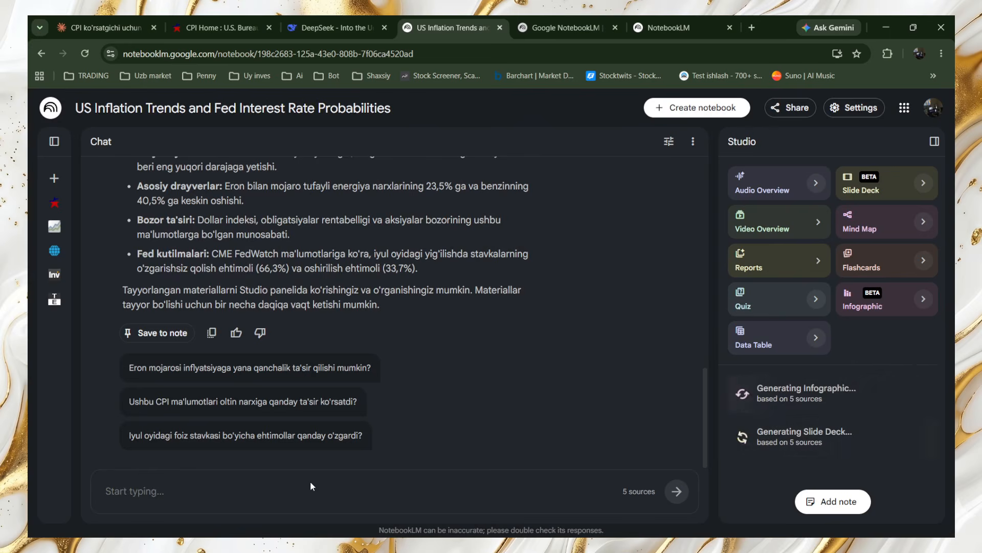
{"action": "left_click", "coordinate": [167, 490]}
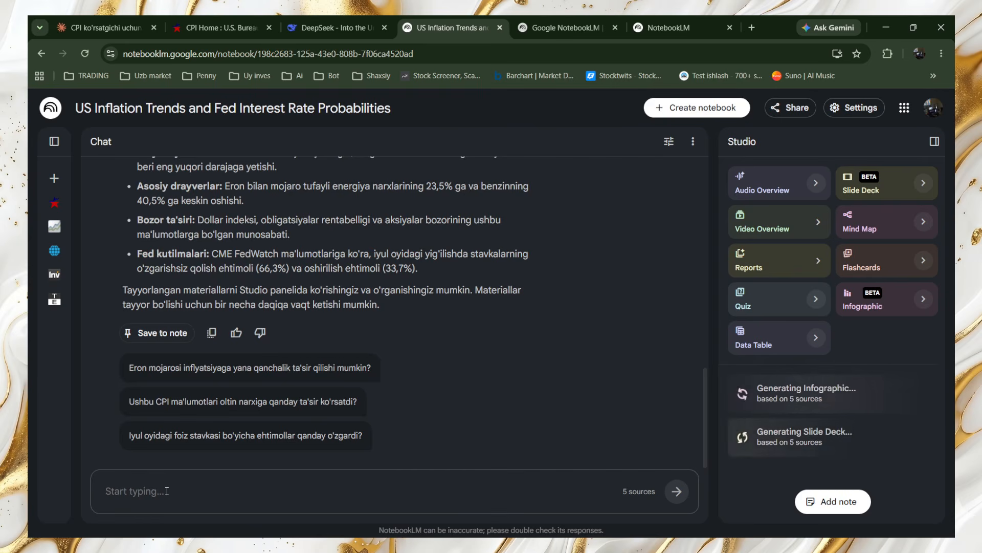
{"action": "type", "text": "fond bozo"}
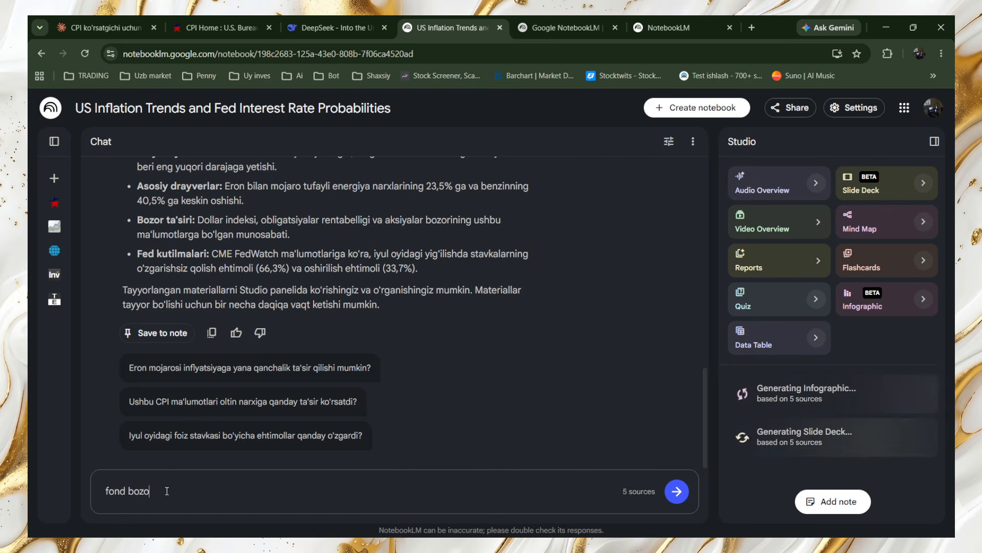
{"action": "type", "text": "r"}
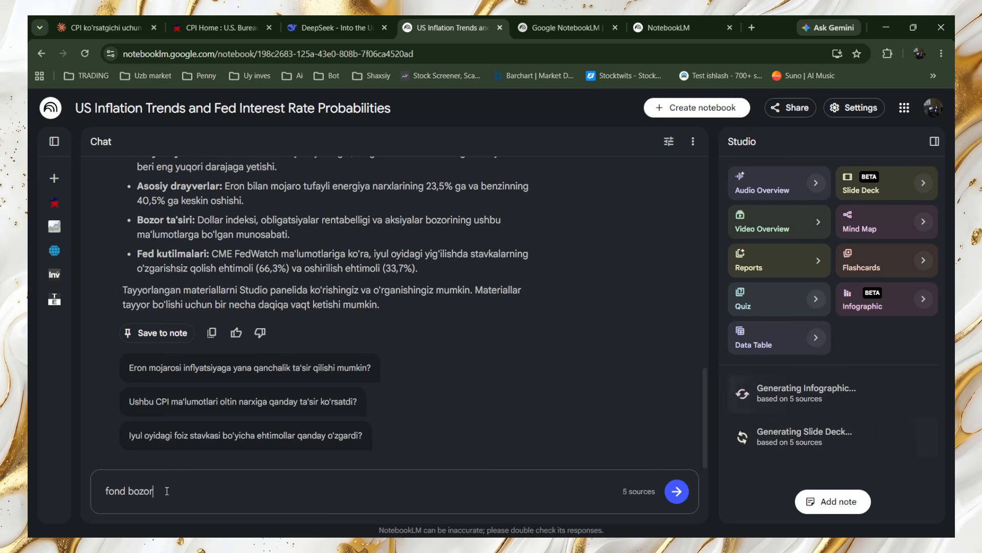
{"action": "type", "text": "ida"}
{"action": "key", "text": "BackSpace"}
{"action": "key", "text": "BackSpace"}
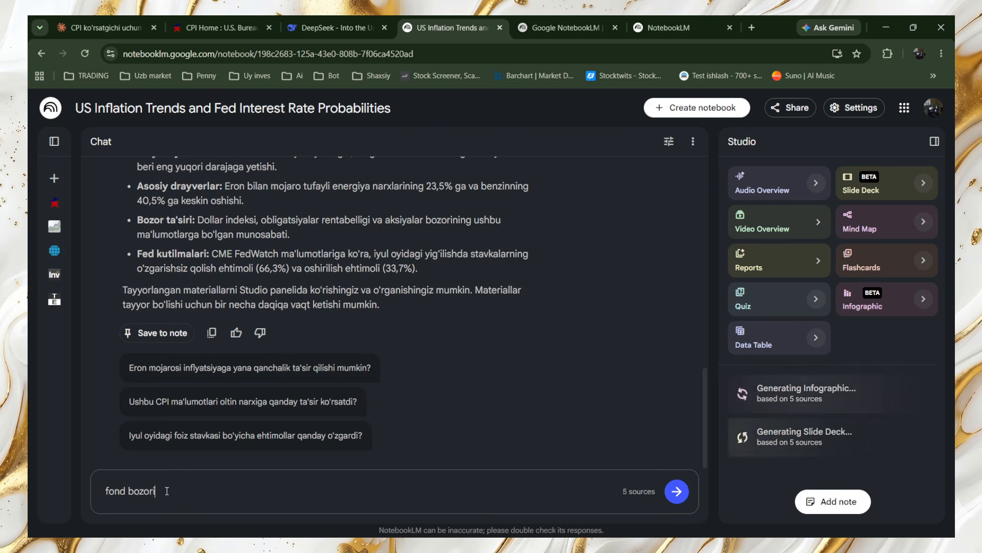
{"action": "type", "text": "ga tahminiy"}
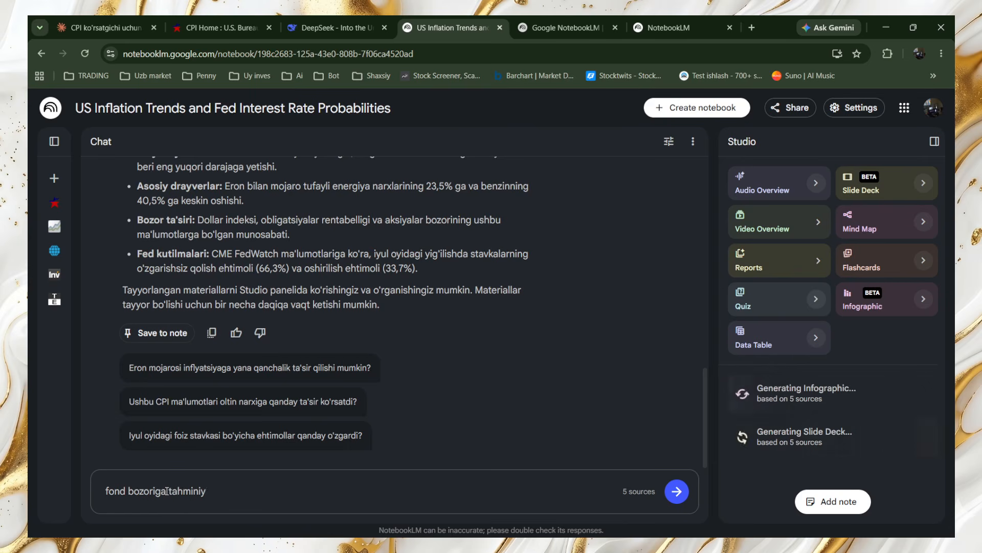
{"action": "type", "text": " iyt=="}
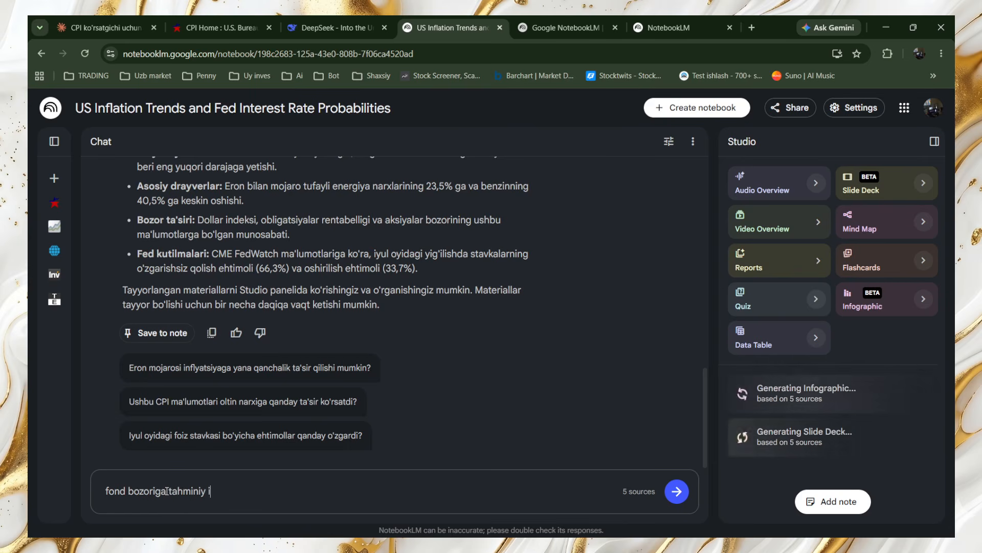
{"action": "key", "text": "BackSpace"}
{"action": "key", "text": "BackSpace"}
{"action": "key", "text": "BackSpace"}
{"action": "key", "text": "BackSpace"}
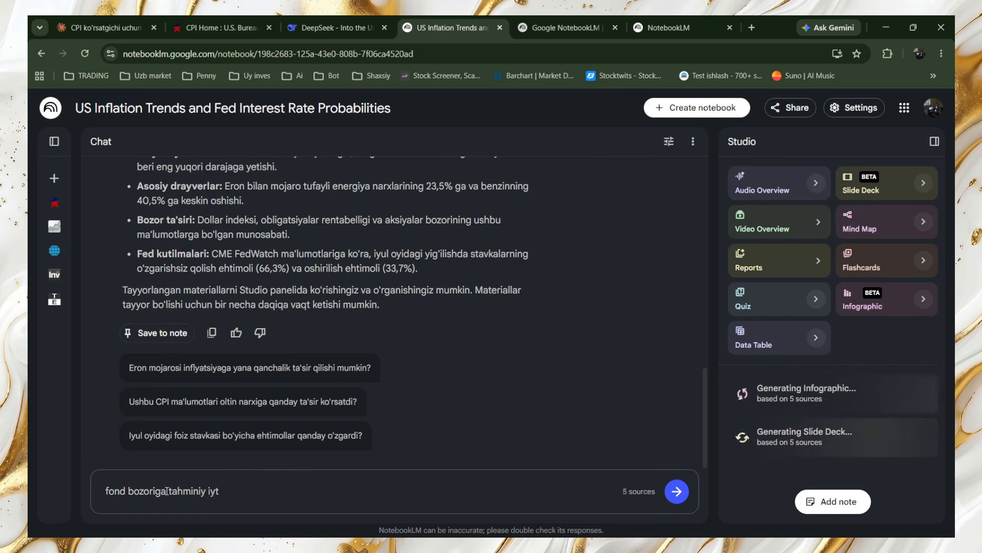
{"action": "type", "text": "yu"}
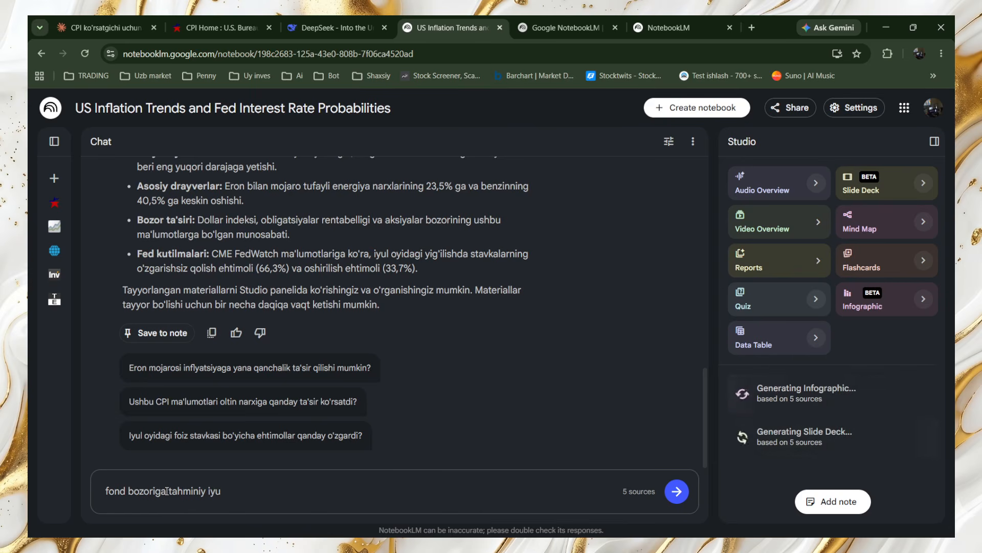
{"action": "type", "text": "l o"}
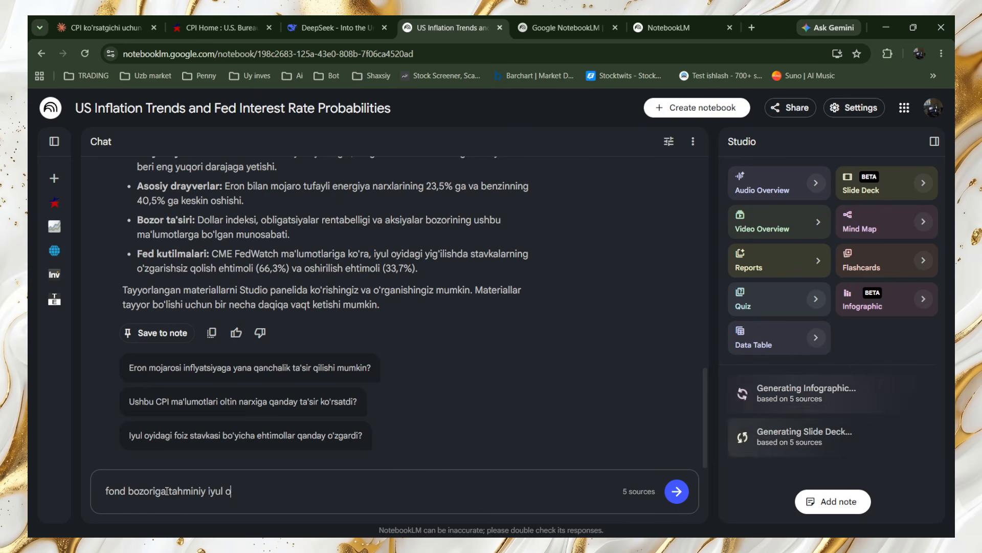
{"action": "type", "text": "yida qanday s="}
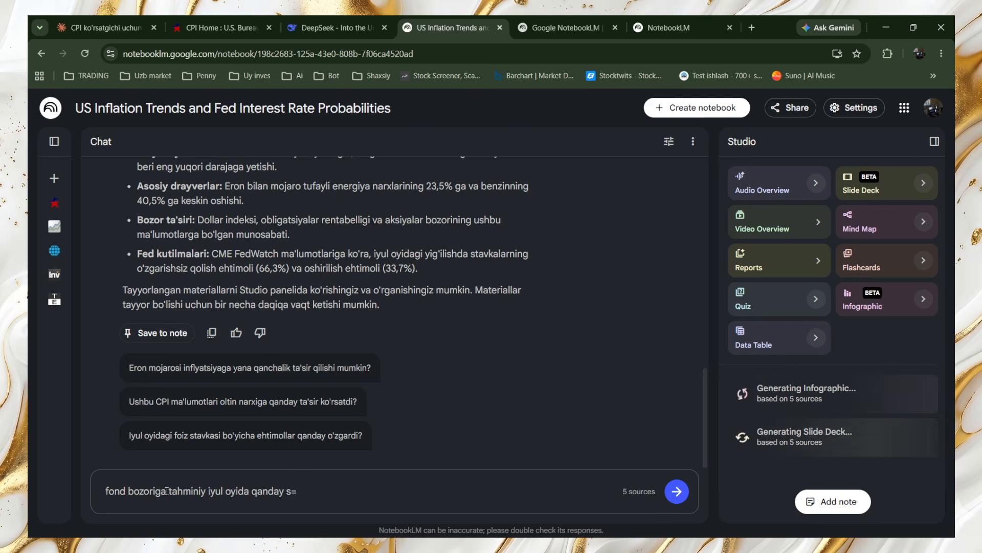
{"action": "key", "text": "BackSpace"}
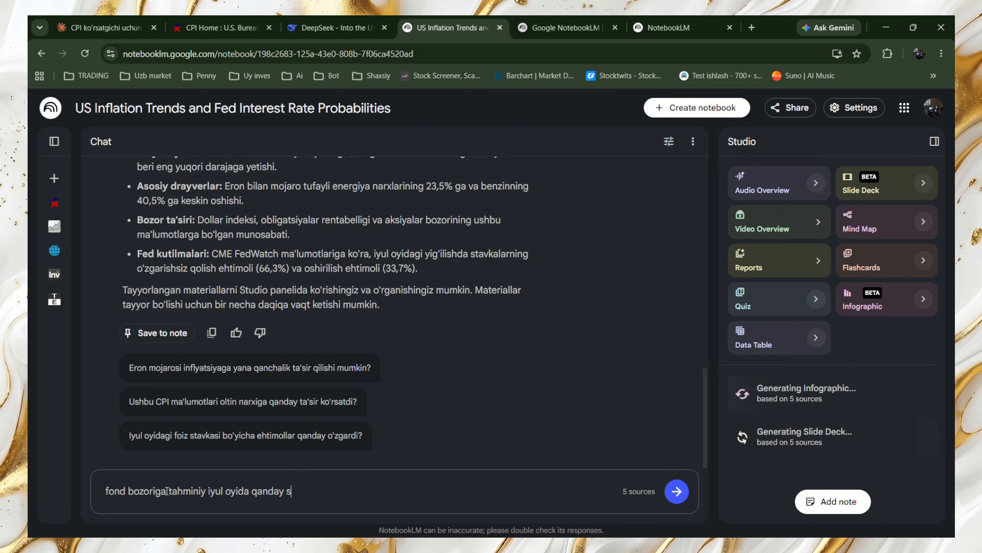
{"action": "type", "text": "as"}
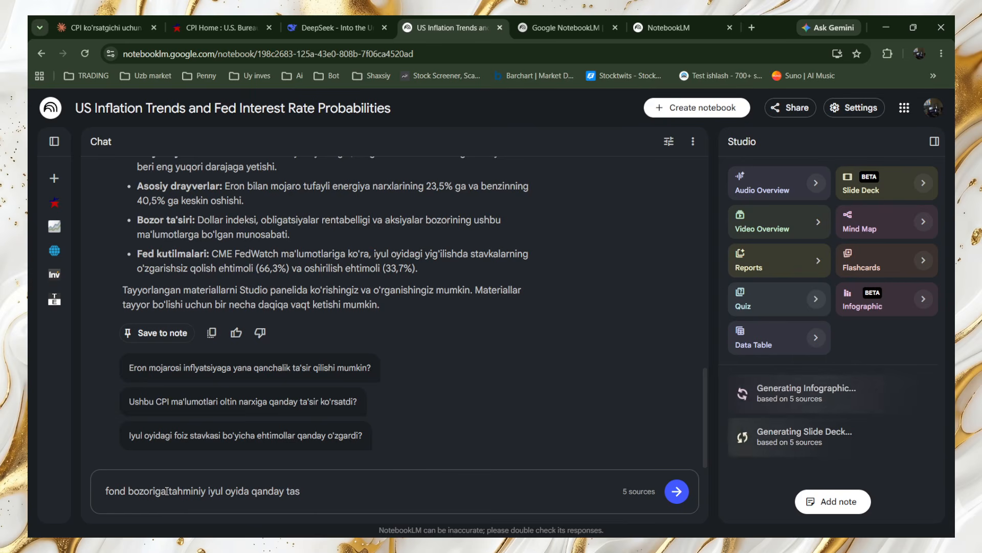
{"action": "type", "text": "ir"}
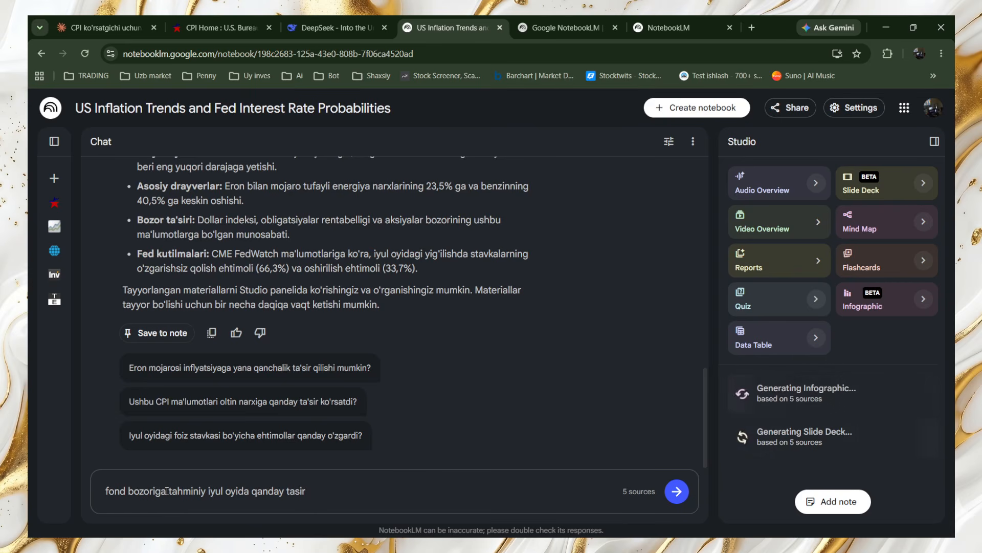
{"action": "type", "text": " korsatad"}
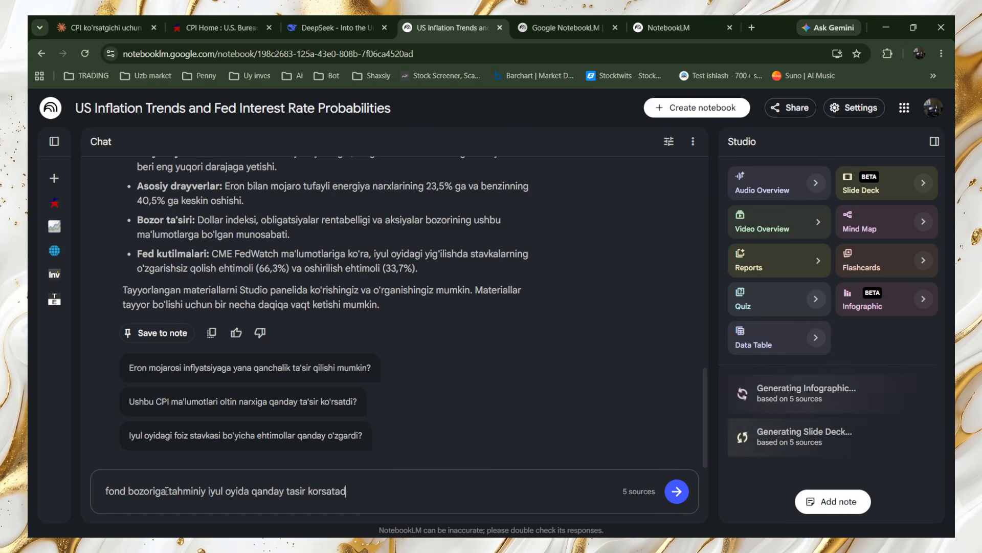
{"action": "type", "text": "i?"}
{"action": "key", "text": "Return"}
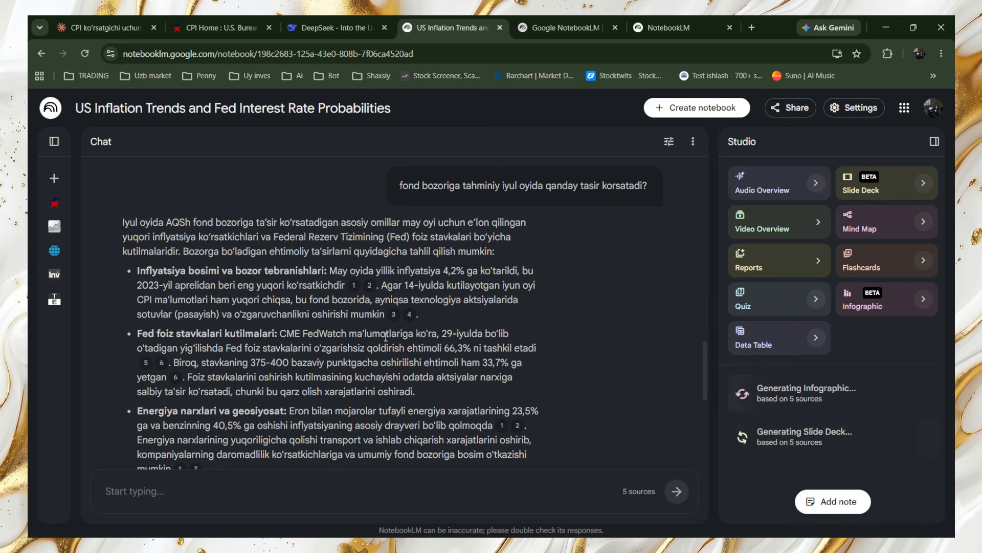
Step: Read through the notebook's answer about the July stock market impact, including its key dates and conclusion
{"action": "scroll", "coordinate": [356, 328], "scroll_direction": "down", "scroll_amount": 1}
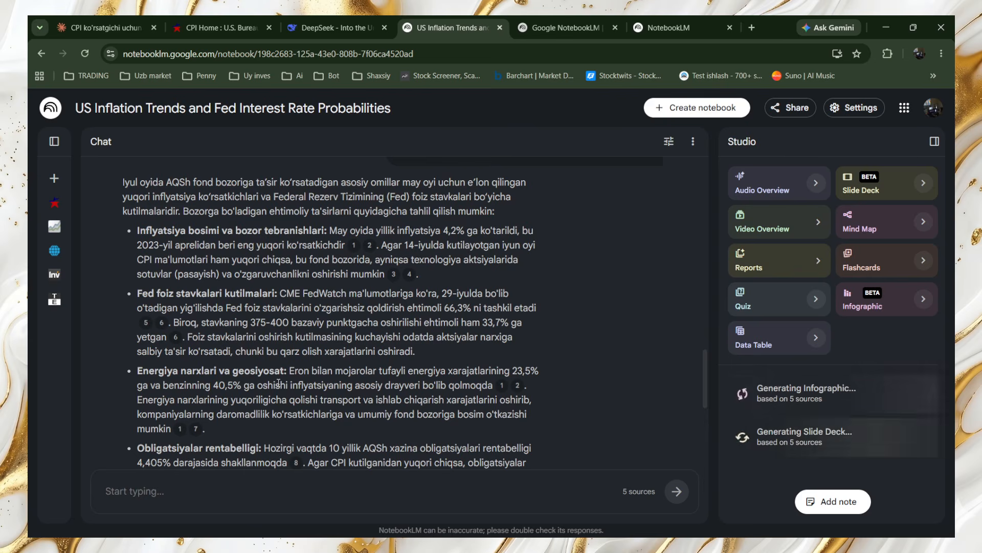
{"action": "scroll", "coordinate": [281, 385], "scroll_direction": "down", "scroll_amount": 1}
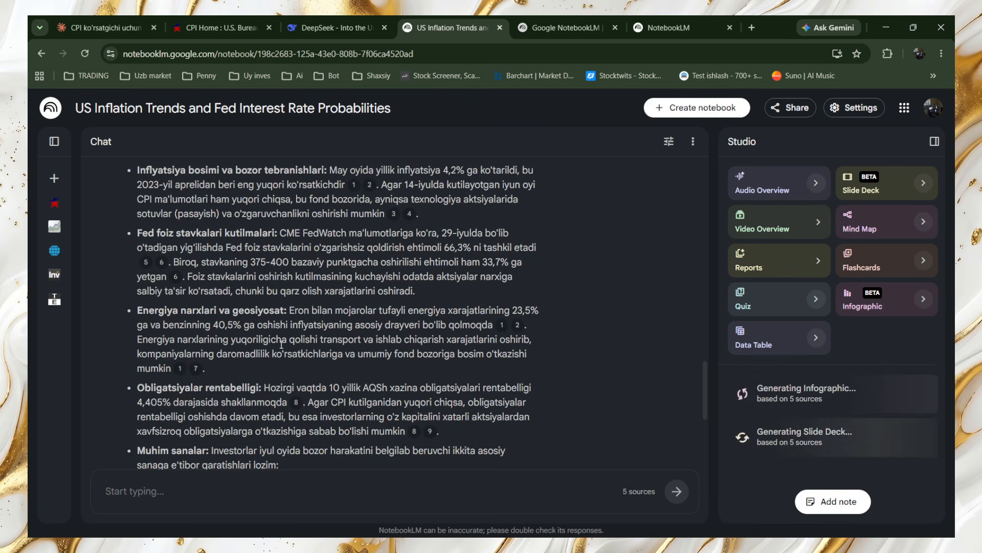
{"action": "scroll", "coordinate": [207, 271], "scroll_direction": "down", "scroll_amount": 3}
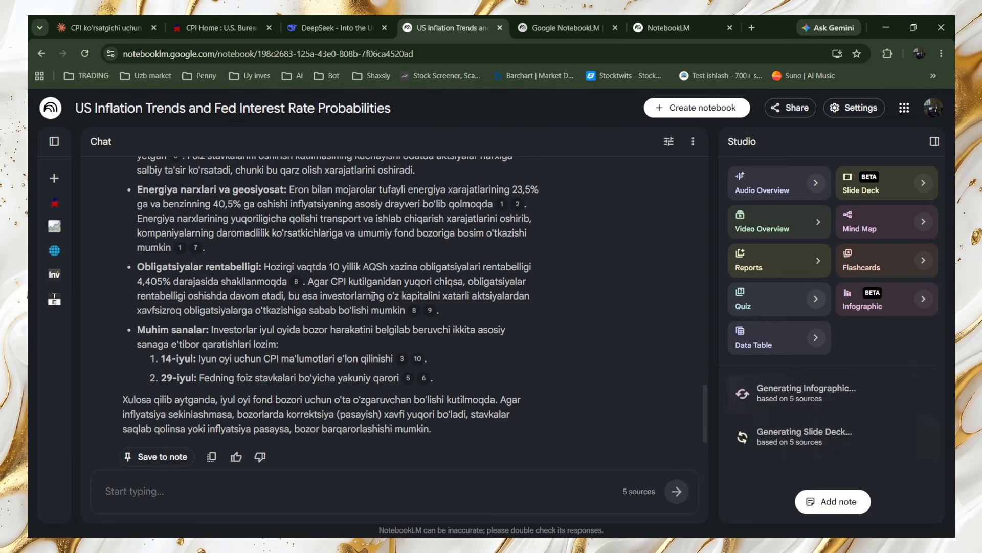
{"action": "mouse_move", "coordinate": [423, 304]}
{"action": "scroll", "coordinate": [362, 363], "scroll_direction": "down", "scroll_amount": 1}
{"action": "scroll", "coordinate": [363, 363], "scroll_direction": "down", "scroll_amount": 2}
{"action": "scroll", "coordinate": [353, 384], "scroll_direction": "up", "scroll_amount": 2}
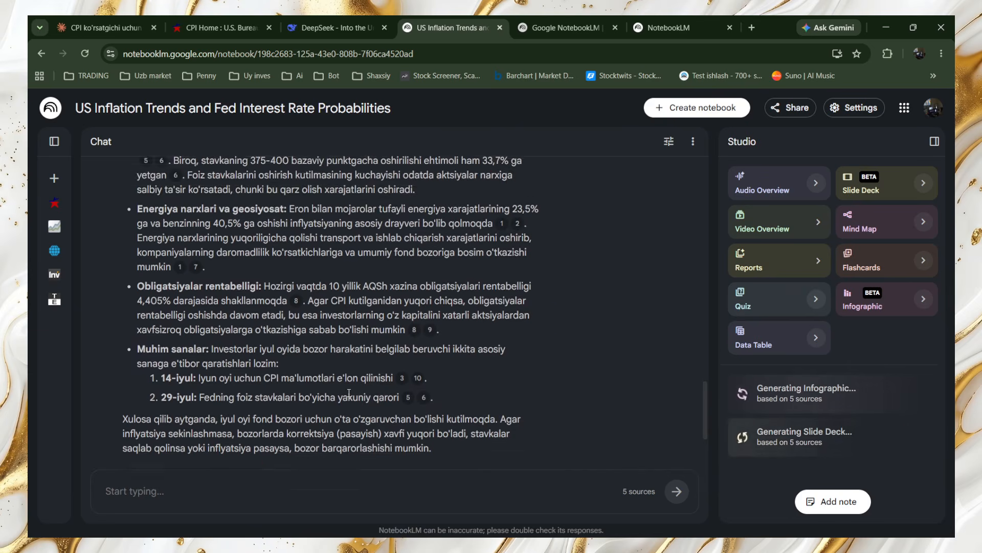
Step: Highlight the notebook's full answer about the July stock market impact, from its opening paragraph to the conclusion, and glance at the PDF guide
{"action": "scroll", "coordinate": [349, 395], "scroll_direction": "up", "scroll_amount": 5}
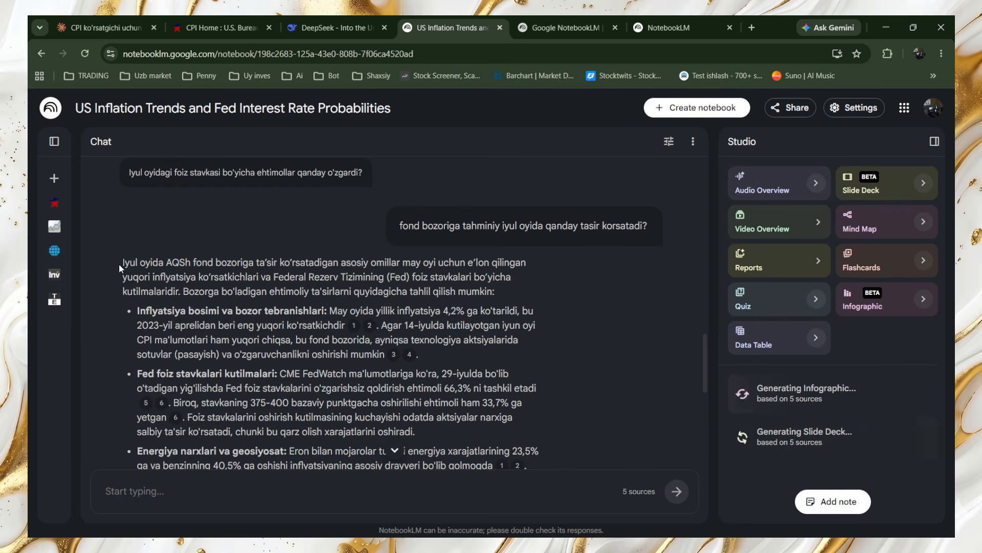
{"action": "left_click_drag", "start_coordinate": [119, 263], "coordinate": [429, 312]}
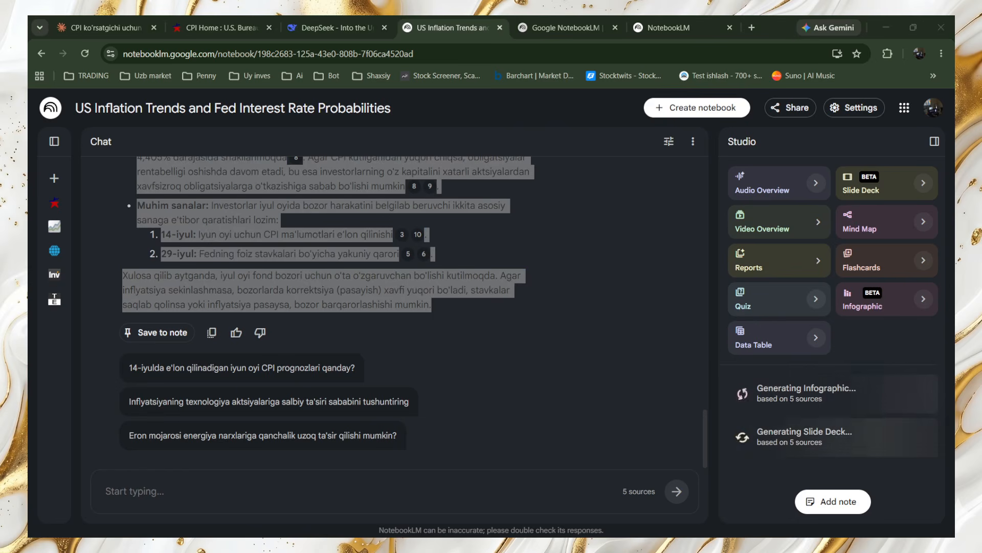
{"action": "key", "text": "alt+Tab"}
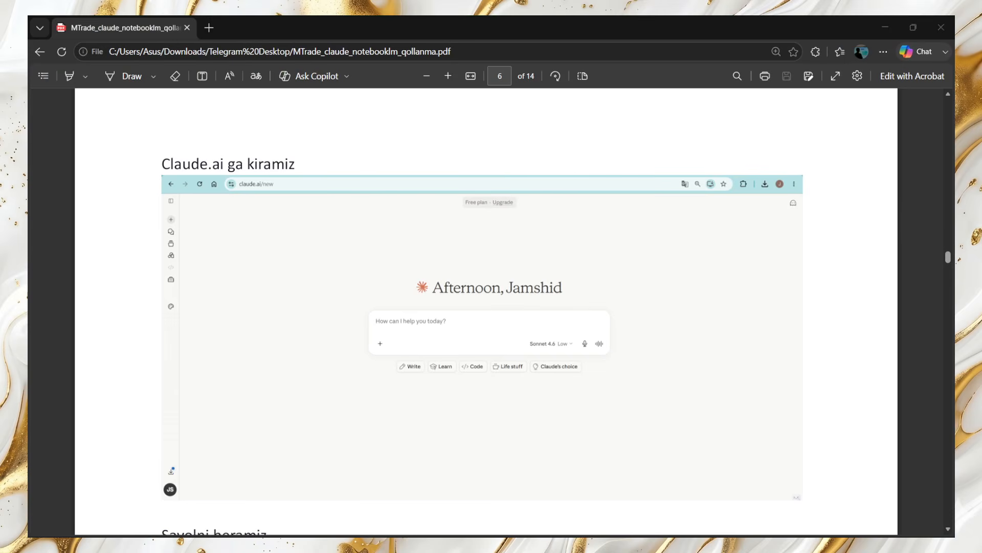
{"action": "key", "text": "alt+Tab"}
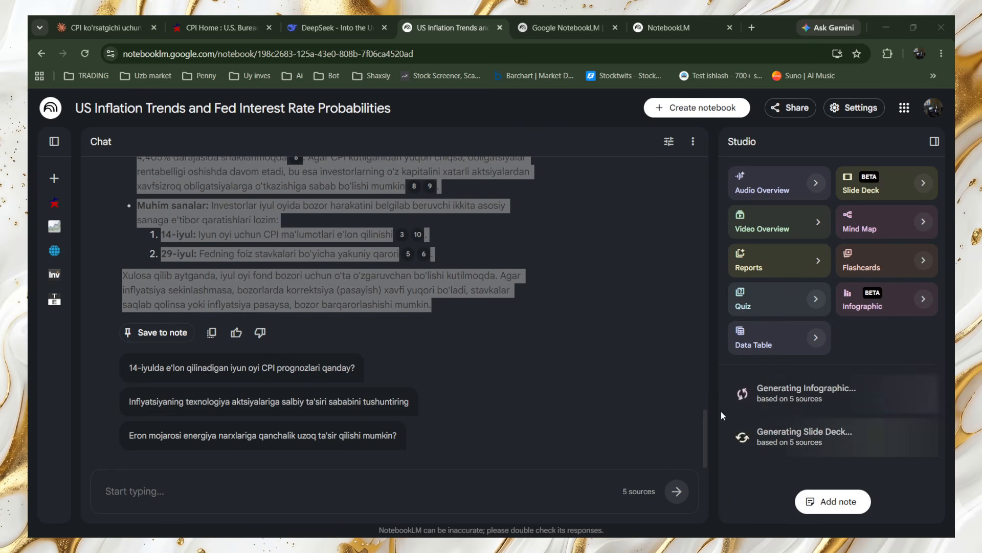
{"action": "scroll", "coordinate": [611, 272], "scroll_direction": "up", "scroll_amount": 1}
{"action": "left_click", "coordinate": [608, 266]}
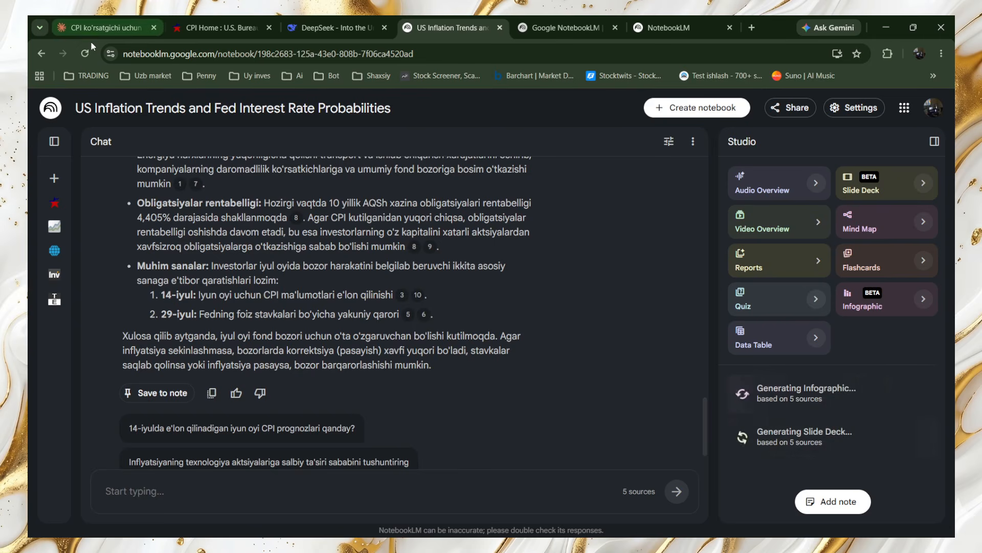
Step: Reload the notebook page, check the infographic and slide deck generation, and look over the July question and answer again
{"action": "left_click", "coordinate": [85, 53]}
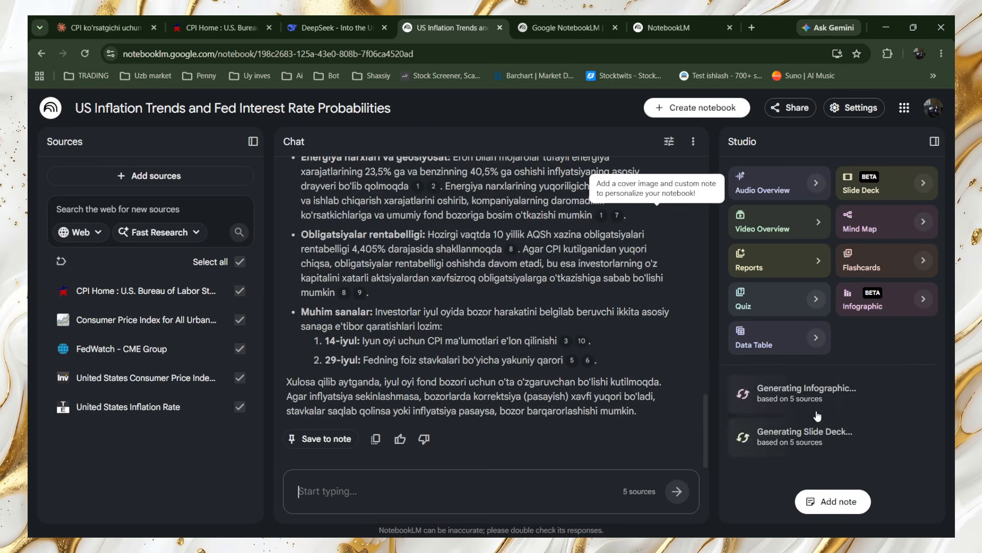
{"action": "scroll", "coordinate": [501, 252], "scroll_direction": "up", "scroll_amount": 10}
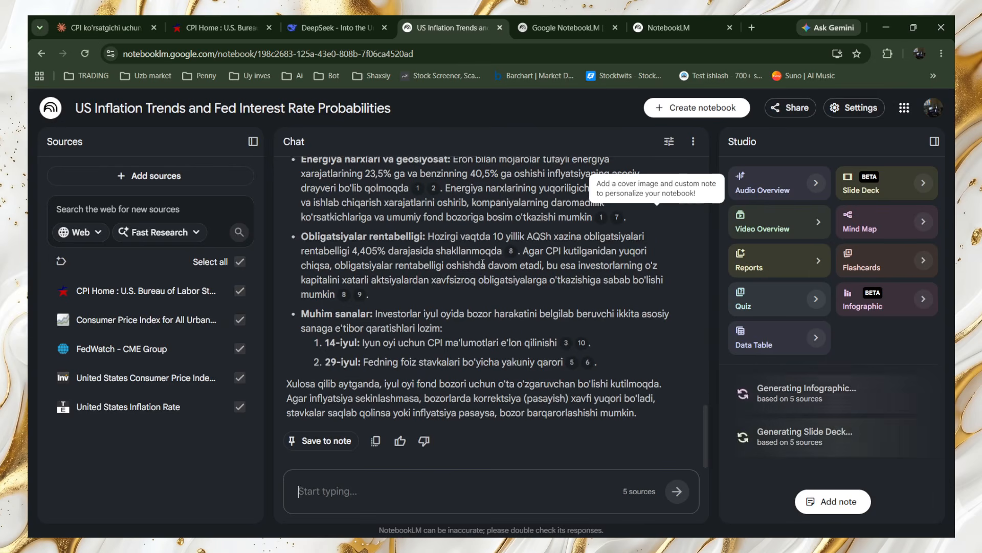
{"action": "scroll", "coordinate": [512, 276], "scroll_direction": "down", "scroll_amount": 2}
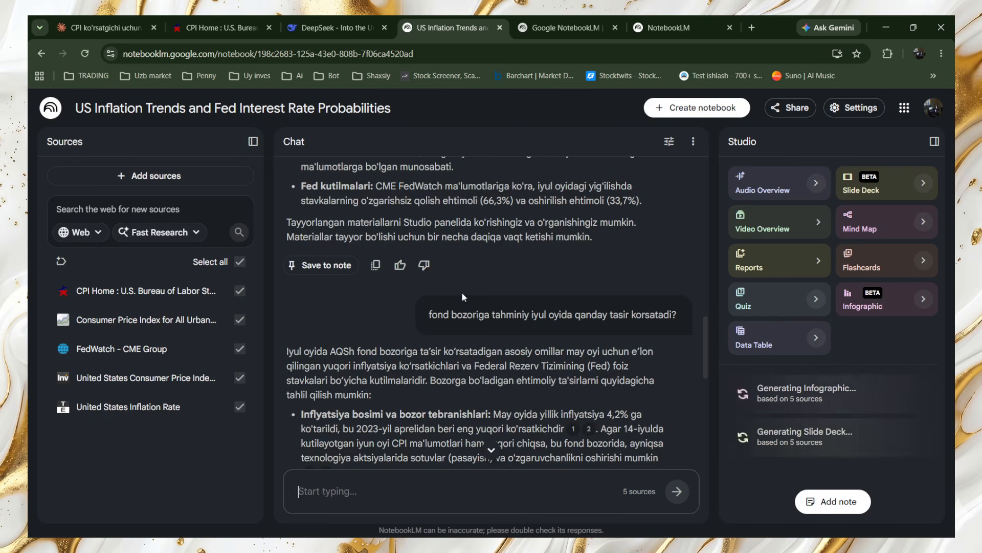
{"action": "scroll", "coordinate": [461, 292], "scroll_direction": "down", "scroll_amount": 2}
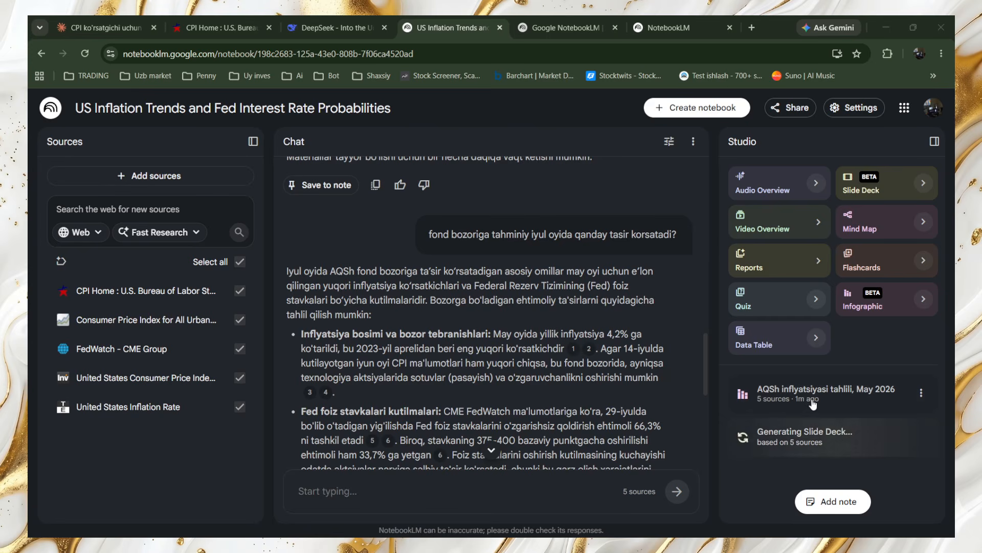
Step: Open the generated infographic "AQSh inflyatsiyasi tahlili, May 2026" and examine its heading, inflation figures and Fed expectations up close
{"action": "left_click", "coordinate": [788, 398]}
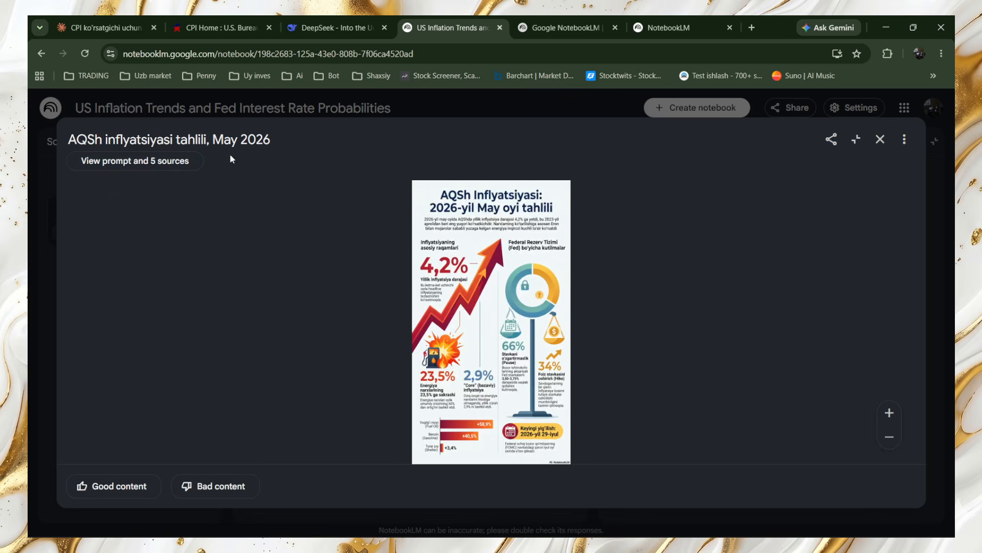
{"action": "scroll", "coordinate": [479, 282], "scroll_direction": "up", "scroll_amount": 5}
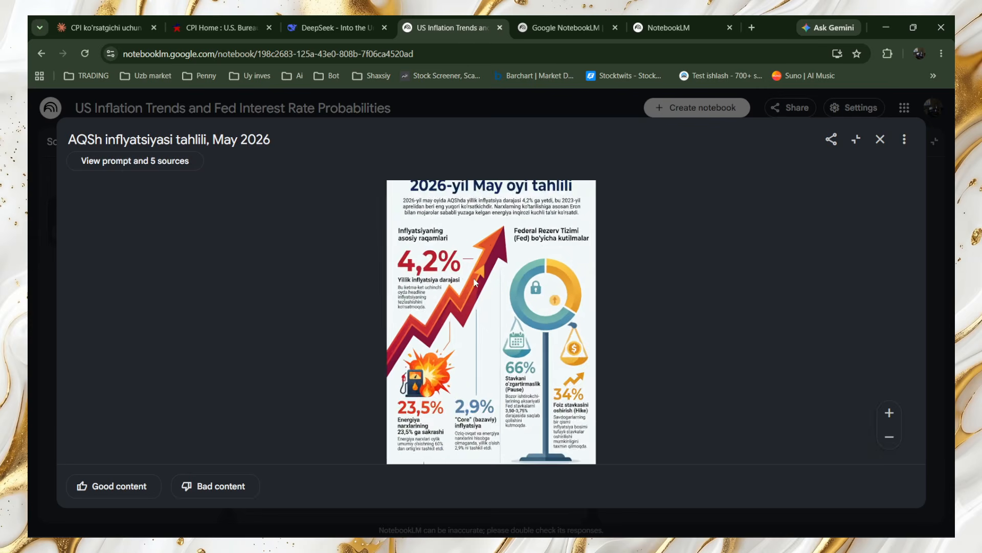
{"action": "scroll", "coordinate": [714, 336], "scroll_direction": "down", "scroll_amount": 1}
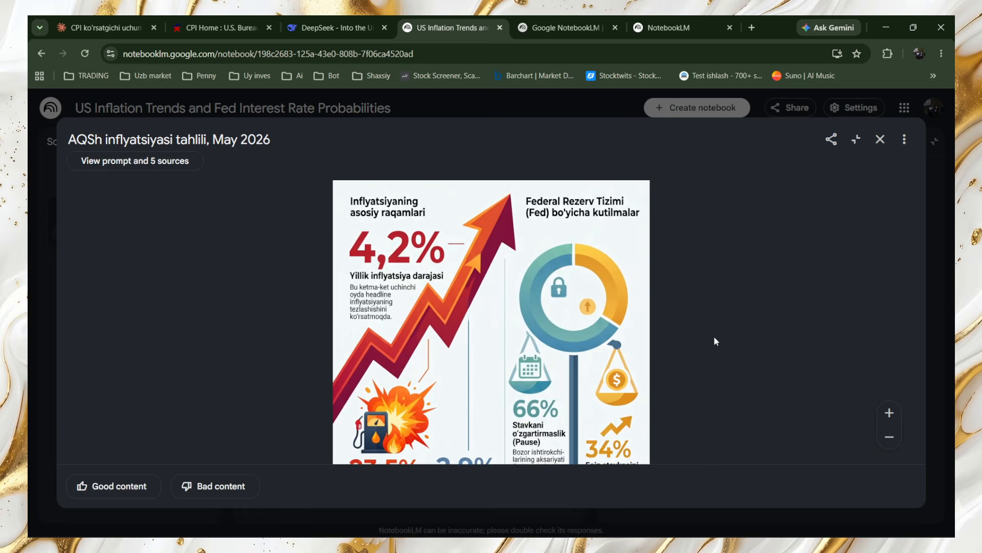
{"action": "scroll", "coordinate": [714, 336], "scroll_direction": "up", "scroll_amount": 1}
{"action": "left_click_drag", "start_coordinate": [581, 258], "coordinate": [573, 399]}
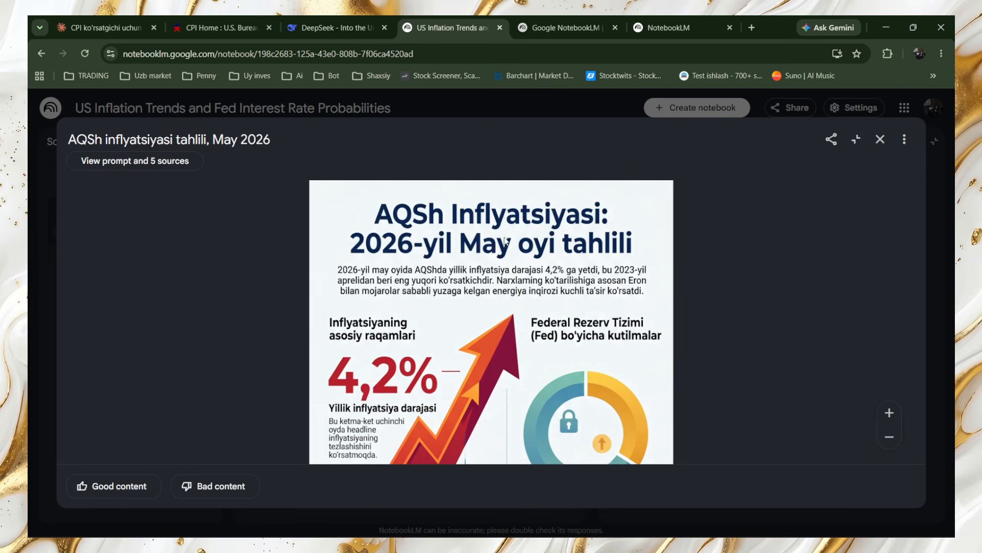
{"action": "scroll", "coordinate": [505, 241], "scroll_direction": "down", "scroll_amount": 2}
{"action": "left_click_drag", "start_coordinate": [530, 342], "coordinate": [485, 300]}
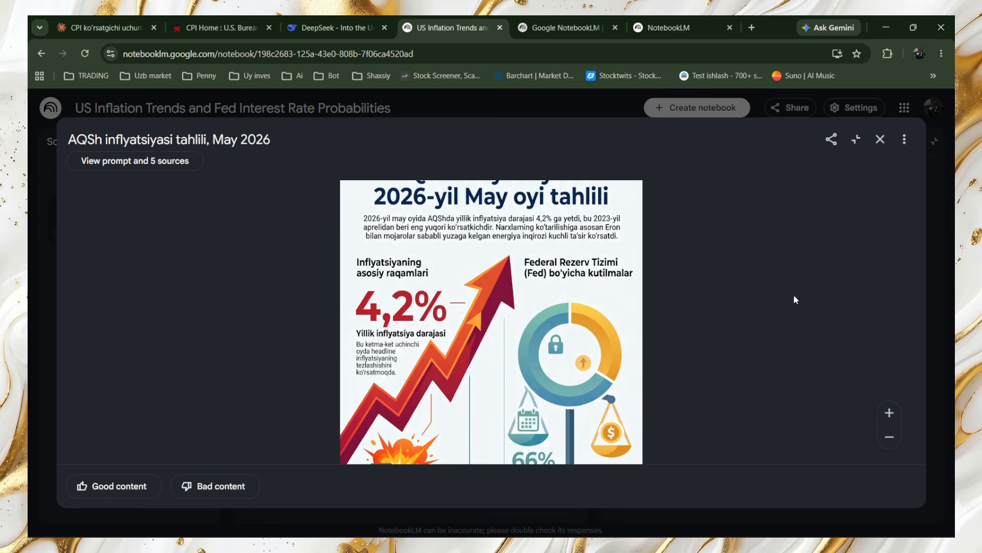
{"action": "scroll", "coordinate": [783, 290], "scroll_direction": "down", "scroll_amount": 3}
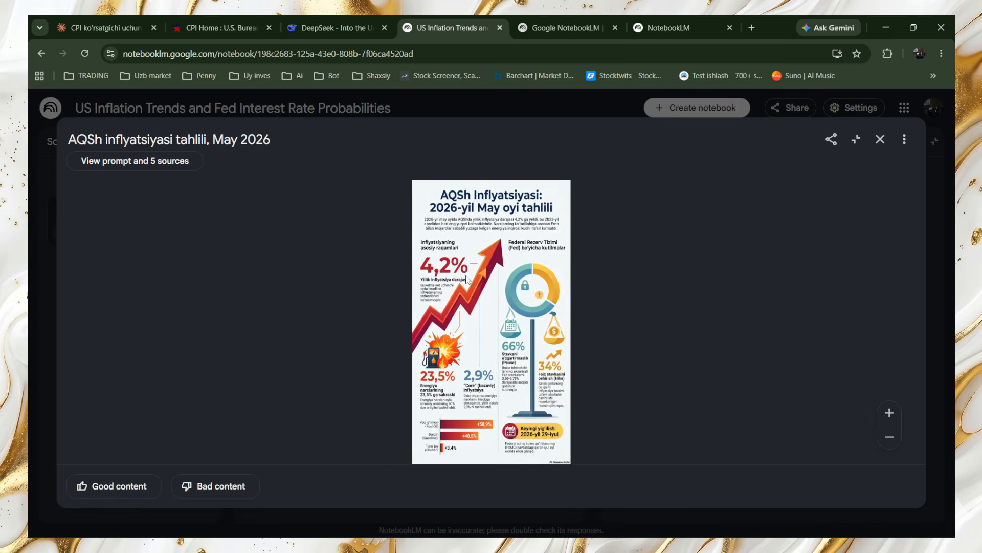
Step: Download the inflation infographic as a PNG and take the downloaded file out of the browser's downloads list
{"action": "left_click", "coordinate": [903, 139]}
{"action": "left_click", "coordinate": [875, 174]}
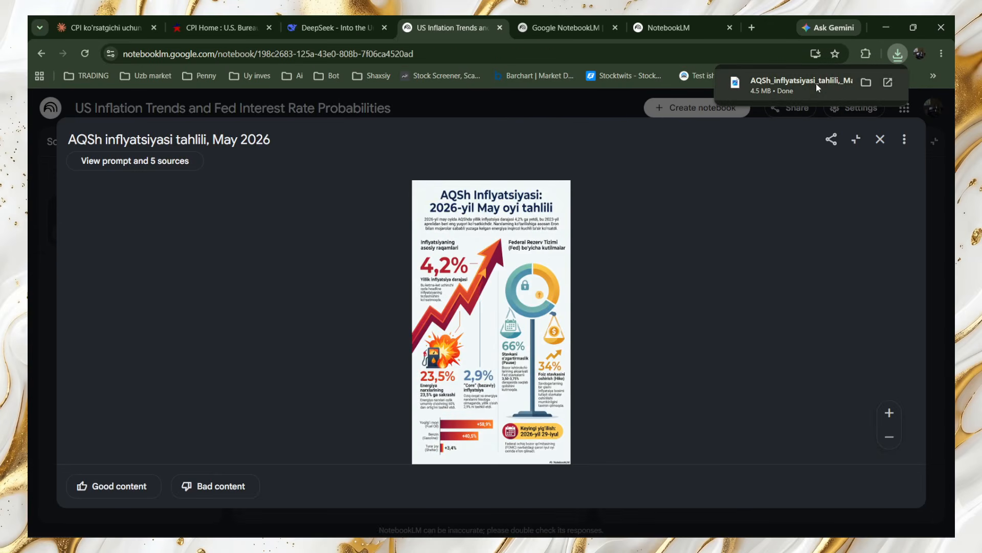
{"action": "left_click_drag", "start_coordinate": [816, 84], "coordinate": [30, 307]}
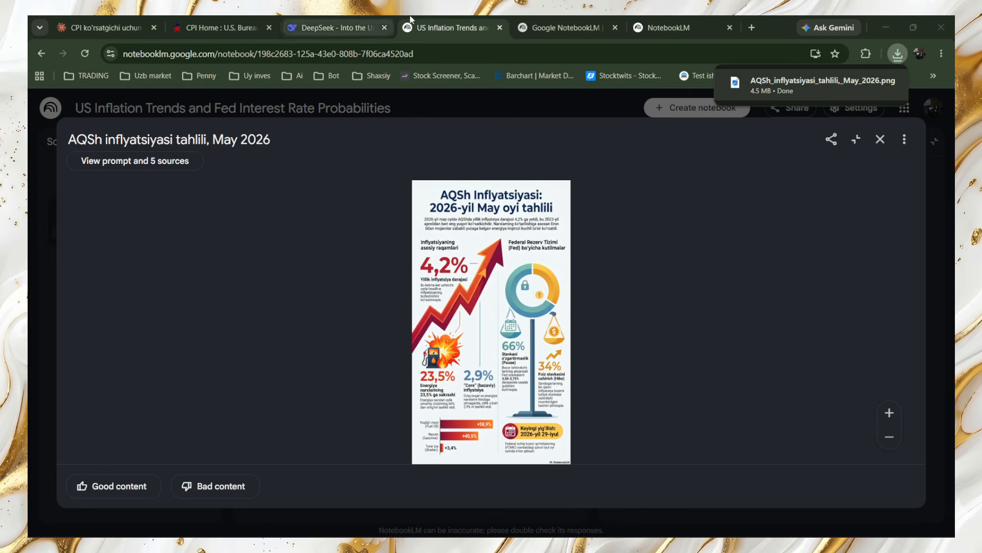
Step: Open Finviz in a new browser tab and look over the market overview on its home page
{"action": "left_click", "coordinate": [751, 27]}
{"action": "left_click", "coordinate": [570, 54]}
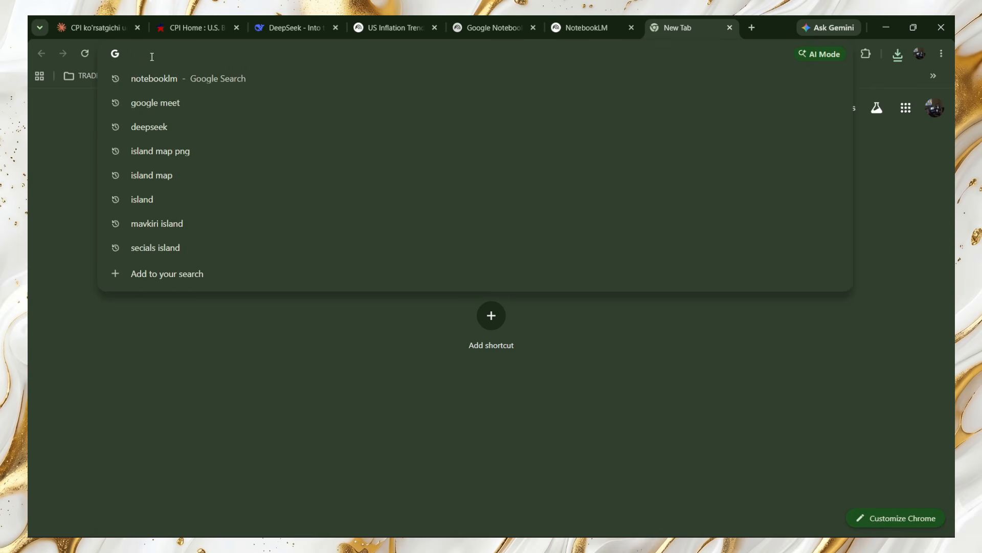
{"action": "type", "text": "fin"}
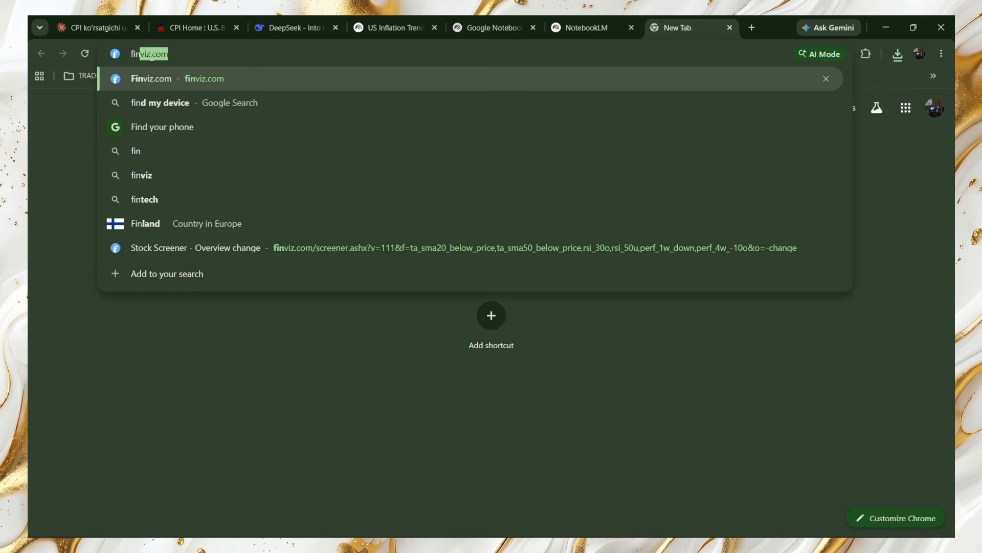
{"action": "type", "text": "z"}
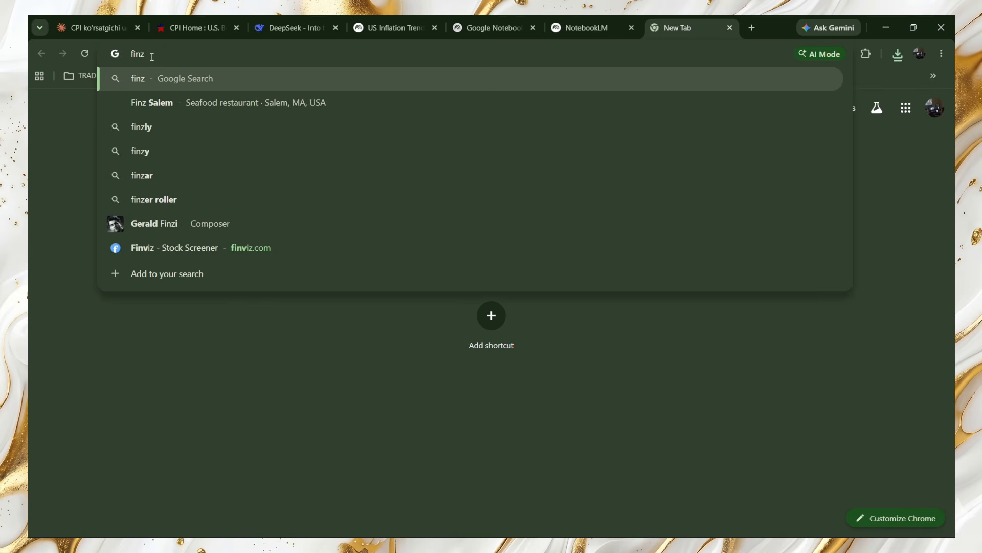
{"action": "key", "text": "BackSpace"}
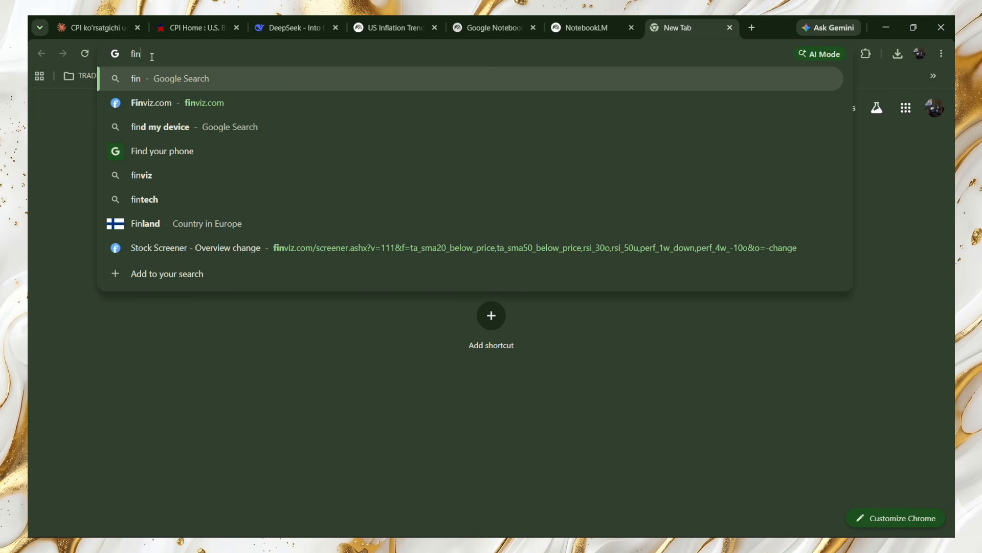
{"action": "type", "text": "vviz"}
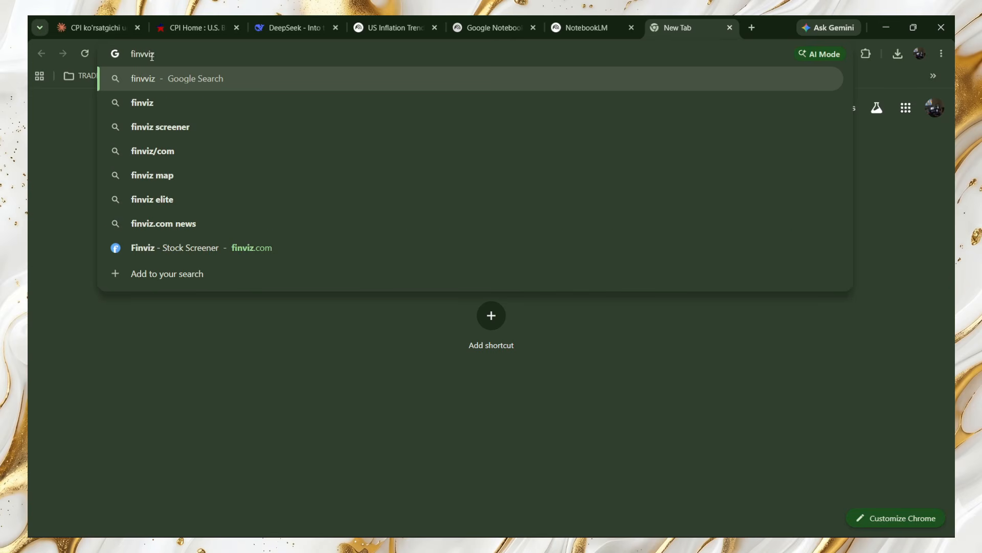
{"action": "left_click", "coordinate": [139, 103]}
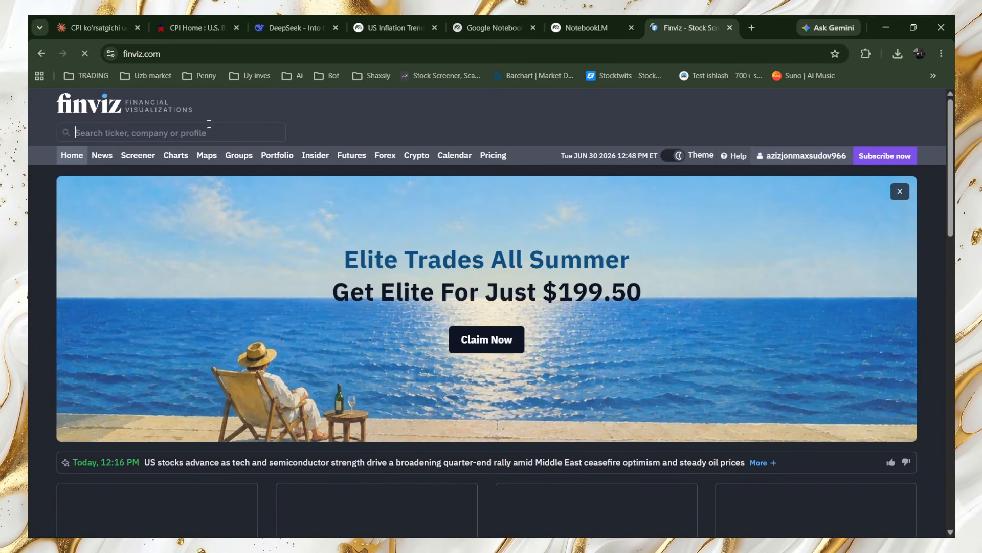
{"action": "scroll", "coordinate": [264, 186], "scroll_direction": "down", "scroll_amount": 3}
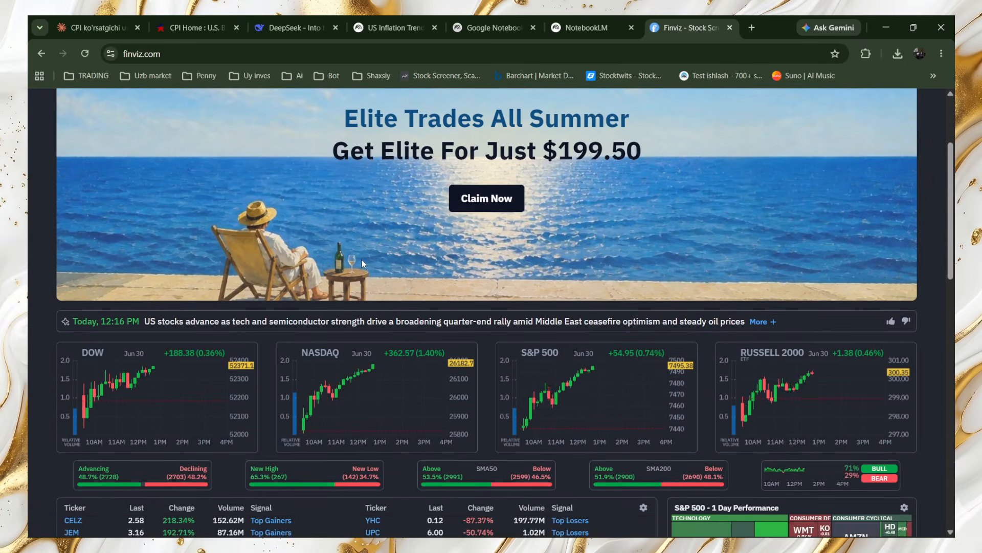
{"action": "scroll", "coordinate": [364, 263], "scroll_direction": "down", "scroll_amount": 5}
{"action": "scroll", "coordinate": [369, 272], "scroll_direction": "up", "scroll_amount": 8}
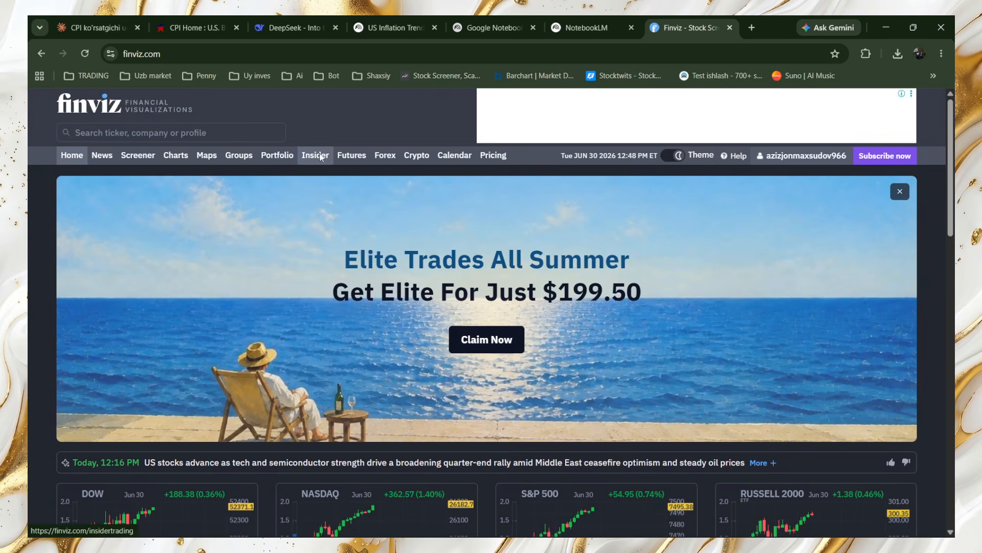
Step: Open Finviz's insider trading page, view Top Insider Trading Recent Week, and return to Latest Insider Trading
{"action": "left_click", "coordinate": [315, 155]}
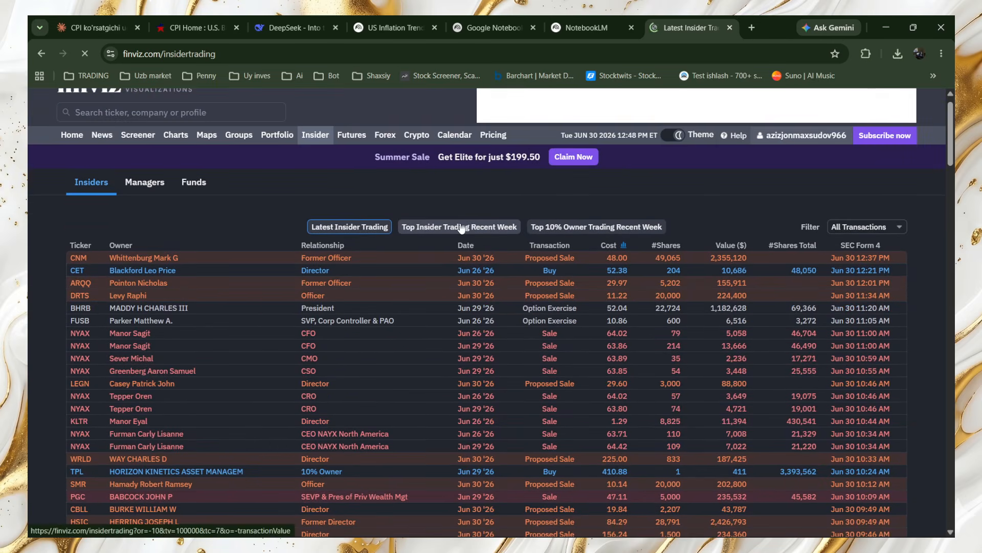
{"action": "left_click", "coordinate": [461, 227]}
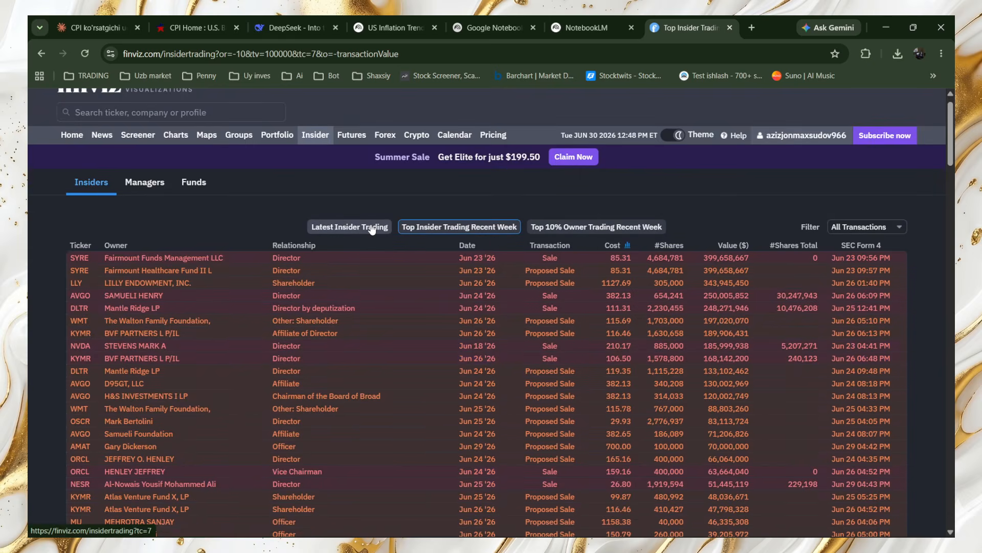
{"action": "left_click", "coordinate": [373, 227]}
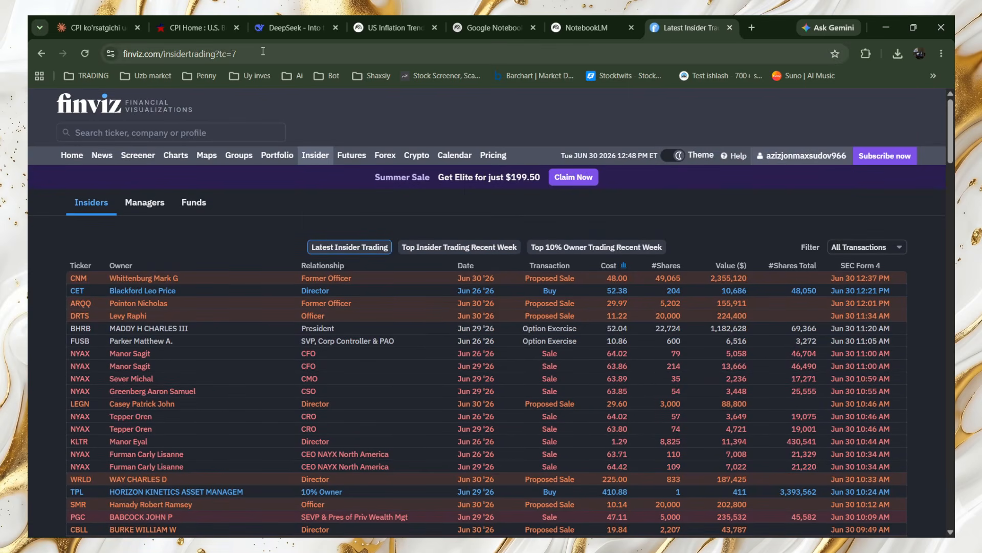
Step: Highlight the insider trading page's address and look through the latest insider transactions table
{"action": "left_click", "coordinate": [262, 55]}
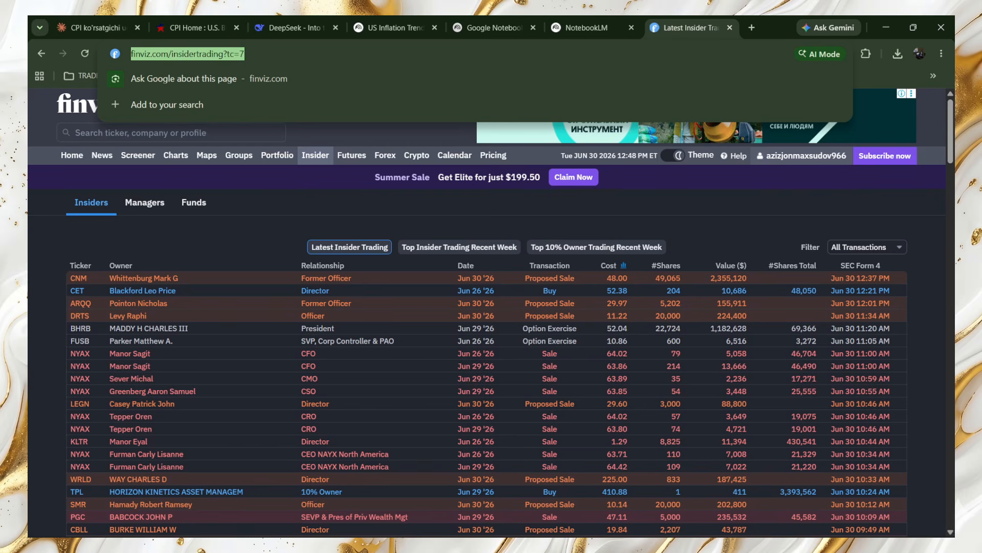
{"action": "key", "text": "Escape"}
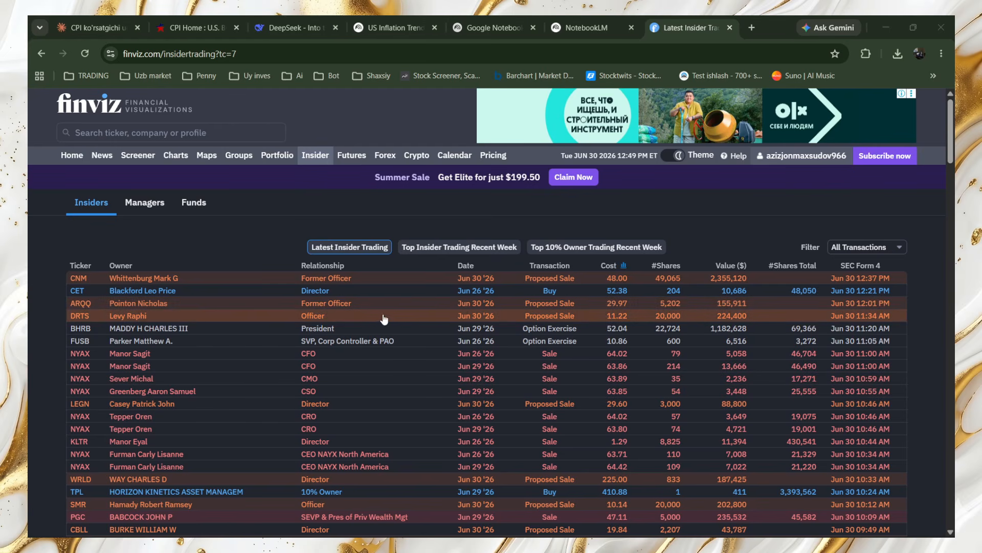
{"action": "scroll", "coordinate": [678, 327], "scroll_direction": "down", "scroll_amount": 3}
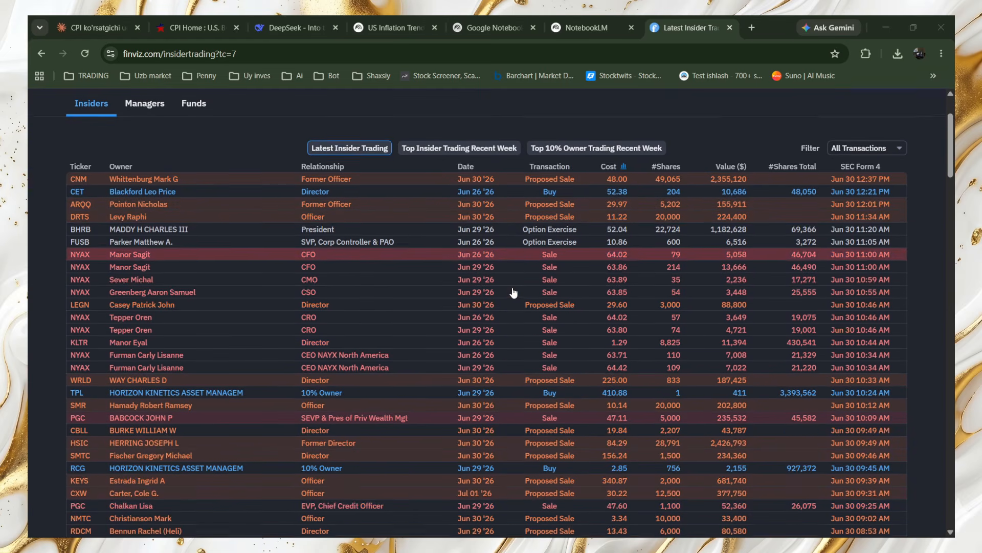
{"action": "scroll", "coordinate": [338, 277], "scroll_direction": "up", "scroll_amount": 2}
{"action": "scroll", "coordinate": [337, 277], "scroll_direction": "up", "scroll_amount": 2}
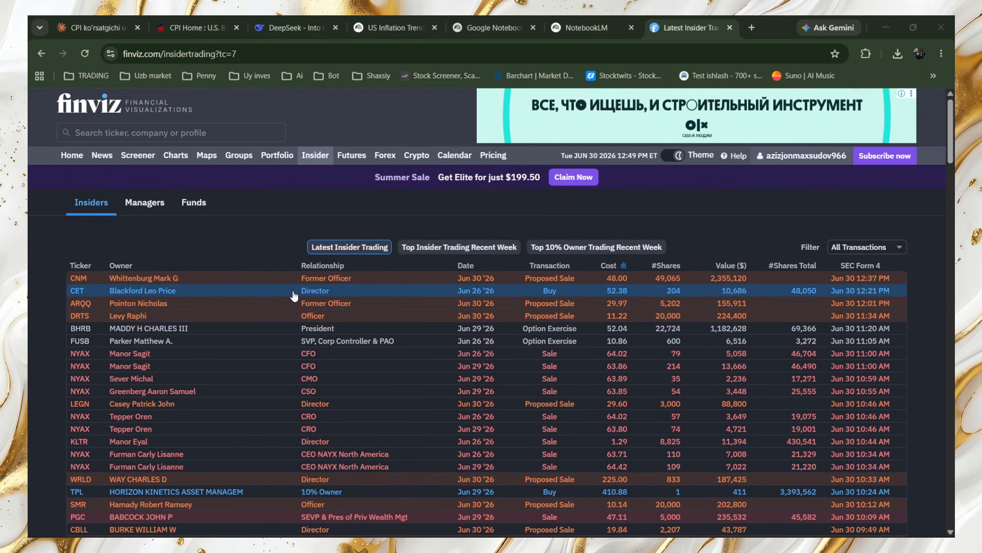
{"action": "scroll", "coordinate": [307, 297], "scroll_direction": "down", "scroll_amount": 3}
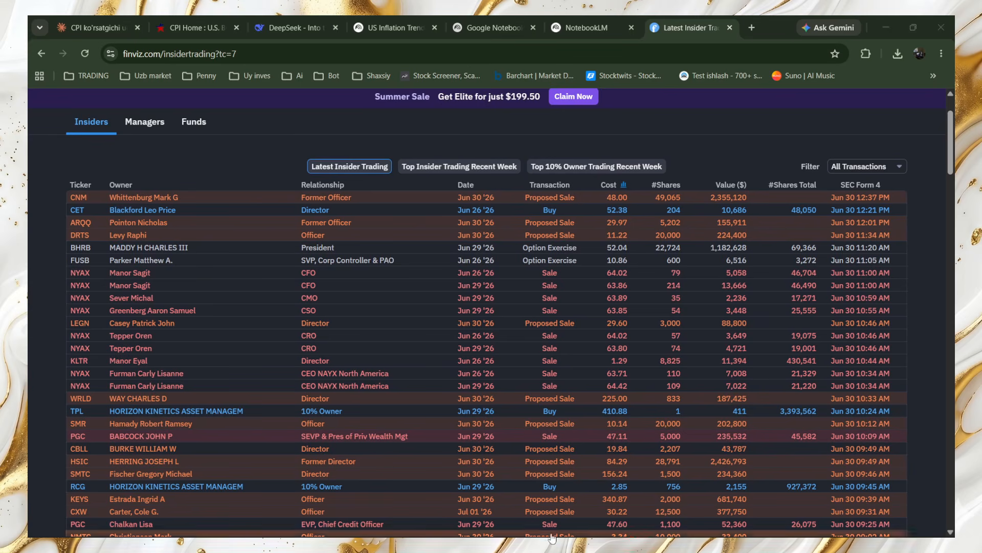
Step: Switch to the Webull desktop app and open its options trading workspace
{"action": "left_click", "coordinate": [598, 519]}
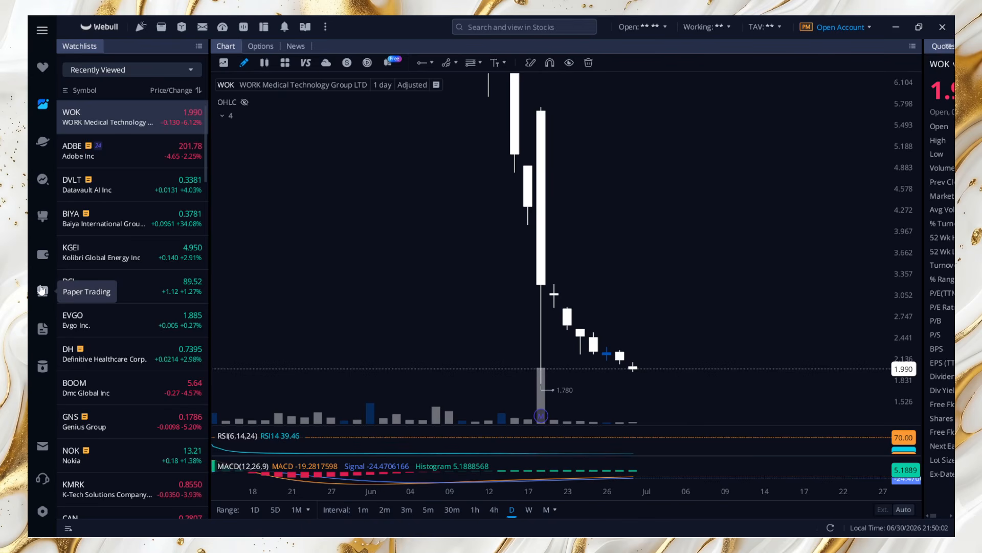
{"action": "left_click", "coordinate": [43, 329]}
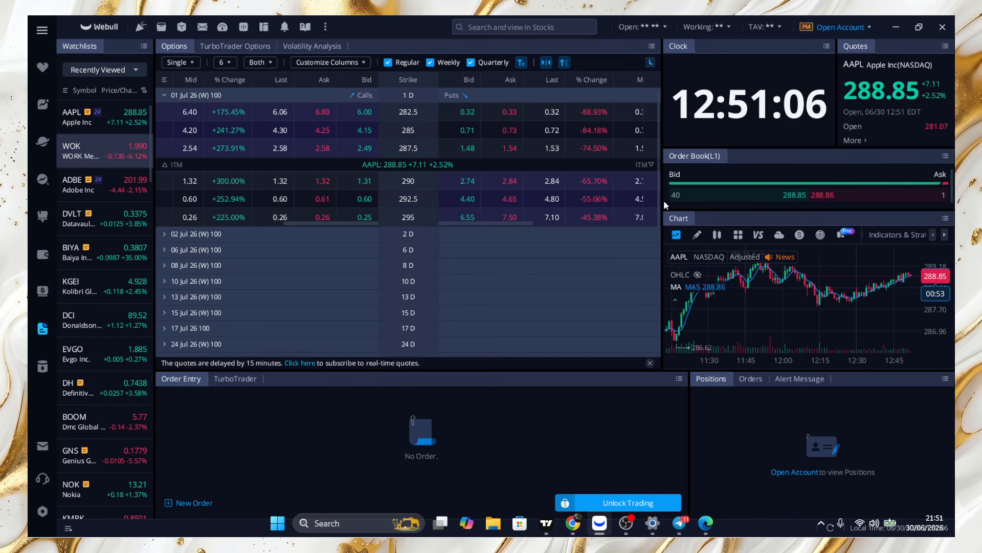
Step: Pan and rescale the AAPL price chart in the options workspace to examine its most recent candles
{"action": "left_click_drag", "start_coordinate": [668, 212], "coordinate": [688, 206]}
{"action": "scroll", "coordinate": [746, 285], "scroll_direction": "down", "scroll_amount": 3}
{"action": "left_click_drag", "start_coordinate": [830, 302], "coordinate": [770, 301]}
{"action": "left_click_drag", "start_coordinate": [870, 310], "coordinate": [804, 328]}
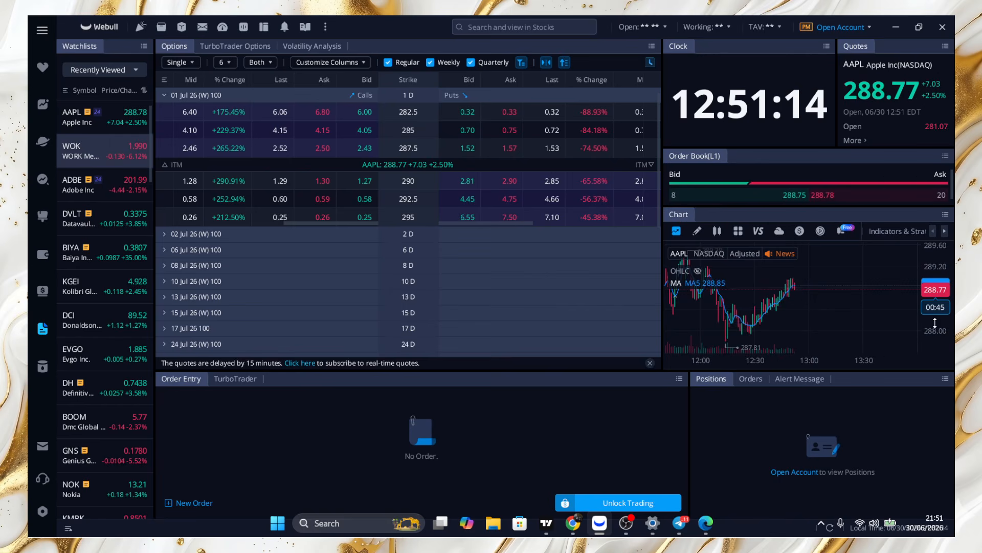
{"action": "left_click_drag", "start_coordinate": [937, 322], "coordinate": [936, 264]}
{"action": "left_click_drag", "start_coordinate": [829, 278], "coordinate": [826, 329]}
{"action": "scroll", "coordinate": [795, 314], "scroll_direction": "up", "scroll_amount": 5}
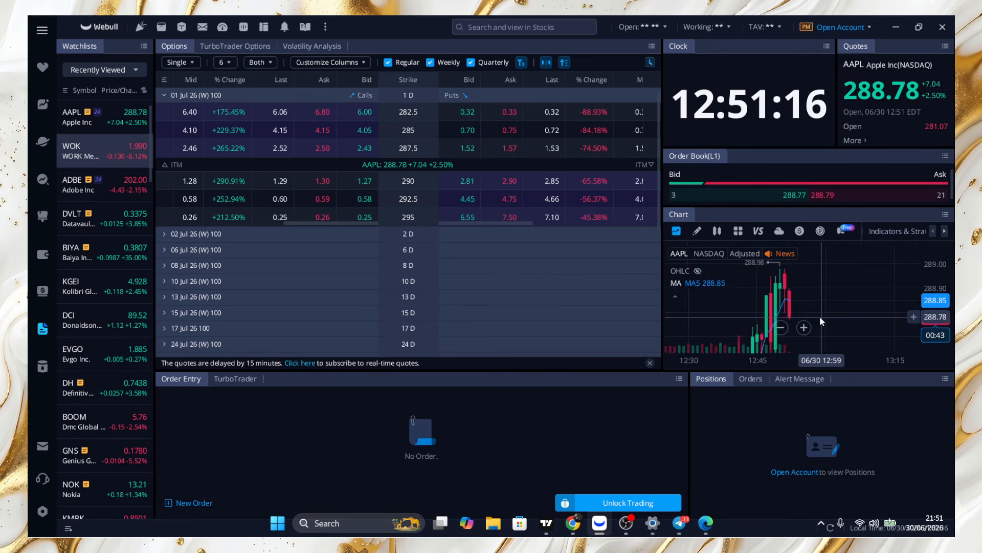
{"action": "left_click_drag", "start_coordinate": [934, 266], "coordinate": [933, 292]}
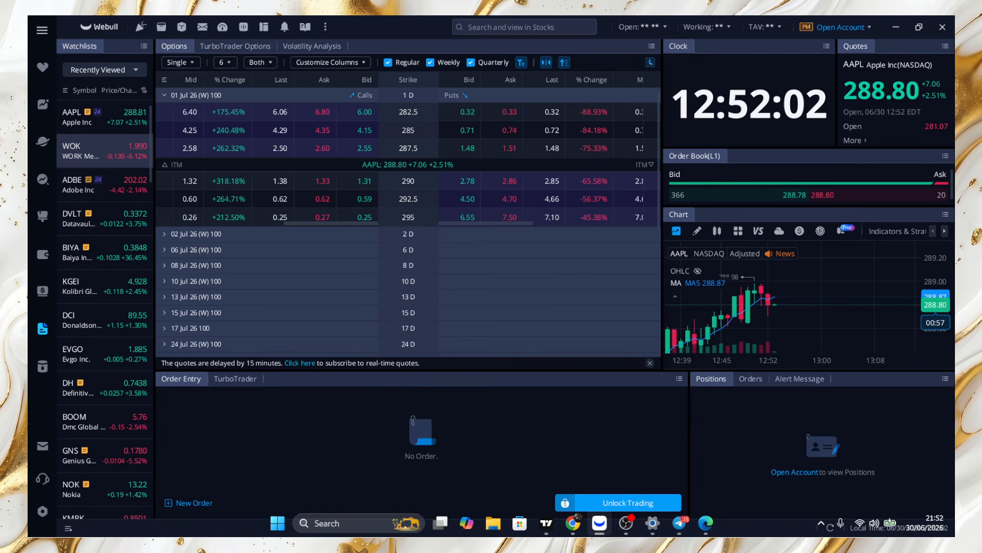
Step: Return from Webull to the Claude chat in the browser and read through the NotebookLM custom prompt to its end
{"action": "left_click", "coordinate": [893, 31]}
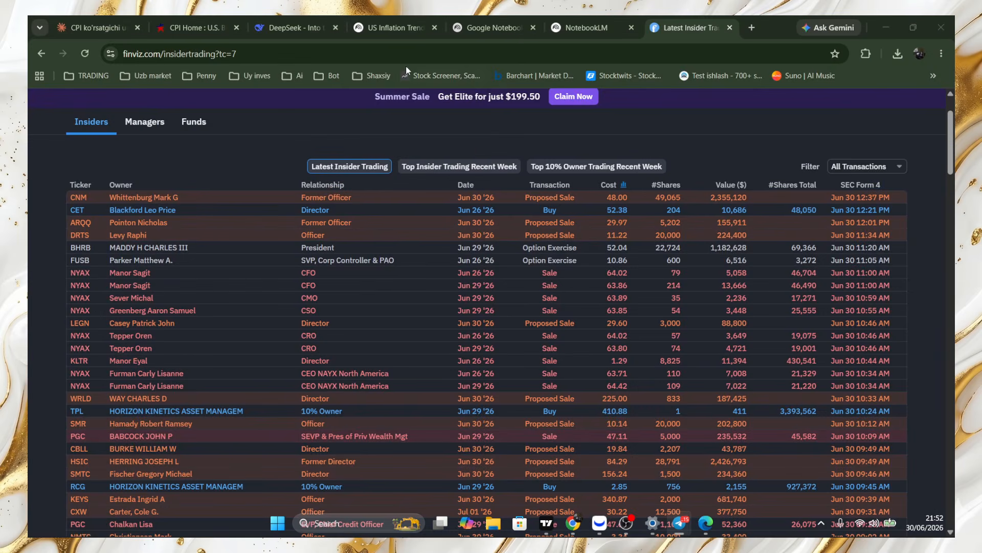
{"action": "left_click", "coordinate": [88, 23]}
{"action": "scroll", "coordinate": [328, 253], "scroll_direction": "down", "scroll_amount": 2}
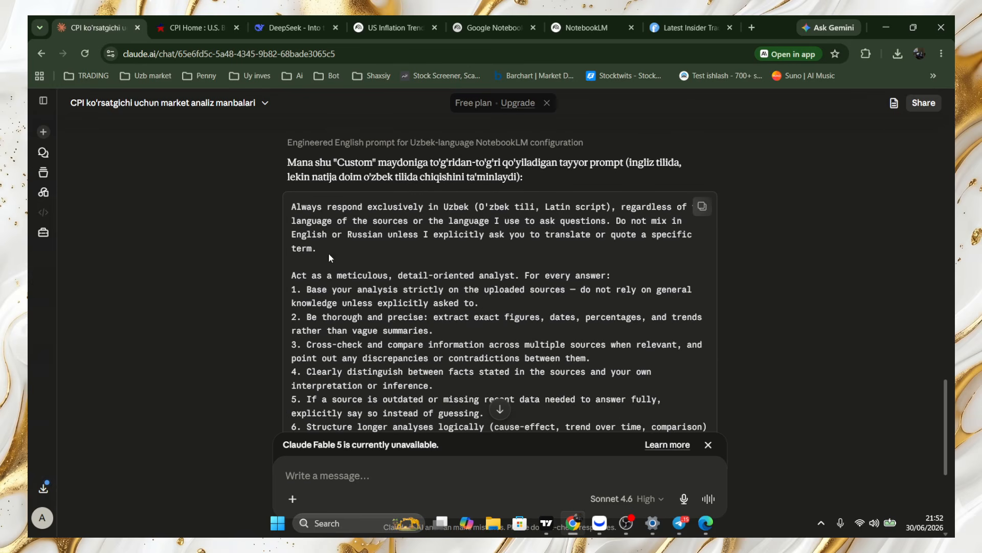
{"action": "scroll", "coordinate": [325, 198], "scroll_direction": "down", "scroll_amount": 4}
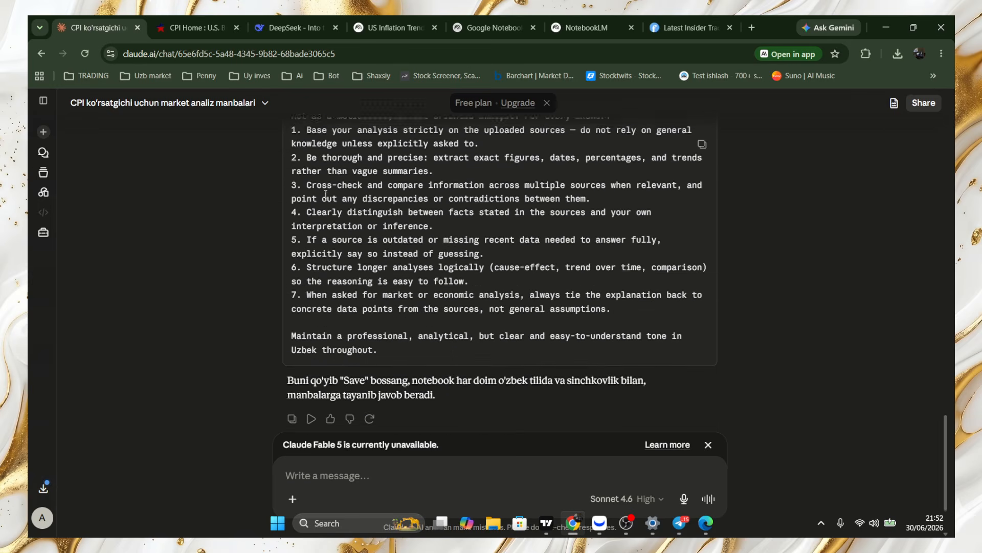
{"action": "scroll", "coordinate": [326, 202], "scroll_direction": "down", "scroll_amount": 1}
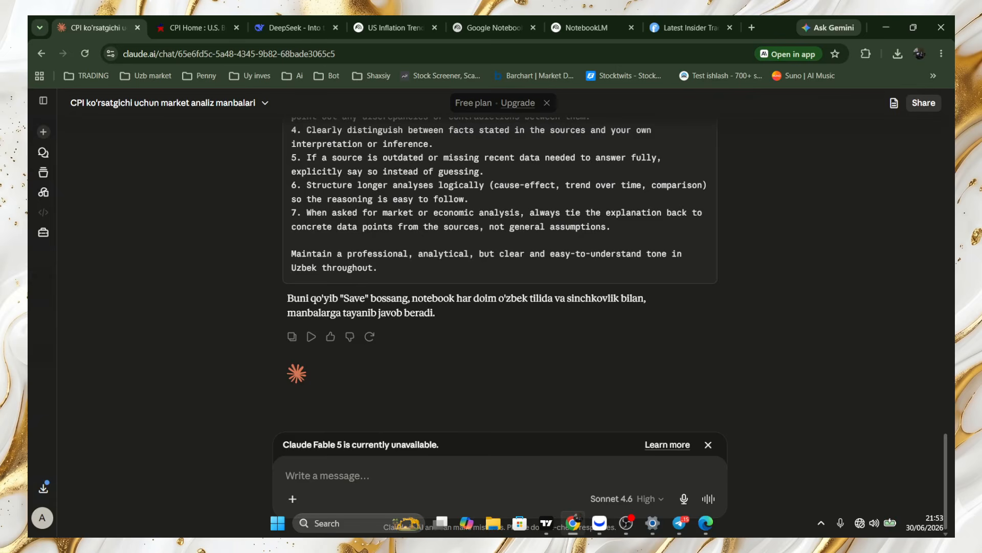
Step: Check the available Wi-Fi networks and the microphone privacy page, and close the Windows Settings window
{"action": "key", "text": "alt+Tab"}
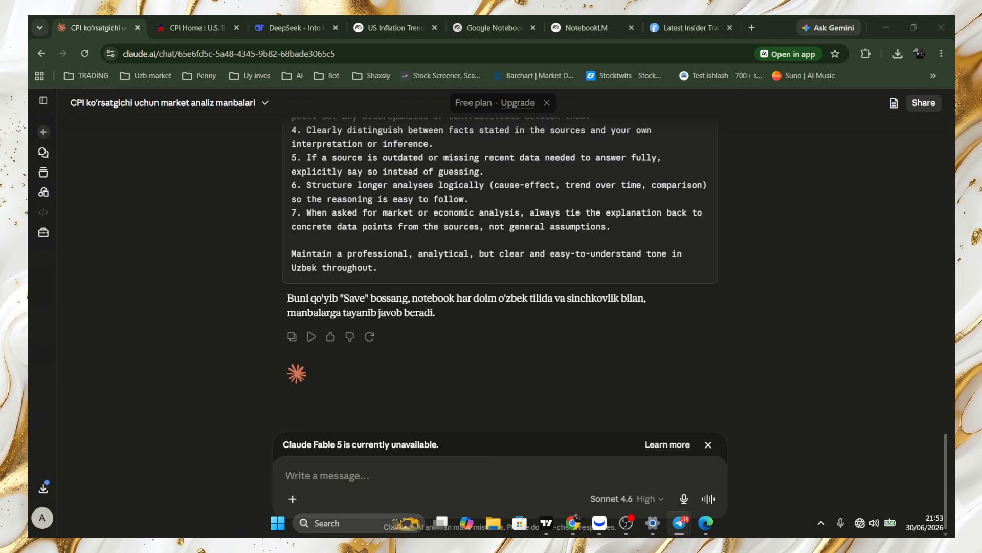
{"action": "left_click", "coordinate": [861, 523]}
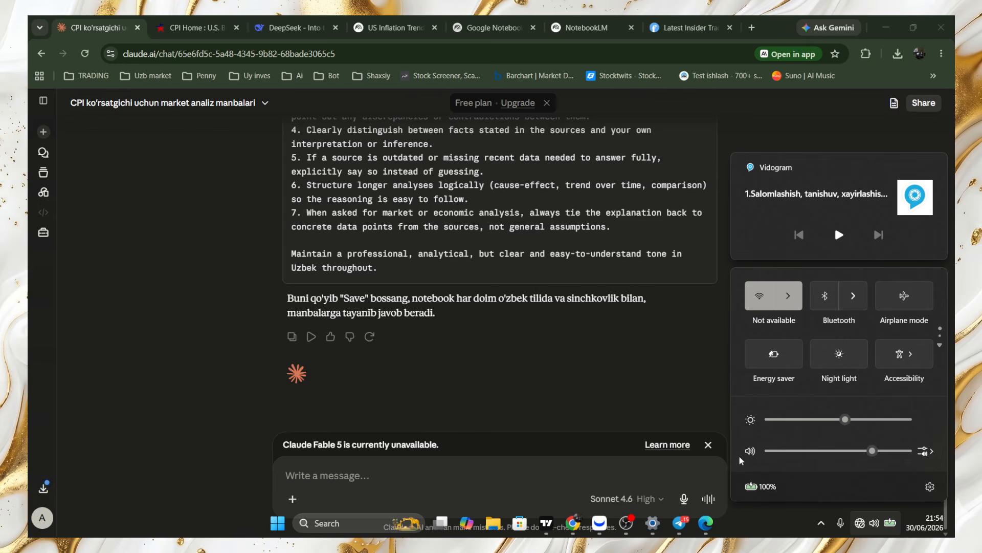
{"action": "left_click", "coordinate": [839, 525]}
{"action": "left_click", "coordinate": [860, 523]}
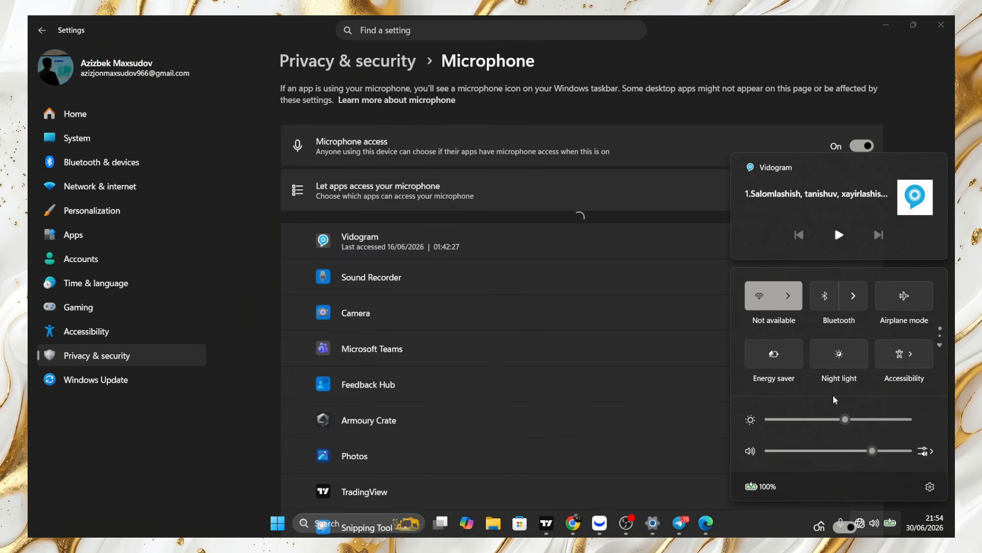
{"action": "left_click", "coordinate": [788, 289]}
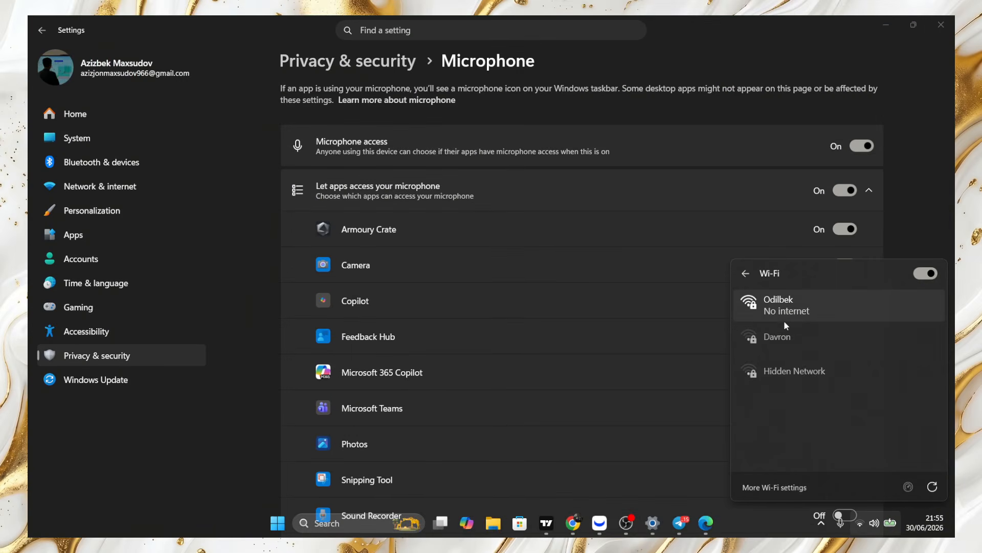
{"action": "left_click", "coordinate": [908, 203]}
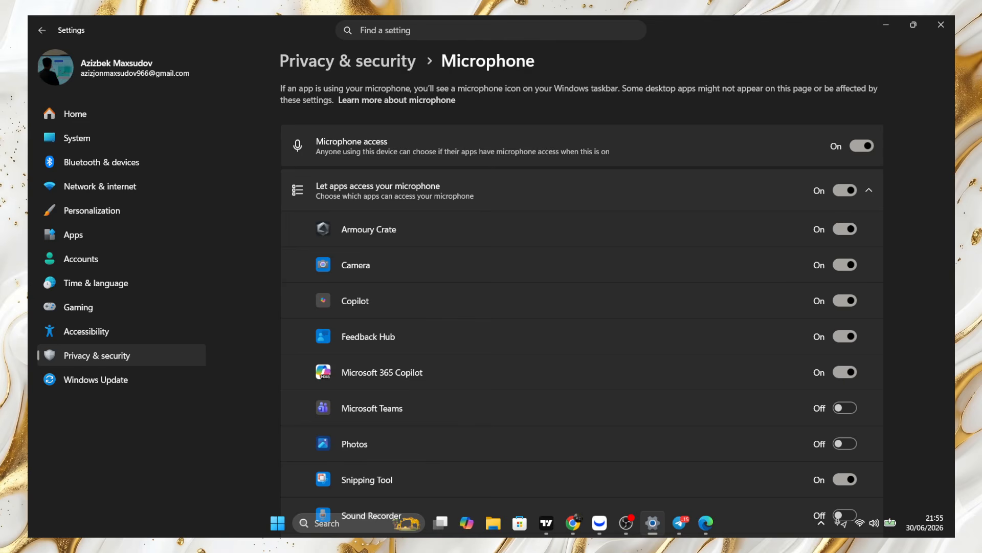
{"action": "key", "text": "alt+Tab"}
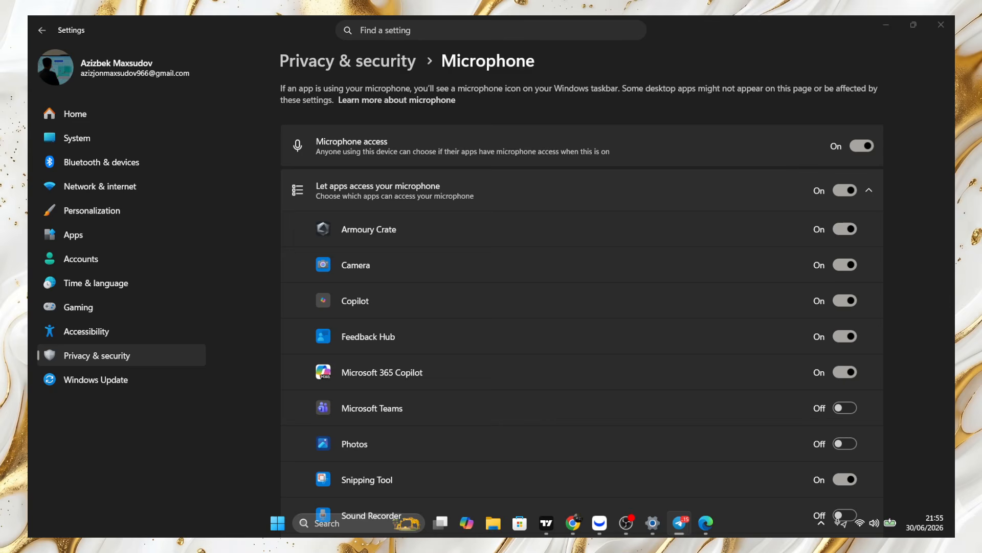
{"action": "left_click", "coordinate": [940, 24]}
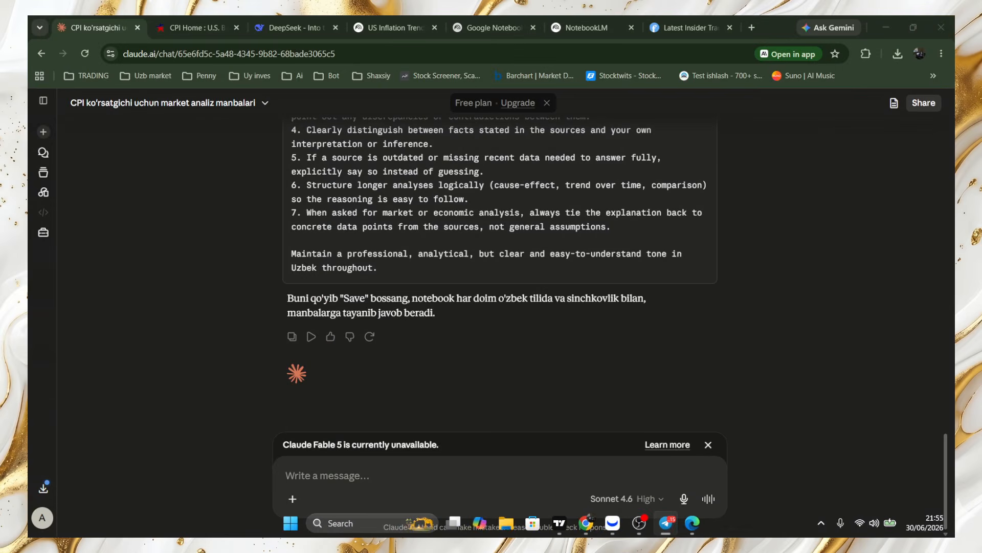
{"action": "key", "text": "alt+Tab"}
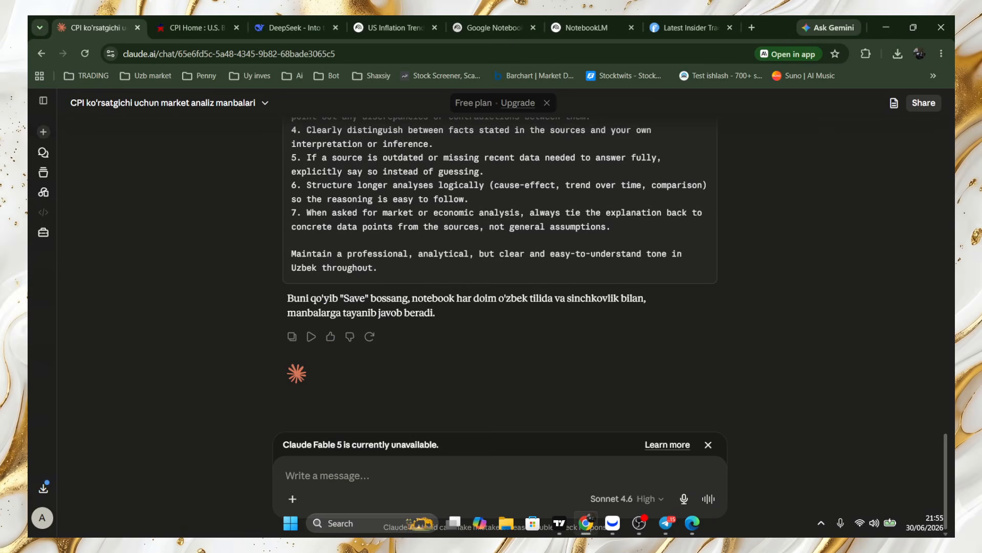
{"action": "key", "text": "alt+Tab"}
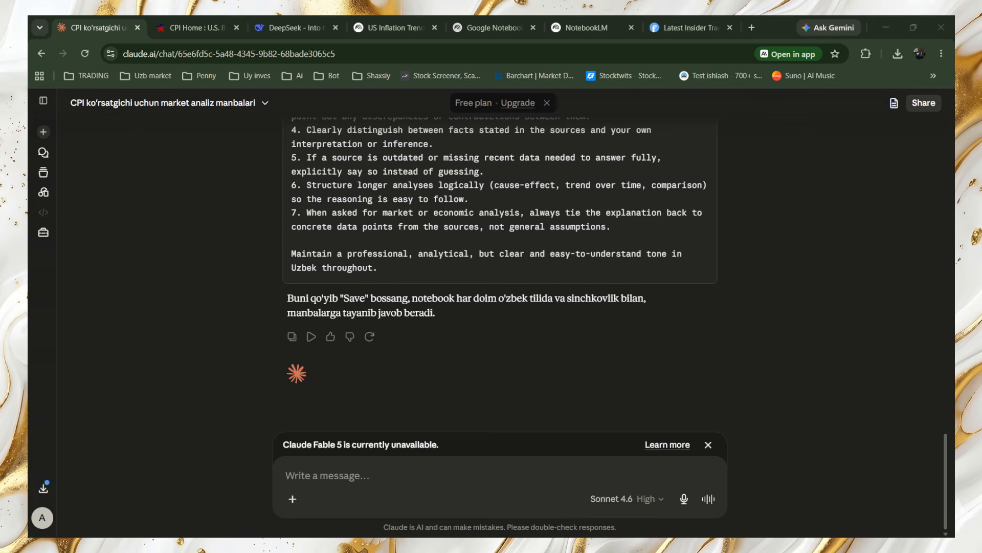
{"action": "key", "text": "alt+Tab"}
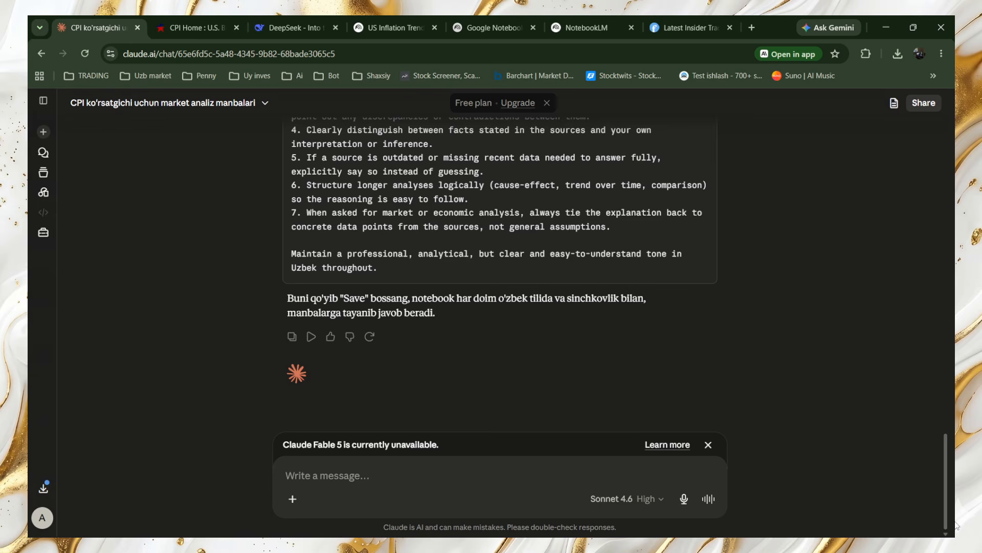
{"action": "mouse_move", "coordinate": [847, 534]}
{"action": "left_click", "coordinate": [822, 522]}
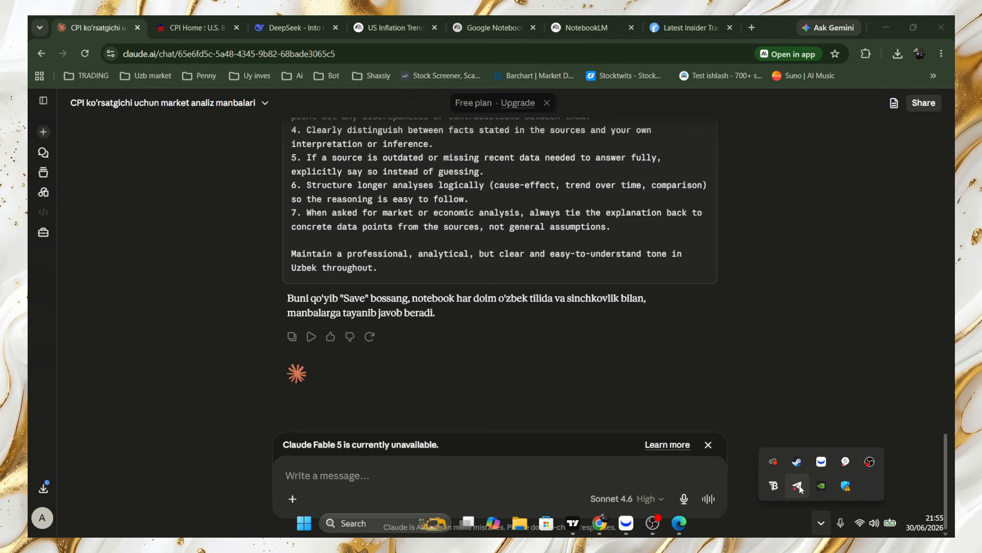
{"action": "left_click", "coordinate": [798, 486]}
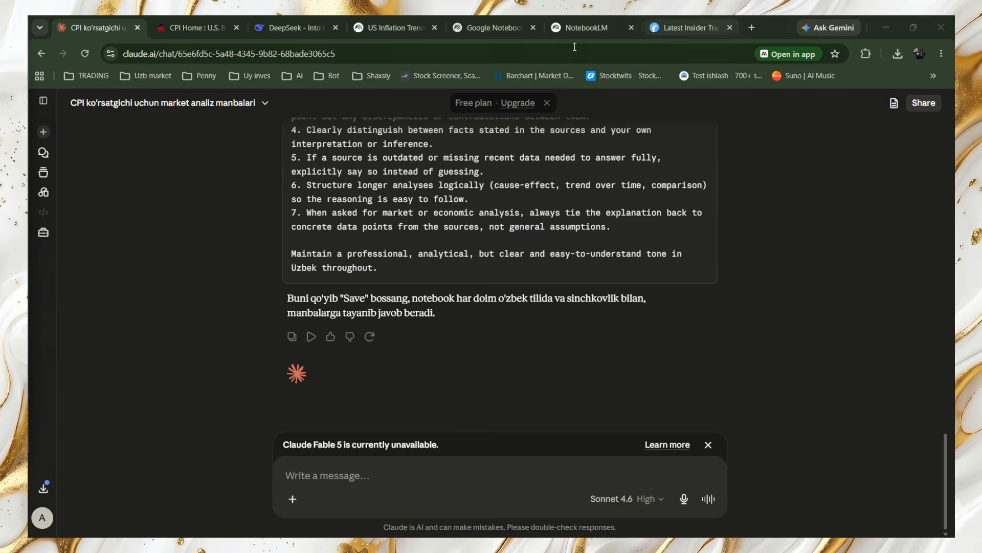
Step: Close the infographic in the US inflation notebook, open the May 2026 Inflation Shock slide deck and look through its slides
{"action": "key", "text": "ctrl+4"}
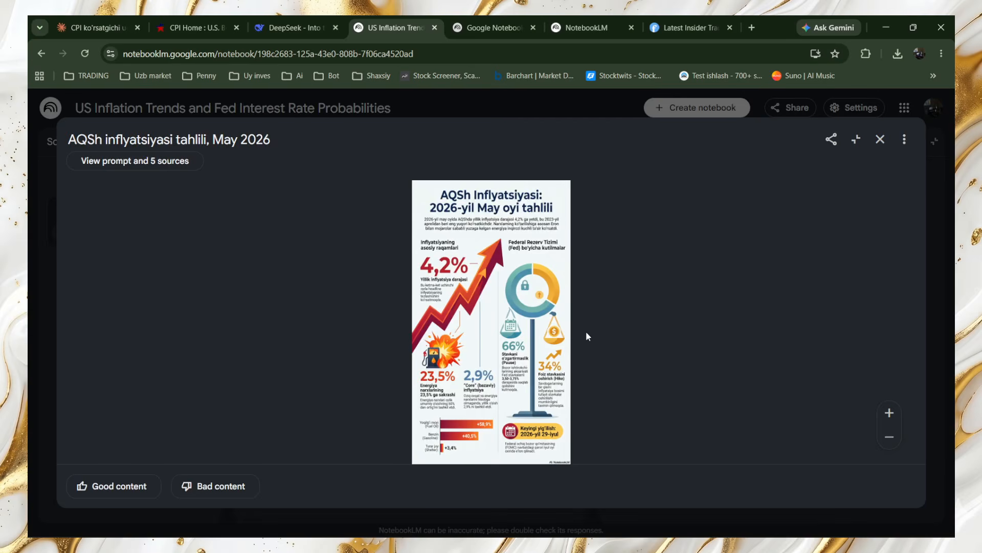
{"action": "left_click", "coordinate": [880, 139]}
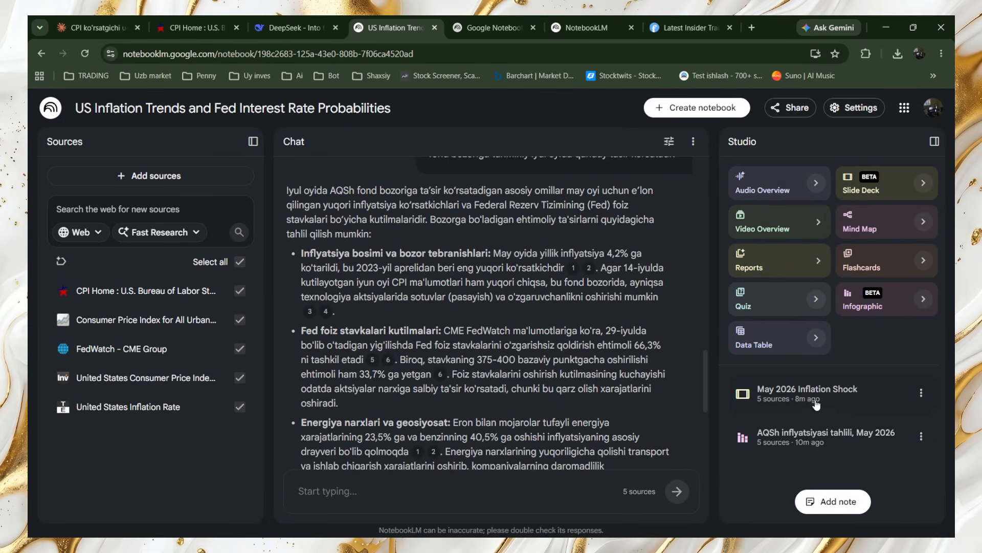
{"action": "left_click", "coordinate": [816, 404]}
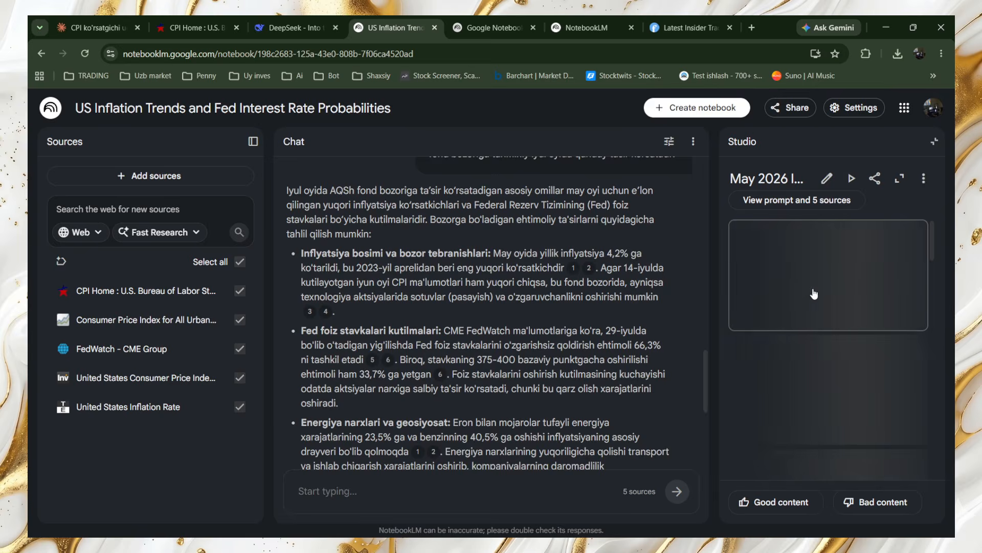
{"action": "scroll", "coordinate": [846, 279], "scroll_direction": "down", "scroll_amount": 5}
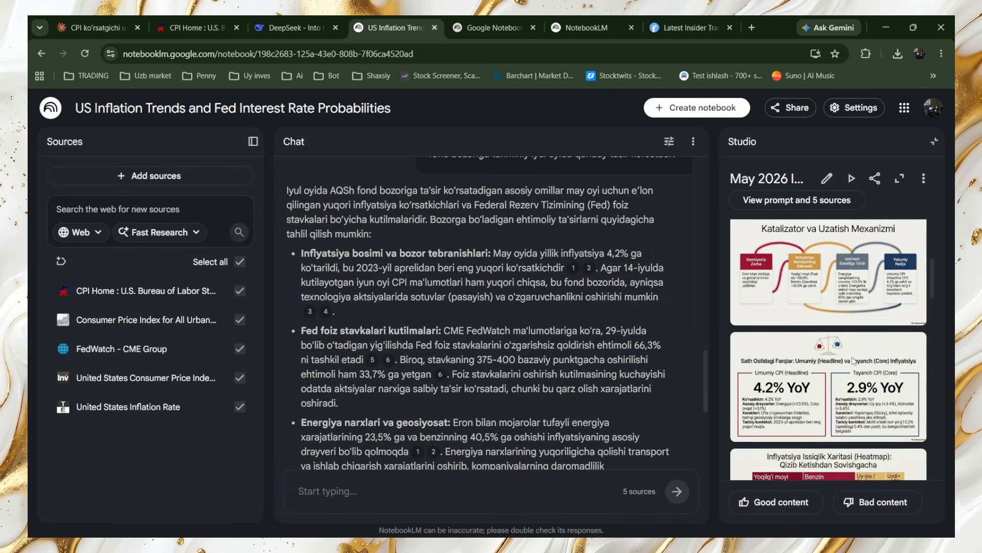
{"action": "scroll", "coordinate": [853, 362], "scroll_direction": "down", "scroll_amount": 6}
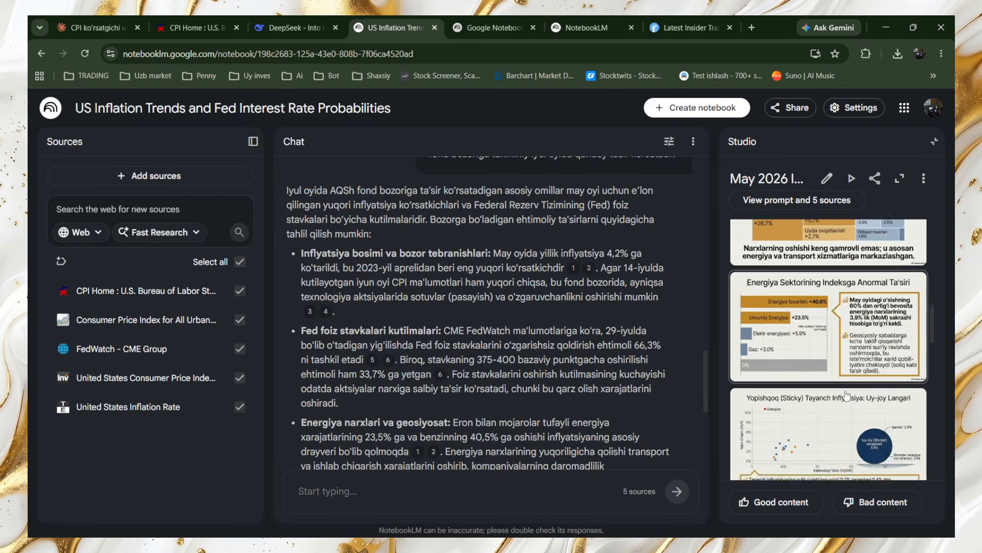
{"action": "scroll", "coordinate": [845, 395], "scroll_direction": "down", "scroll_amount": 2}
Step: Download the May 2026 Inflation Shock slide deck as a PDF document and open the downloaded file
{"action": "left_click", "coordinate": [923, 178]}
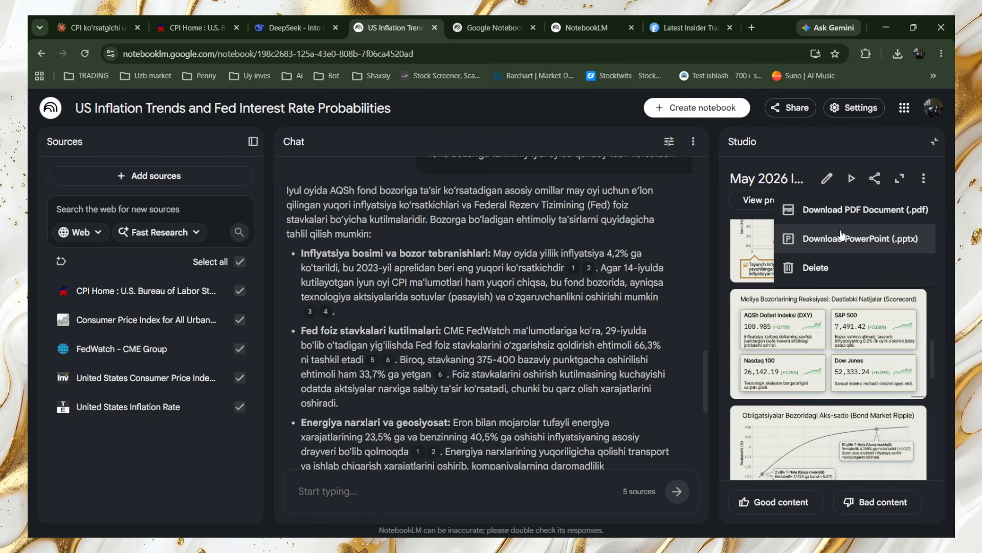
{"action": "left_click", "coordinate": [845, 211]}
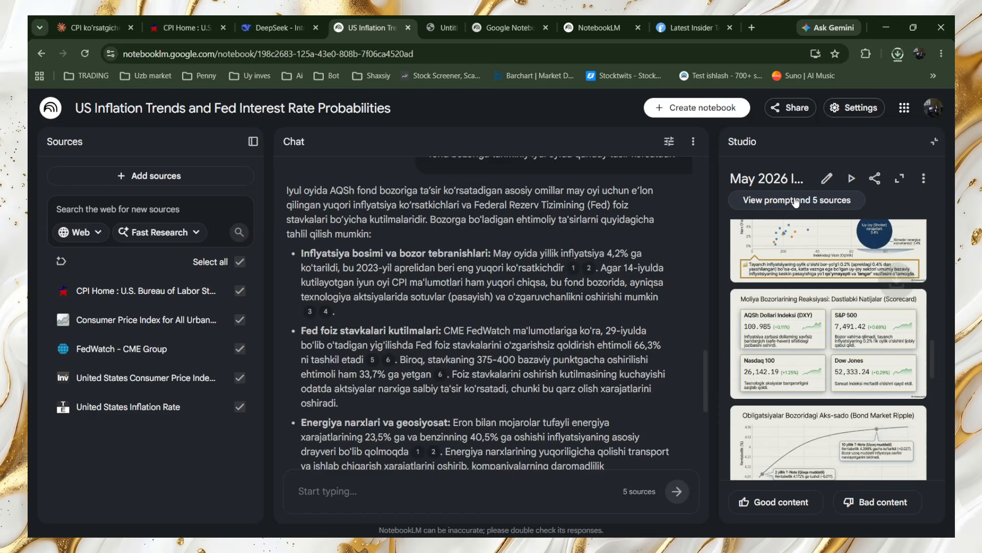
{"action": "left_click", "coordinate": [897, 54]}
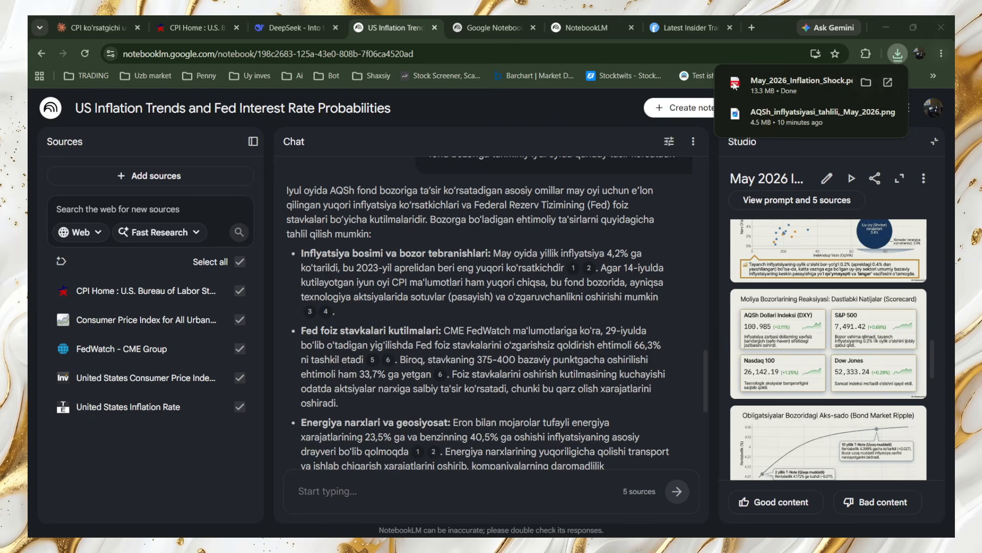
{"action": "left_click_drag", "start_coordinate": [771, 80], "coordinate": [297, 182]}
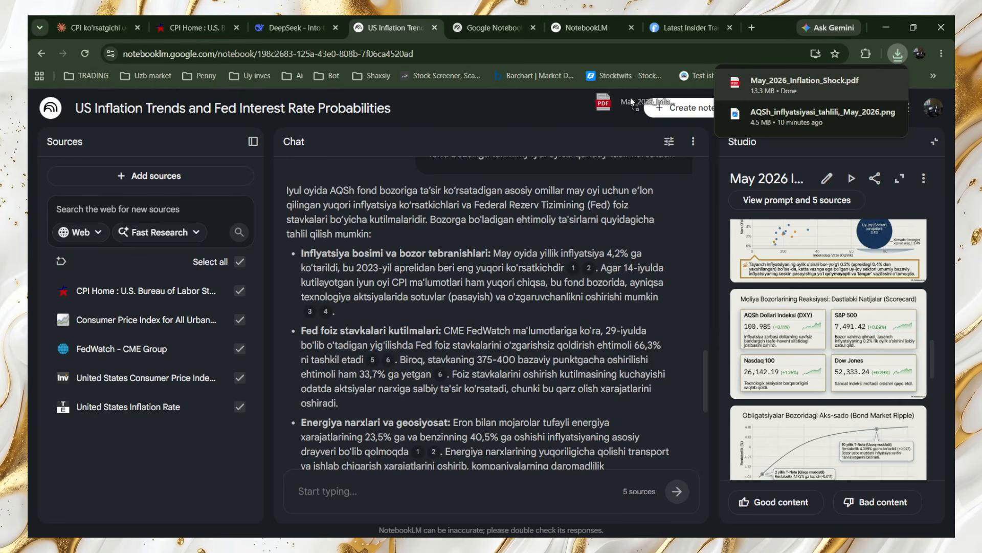
{"action": "left_click", "coordinate": [752, 83]}
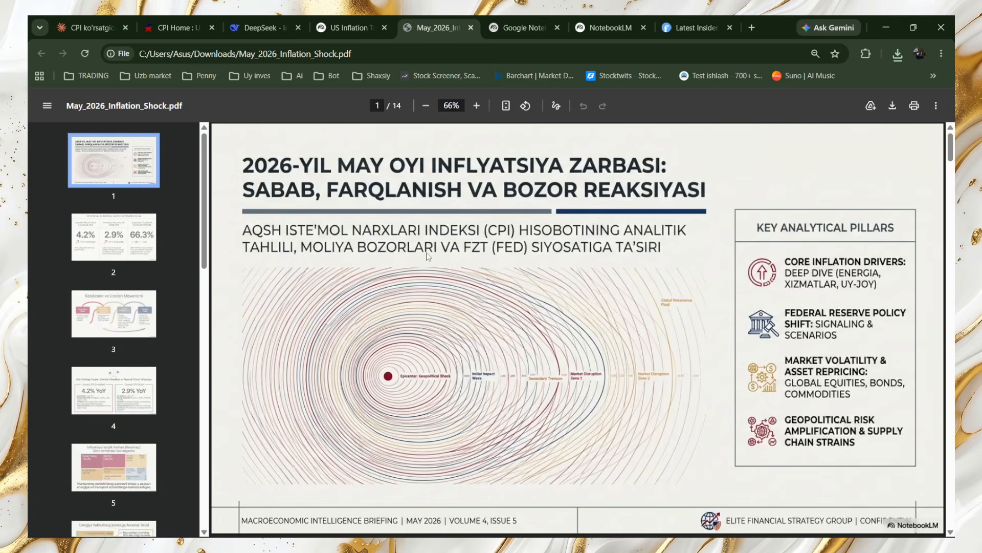
Step: Read the downloaded May_2026_Inflation_Shock.pdf from its title slide through the inflation heatmap on page 5
{"action": "scroll", "coordinate": [438, 250], "scroll_direction": "down", "scroll_amount": 5}
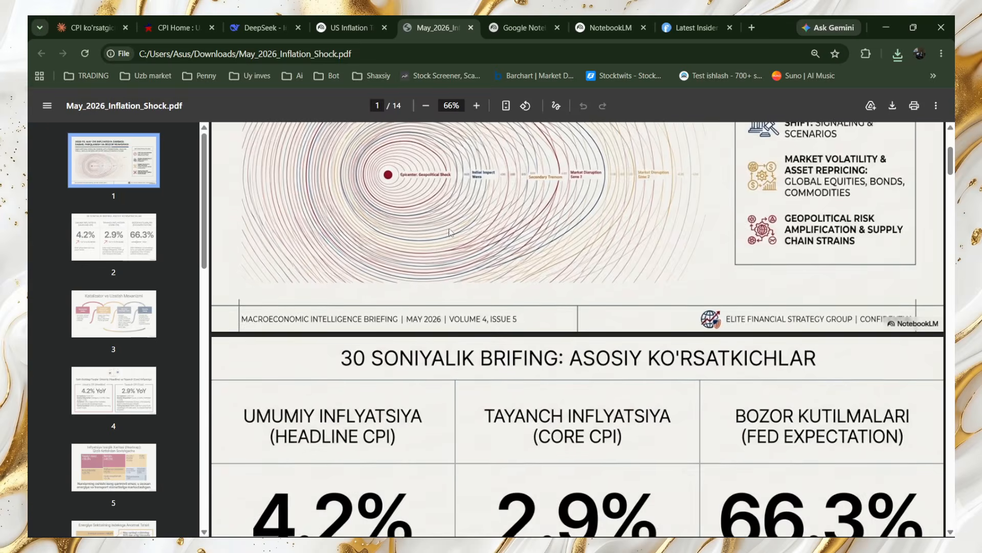
{"action": "scroll", "coordinate": [449, 232], "scroll_direction": "down", "scroll_amount": 4}
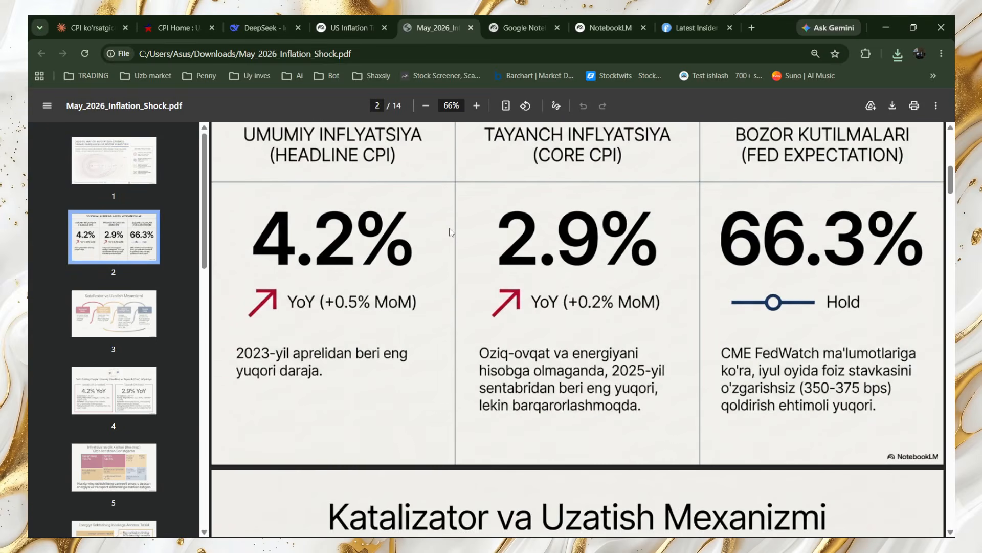
{"action": "scroll", "coordinate": [439, 253], "scroll_direction": "down", "scroll_amount": 8}
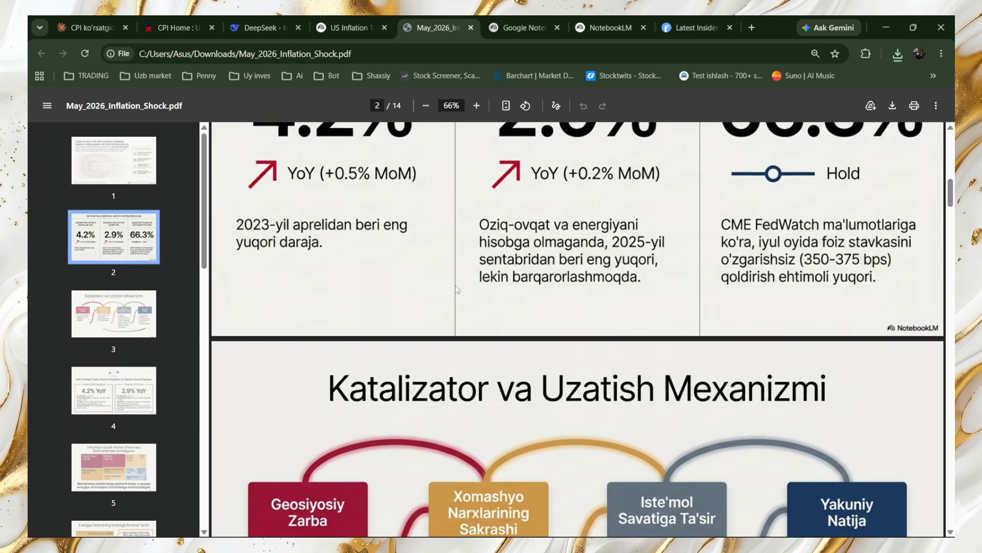
{"action": "scroll", "coordinate": [457, 289], "scroll_direction": "down", "scroll_amount": 4}
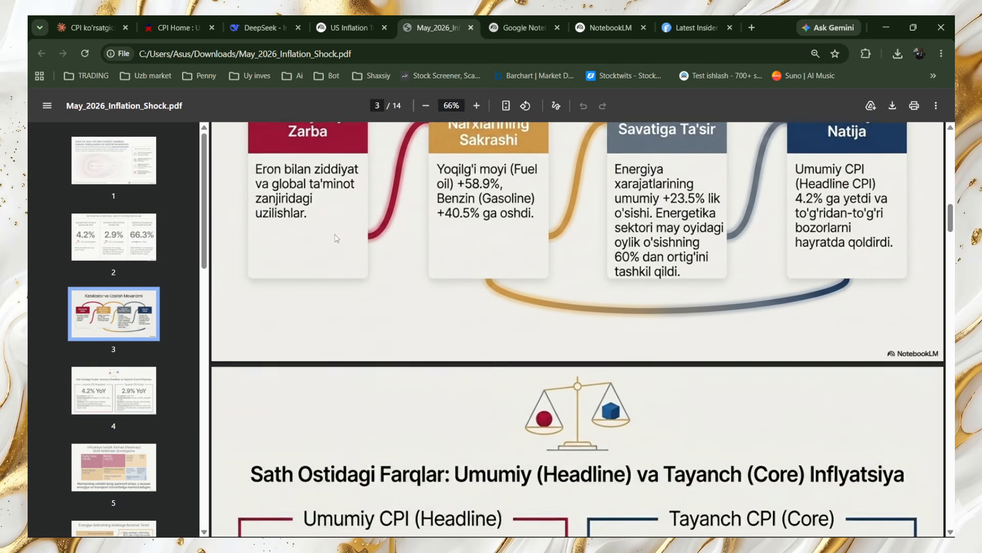
{"action": "scroll", "coordinate": [507, 259], "scroll_direction": "down", "scroll_amount": 12}
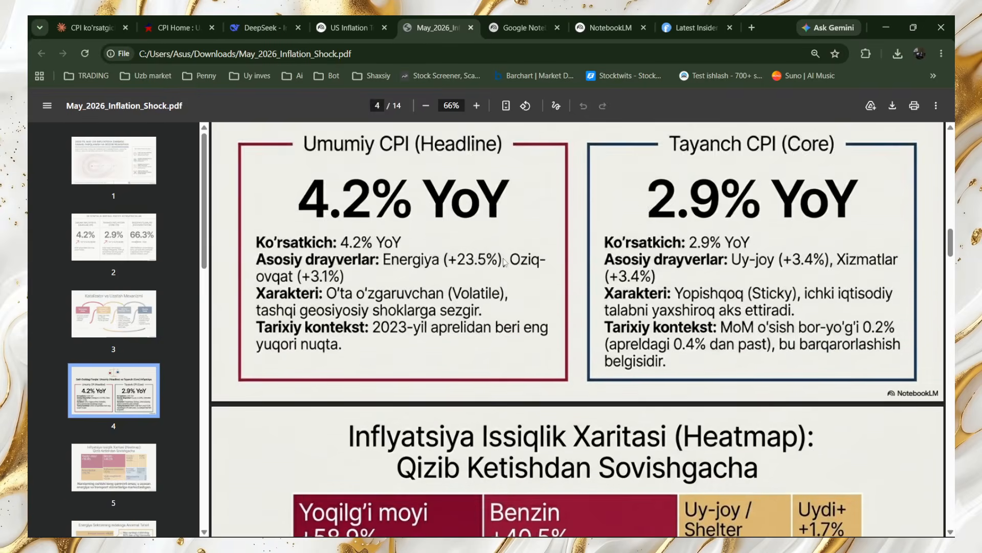
{"action": "scroll", "coordinate": [493, 271], "scroll_direction": "down", "scroll_amount": 3}
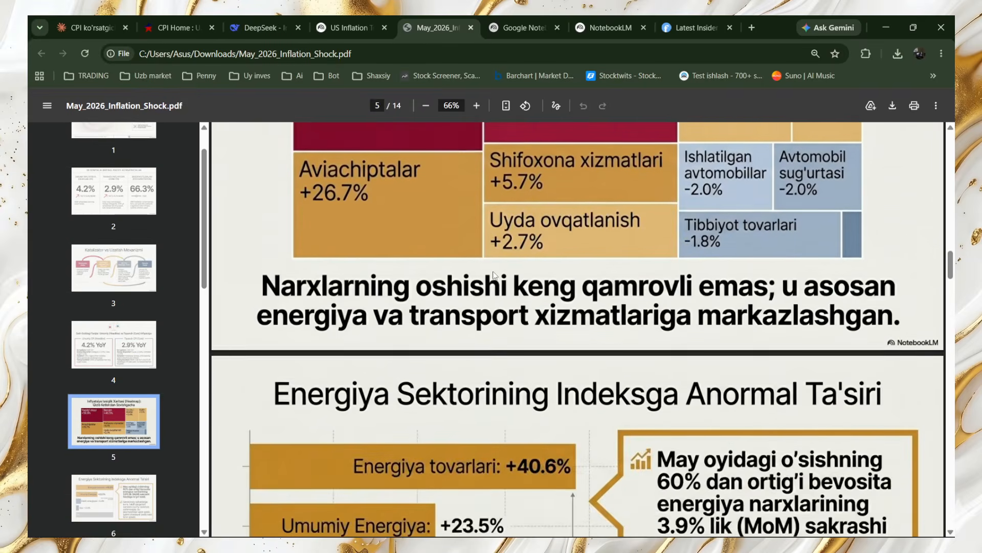
{"action": "scroll", "coordinate": [522, 264], "scroll_direction": "up", "scroll_amount": 4}
{"action": "scroll", "coordinate": [524, 263], "scroll_direction": "down", "scroll_amount": 3}
{"action": "scroll", "coordinate": [524, 261], "scroll_direction": "up", "scroll_amount": 1}
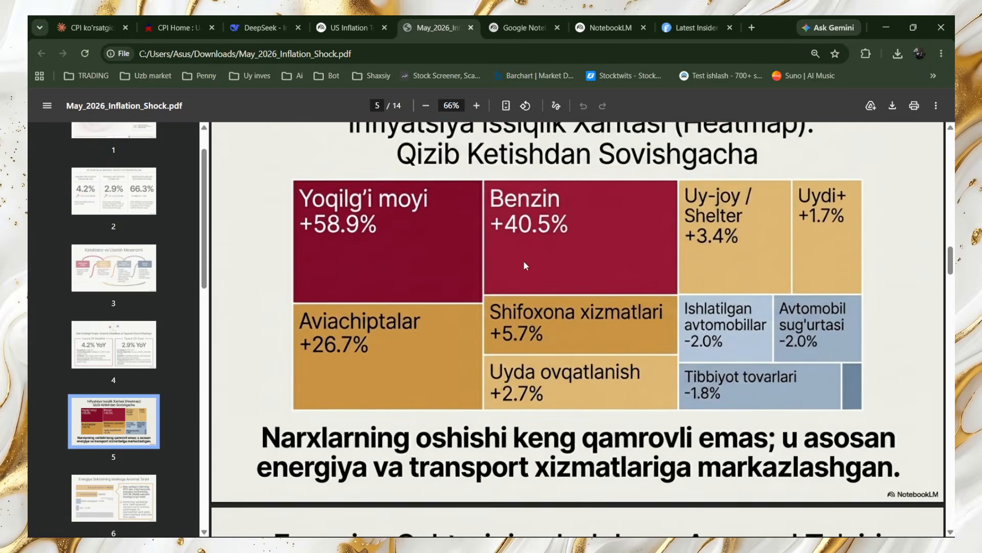
{"action": "scroll", "coordinate": [524, 262], "scroll_direction": "down", "scroll_amount": 1}
{"action": "scroll", "coordinate": [491, 256], "scroll_direction": "up", "scroll_amount": 1}
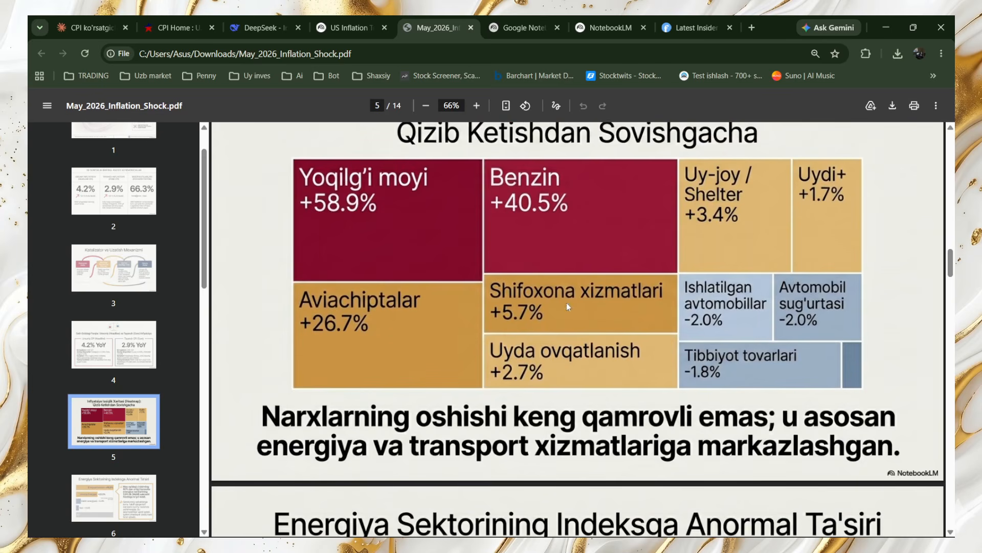
{"action": "scroll", "coordinate": [512, 302], "scroll_direction": "down", "scroll_amount": 1}
{"action": "scroll", "coordinate": [444, 270], "scroll_direction": "up", "scroll_amount": 1}
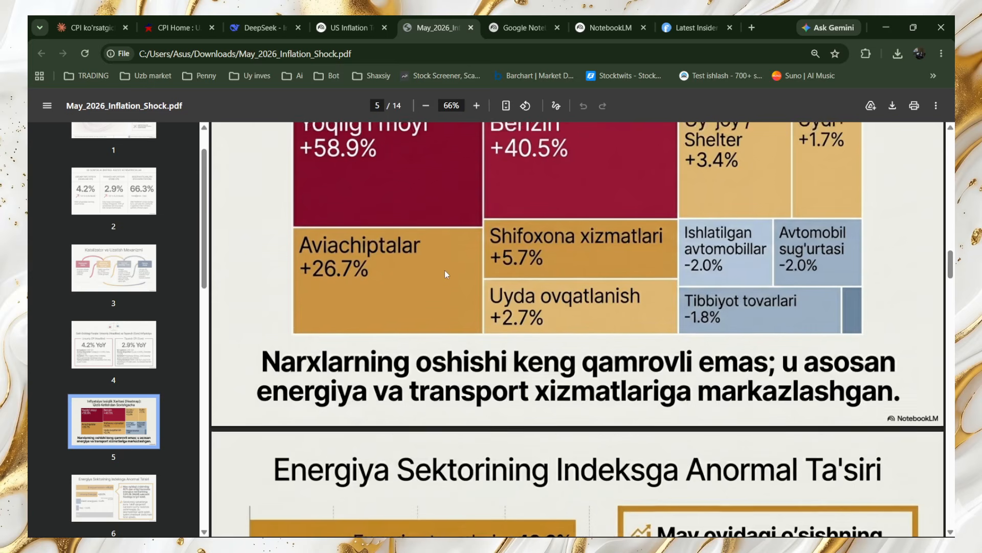
Step: Look through pages 6 to 14 of the PDF, from the energy sector chart to the strategic conclusions for investors
{"action": "scroll", "coordinate": [481, 318], "scroll_direction": "down", "scroll_amount": 8}
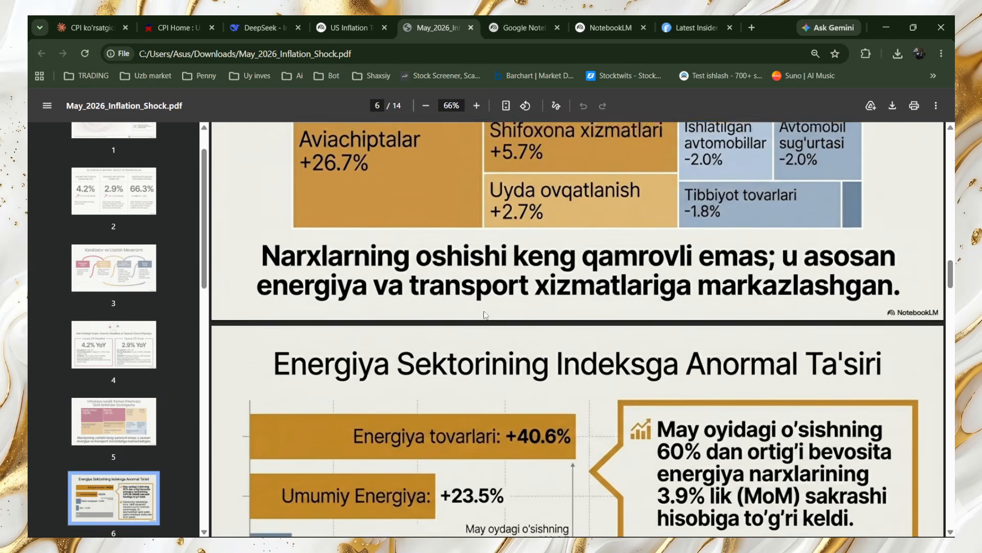
{"action": "scroll", "coordinate": [486, 308], "scroll_direction": "down", "scroll_amount": 10}
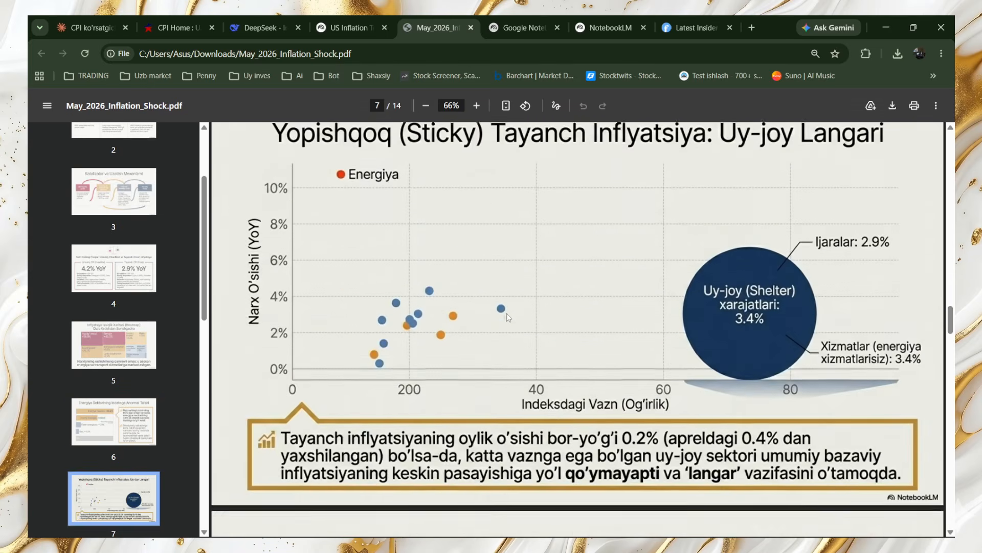
{"action": "scroll", "coordinate": [558, 315], "scroll_direction": "down", "scroll_amount": 8}
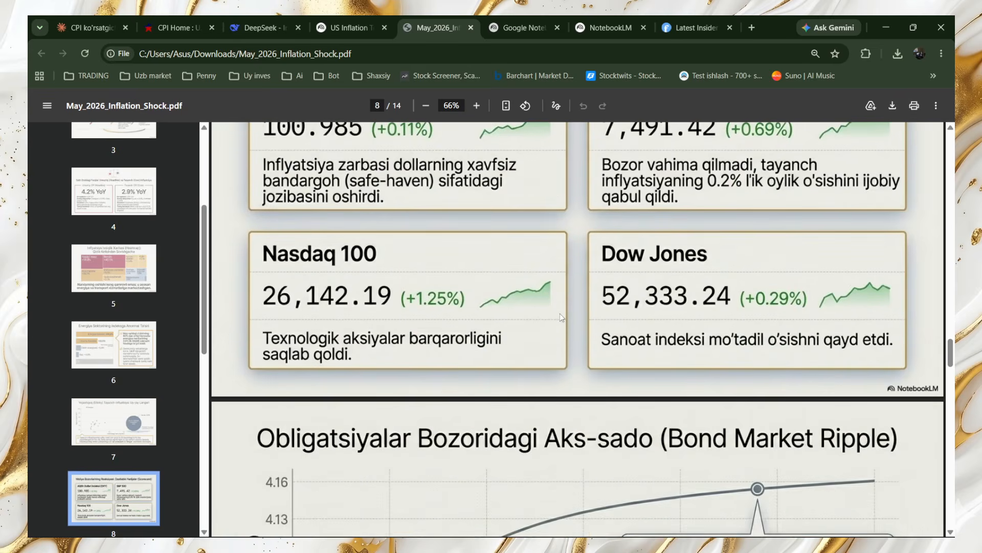
{"action": "scroll", "coordinate": [560, 321], "scroll_direction": "down", "scroll_amount": 12}
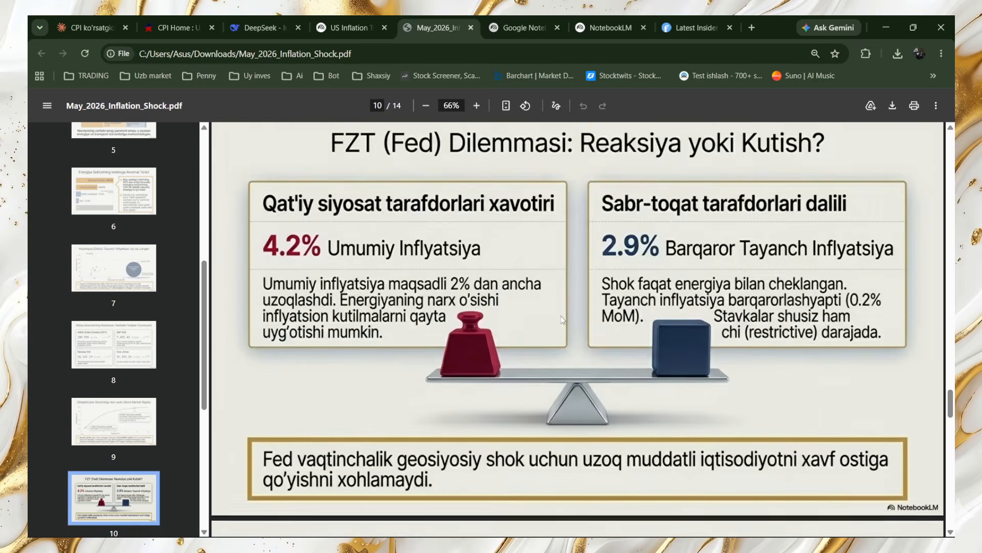
{"action": "scroll", "coordinate": [563, 318], "scroll_direction": "down", "scroll_amount": 11}
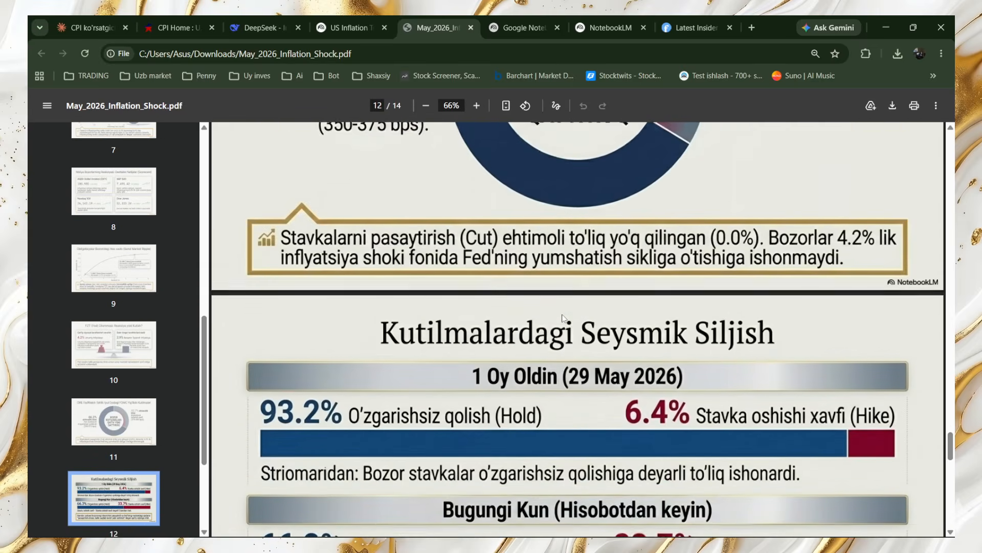
{"action": "scroll", "coordinate": [563, 317], "scroll_direction": "down", "scroll_amount": 10}
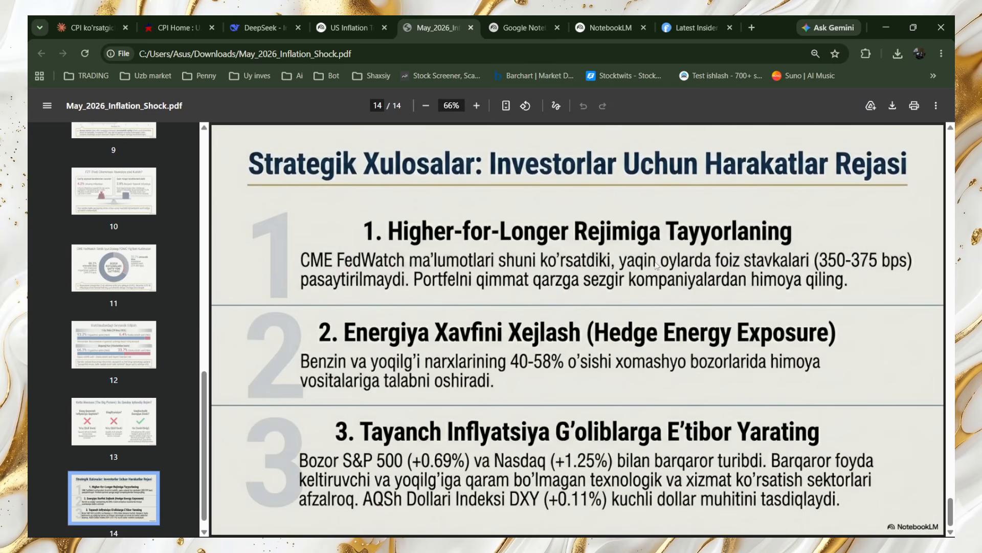
{"action": "scroll", "coordinate": [604, 279], "scroll_direction": "up", "scroll_amount": 2}
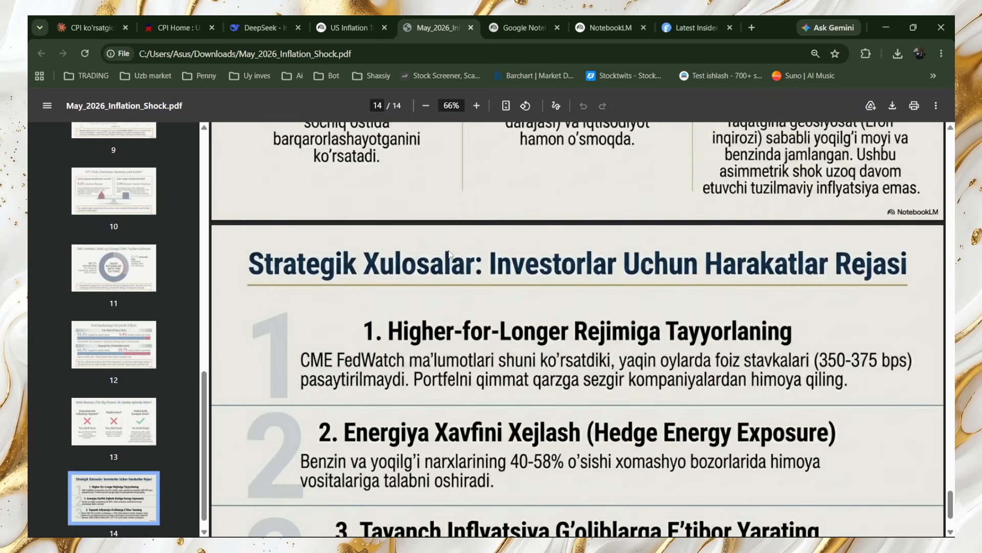
Step: Locate May_2026_Inflation_Shock.pdf in the recent download history, close the list and return to the chat answer in the US inflation notebook
{"action": "left_click", "coordinate": [899, 54]}
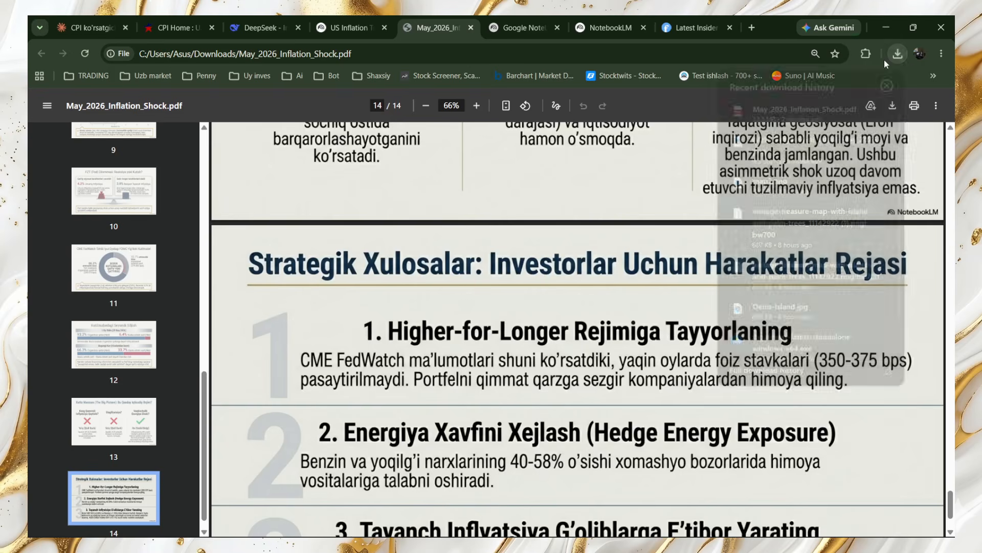
{"action": "left_click_drag", "start_coordinate": [805, 105], "coordinate": [275, 310]}
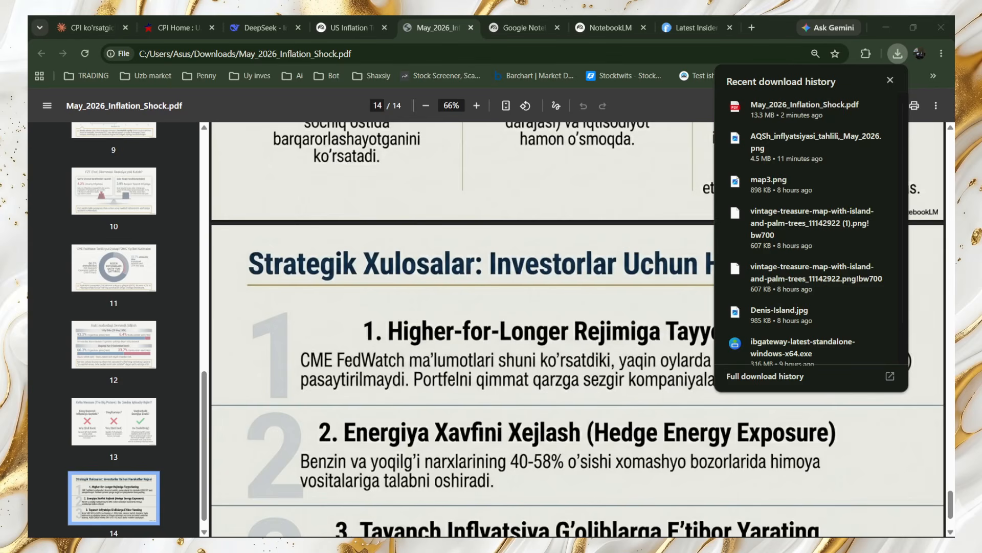
{"action": "left_click", "coordinate": [630, 184]}
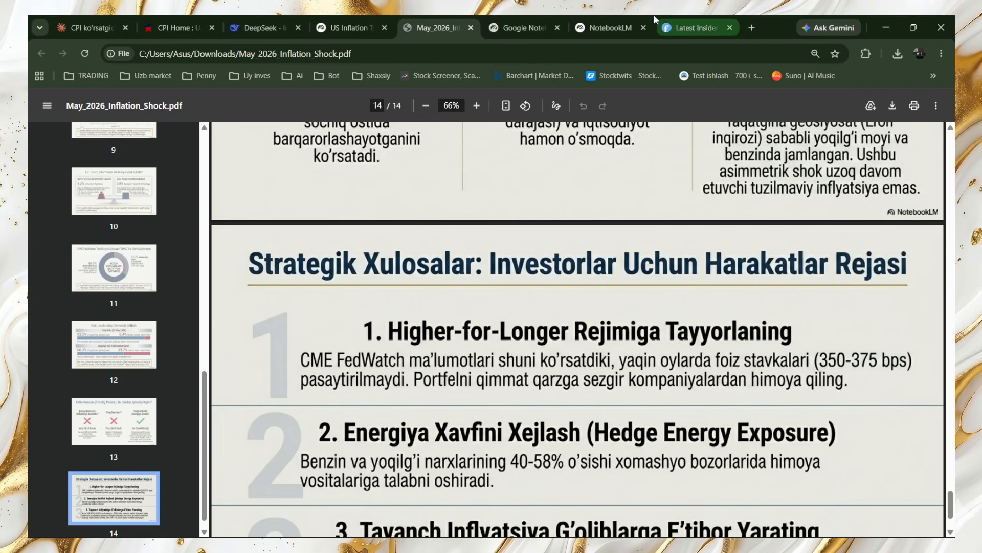
{"action": "left_click", "coordinate": [348, 28]}
{"action": "scroll", "coordinate": [541, 312], "scroll_direction": "down", "scroll_amount": 3}
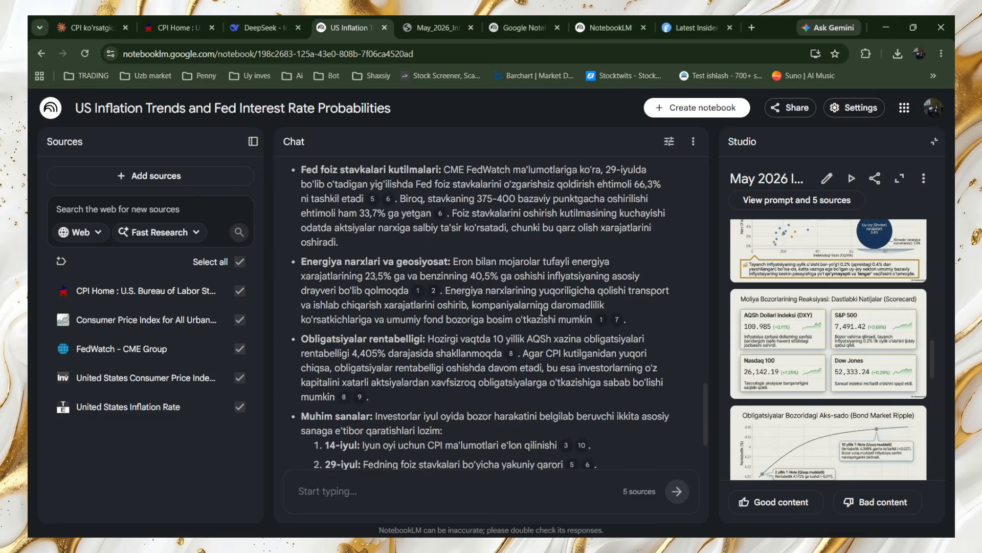